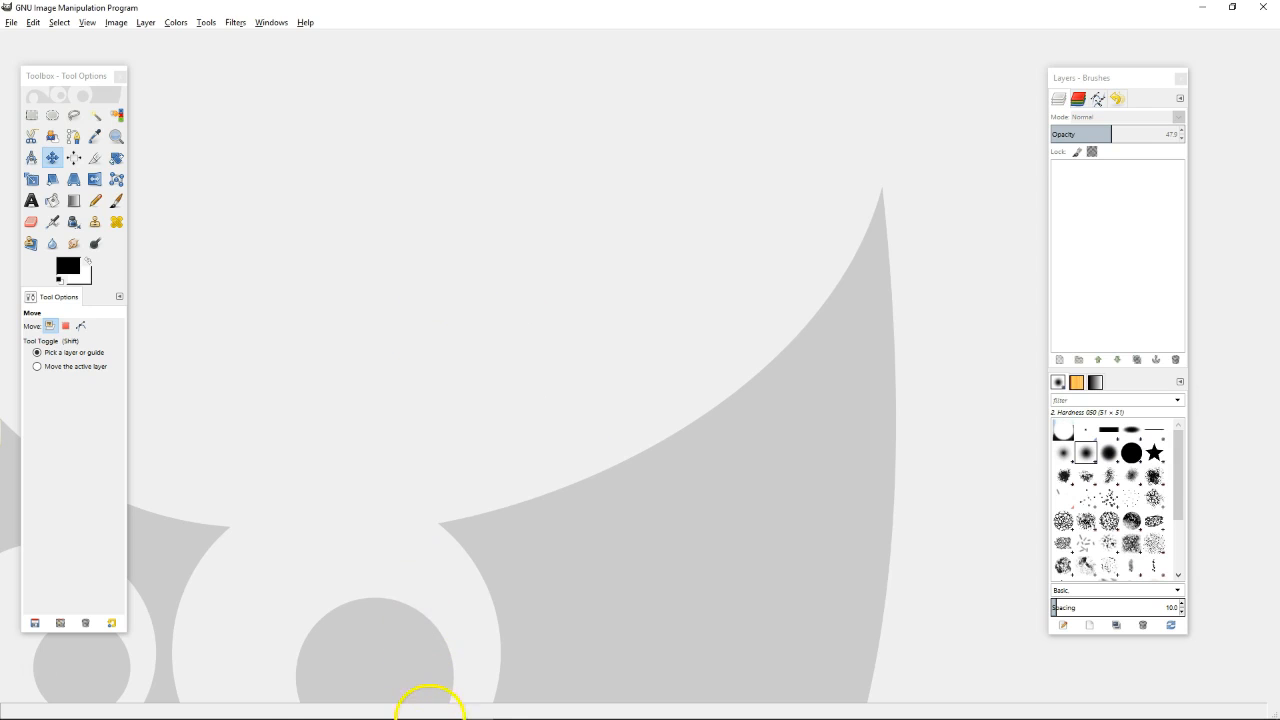
Check the notes for the cover size, then create a blank white 851 × 315 px image
click(444, 707)
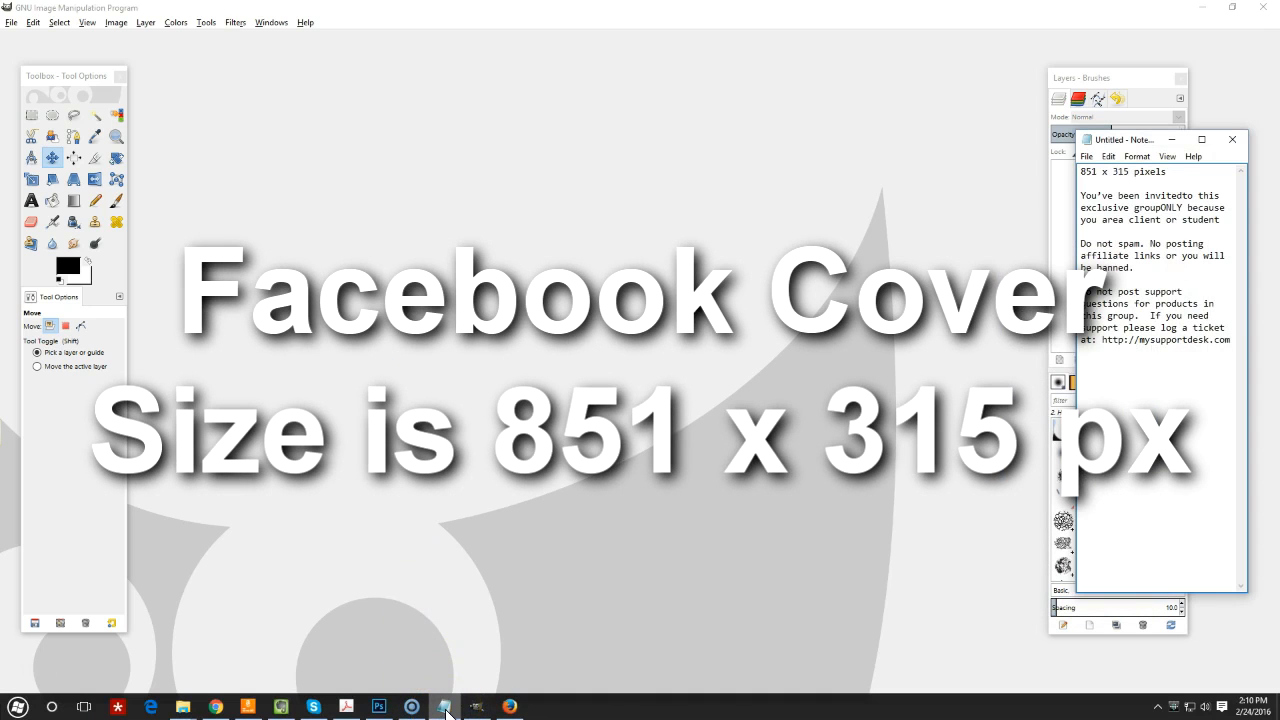
click(446, 707)
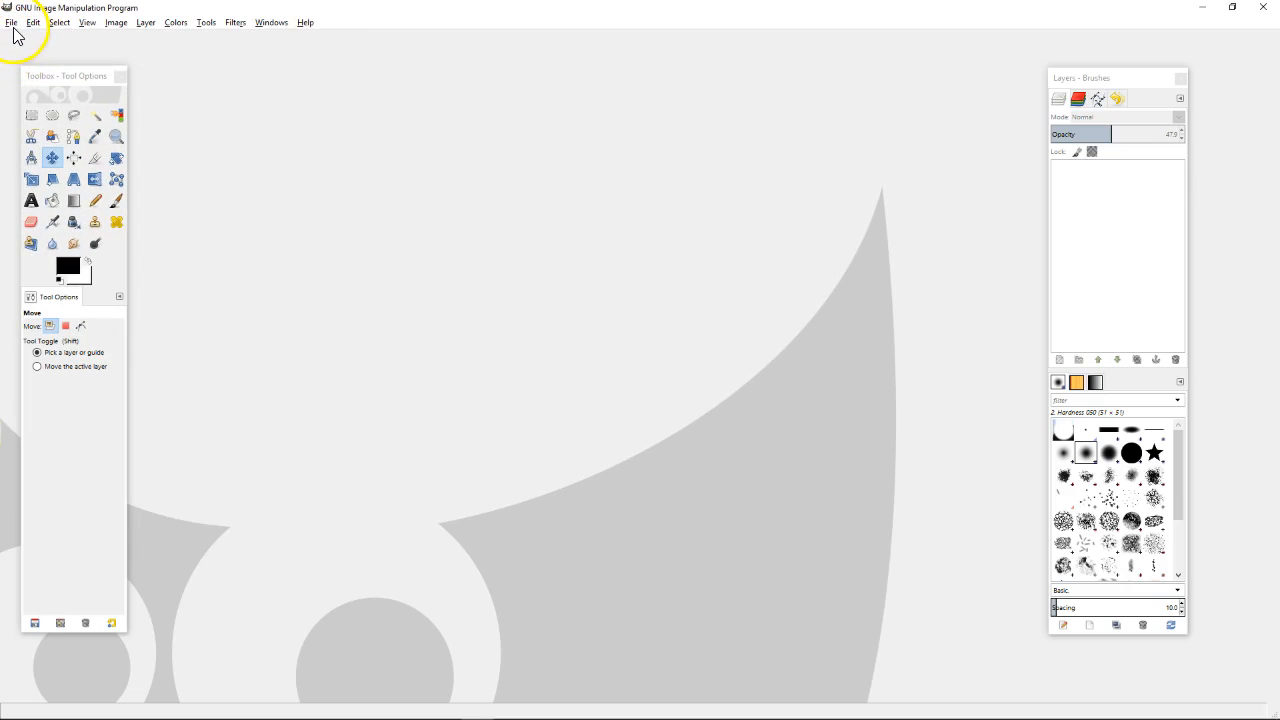
click(110, 215)
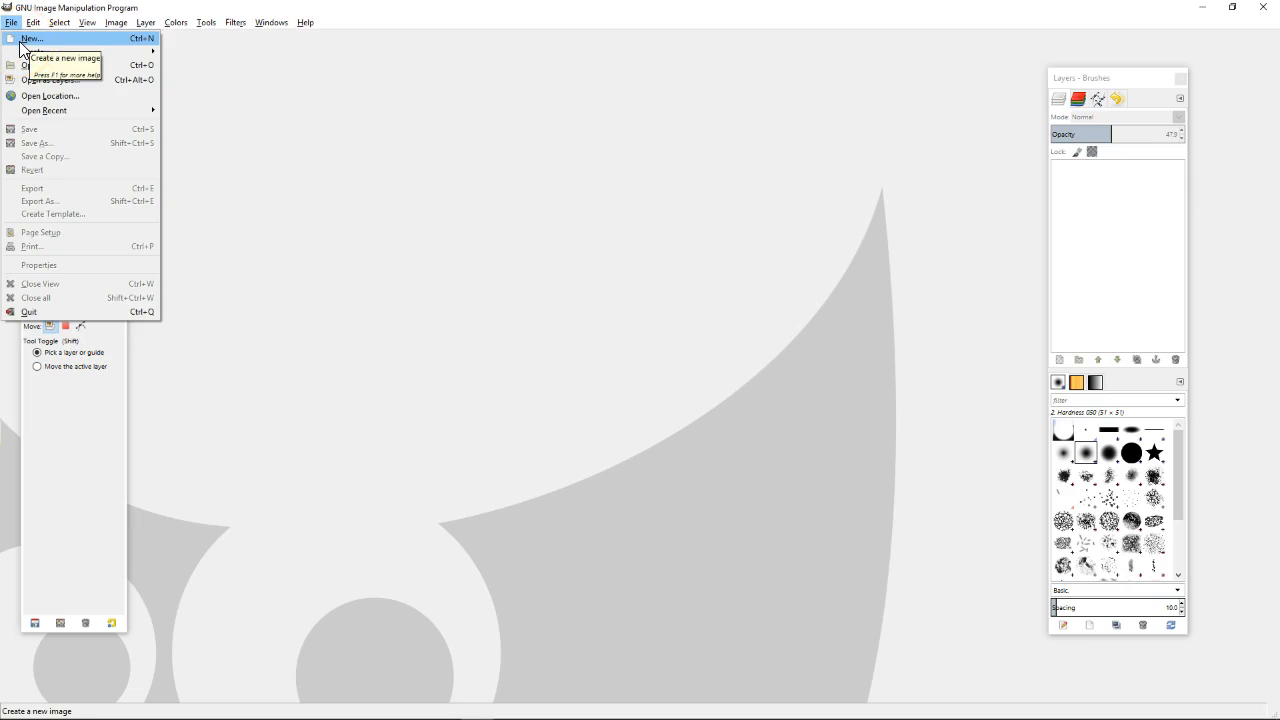
click(22, 40)
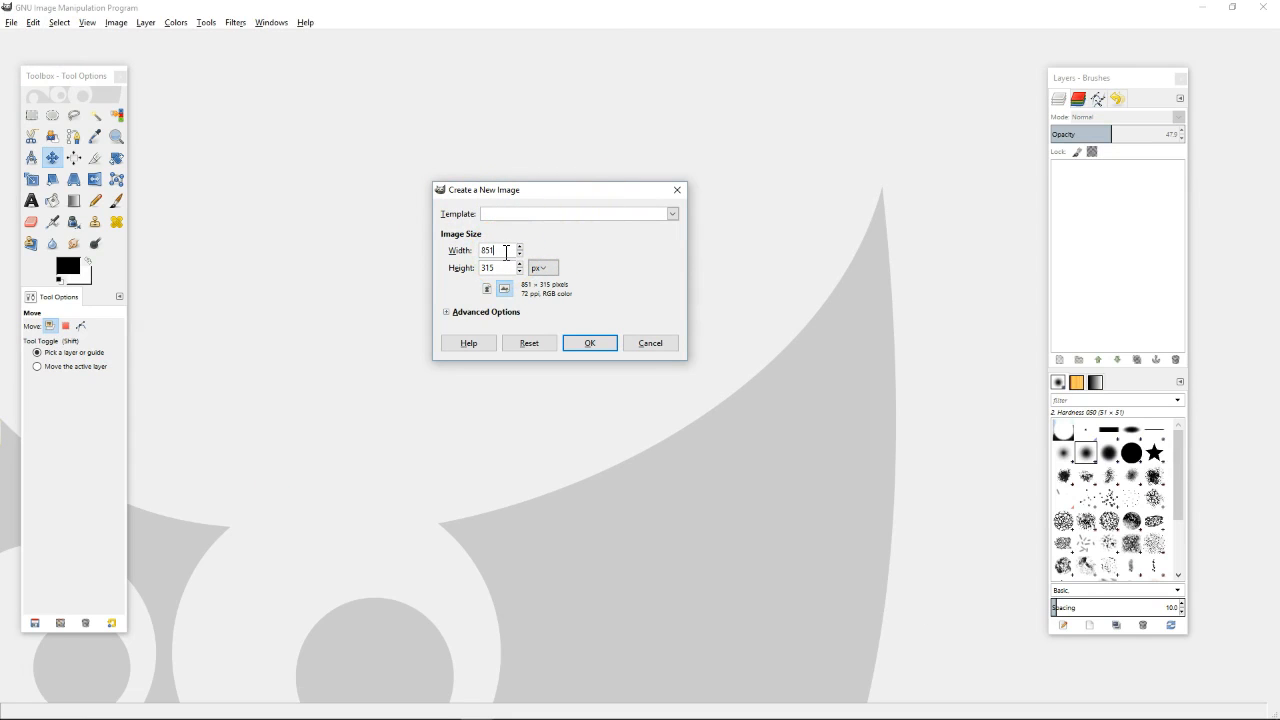
click(469, 257)
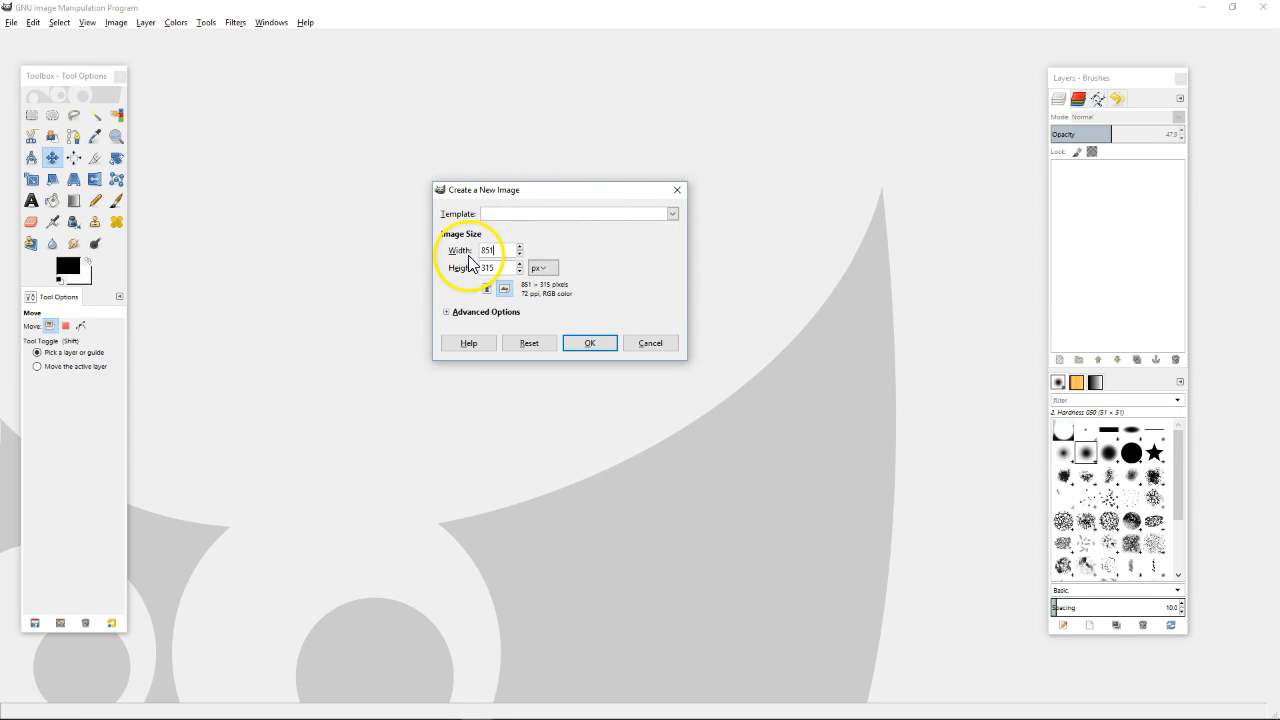
click(543, 269)
click(547, 270)
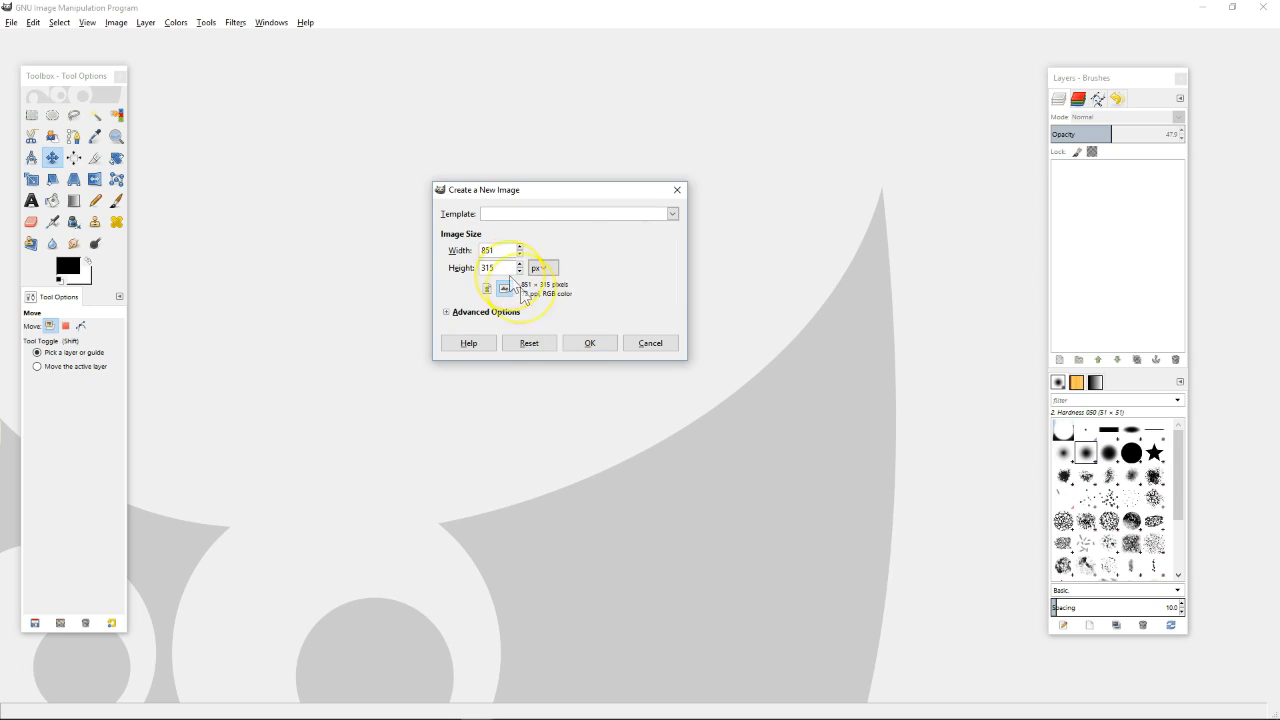
click(587, 345)
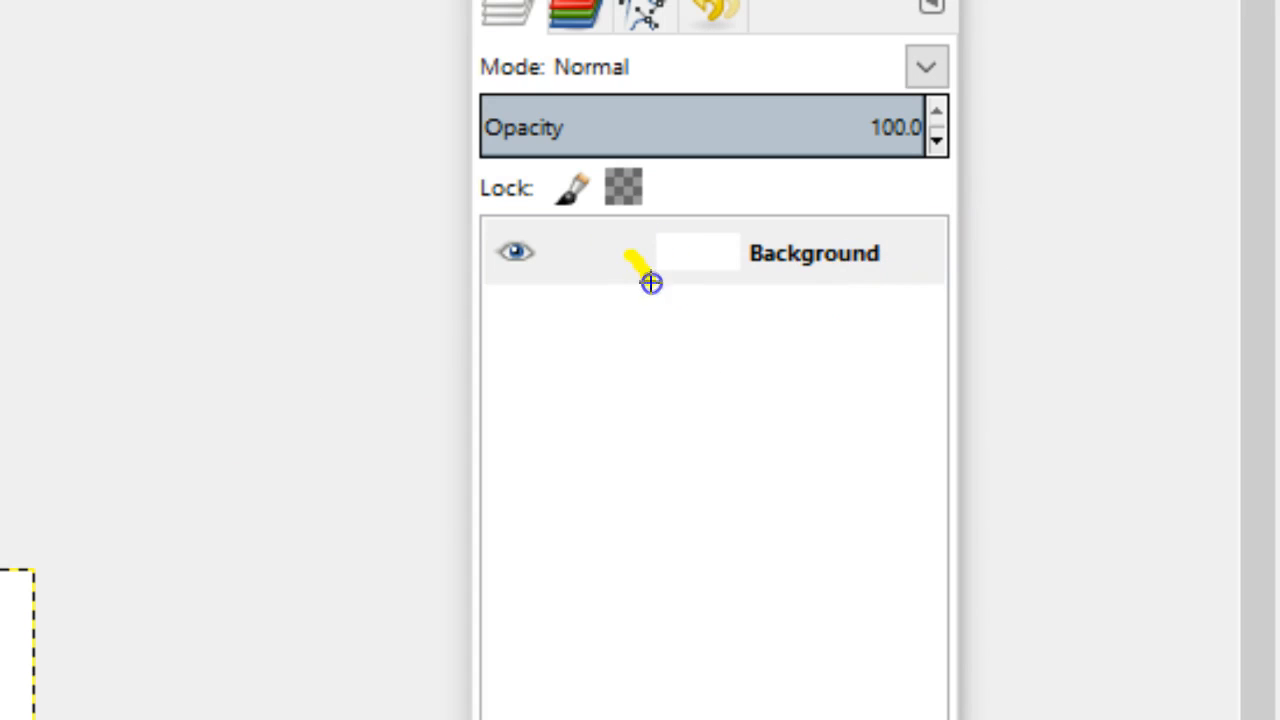
drag(636, 252, 676, 252)
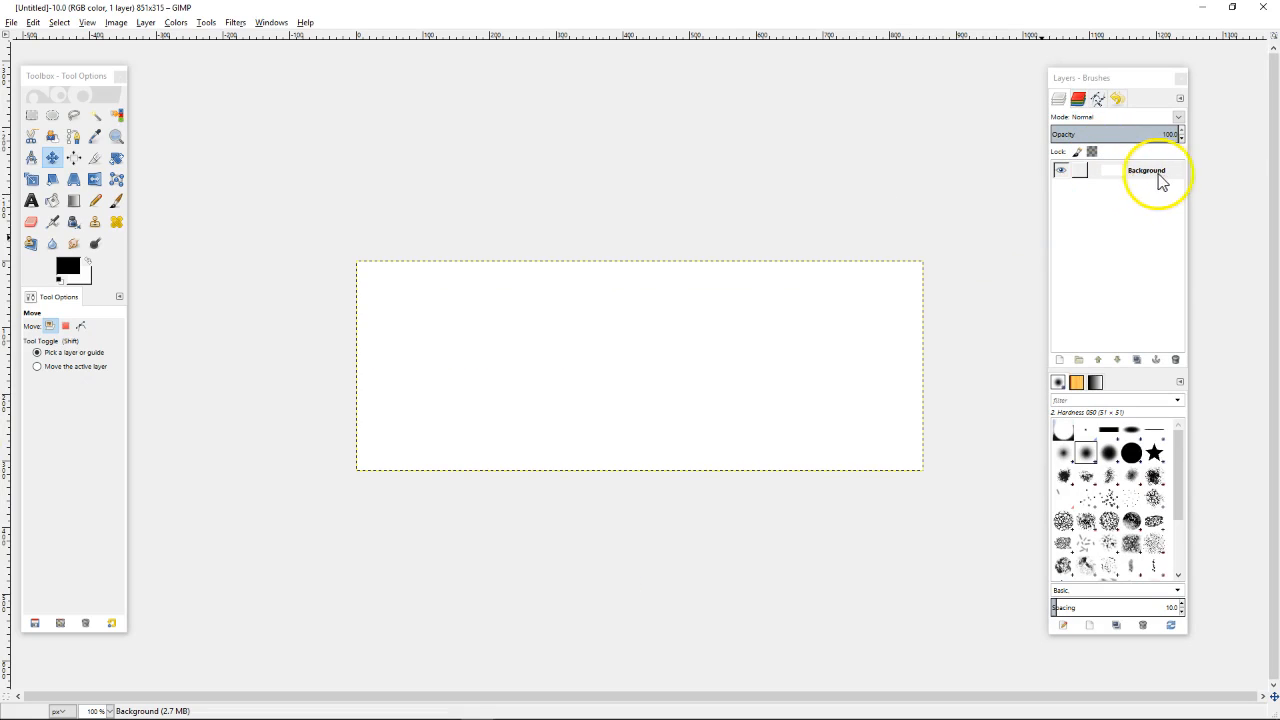
click(1066, 203)
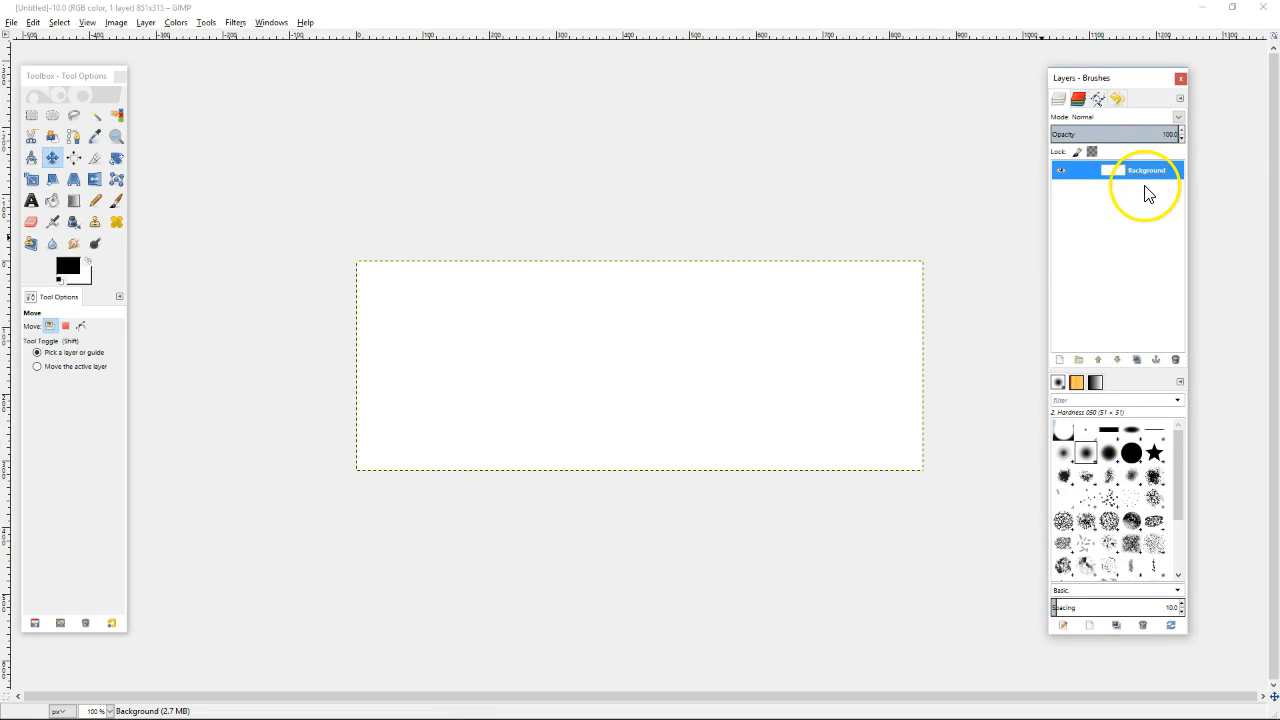
drag(1147, 193, 79, 268)
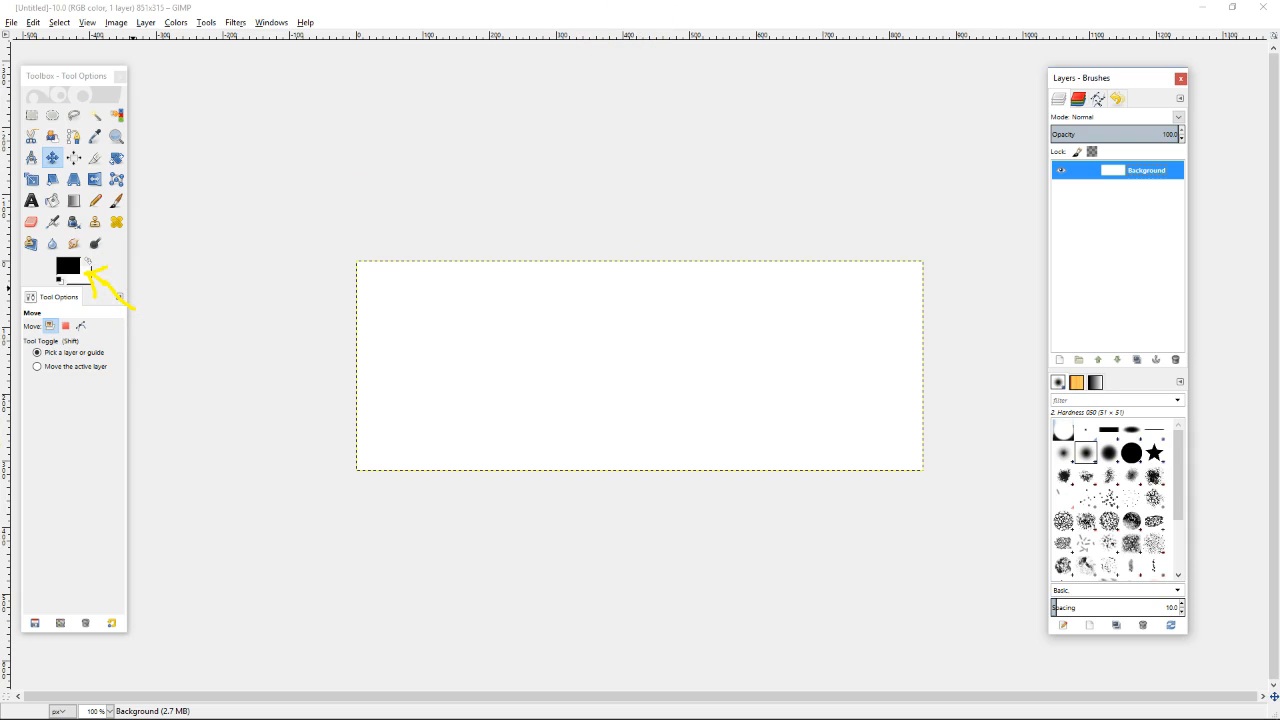
click(583, 50)
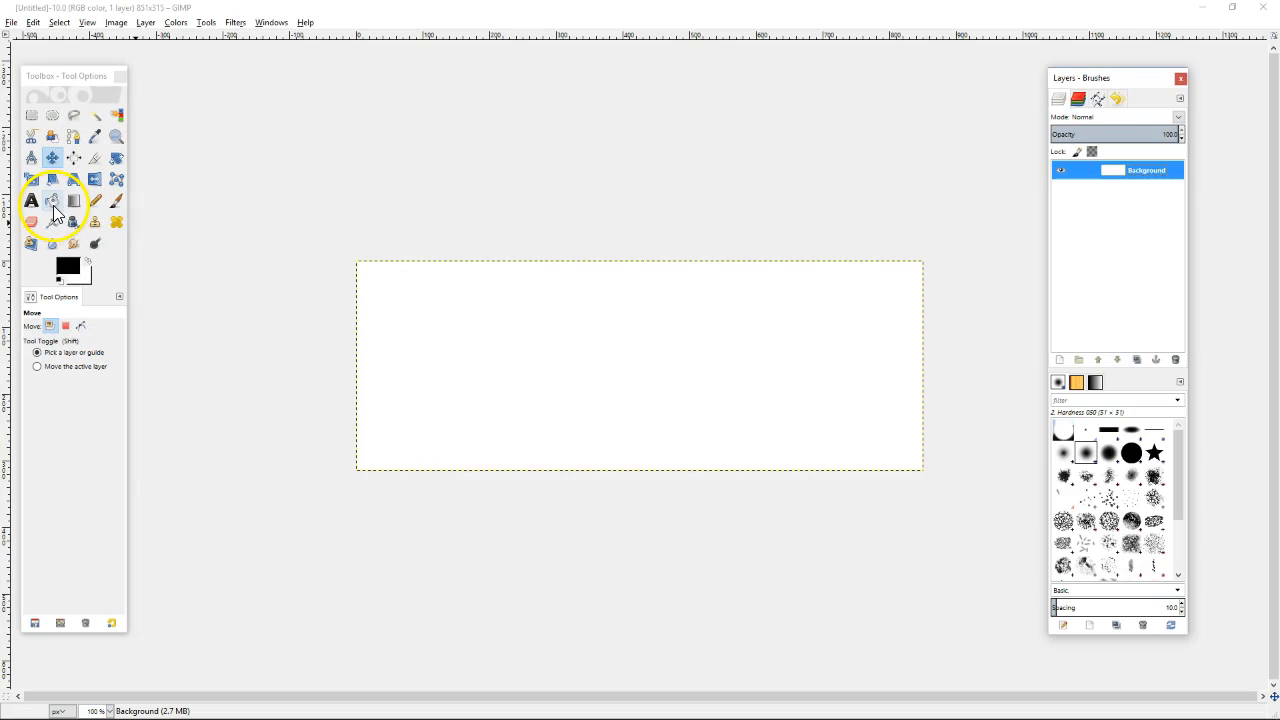
Bucket-fill the canvas black, then draw a black-to-white gradient across it several times
click(515, 399)
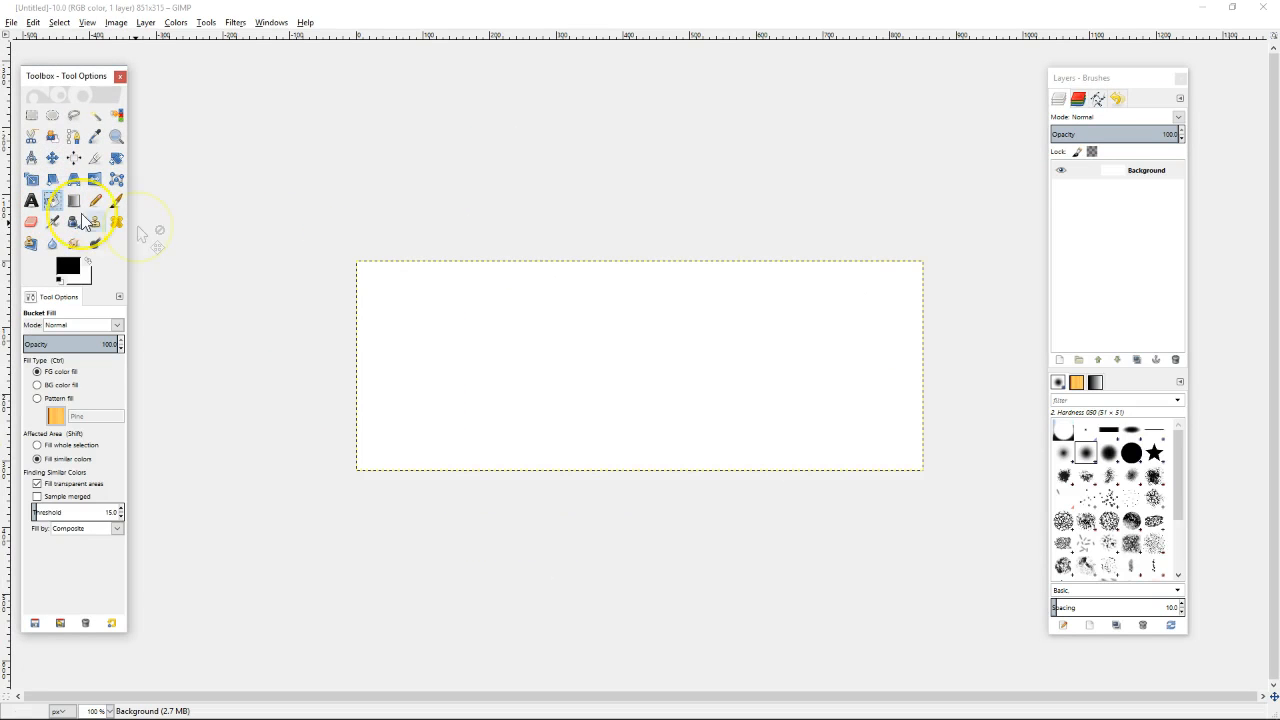
click(453, 307)
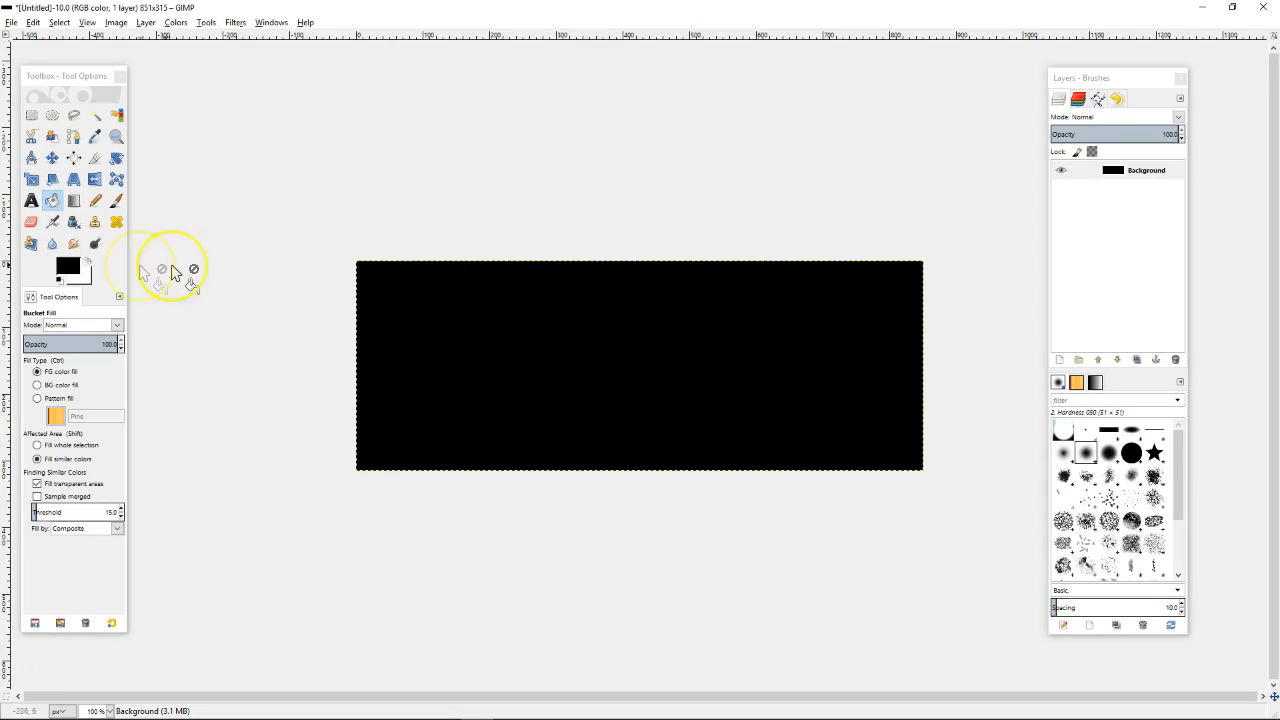
click(74, 202)
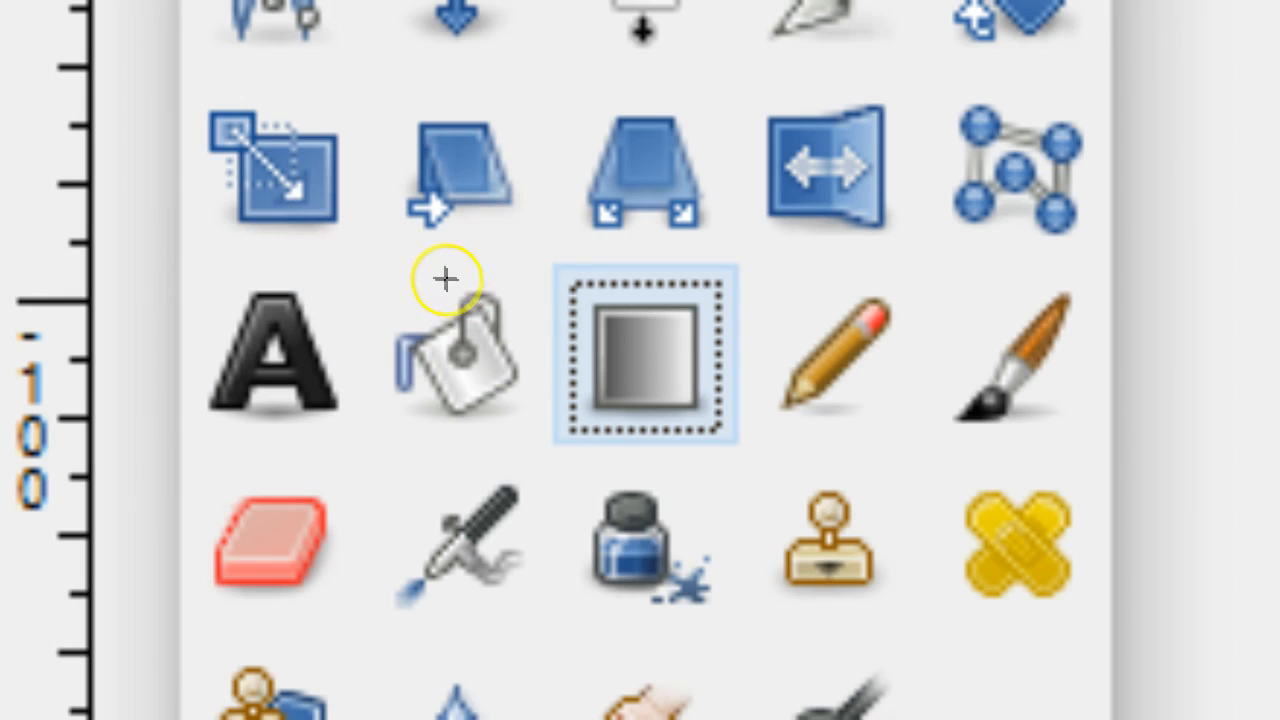
click(54, 192)
mouse_move(470, 273)
mouse_down()
mouse_move(585, 327)
mouse_move(595, 271)
mouse_move(554, 381)
mouse_up()
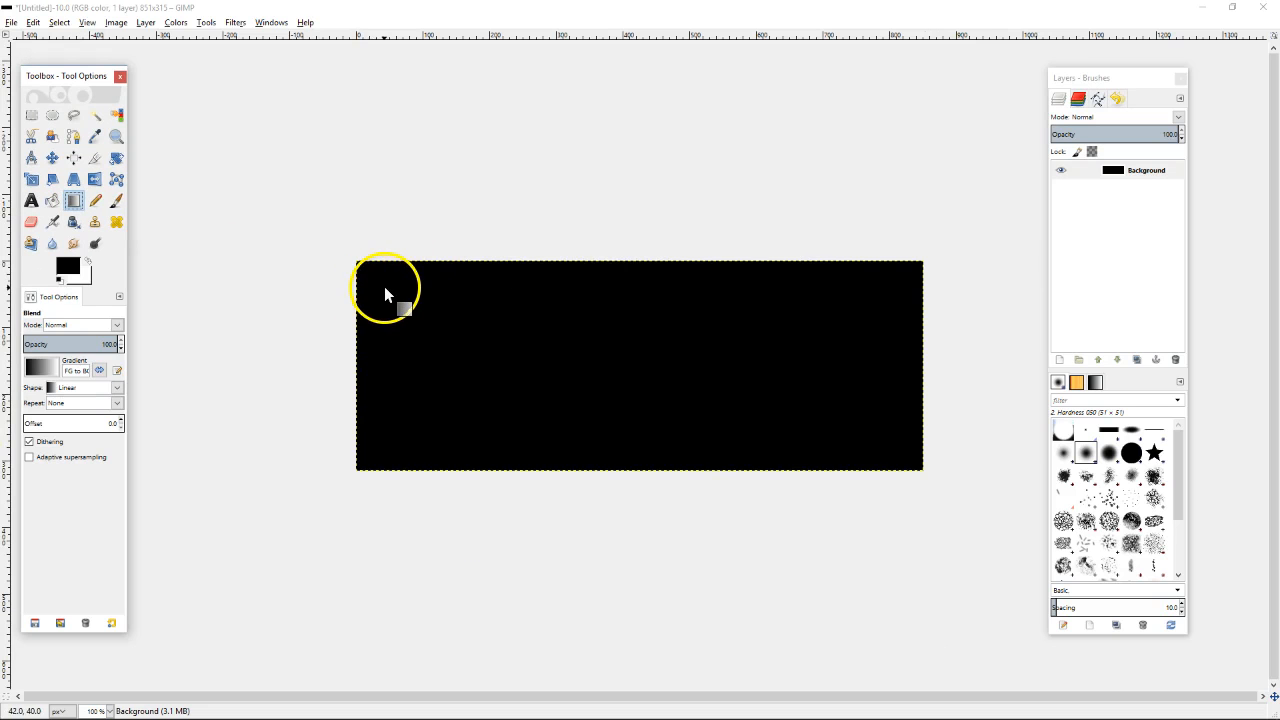
drag(386, 287, 453, 320)
drag(595, 349, 875, 423)
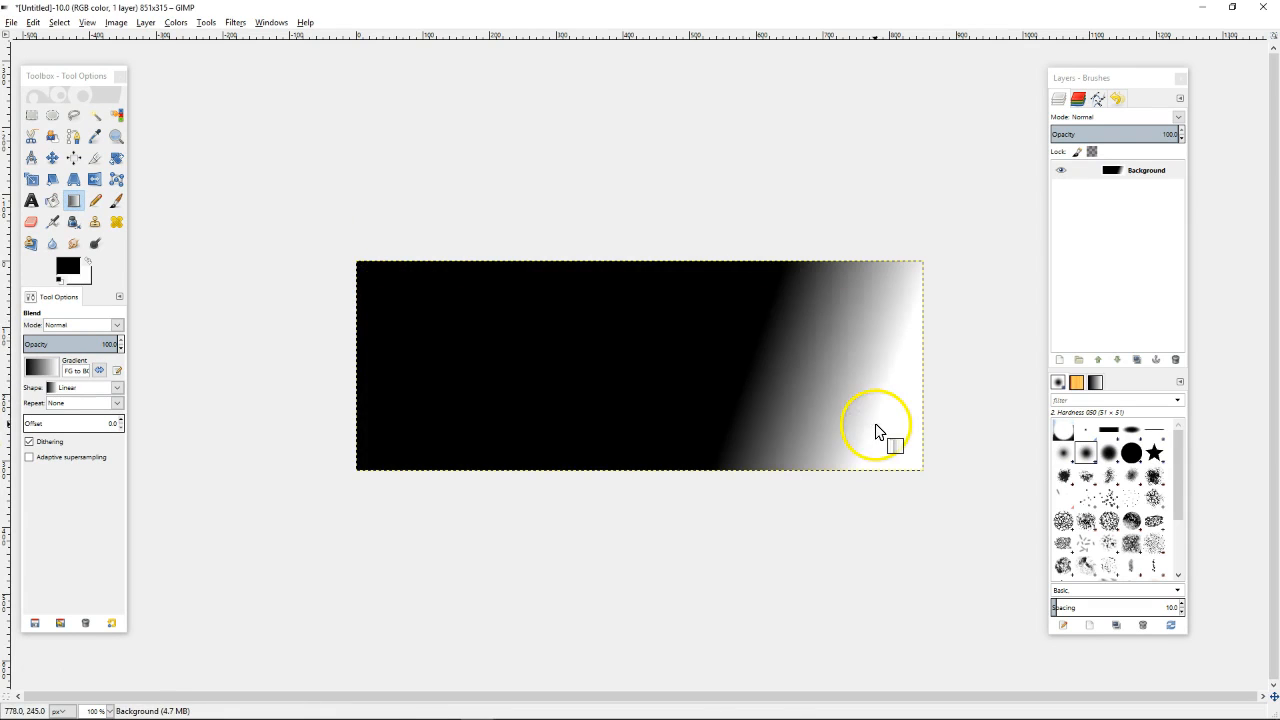
mouse_move(383, 301)
mouse_down()
mouse_move(1163, 513)
mouse_move(866, 450)
mouse_move(837, 424)
mouse_up()
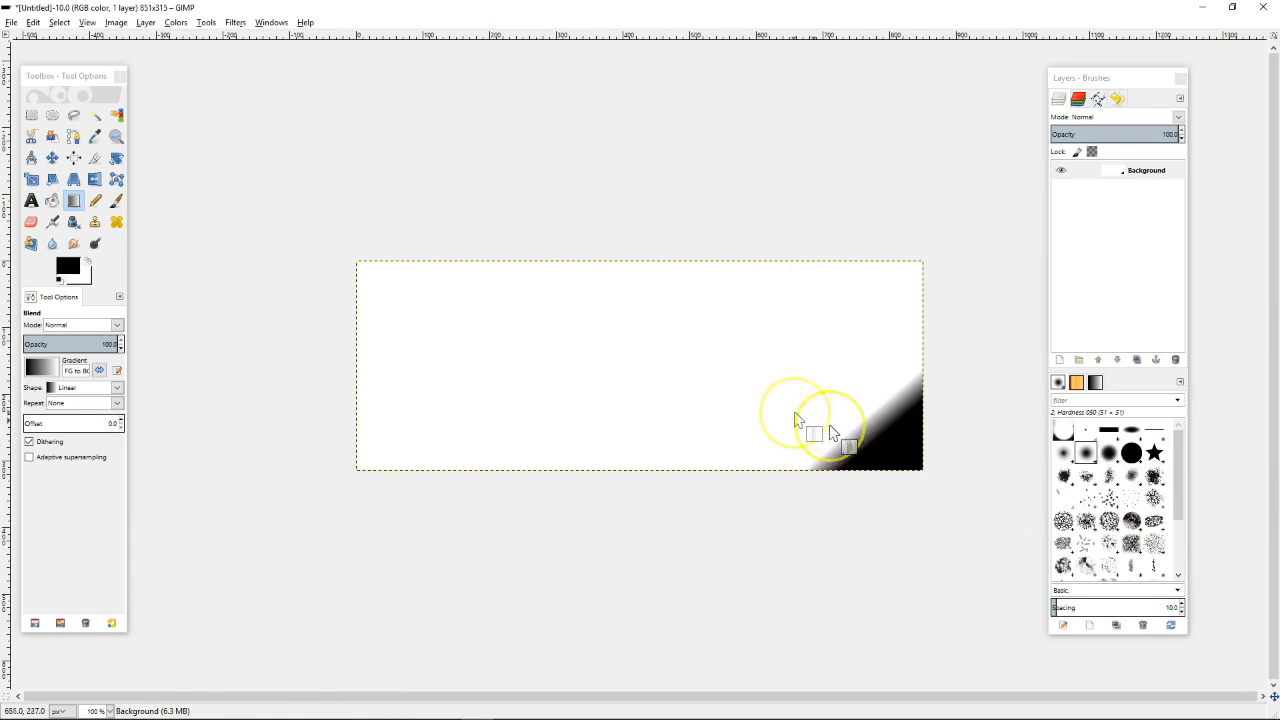
drag(385, 298, 697, 383)
drag(396, 299, 837, 414)
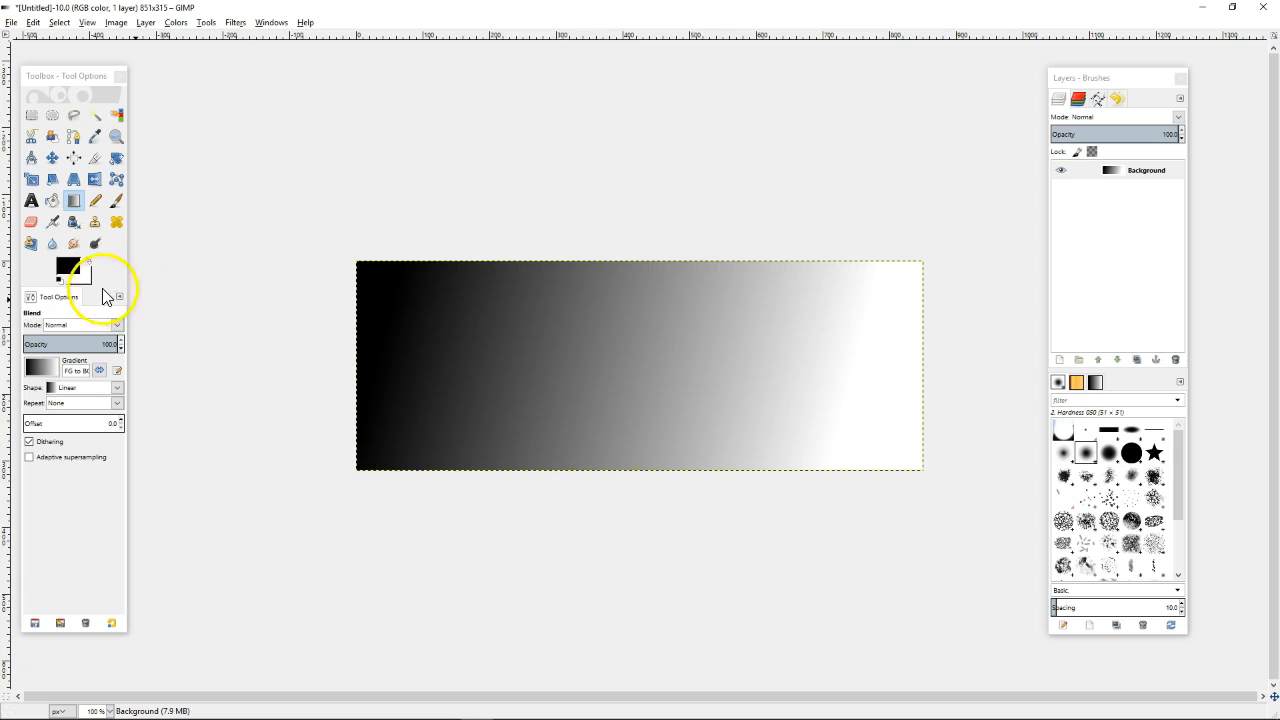
Try red as the foreground colour and draw a red-to-white gradient left to right
click(67, 267)
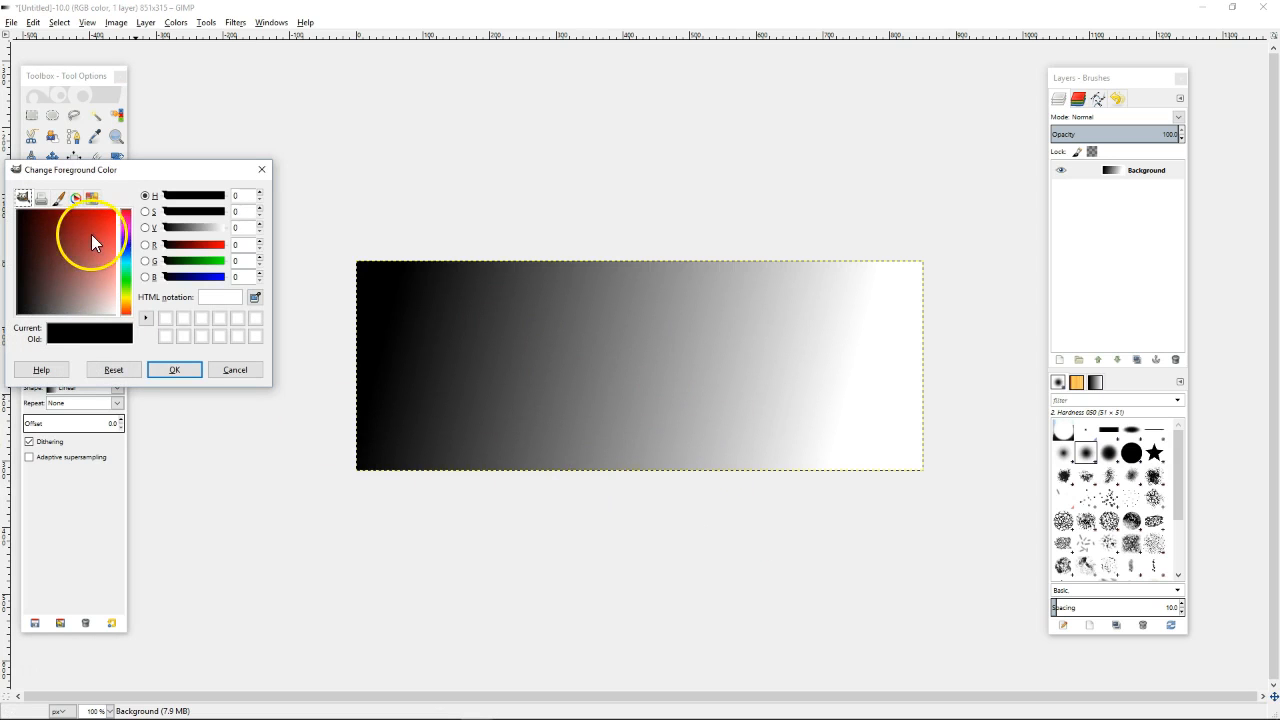
click(89, 238)
click(172, 369)
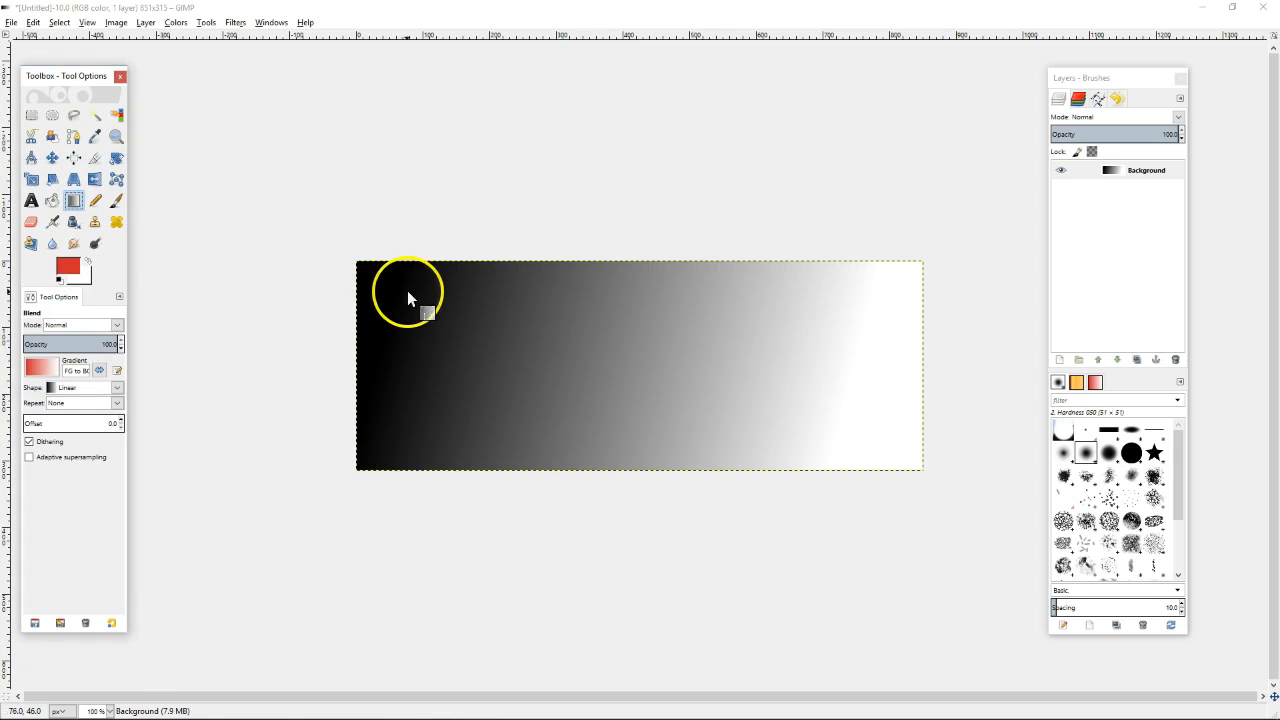
drag(400, 294, 1177, 500)
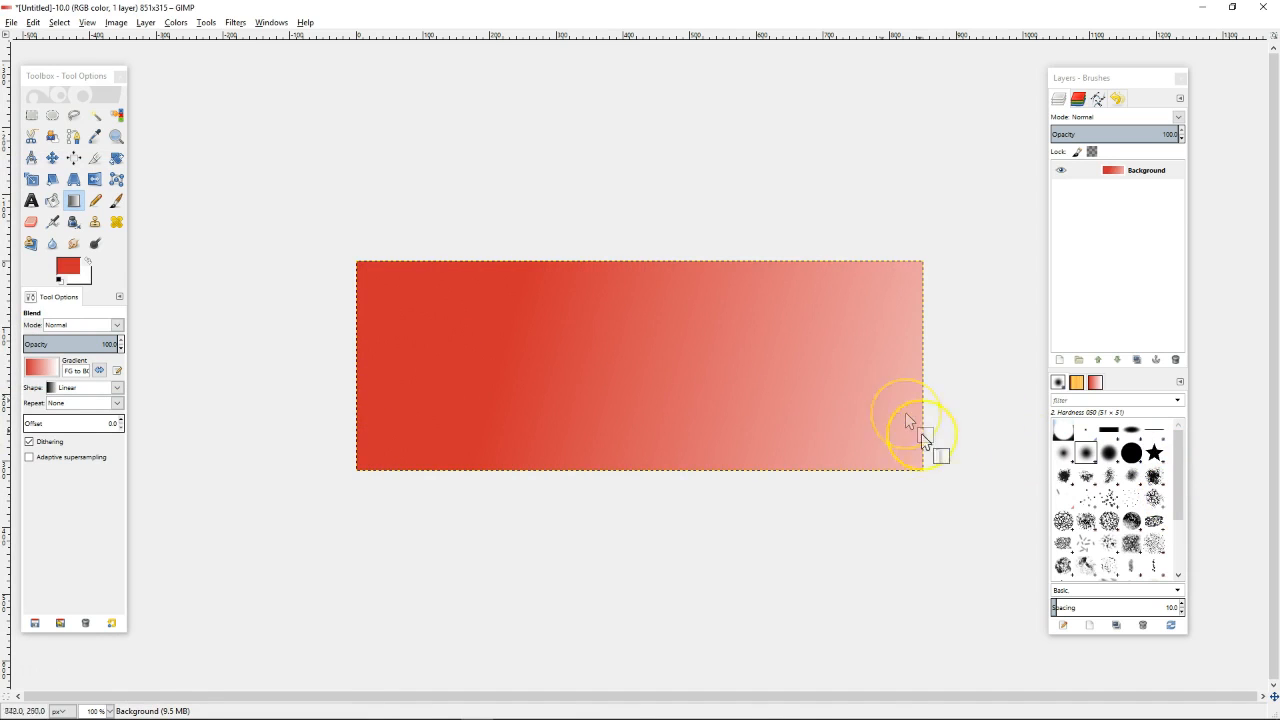
drag(429, 312, 837, 416)
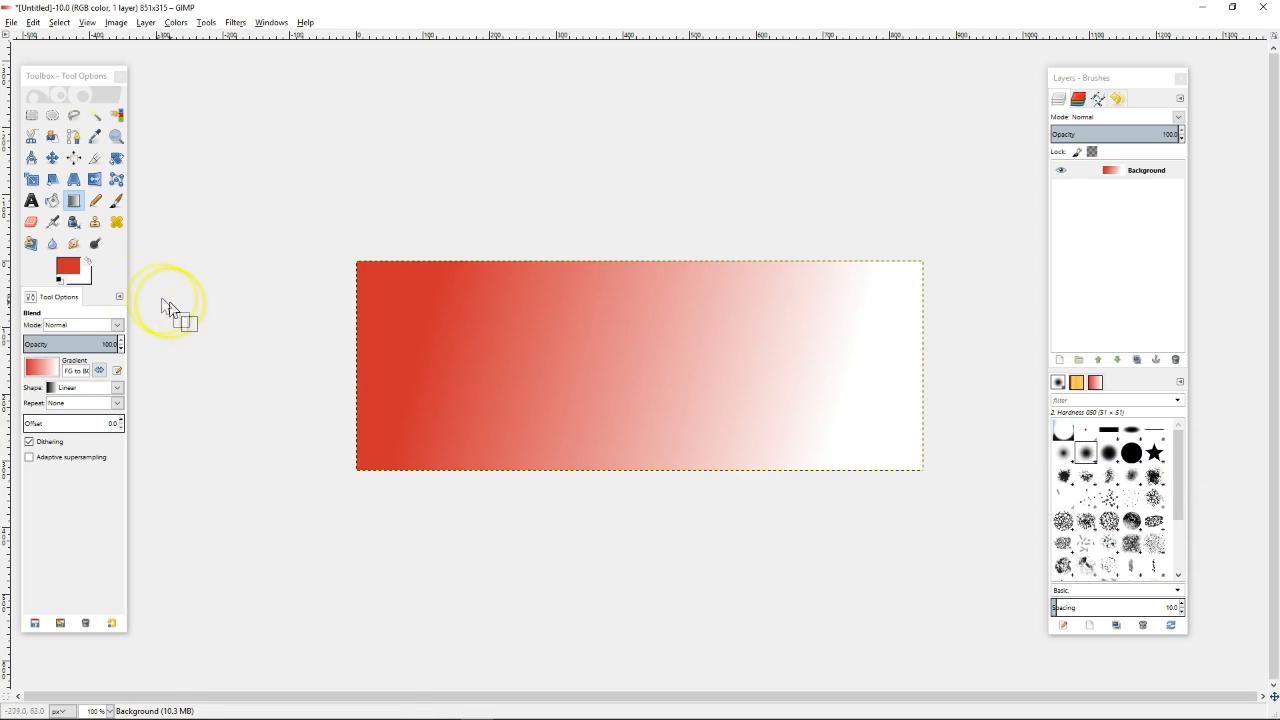
Reset the foreground to black and redraw a horizontal black-to-white gradient
click(68, 266)
drag(66, 272, 14, 218)
click(172, 370)
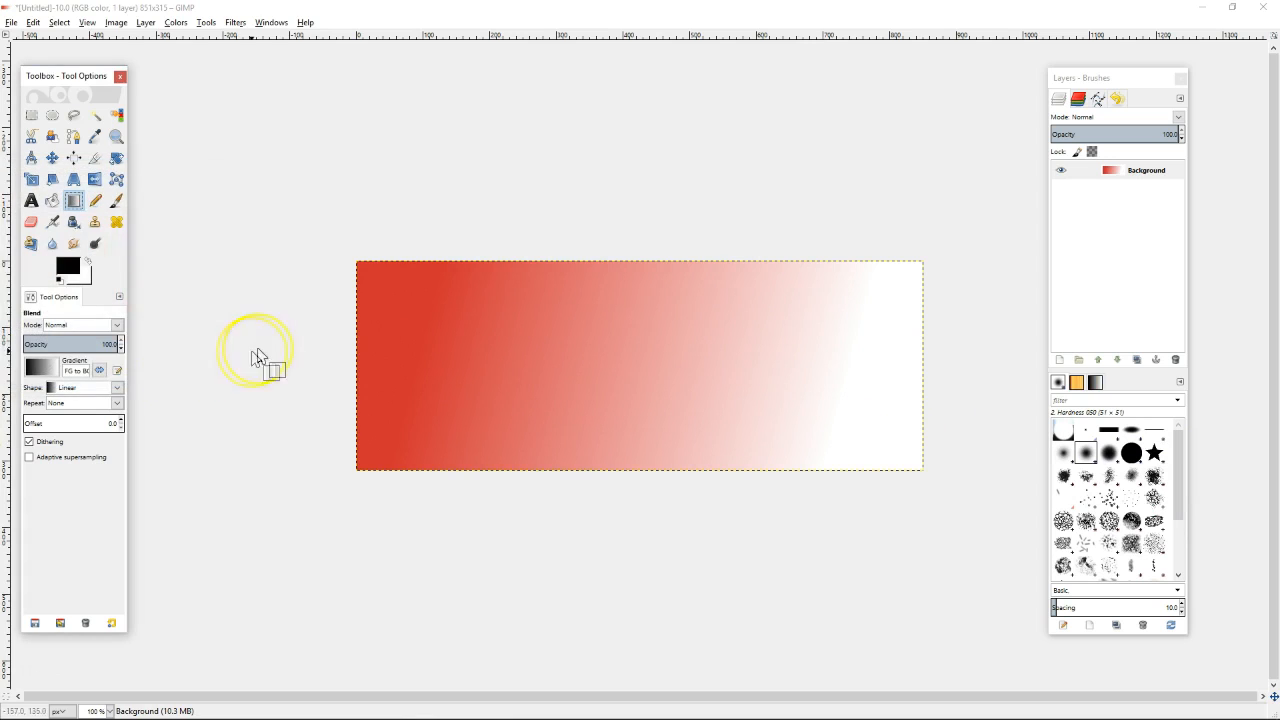
drag(384, 281, 891, 426)
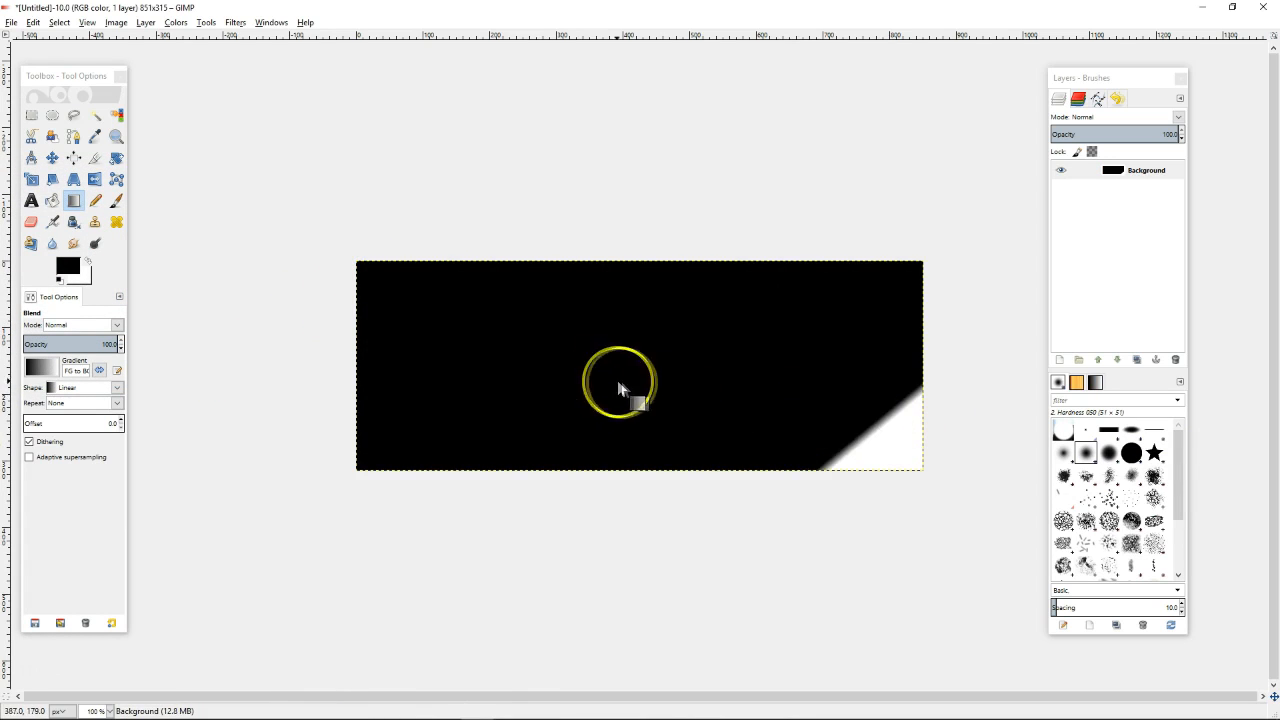
drag(403, 310, 900, 330)
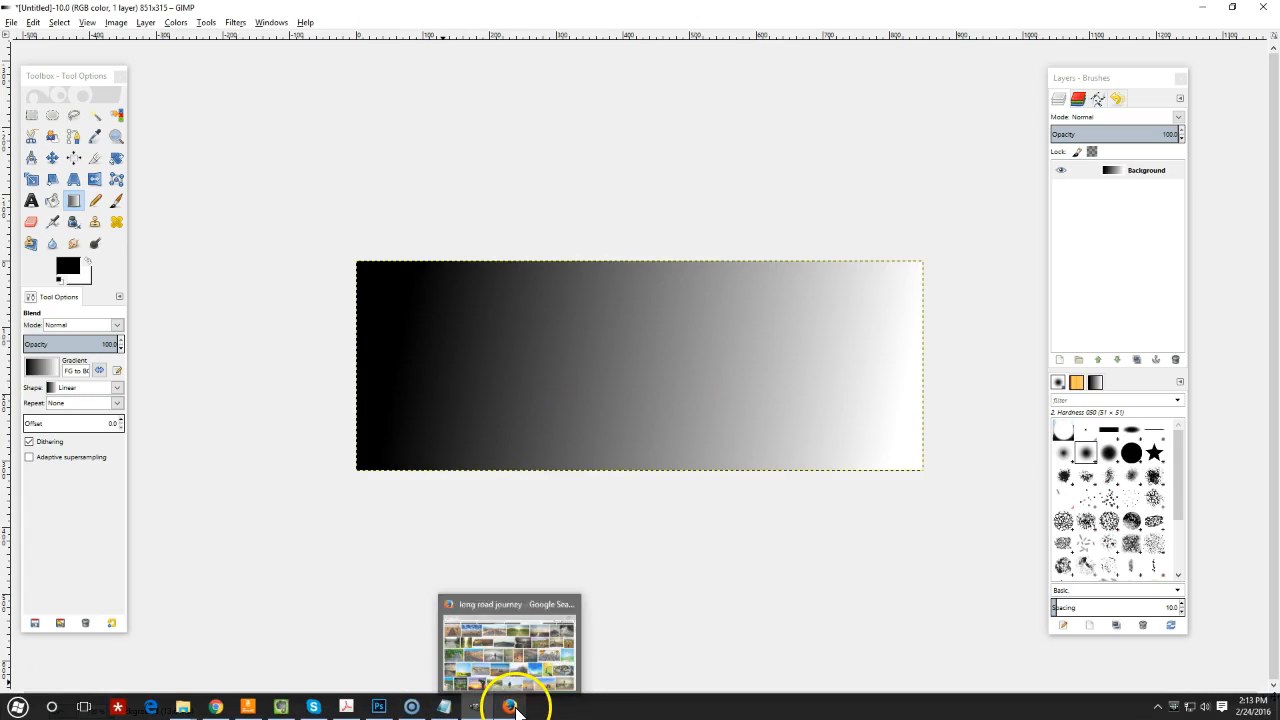
Copy the 1440 × 600 desert highway photo from the 'long road journey' results and return to GIMP
click(510, 706)
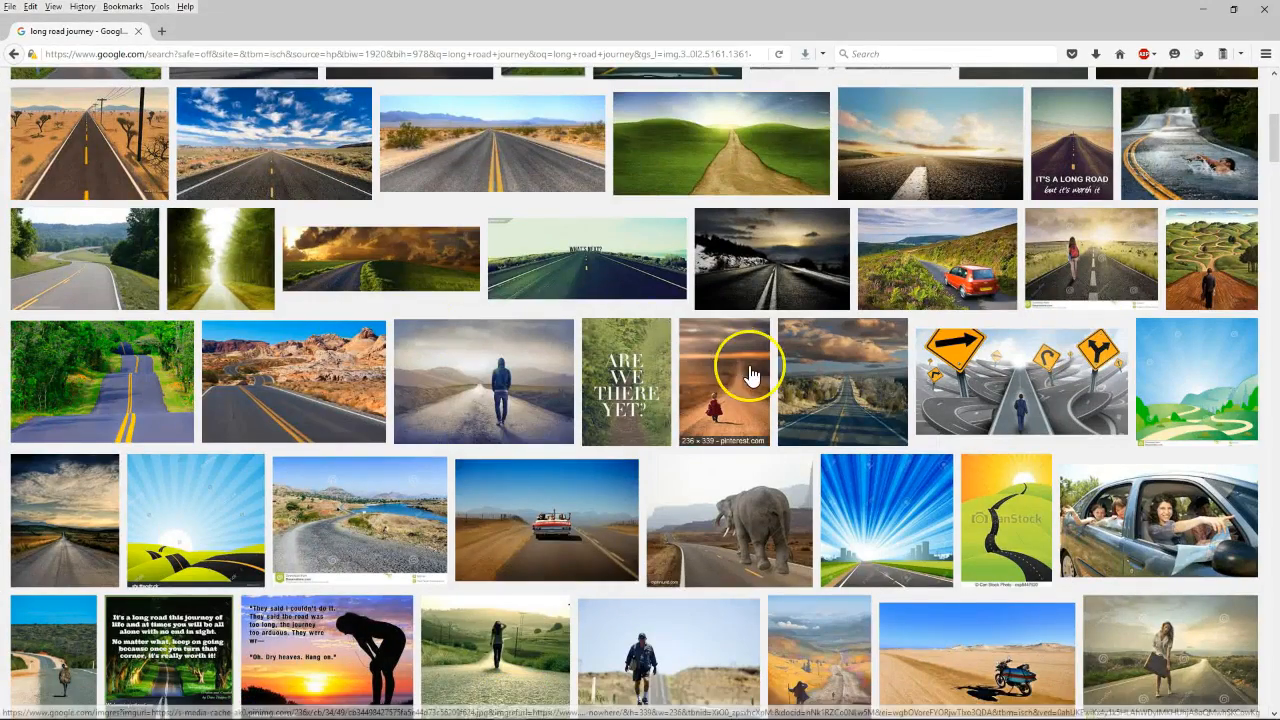
scroll(750, 372, up, 2)
scroll(716, 350, up, 2)
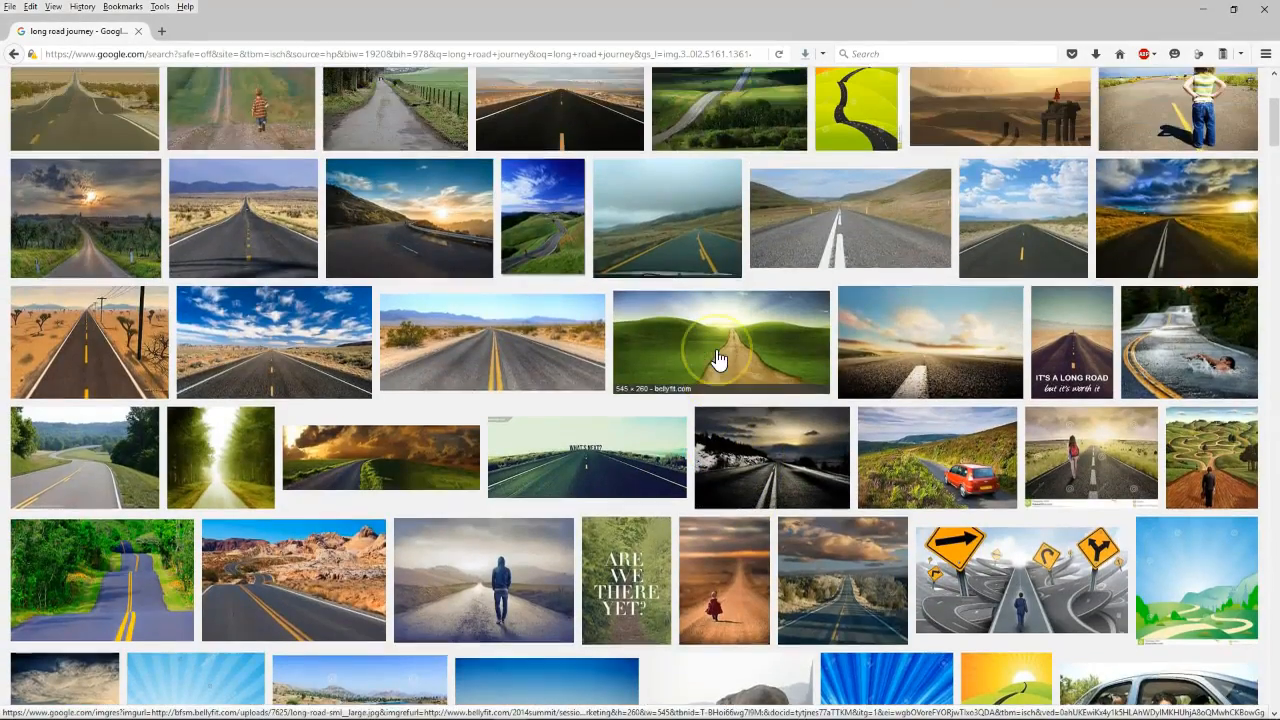
click(513, 352)
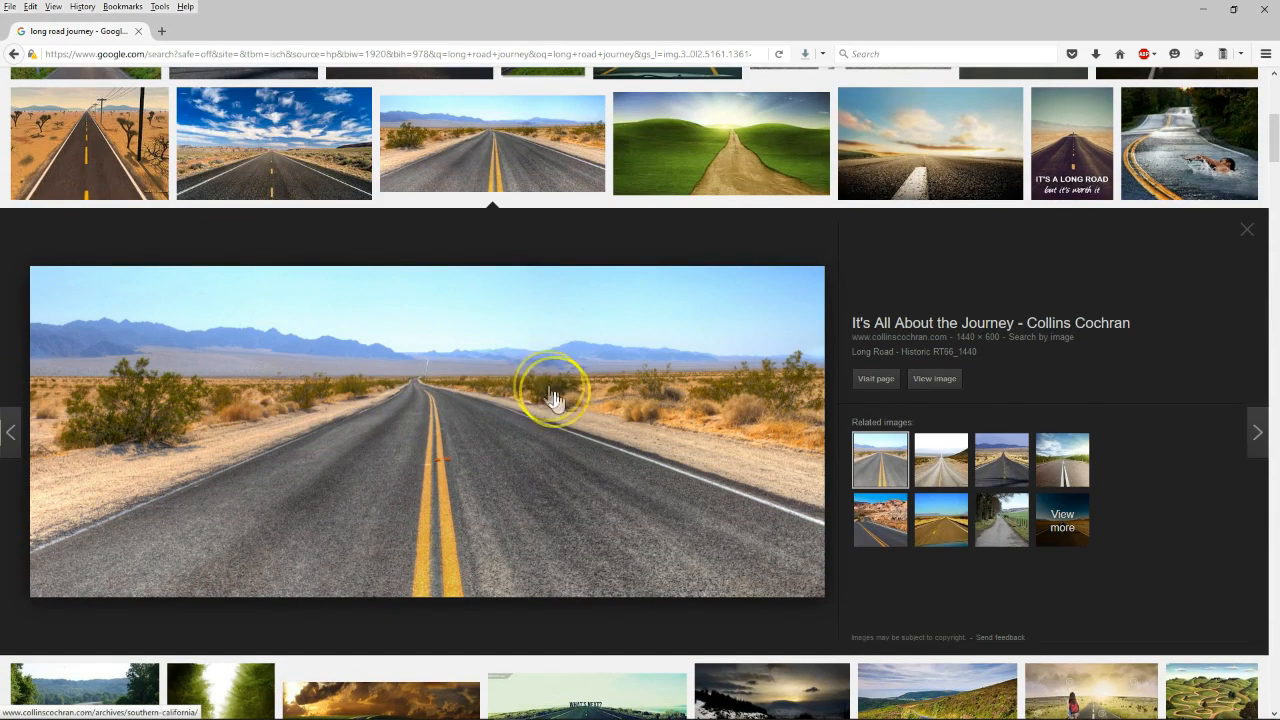
right_click(399, 385)
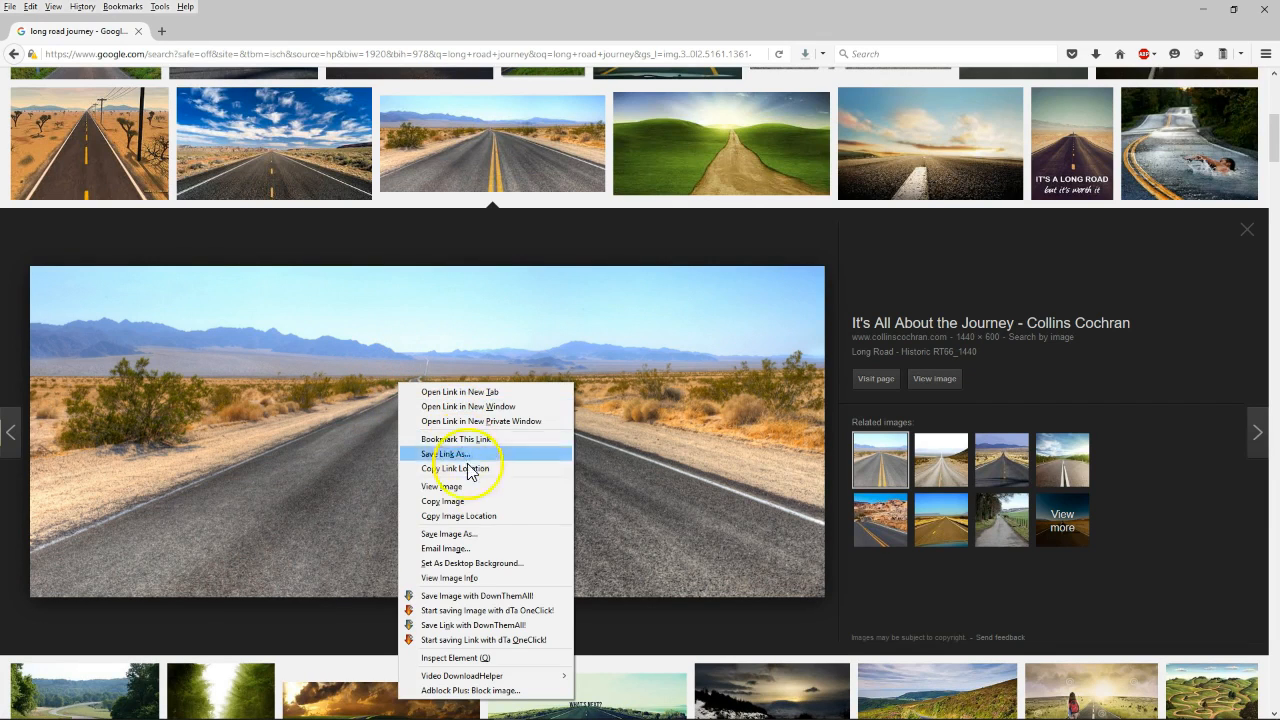
click(474, 501)
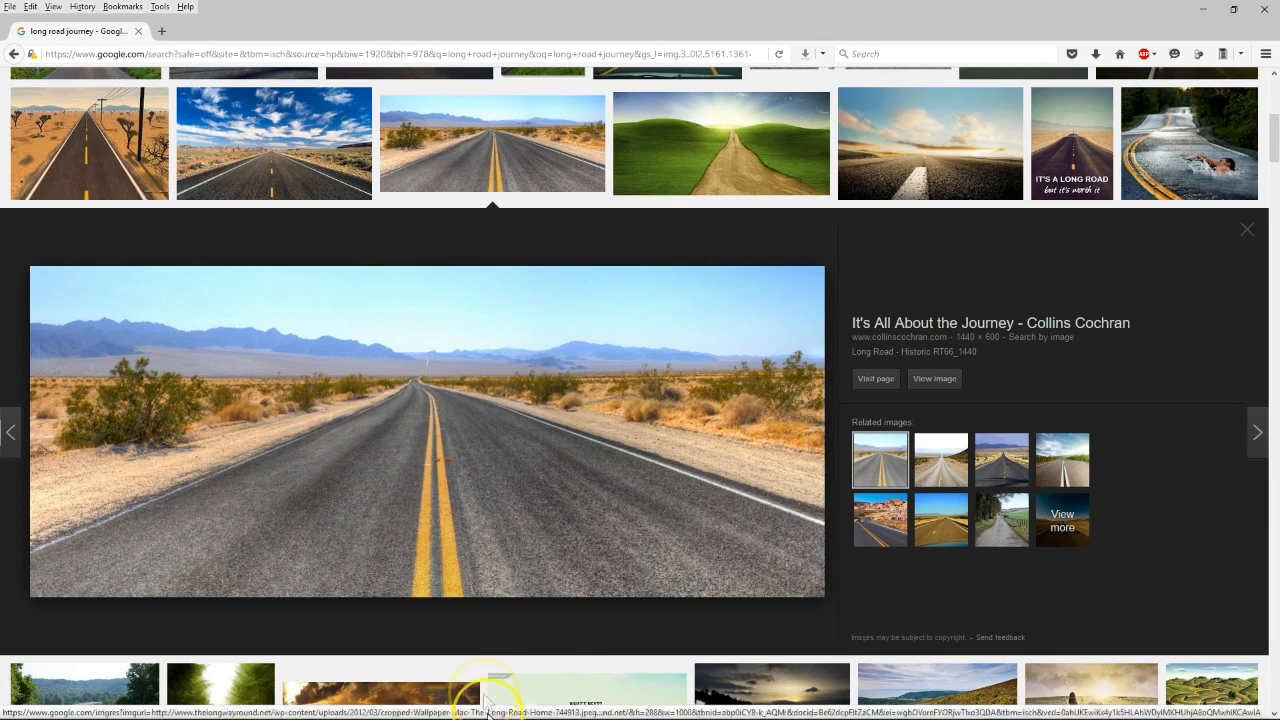
mouse_move(489, 715)
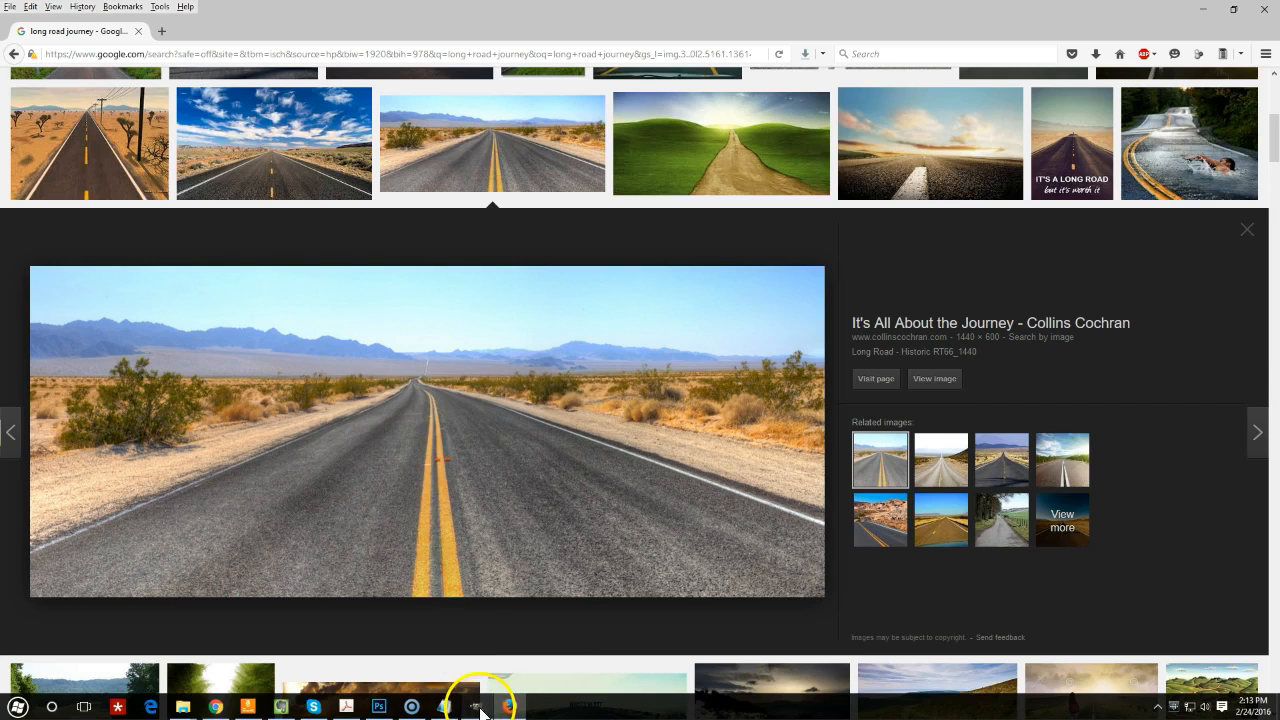
click(477, 707)
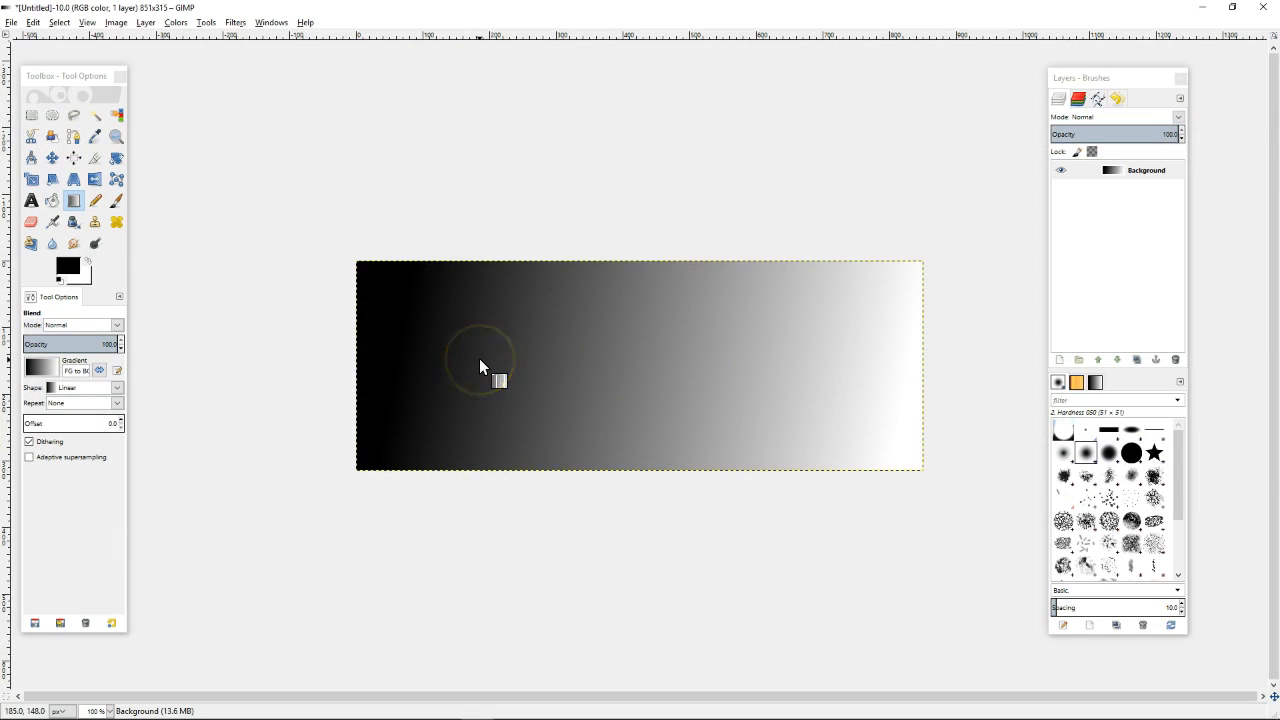
Paste the copied desert road photo onto the gradient canvas from the Edit menu
right_click(545, 339)
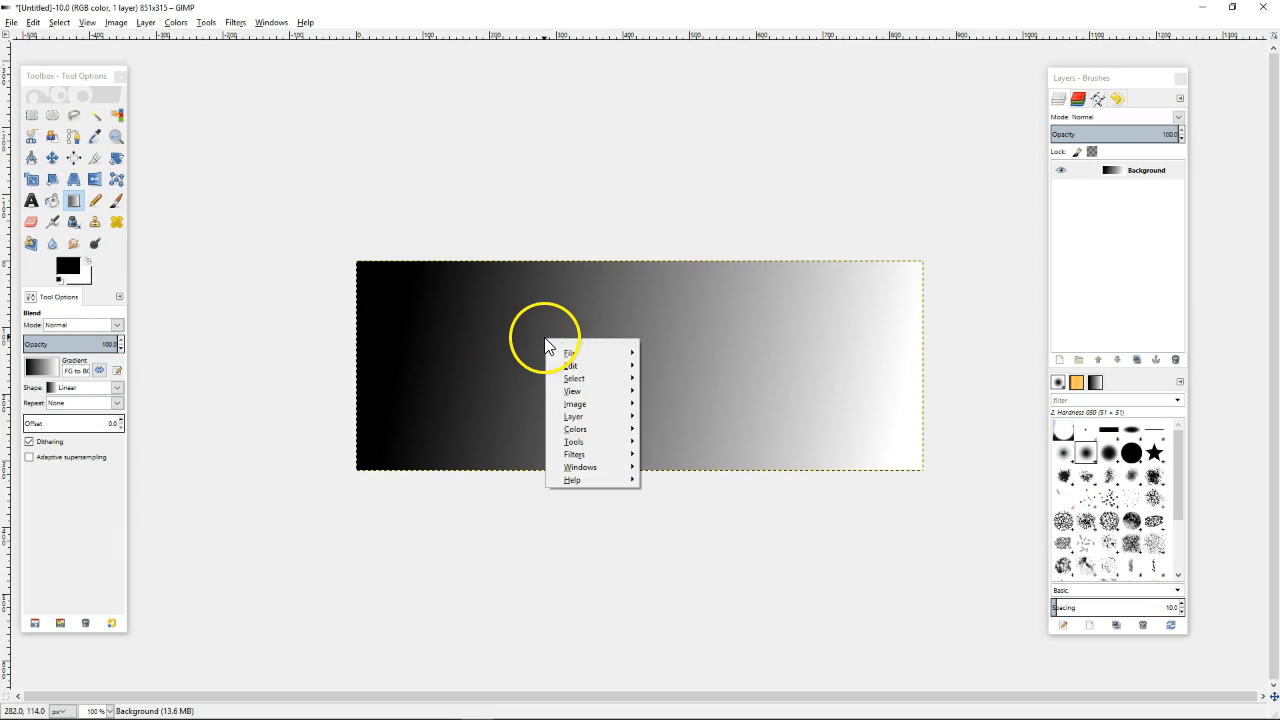
mouse_move(583, 367)
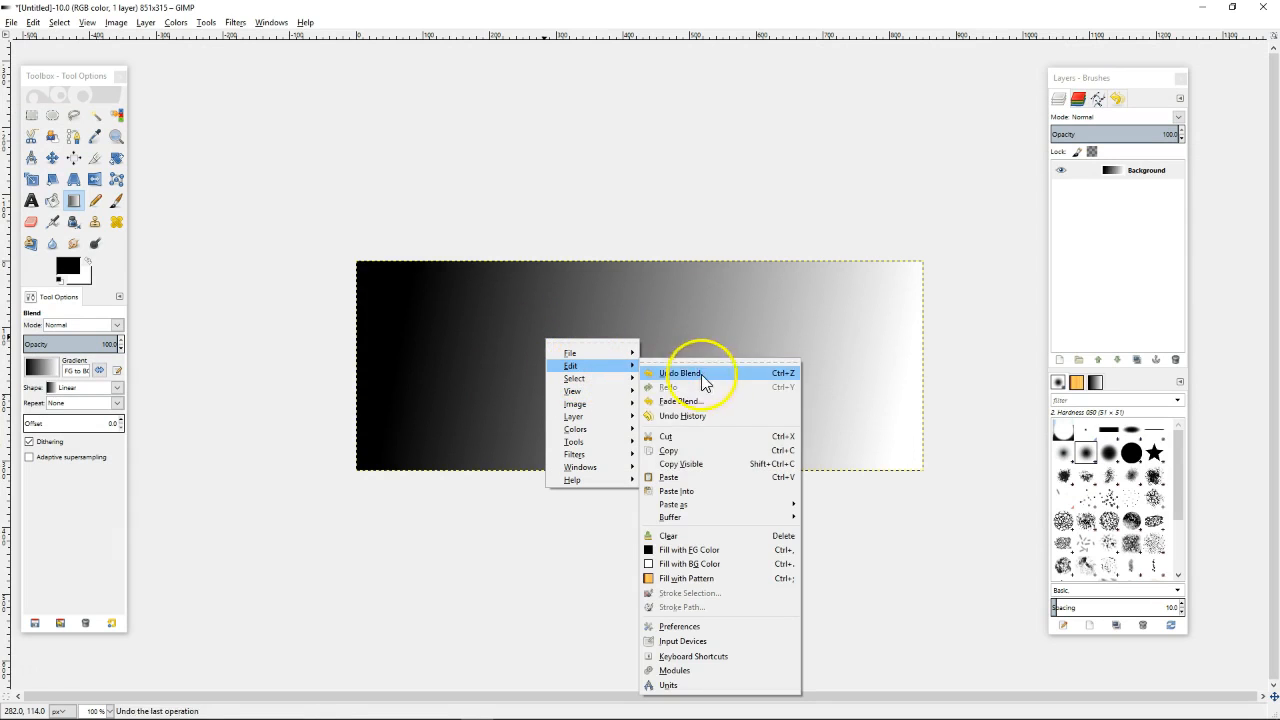
click(35, 26)
click(35, 26)
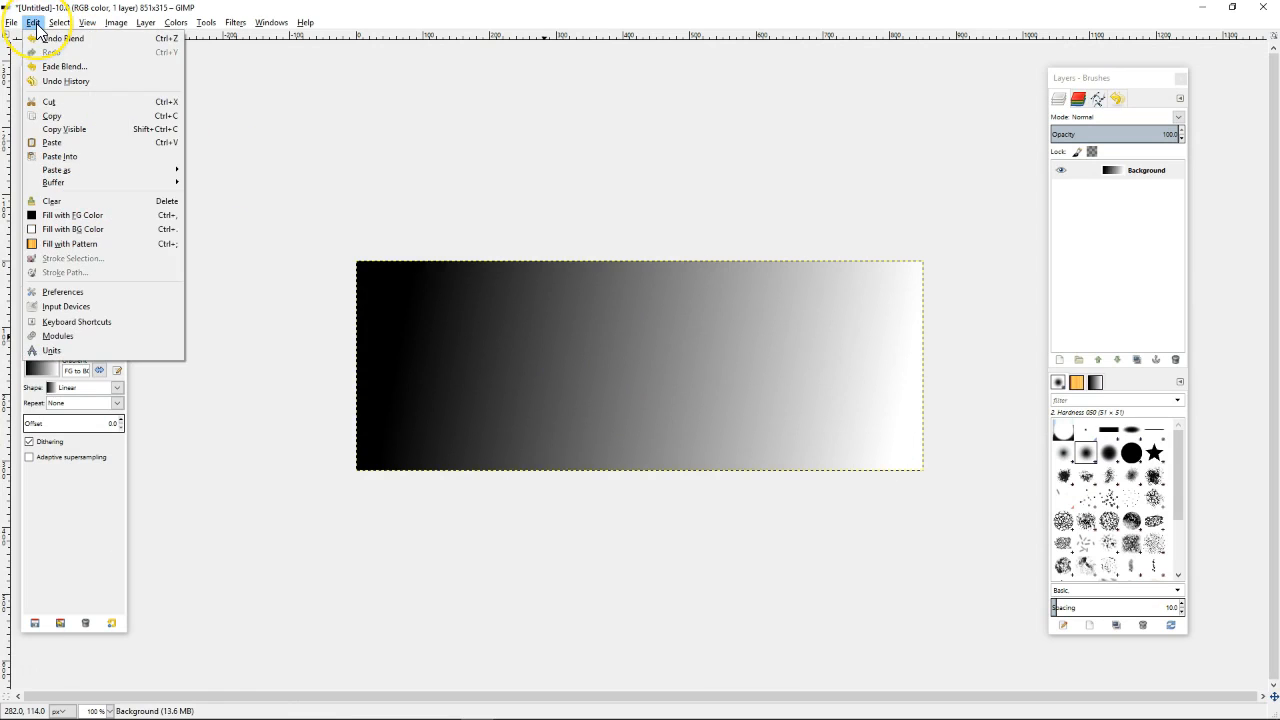
click(55, 25)
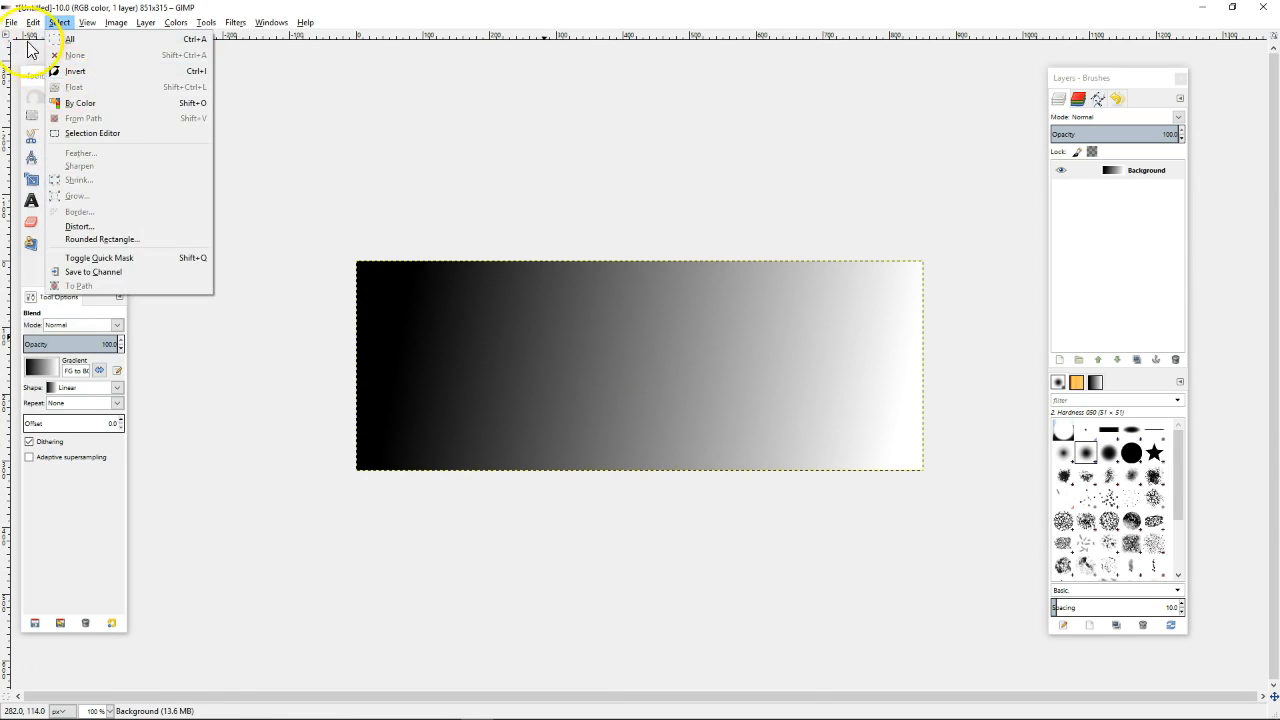
click(66, 146)
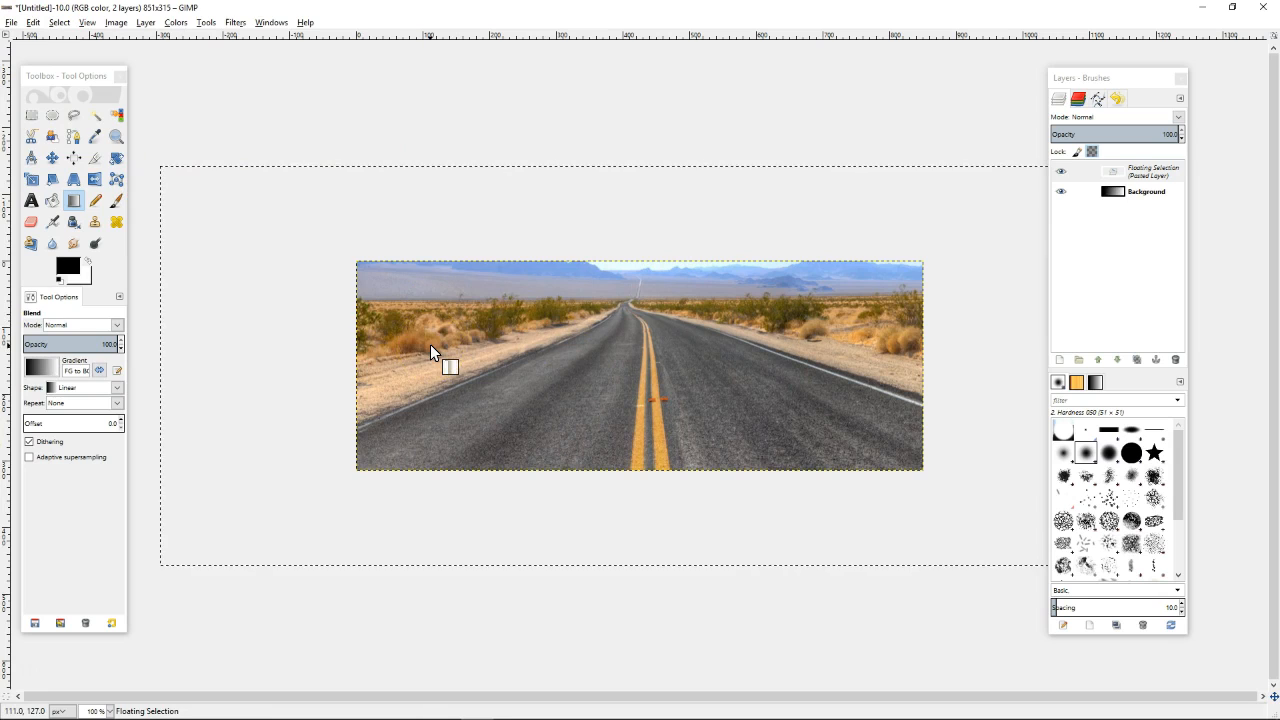
Shift the pasted road photo slightly left with the Move tool
click(56, 163)
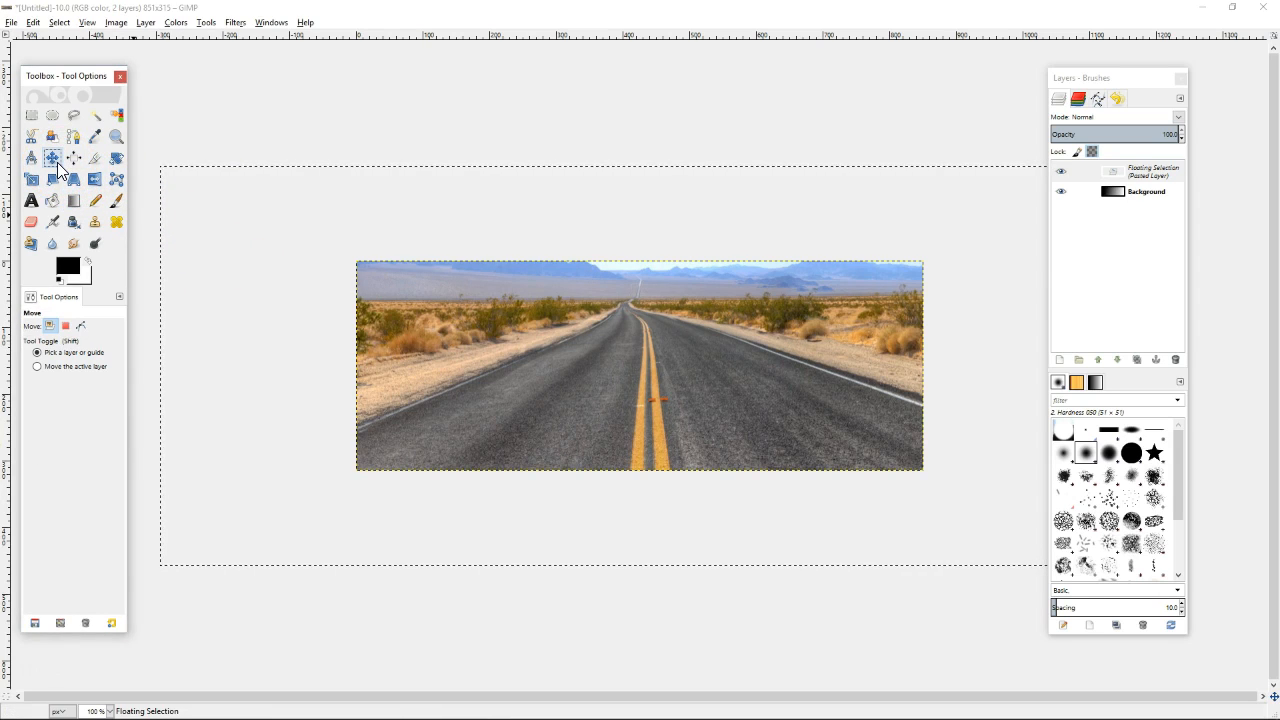
mouse_move(432, 292)
mouse_down()
mouse_move(470, 297)
mouse_move(457, 309)
mouse_move(401, 298)
mouse_move(427, 295)
mouse_up()
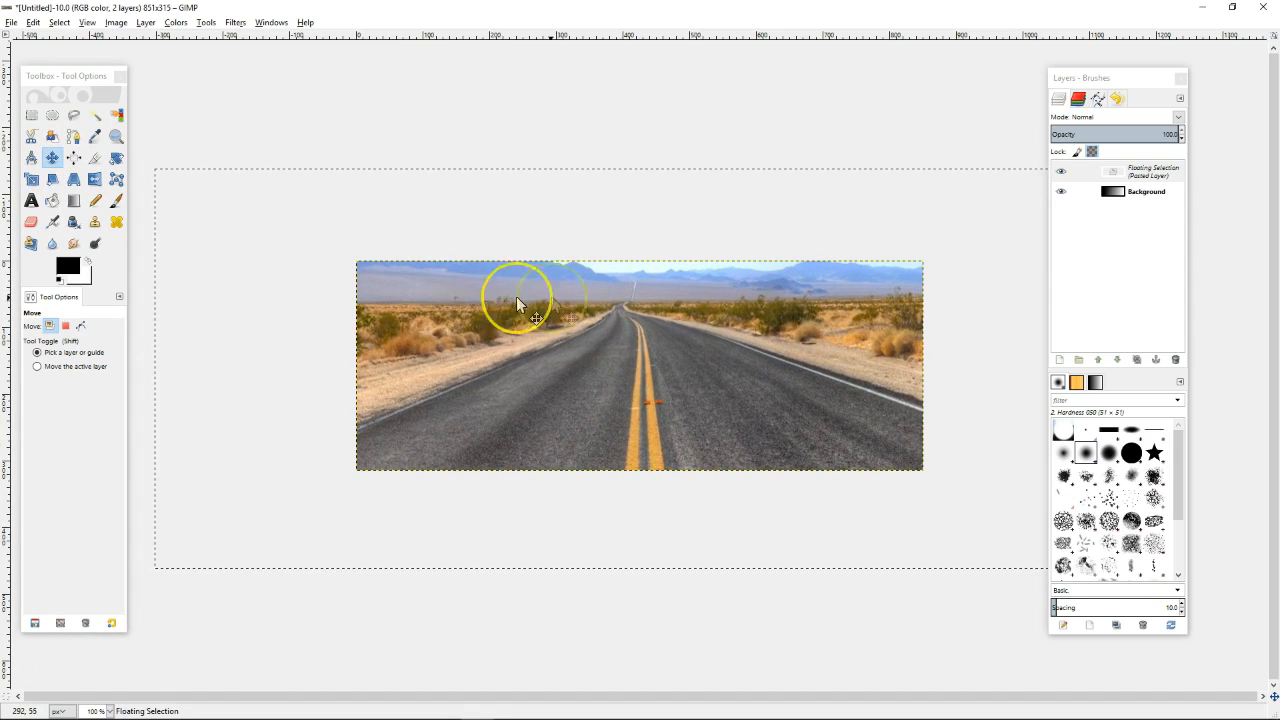
key(ctrl+shift)
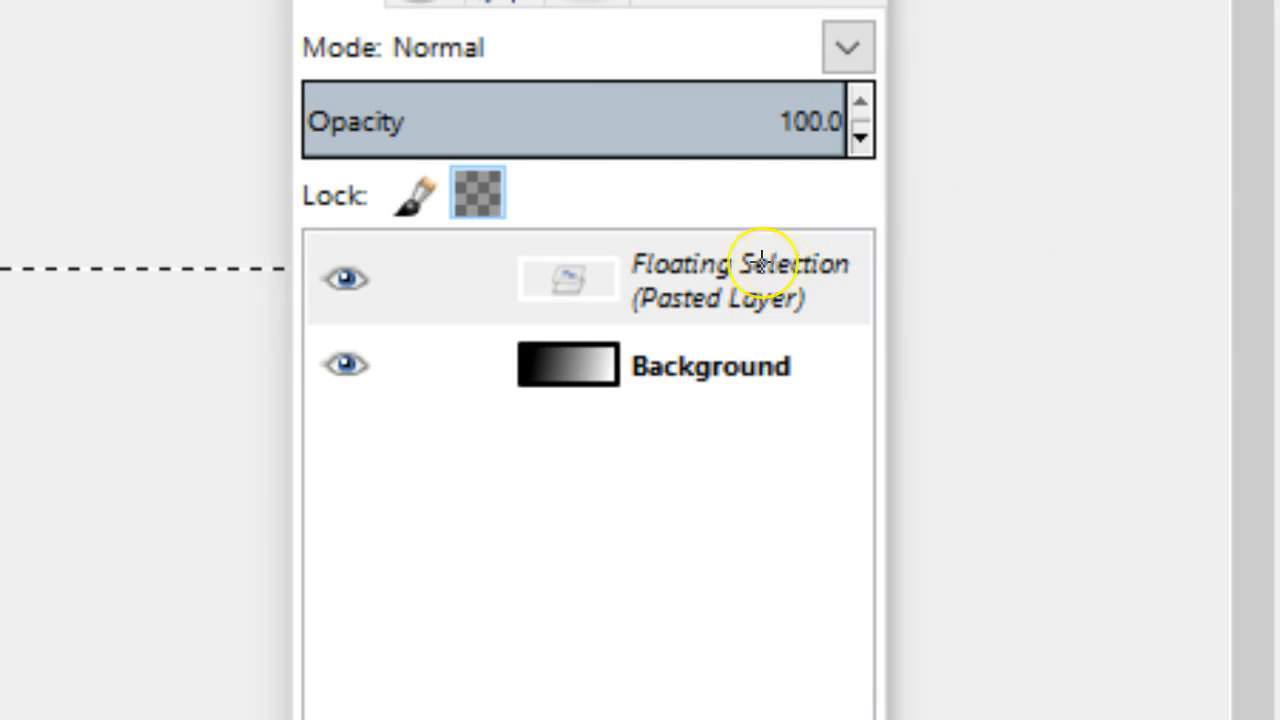
drag(1064, 270, 890, 273)
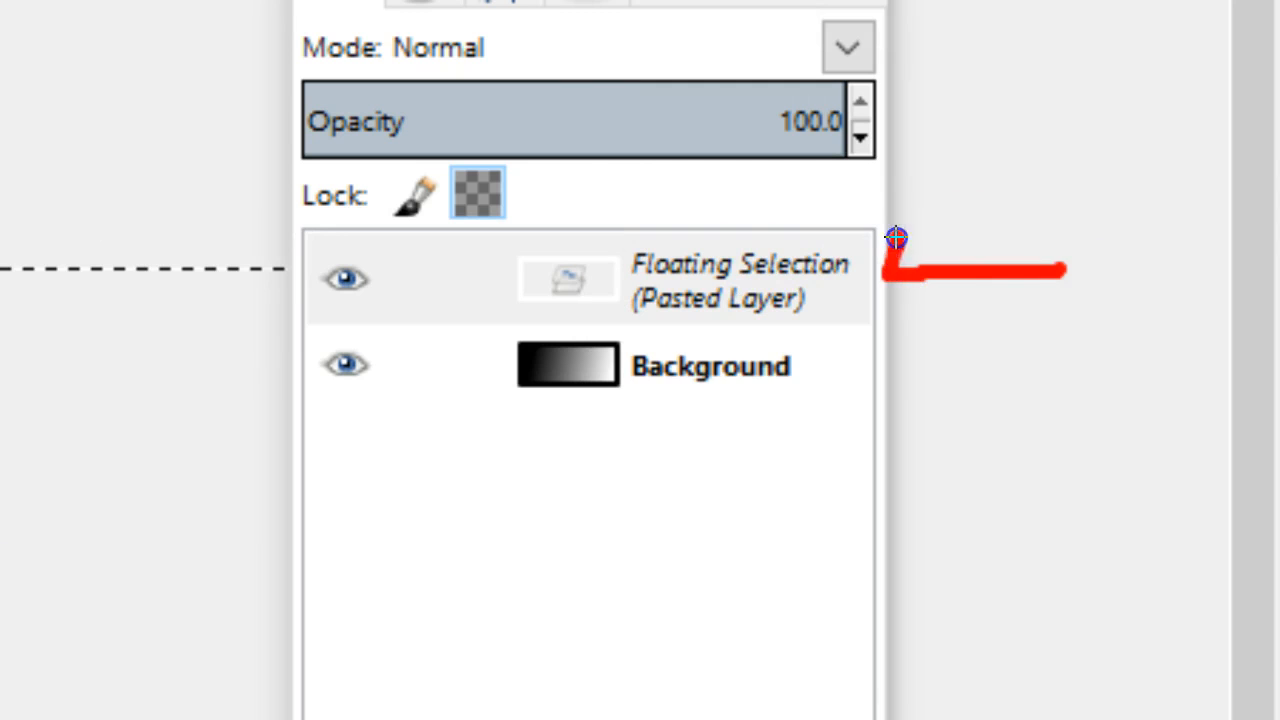
drag(850, 379, 1022, 422)
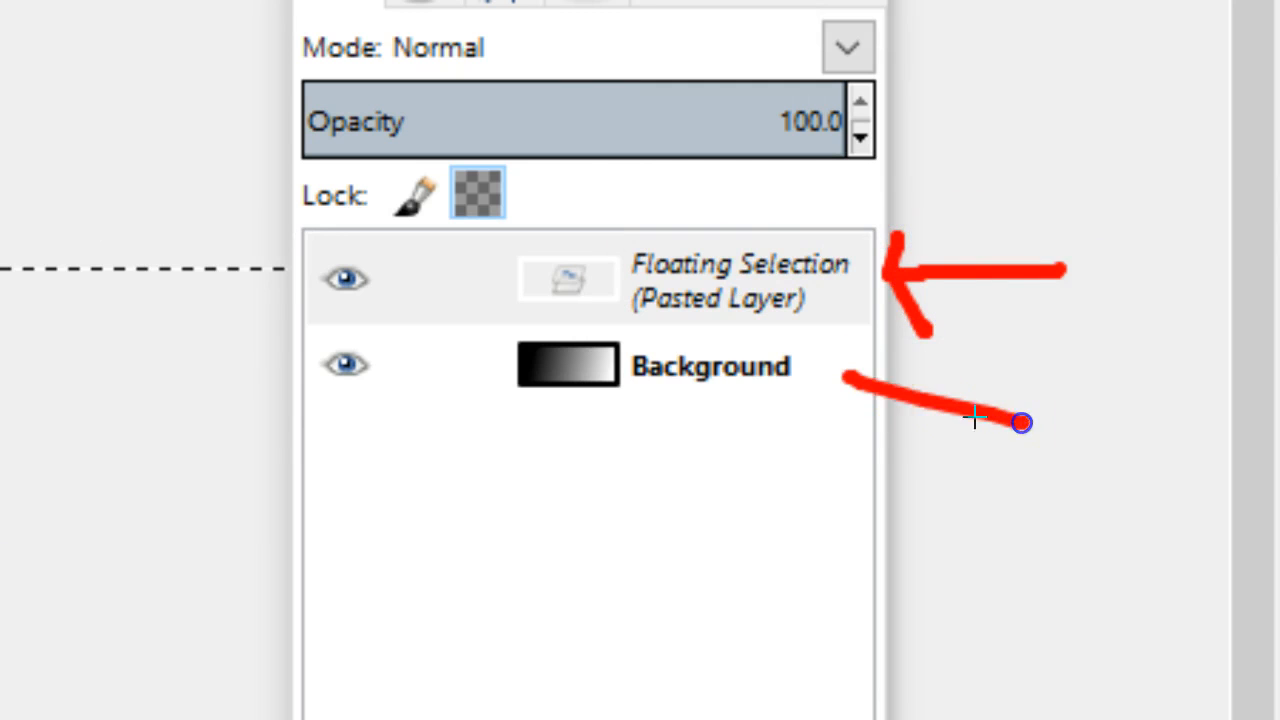
drag(848, 380, 857, 417)
click(762, 290)
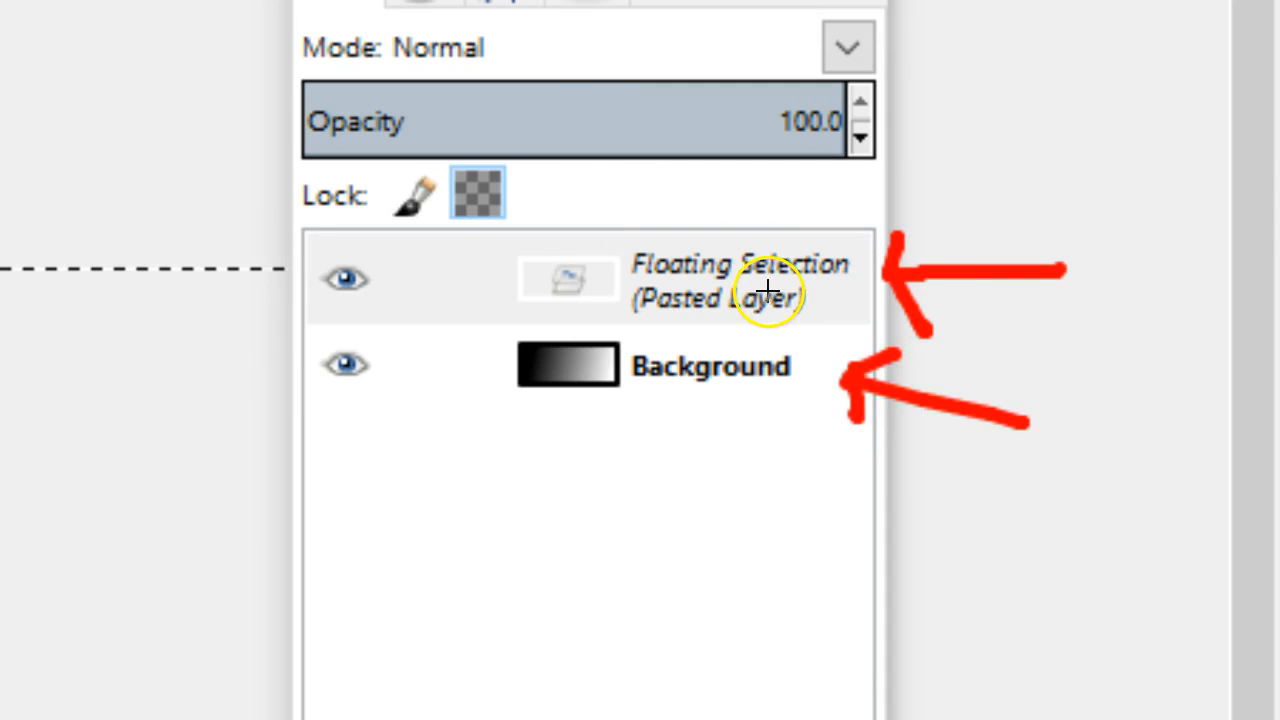
key(Escape)
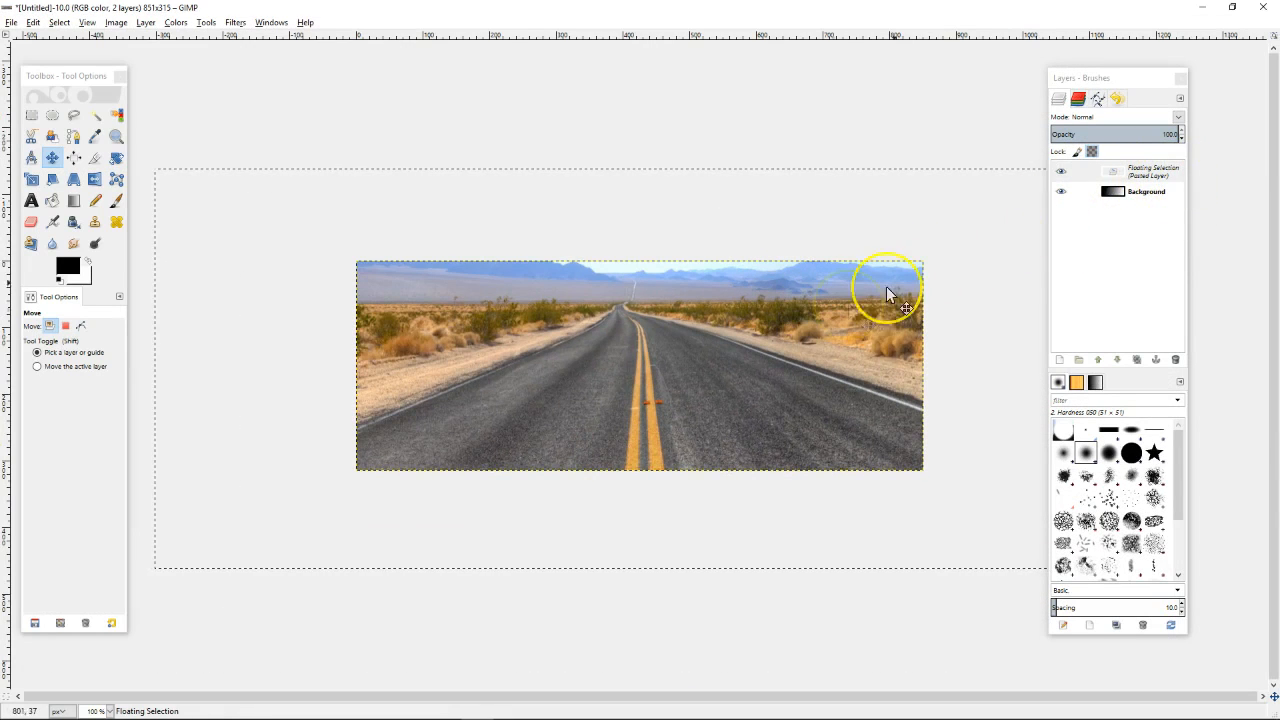
Rename the floating selection to 'Road', making it a normal layer
double_click(1135, 180)
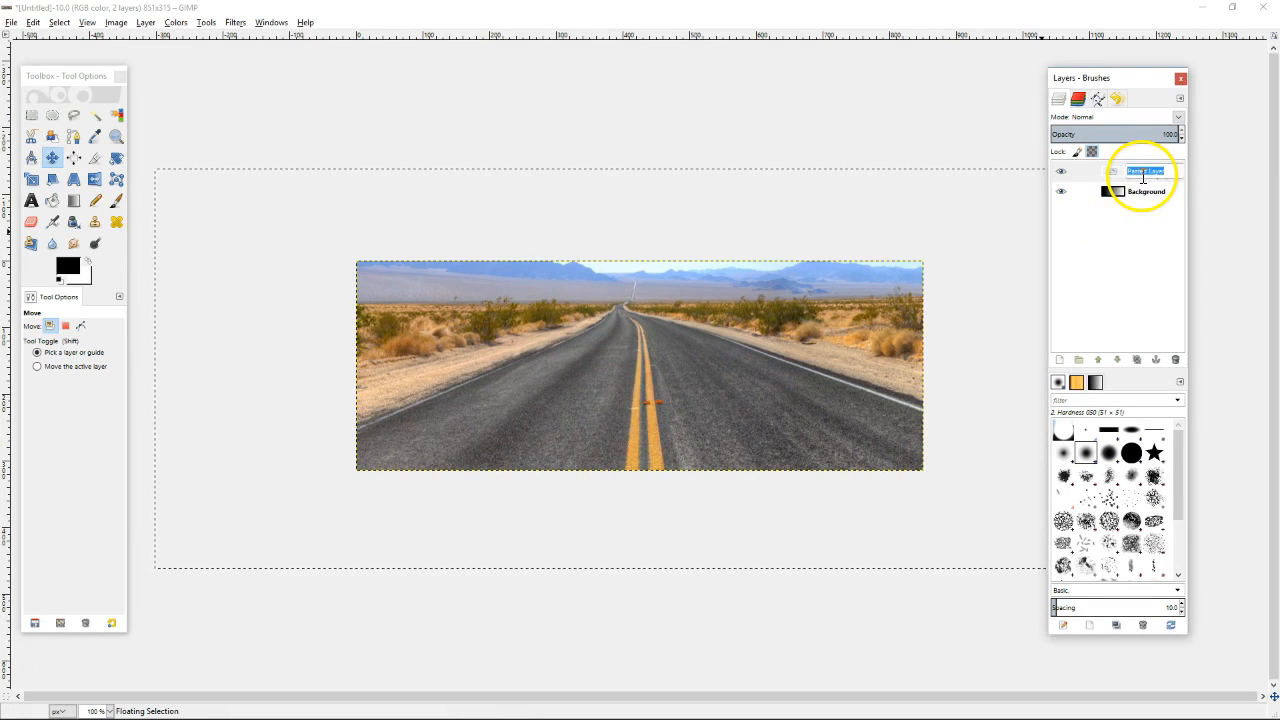
text(Road)
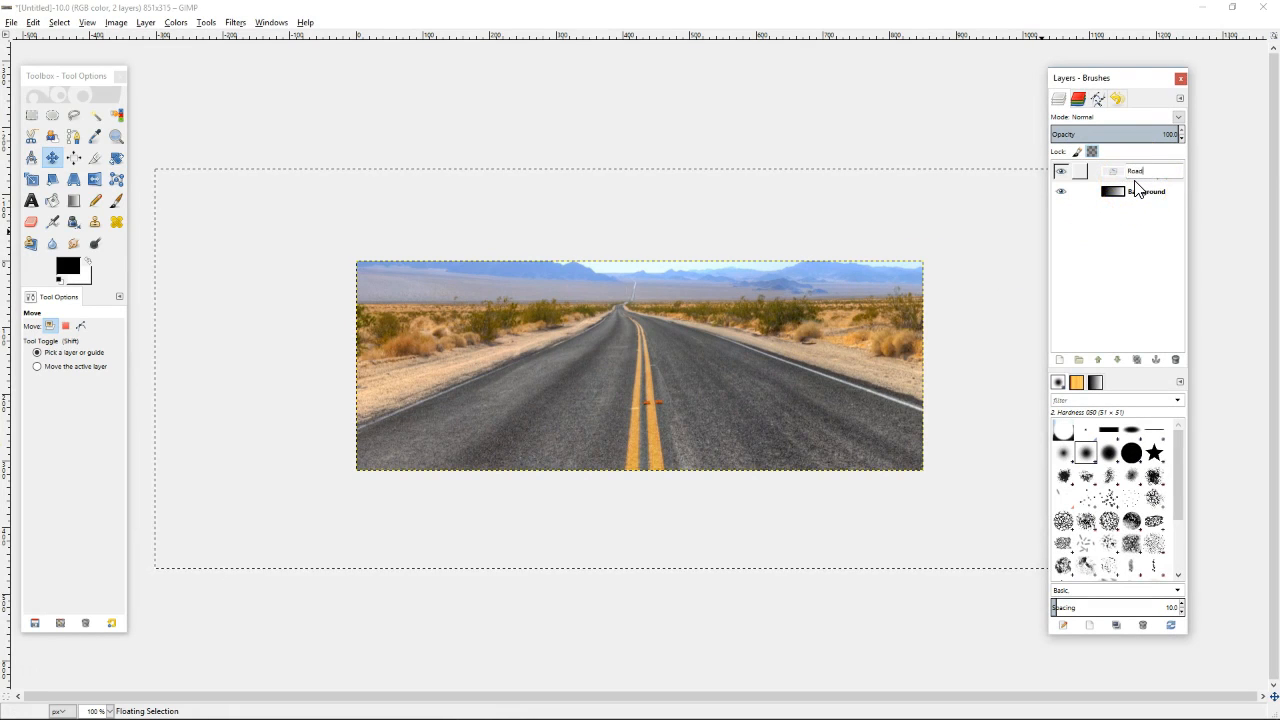
click(1146, 229)
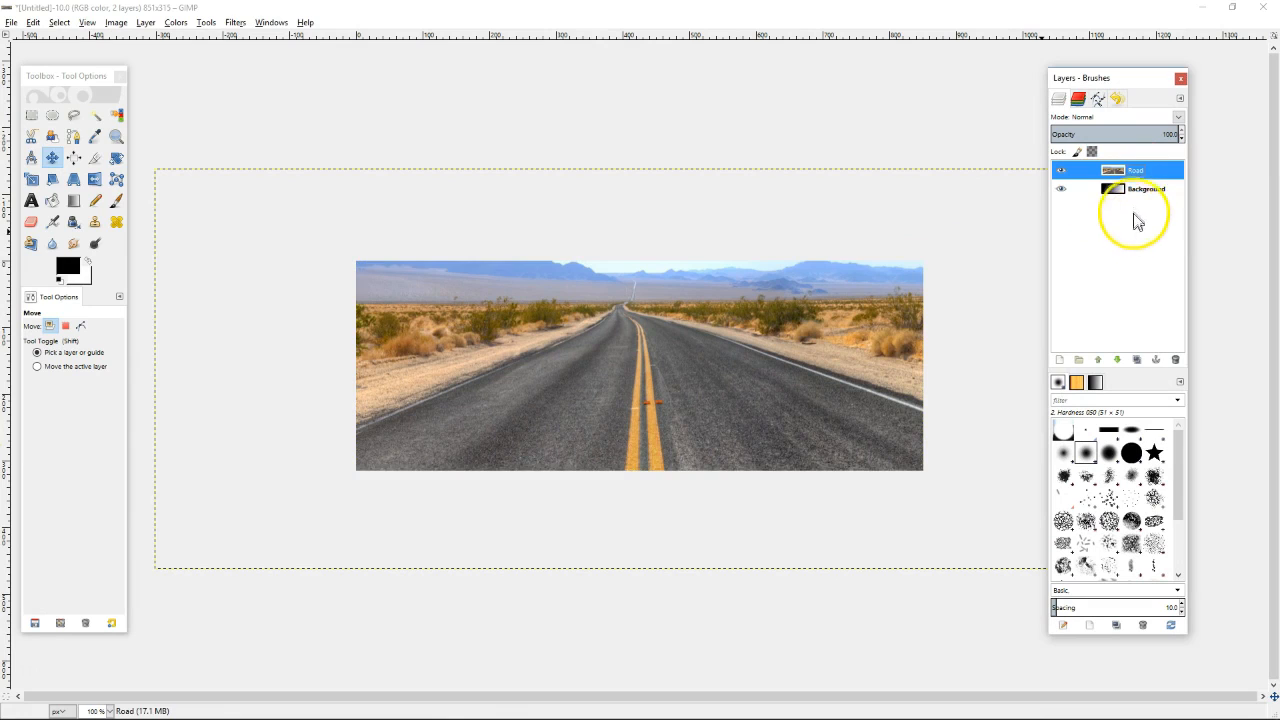
Reorder the layers so Road sits above the gradient Background
click(1137, 200)
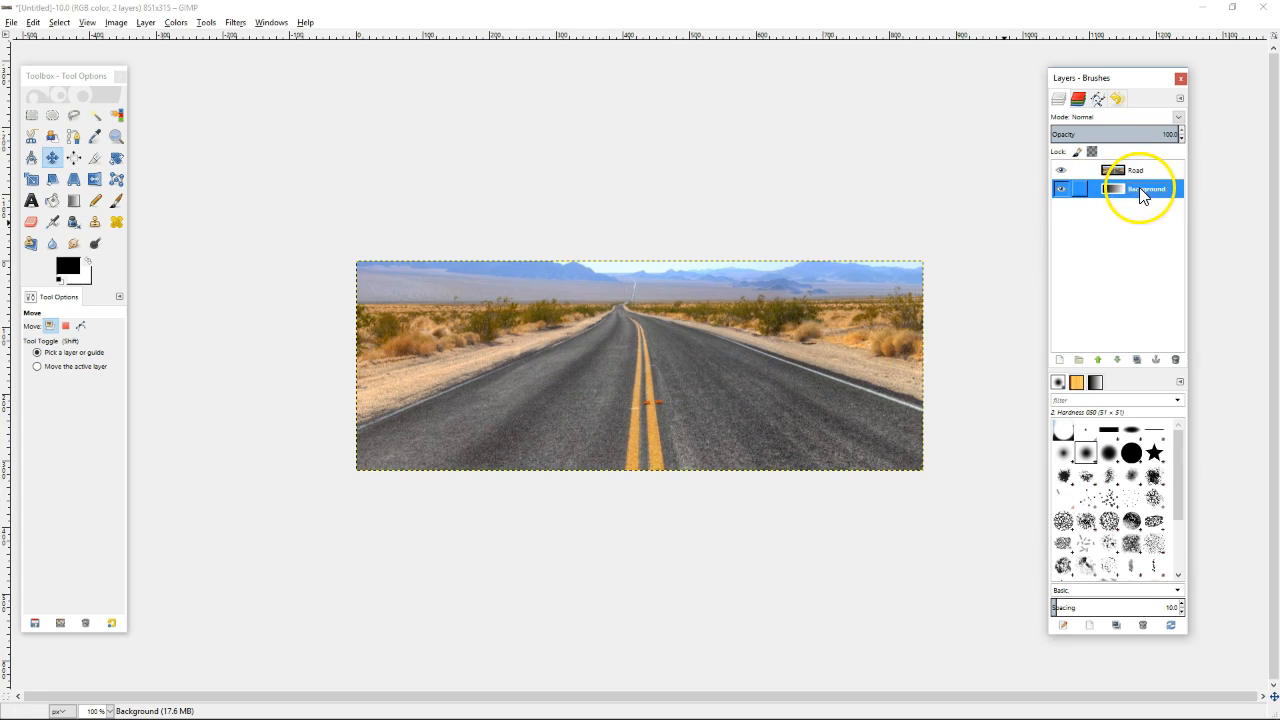
drag(1139, 187, 1140, 170)
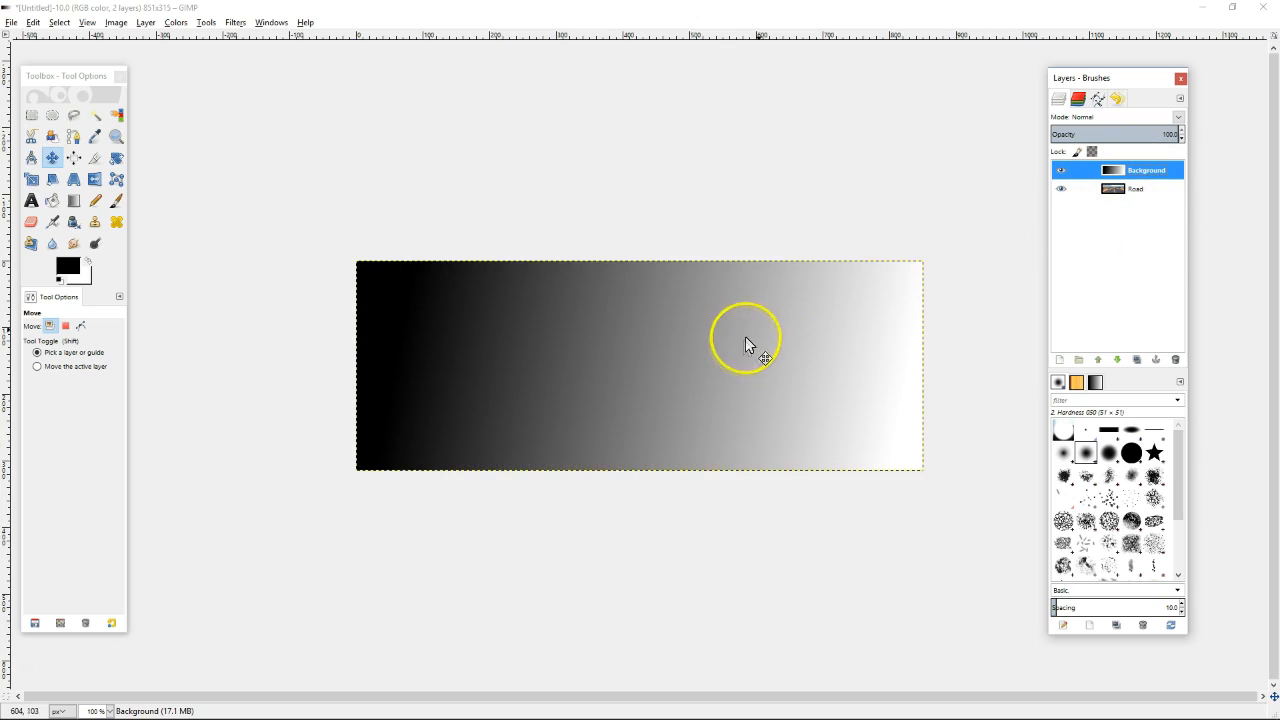
click(1138, 196)
drag(1140, 200, 1139, 172)
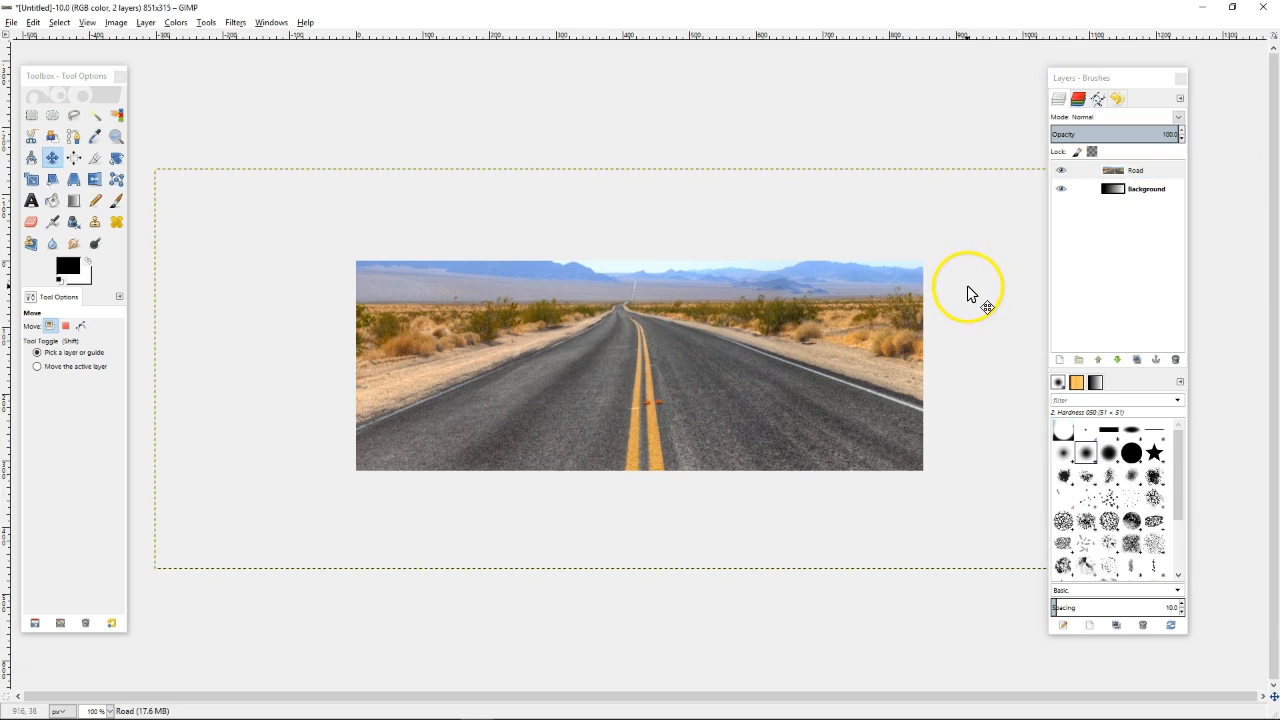
click(1143, 192)
Lower the Road layer's opacity to about 56 and try Overlay blending
click(1143, 171)
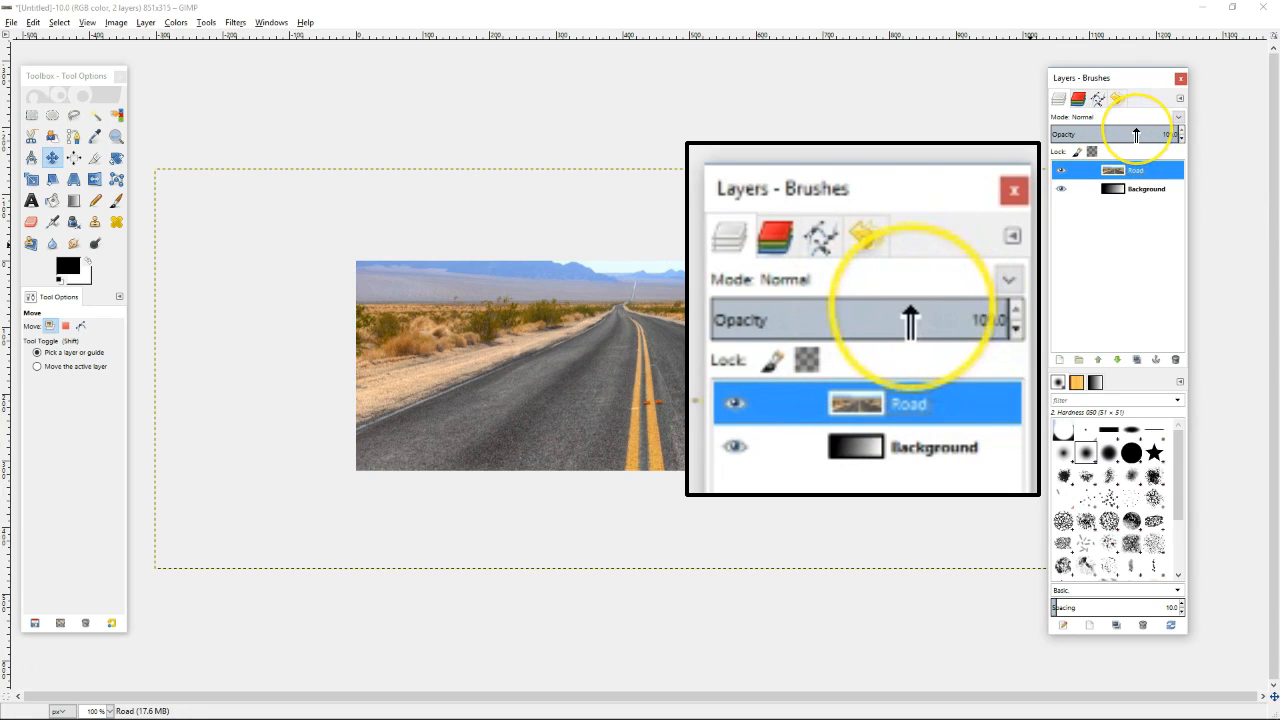
mouse_move(1136, 134)
mouse_down()
mouse_move(1148, 133)
mouse_move(1089, 134)
mouse_move(1133, 134)
mouse_up()
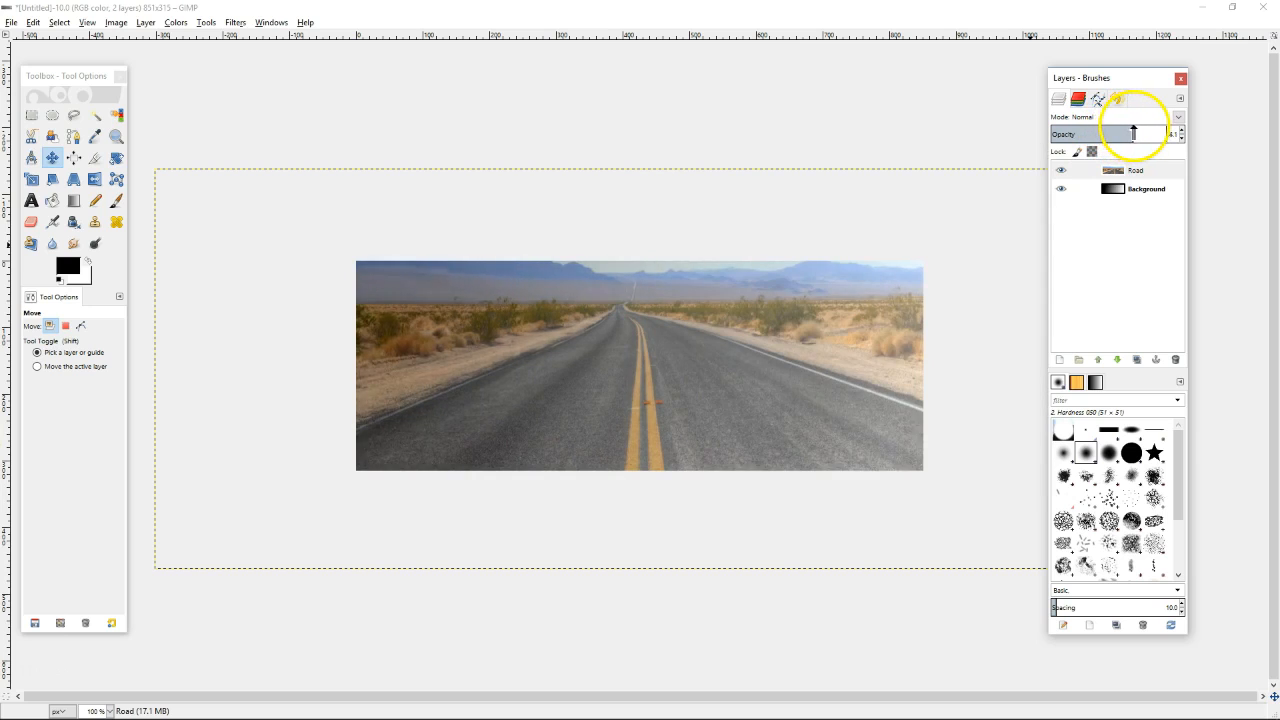
click(1178, 118)
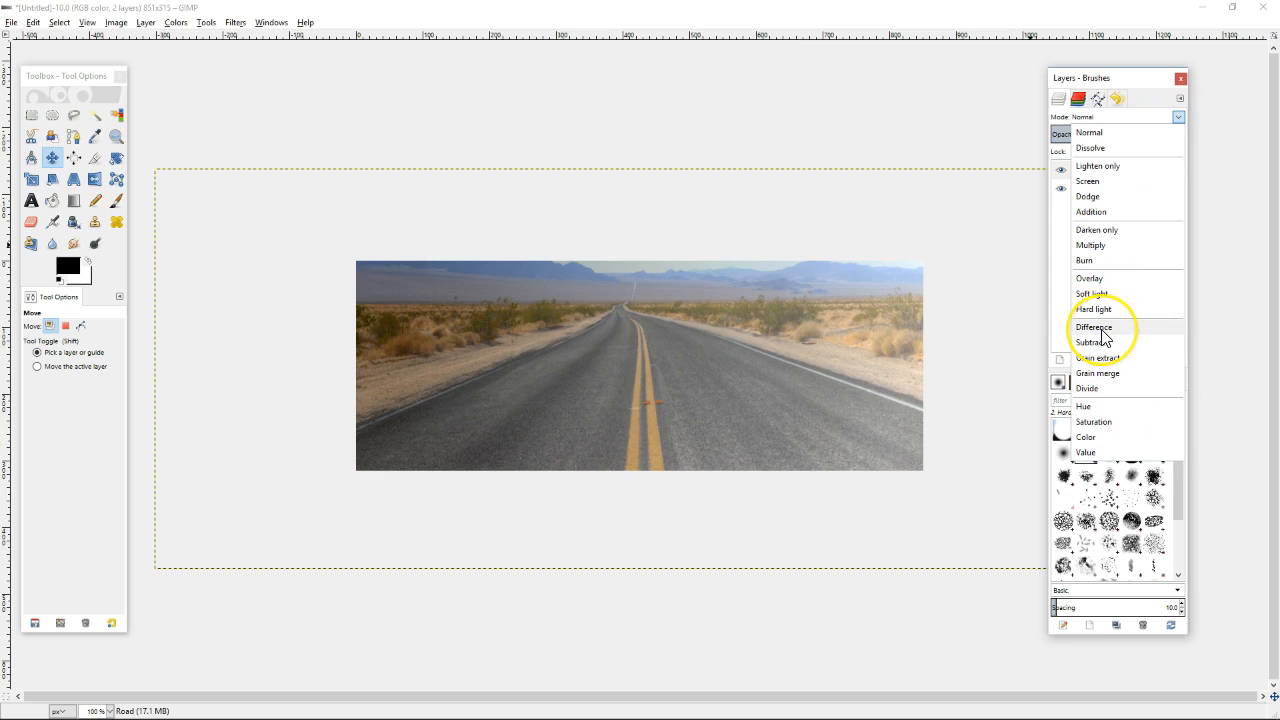
click(1106, 278)
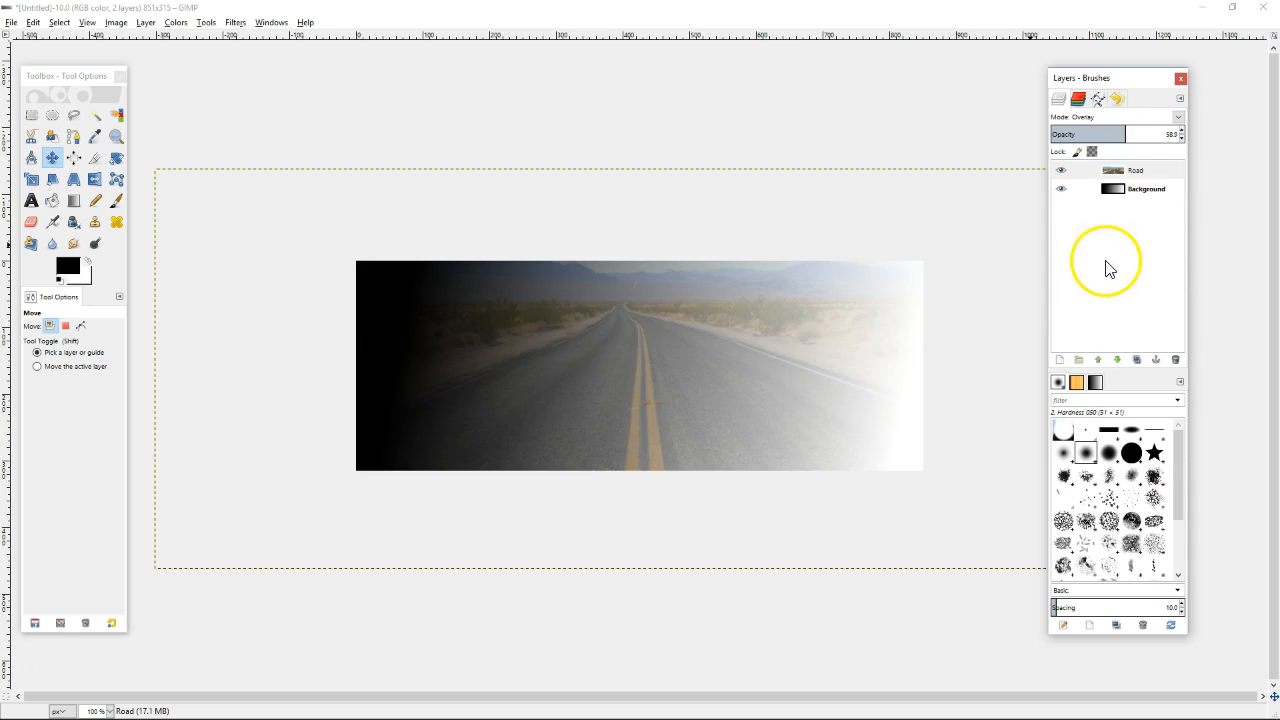
Try Dodge and Burn, then settle on Normal mode with opacity at 58
click(1179, 118)
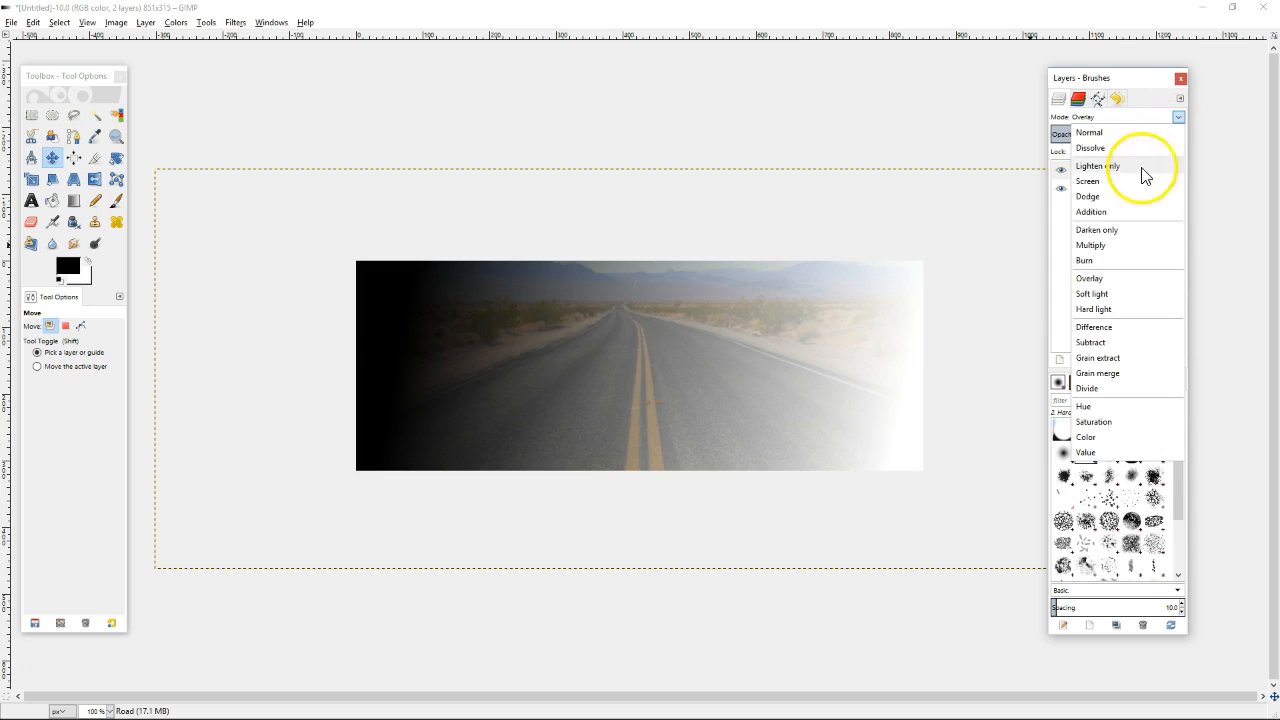
click(1137, 198)
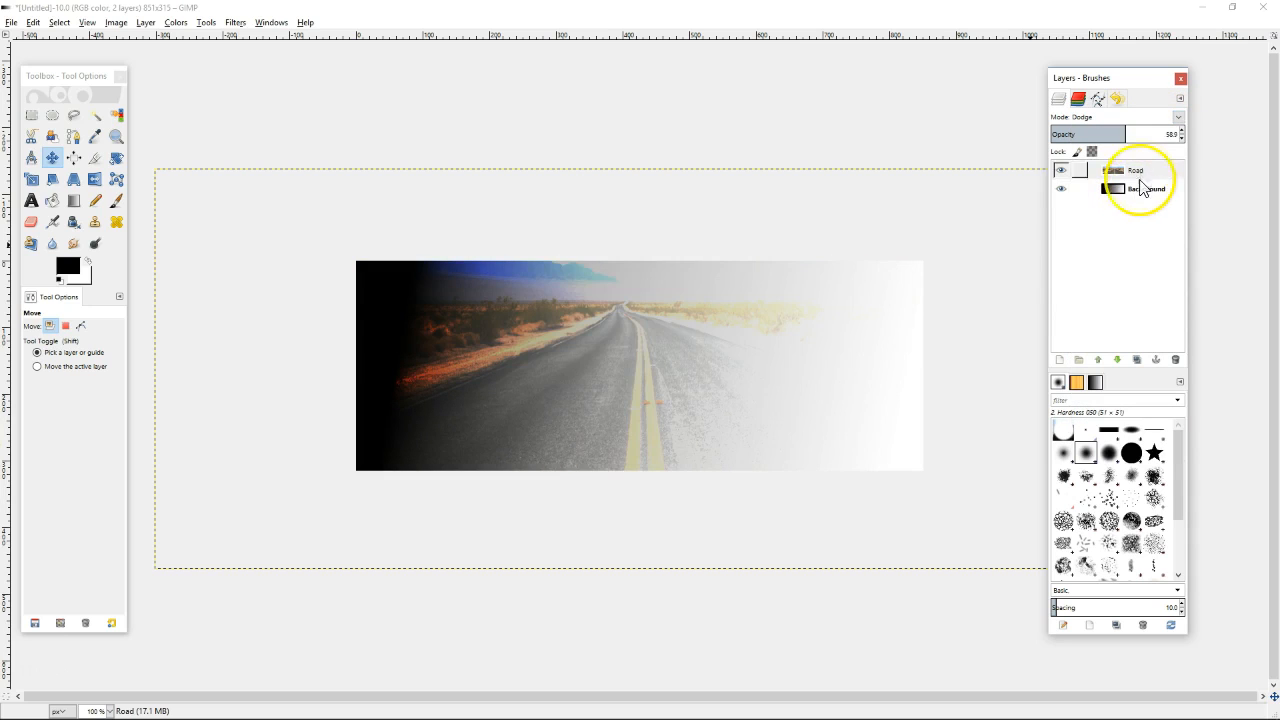
click(1180, 119)
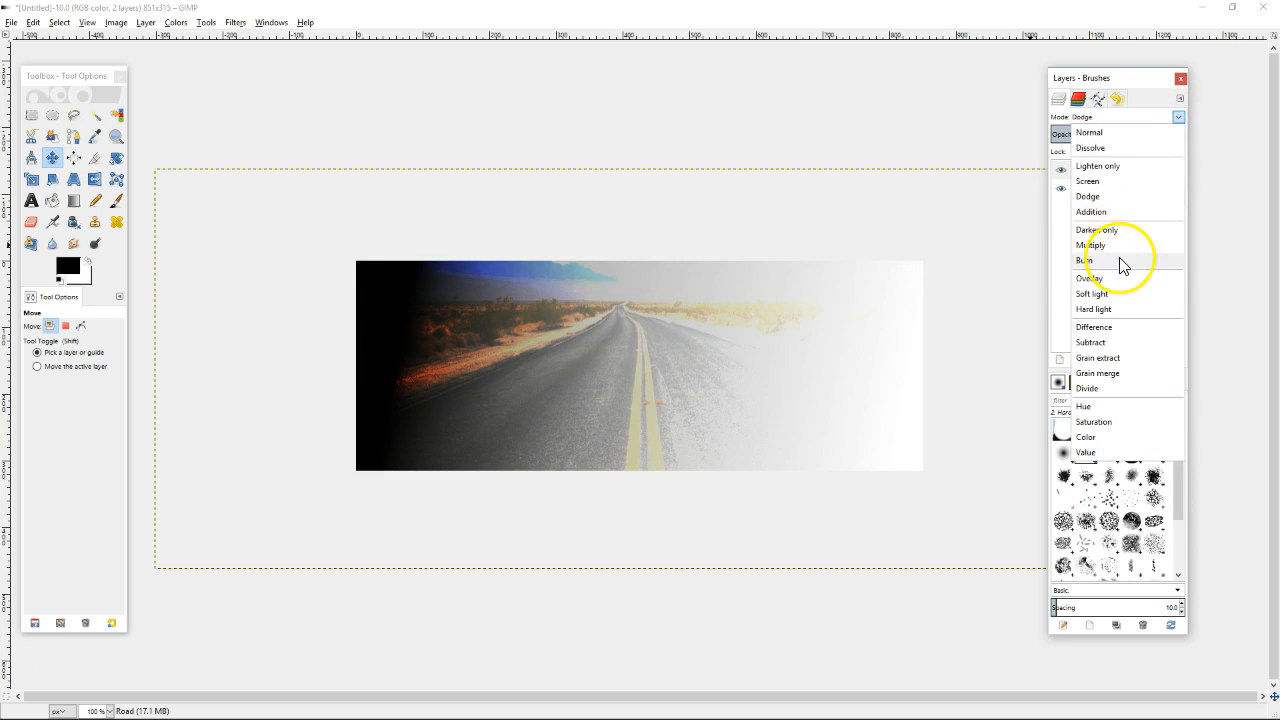
click(1121, 264)
click(1179, 120)
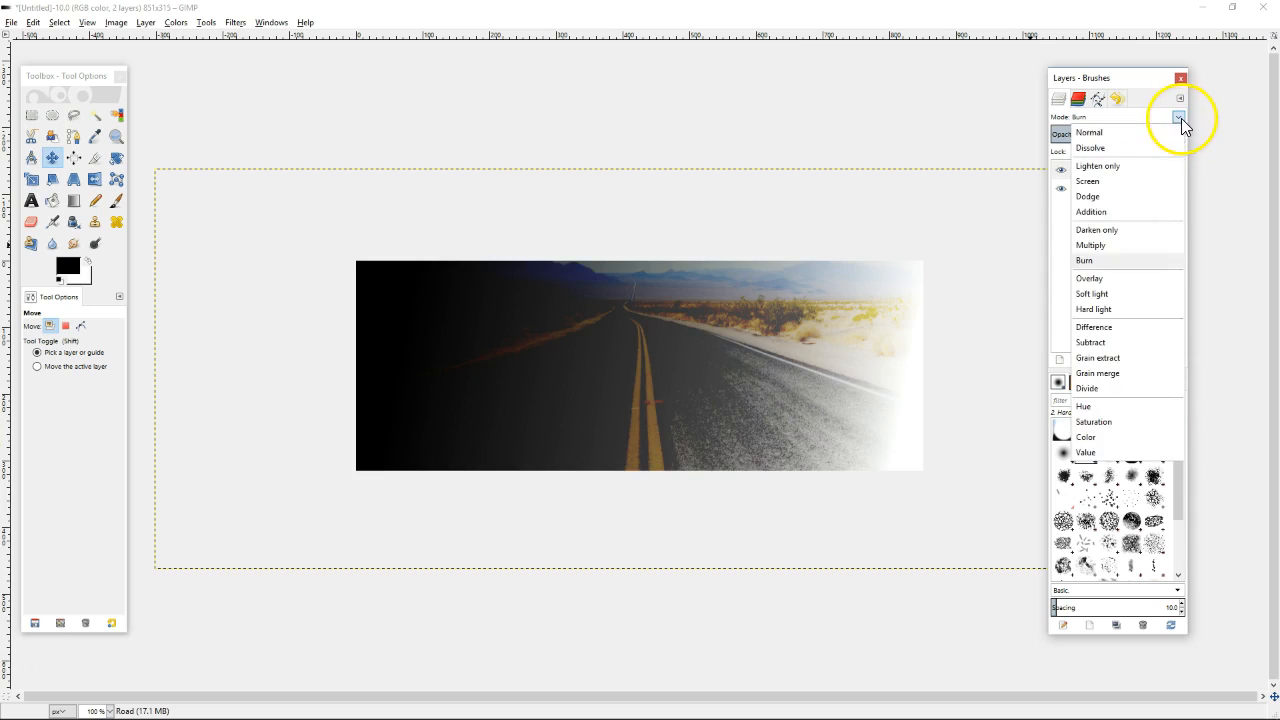
click(1143, 138)
mouse_move(1145, 142)
mouse_down()
mouse_move(1096, 134)
mouse_move(1143, 131)
mouse_move(1096, 135)
mouse_move(1130, 137)
mouse_up()
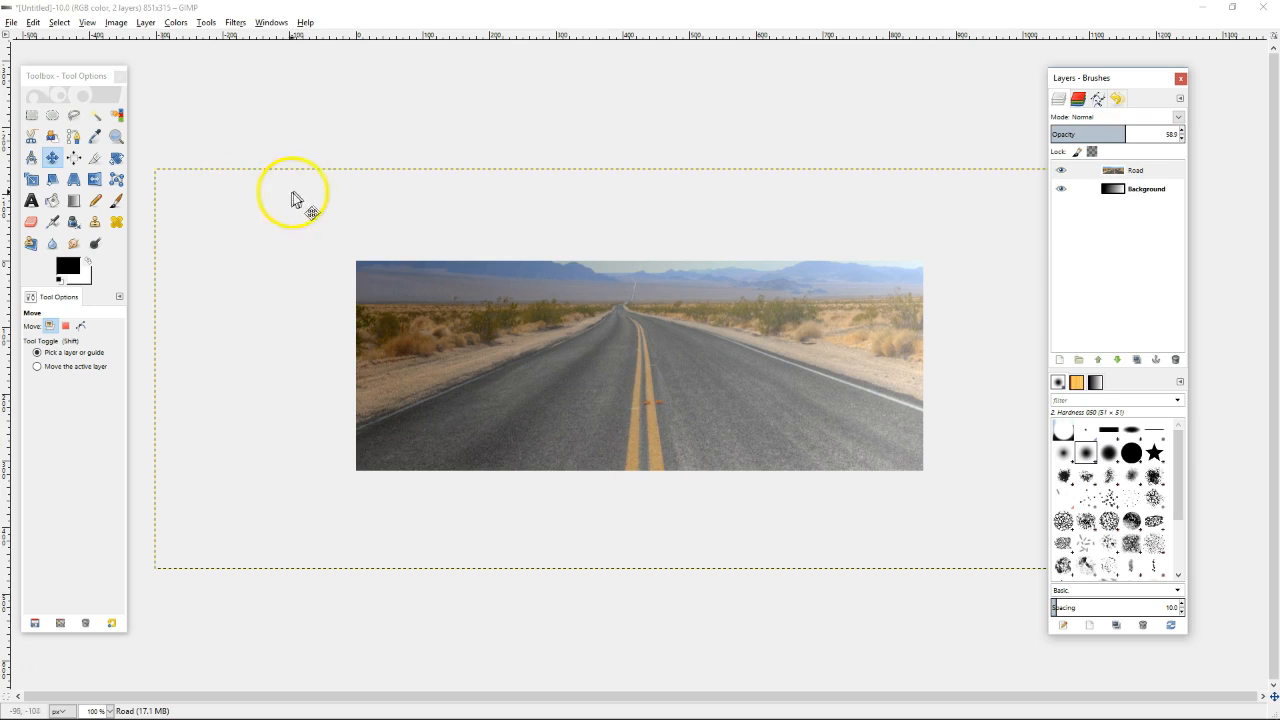
Open the File > Open as Layers chooser to add the portrait photo
click(11, 22)
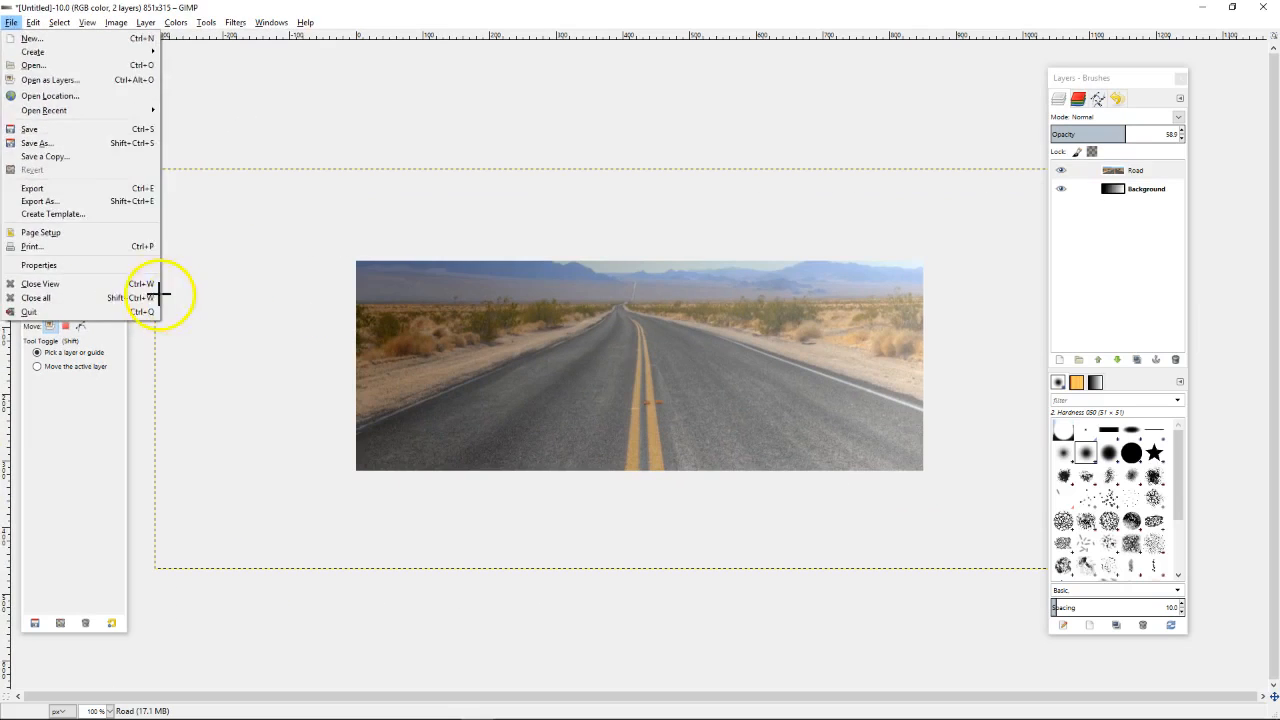
click(162, 296)
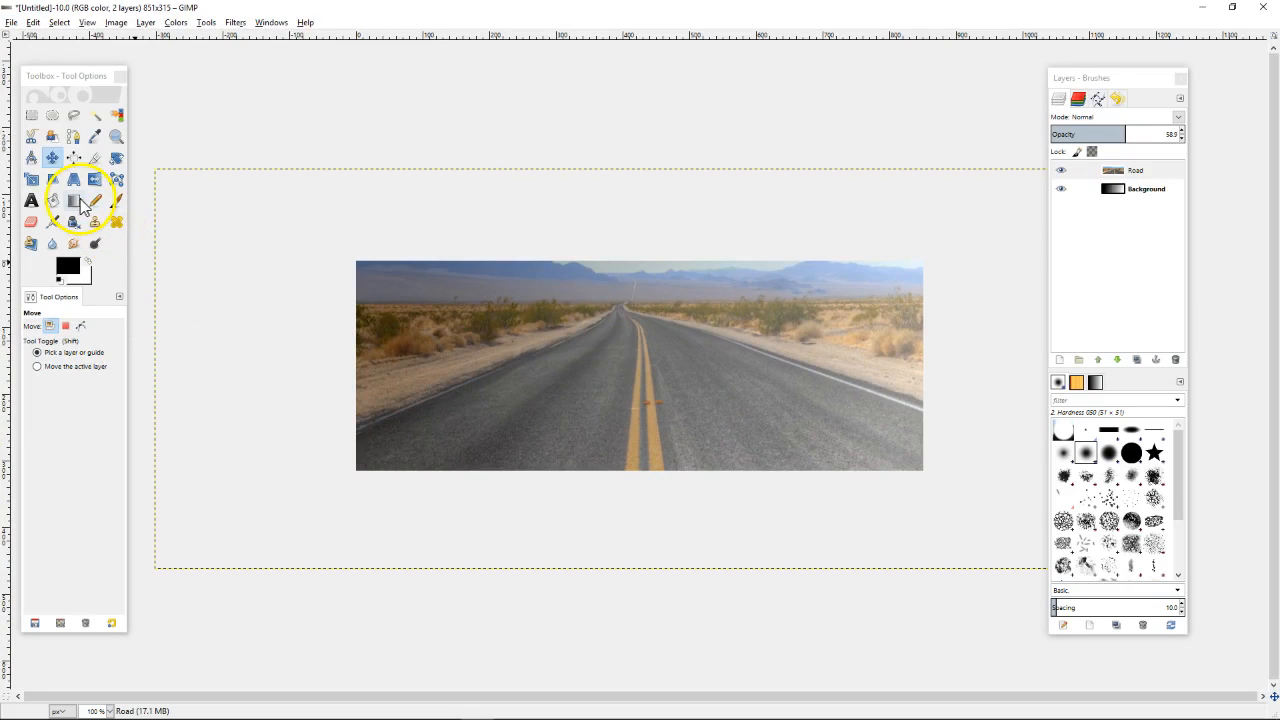
click(12, 23)
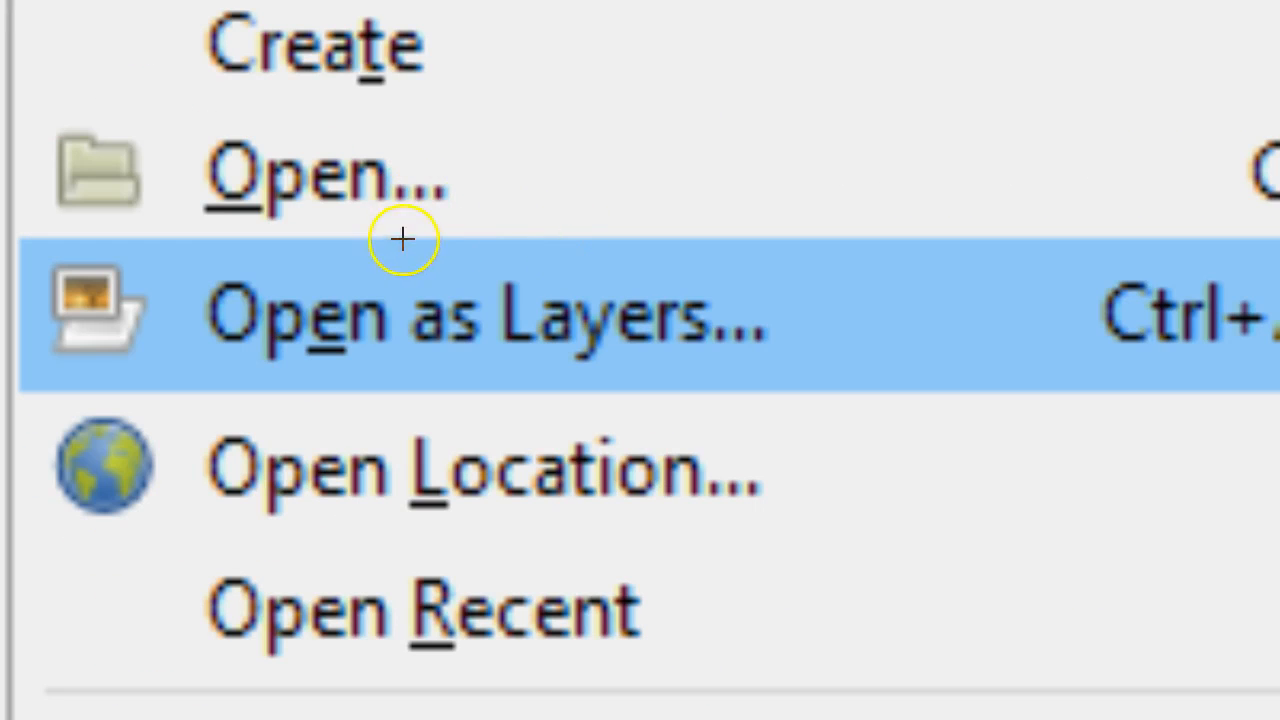
mouse_move(402, 238)
mouse_down()
mouse_move(241, 255)
mouse_move(188, 279)
mouse_move(184, 323)
mouse_move(262, 361)
mouse_move(437, 383)
mouse_move(808, 372)
mouse_up()
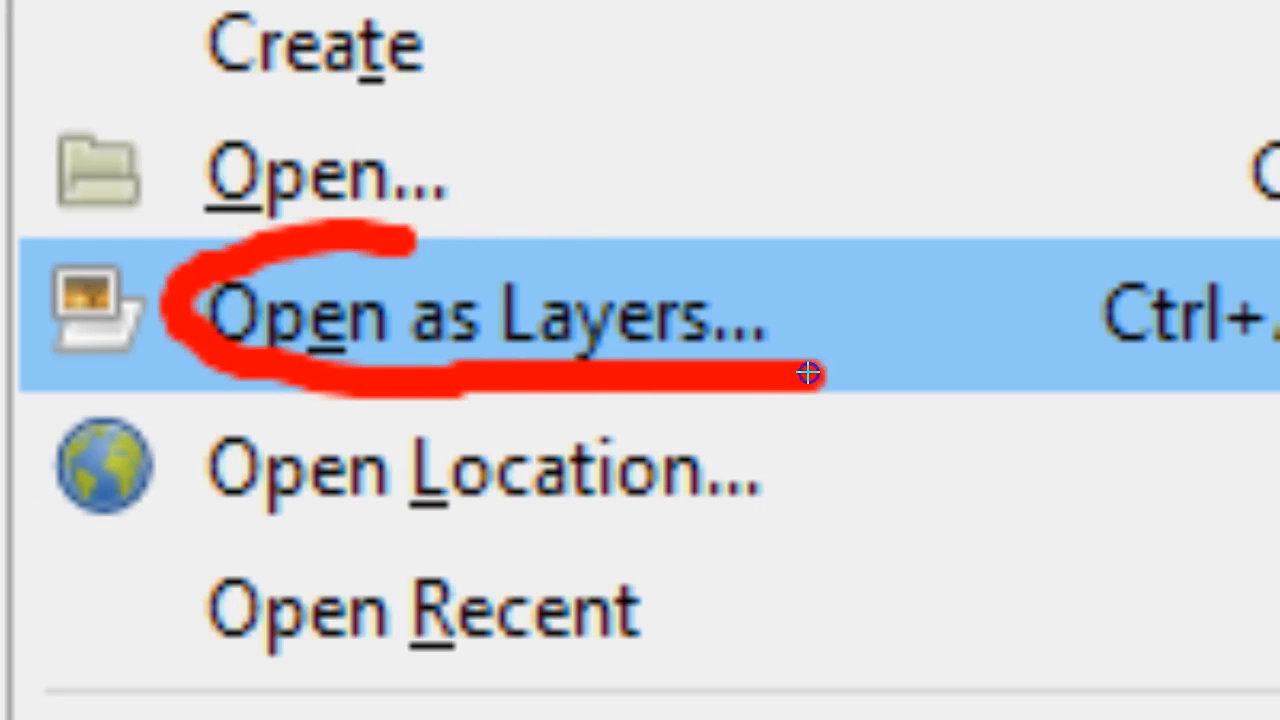
click(958, 368)
drag(980, 302, 866, 150)
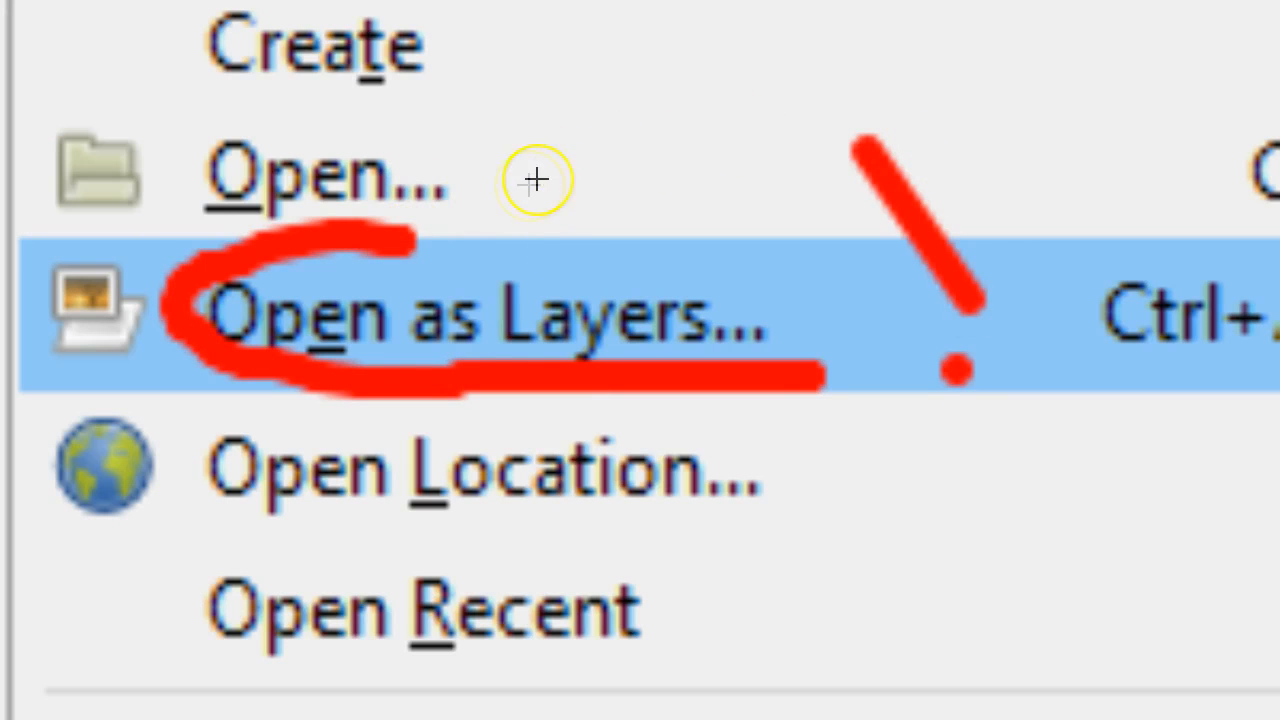
mouse_move(416, 236)
mouse_down()
mouse_move(509, 235)
mouse_move(783, 277)
mouse_move(826, 332)
mouse_move(836, 376)
mouse_up()
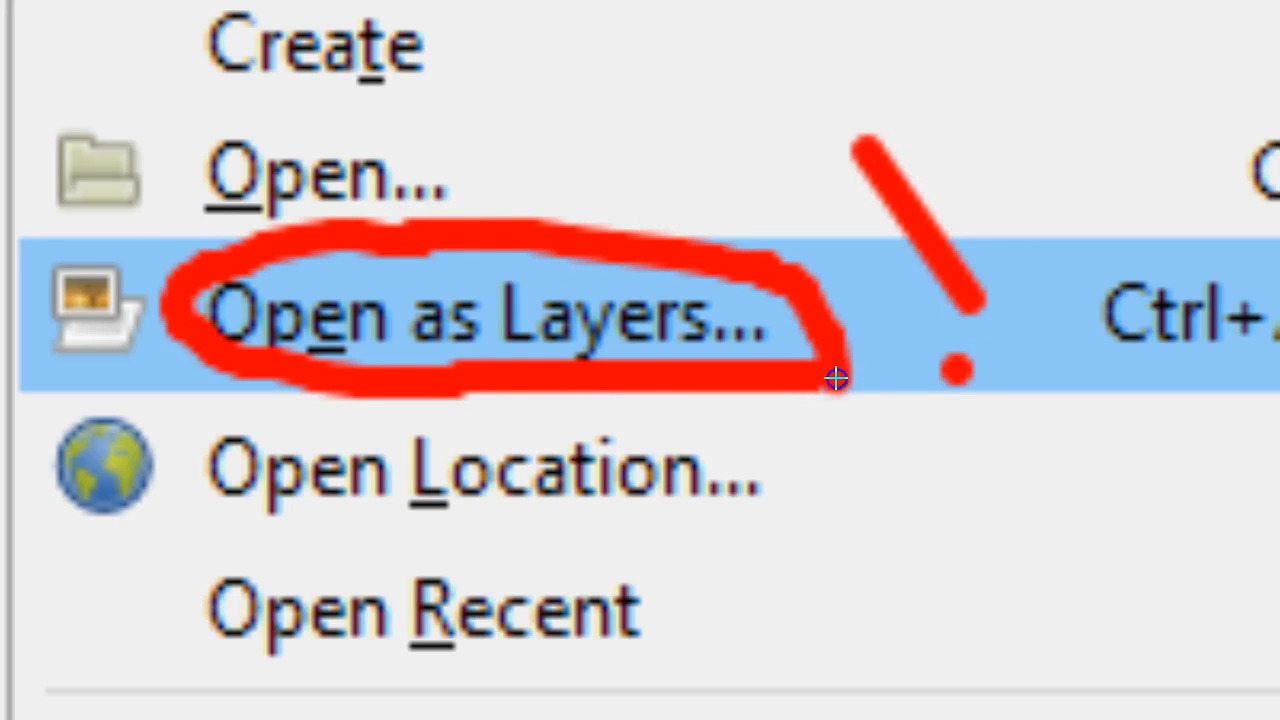
key(Escape)
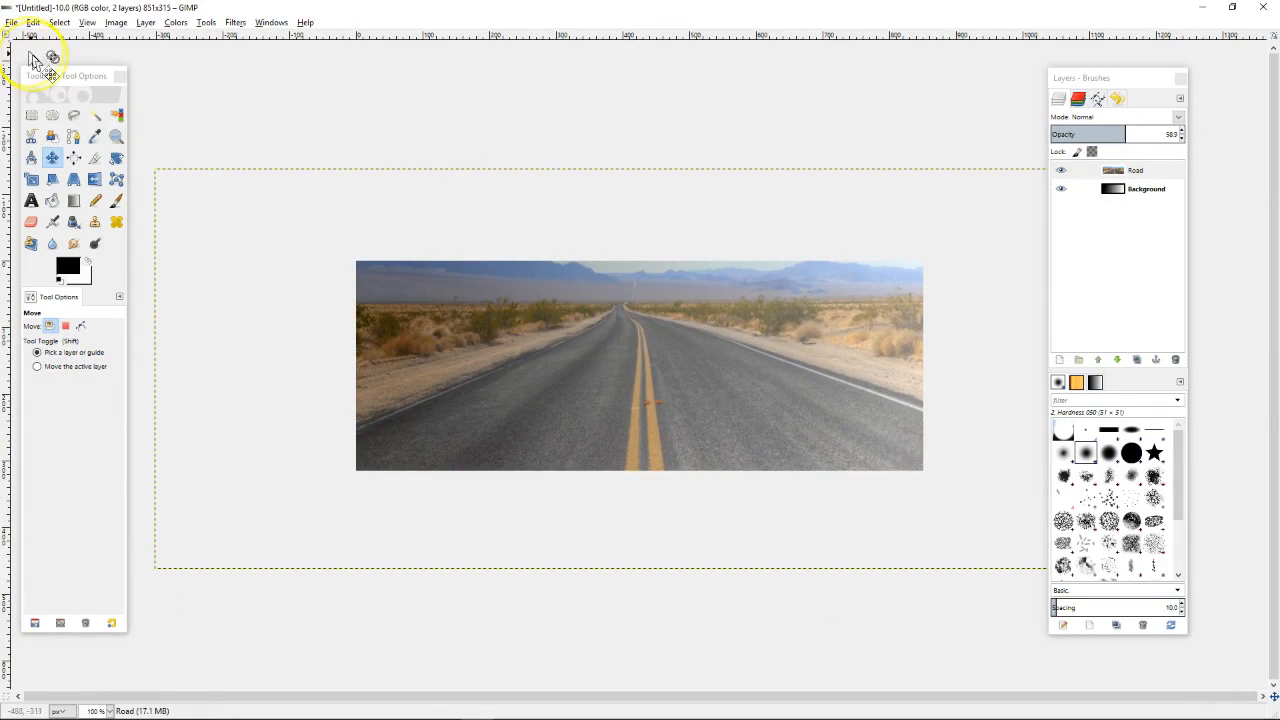
click(11, 22)
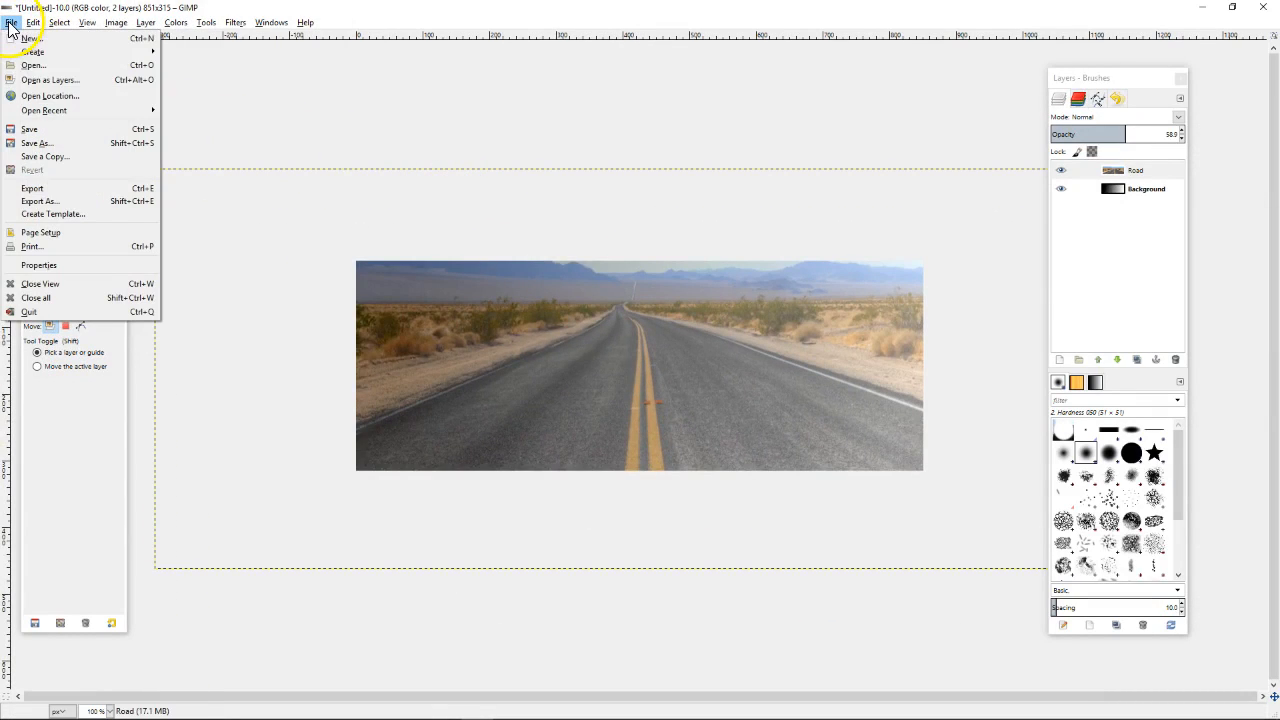
click(50, 80)
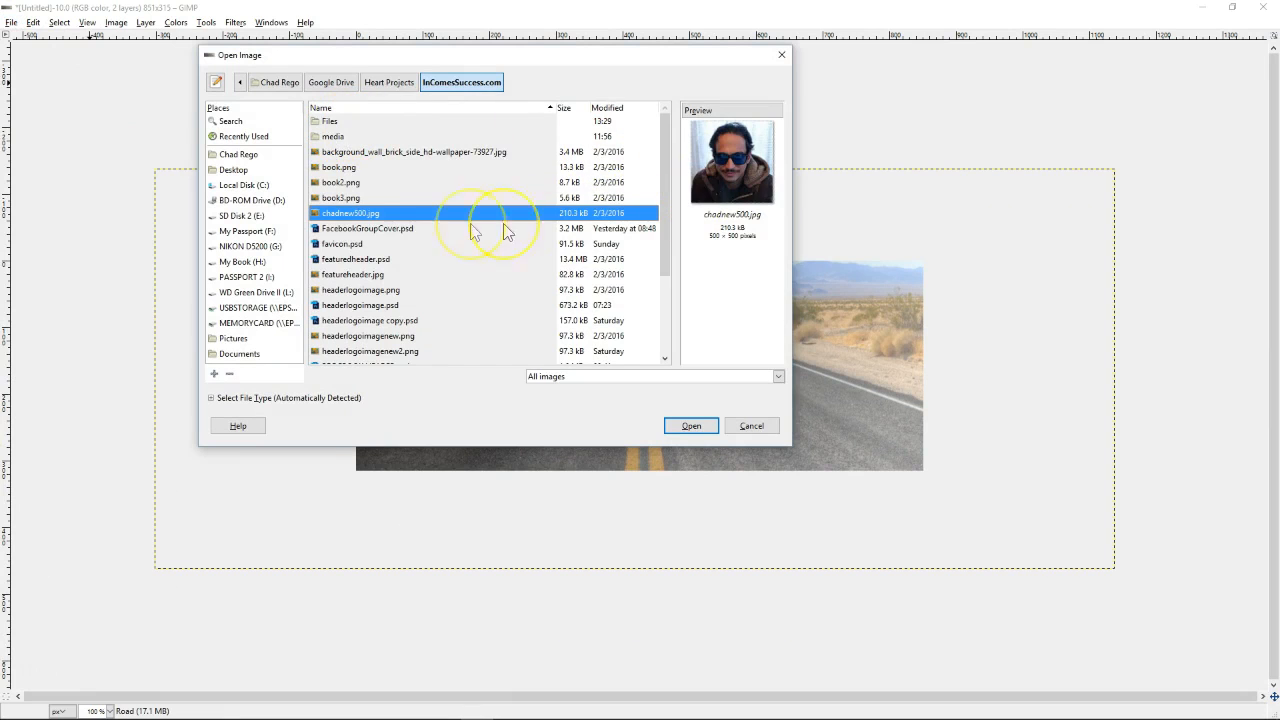
Add the chadnew500.jpg portrait as a new layer and shift it right
double_click(365, 222)
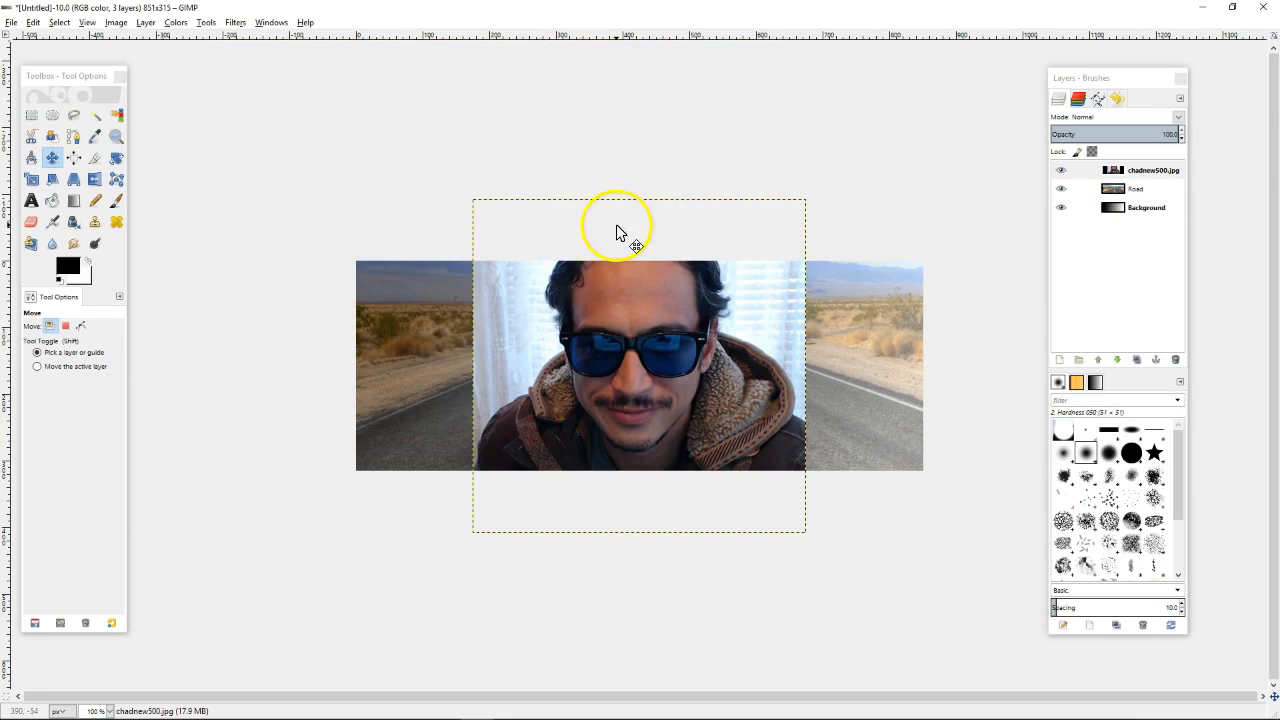
drag(677, 332, 769, 344)
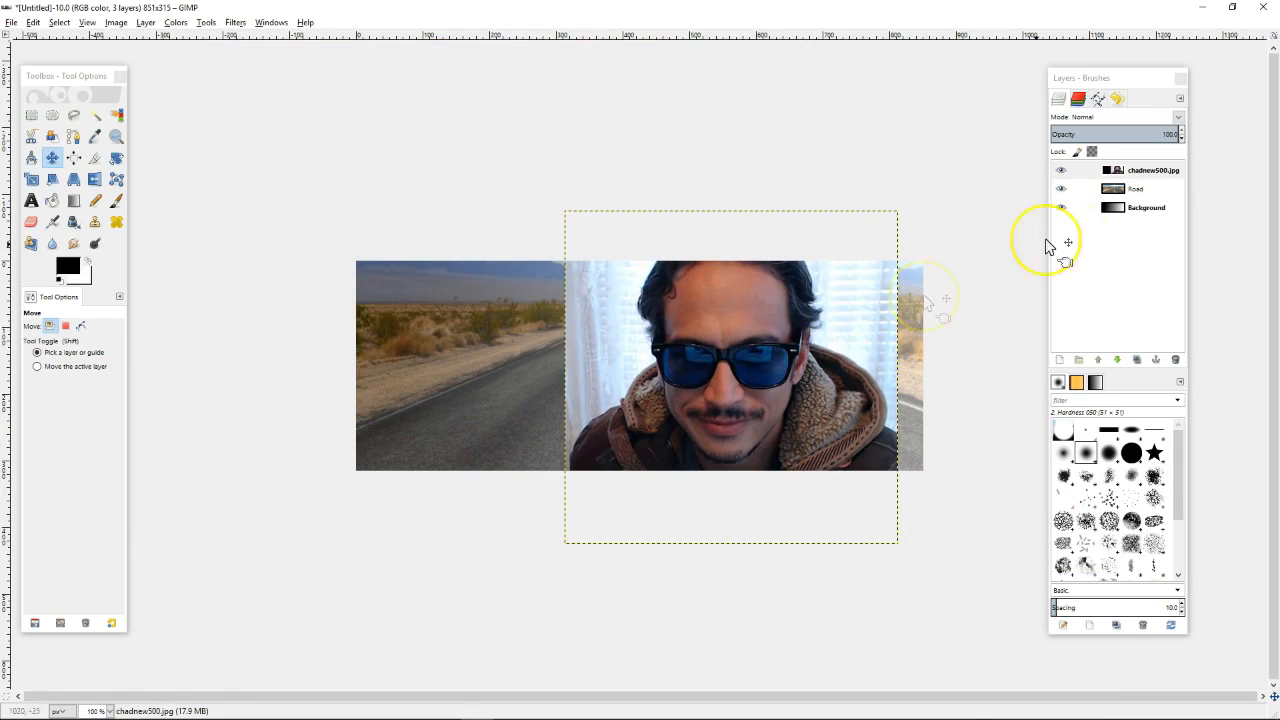
click(1140, 172)
Raise the Road layer's opacity to 70 and keep the portrait stacked above Road
click(1157, 190)
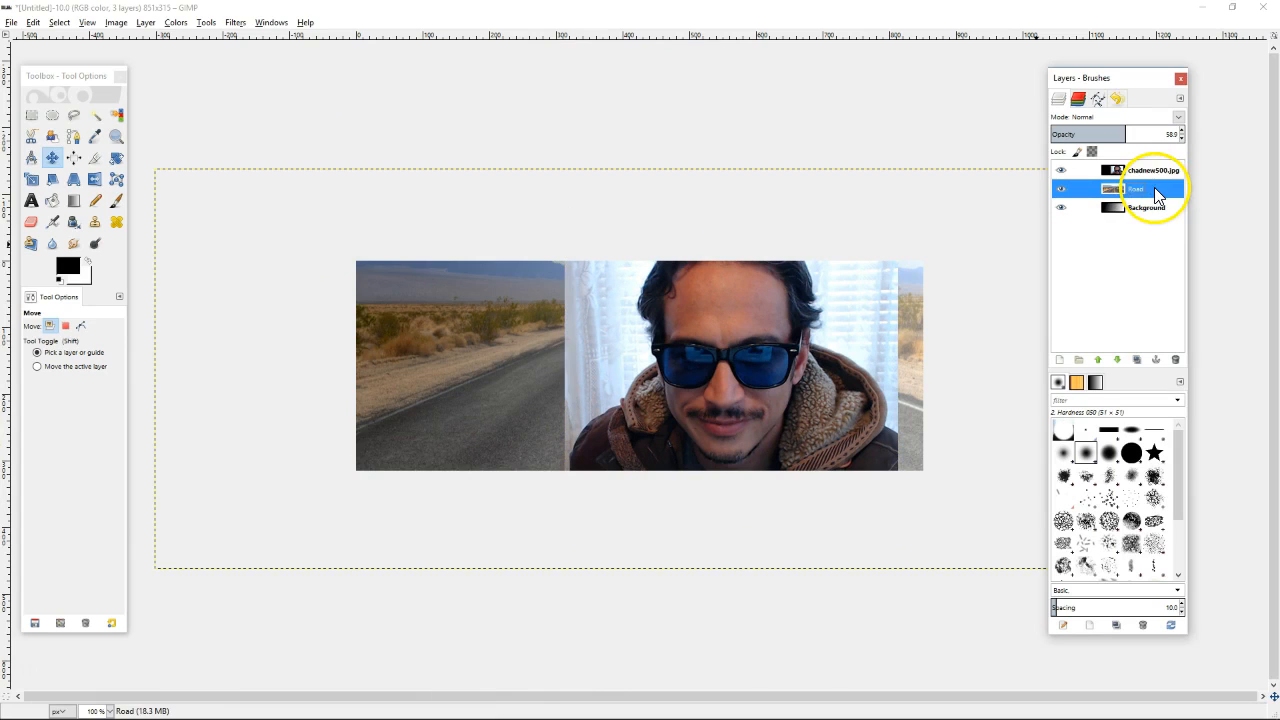
drag(1155, 195, 1146, 171)
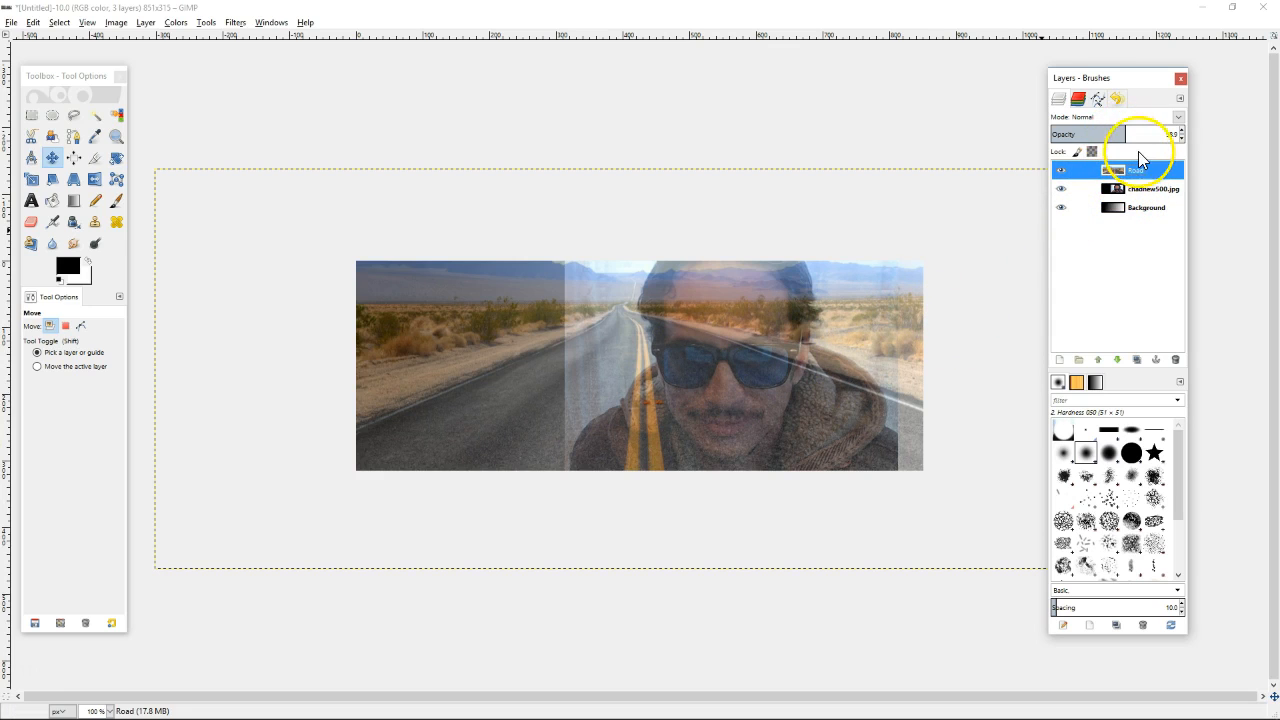
mouse_move(1128, 135)
mouse_down()
mouse_move(1199, 136)
mouse_move(1108, 133)
mouse_move(1145, 147)
mouse_up()
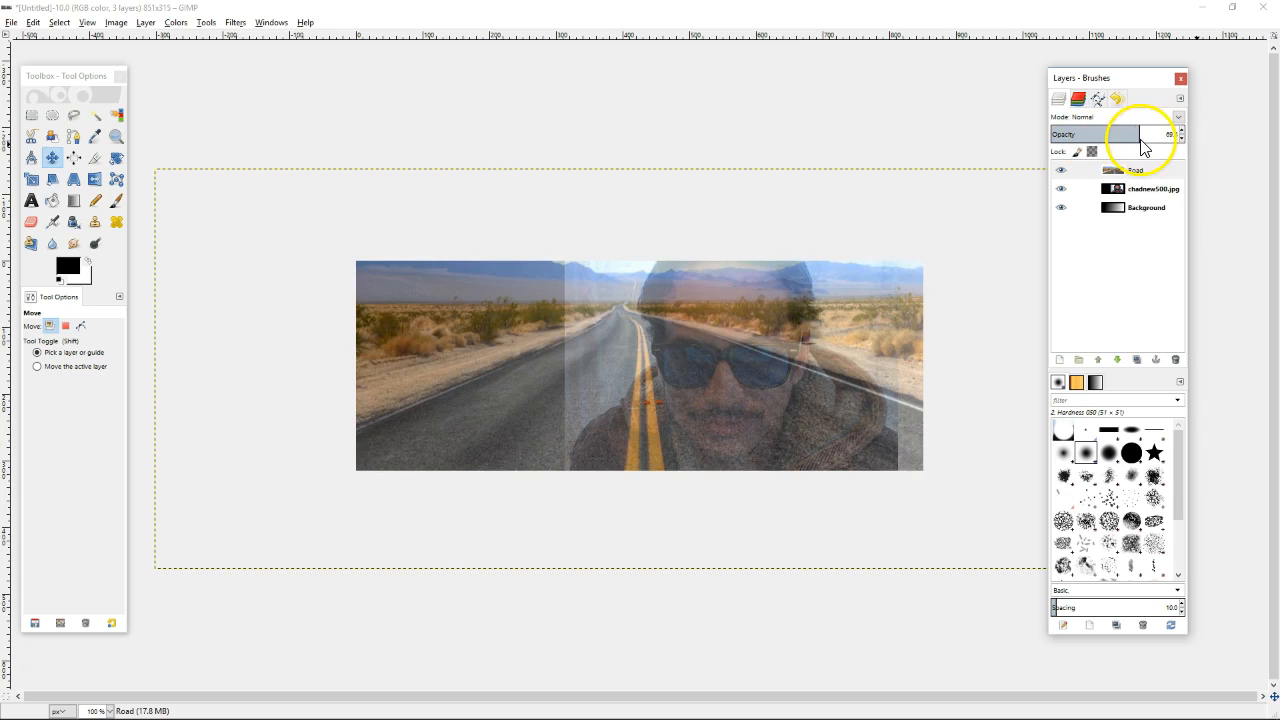
click(1140, 190)
drag(1139, 189, 1135, 172)
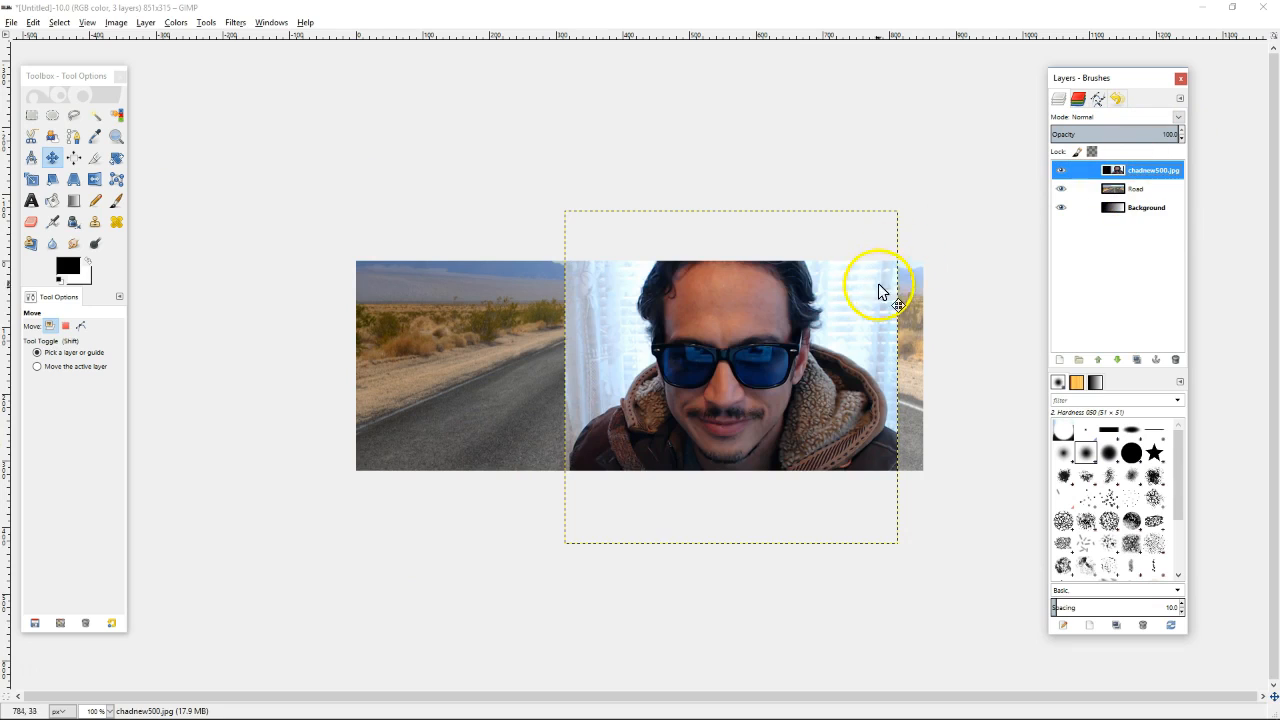
Nudge the chadnew500.jpg portrait layer slightly further right over the road photo
click(808, 345)
drag(810, 345, 817, 345)
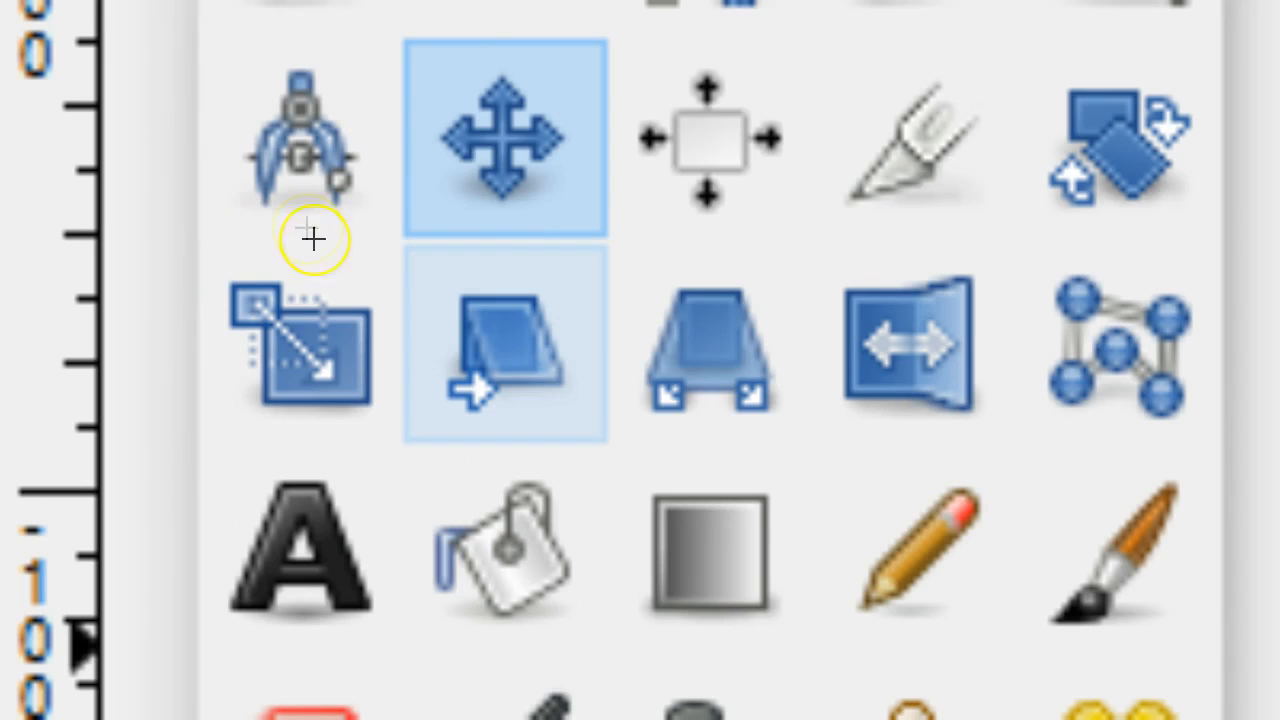
mouse_move(190, 205)
mouse_down()
mouse_move(231, 262)
mouse_move(208, 272)
mouse_move(251, 234)
mouse_up()
drag(158, 135, 200, 190)
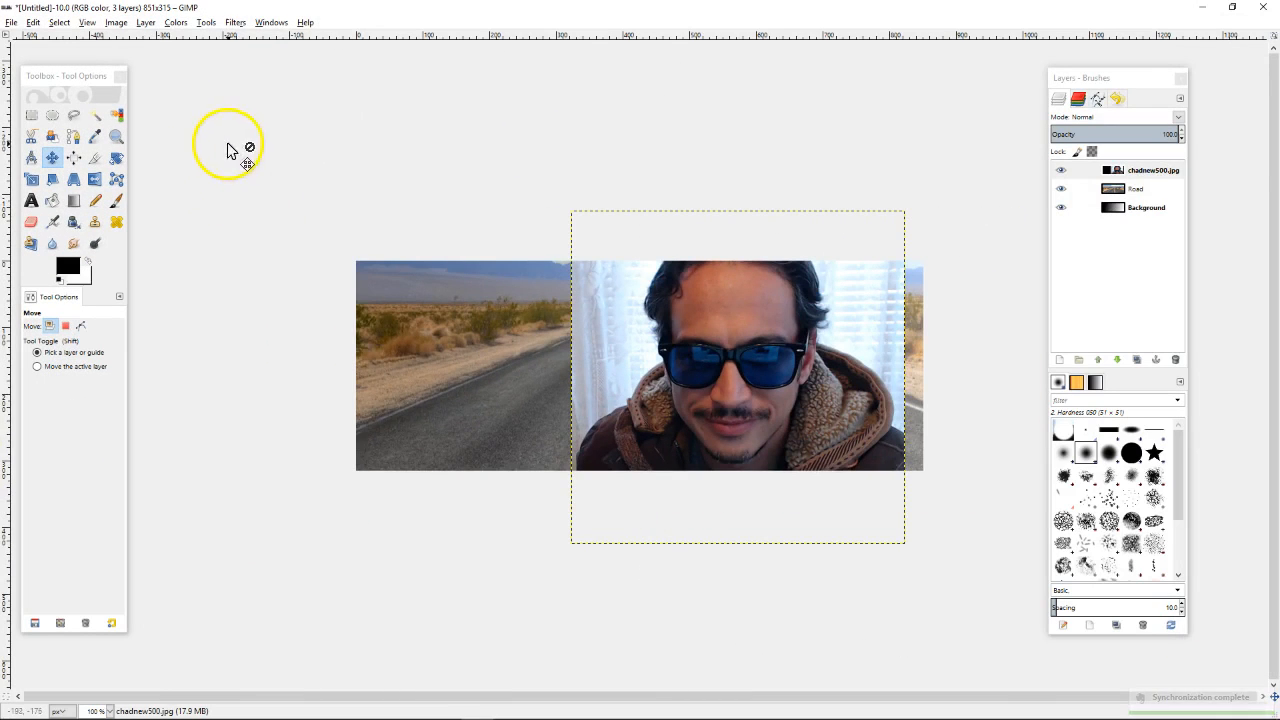
Scale the portrait down to about 343 px square and move it up inside the banner
click(33, 181)
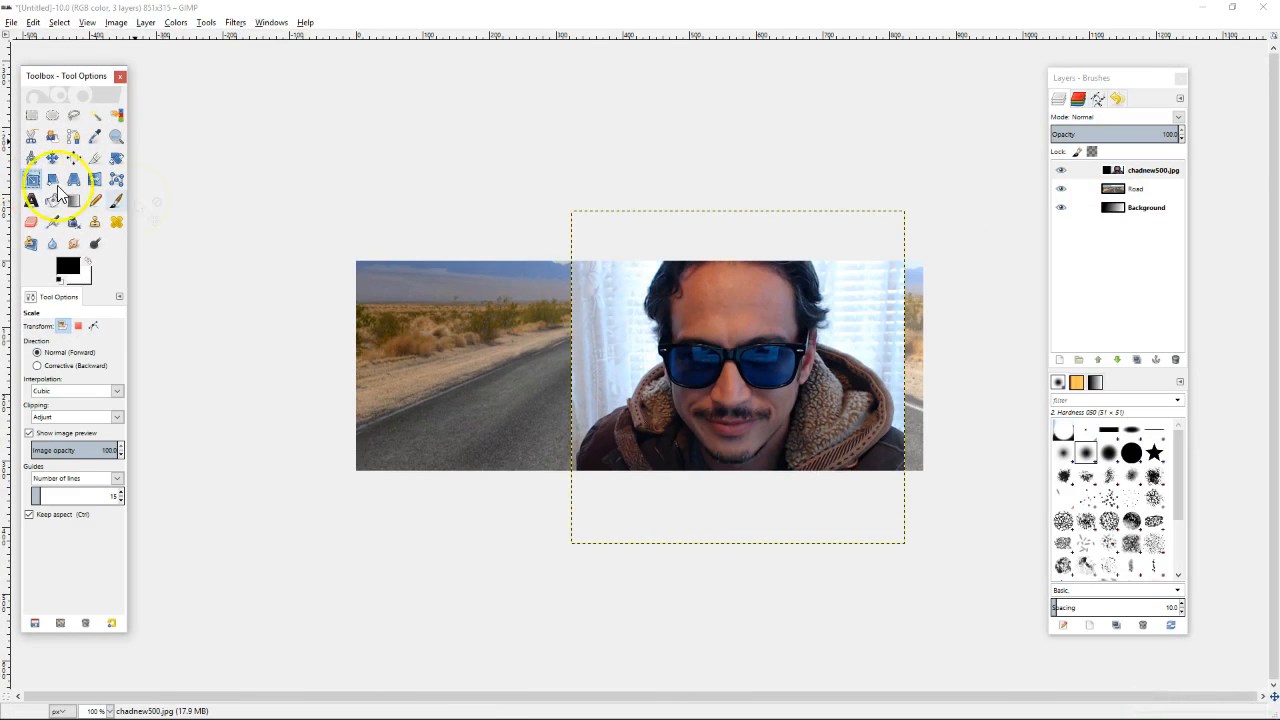
click(607, 263)
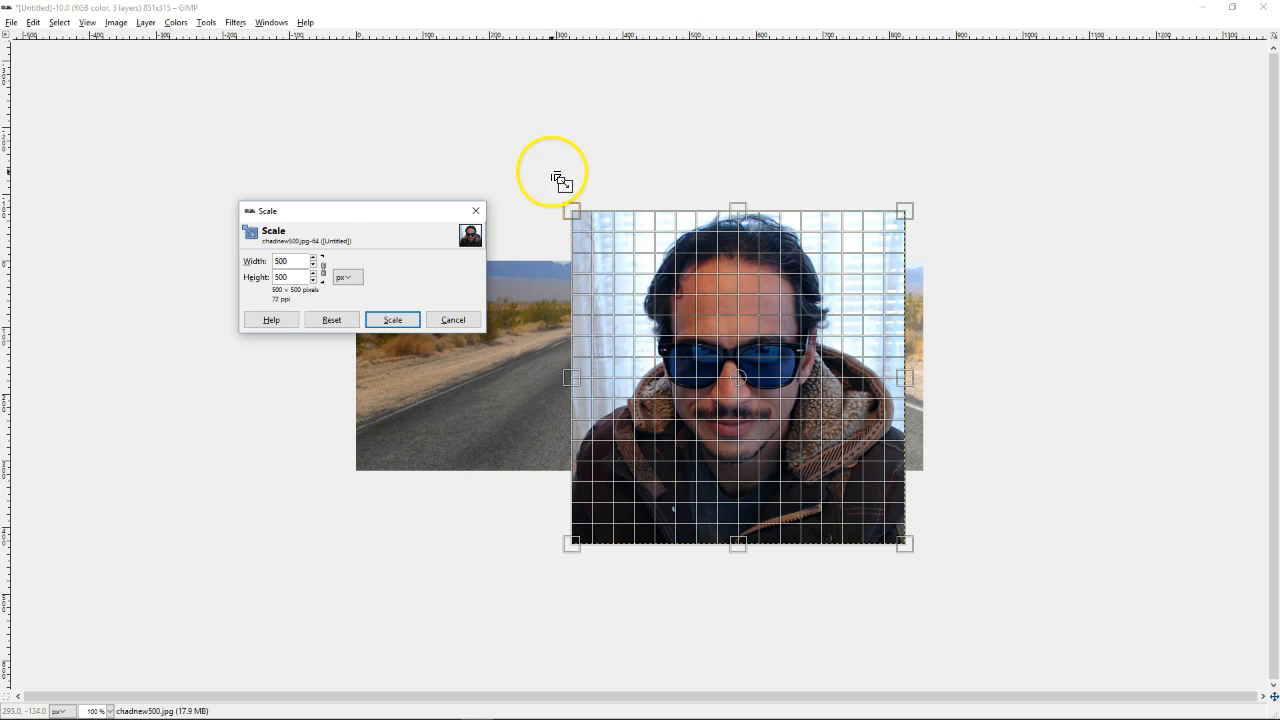
key(Tab)
drag(572, 212, 717, 381)
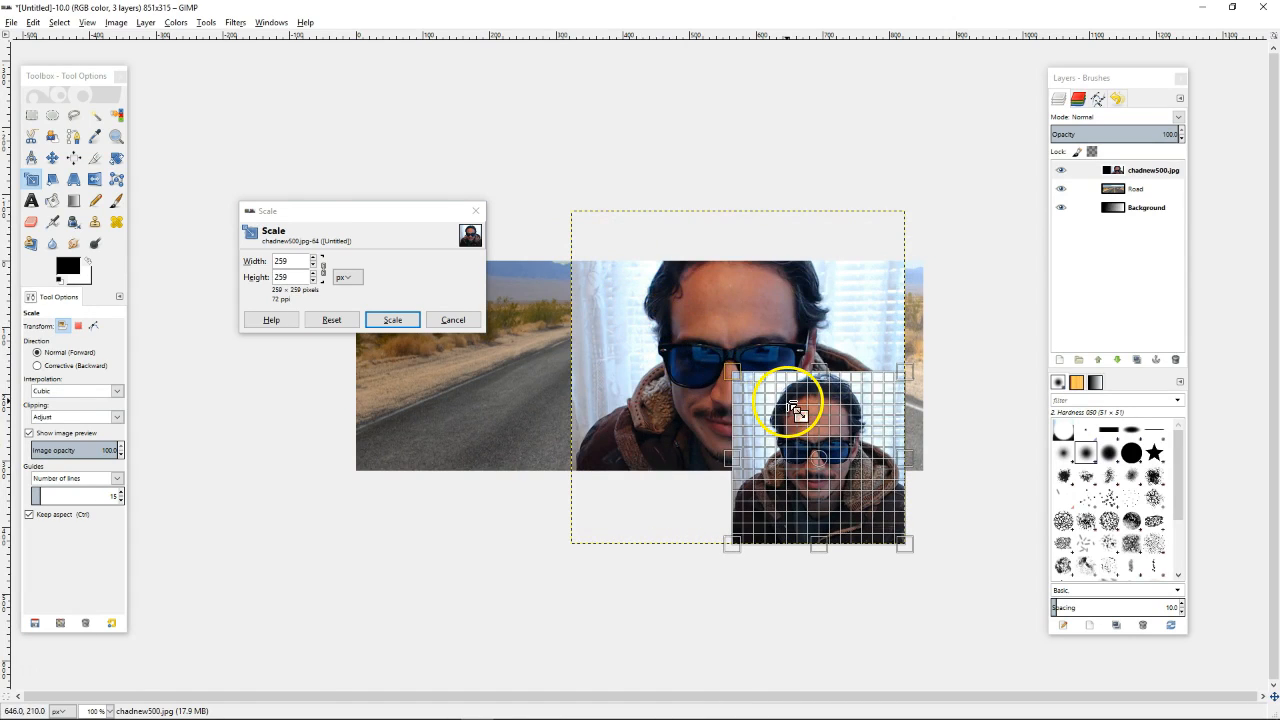
click(393, 320)
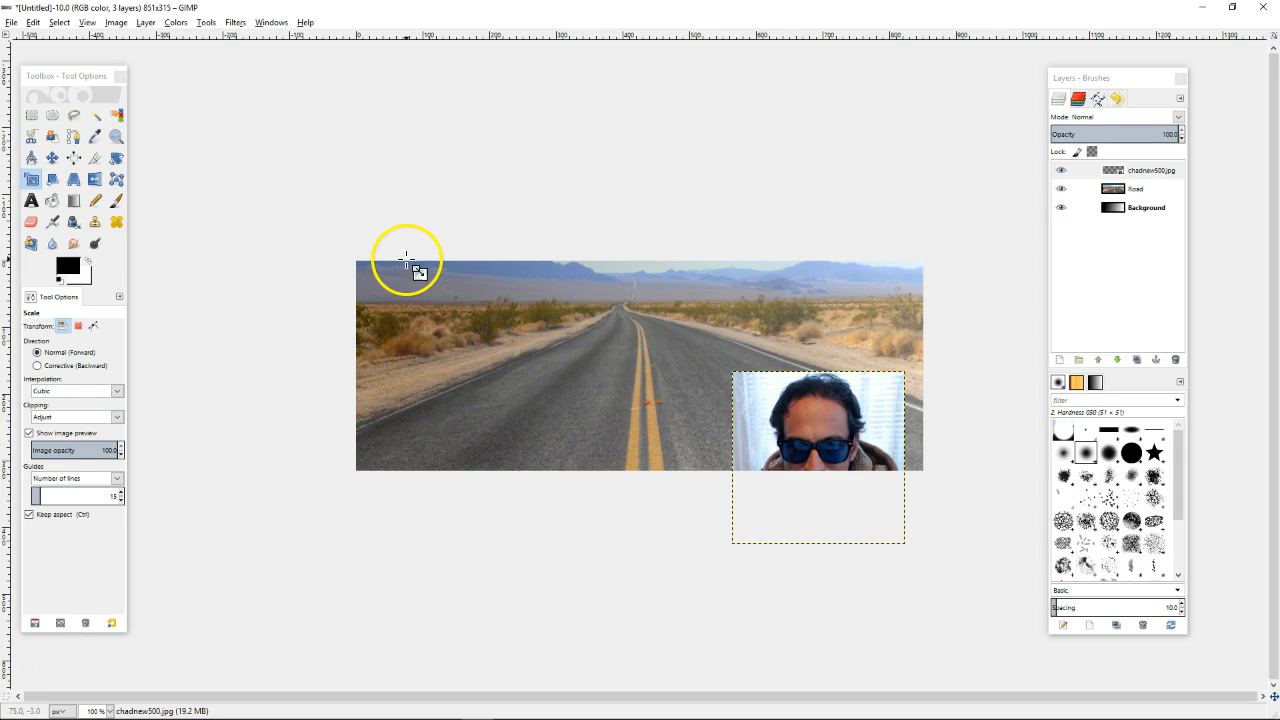
key(m)
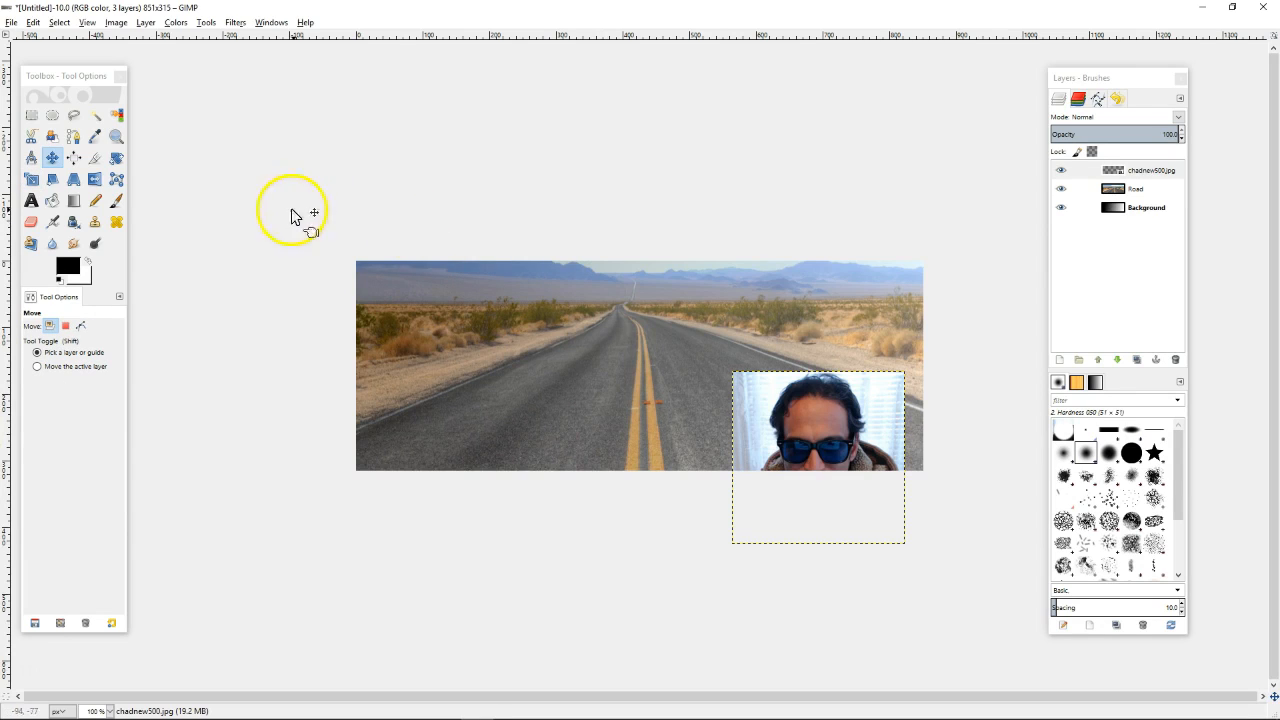
drag(766, 404, 771, 315)
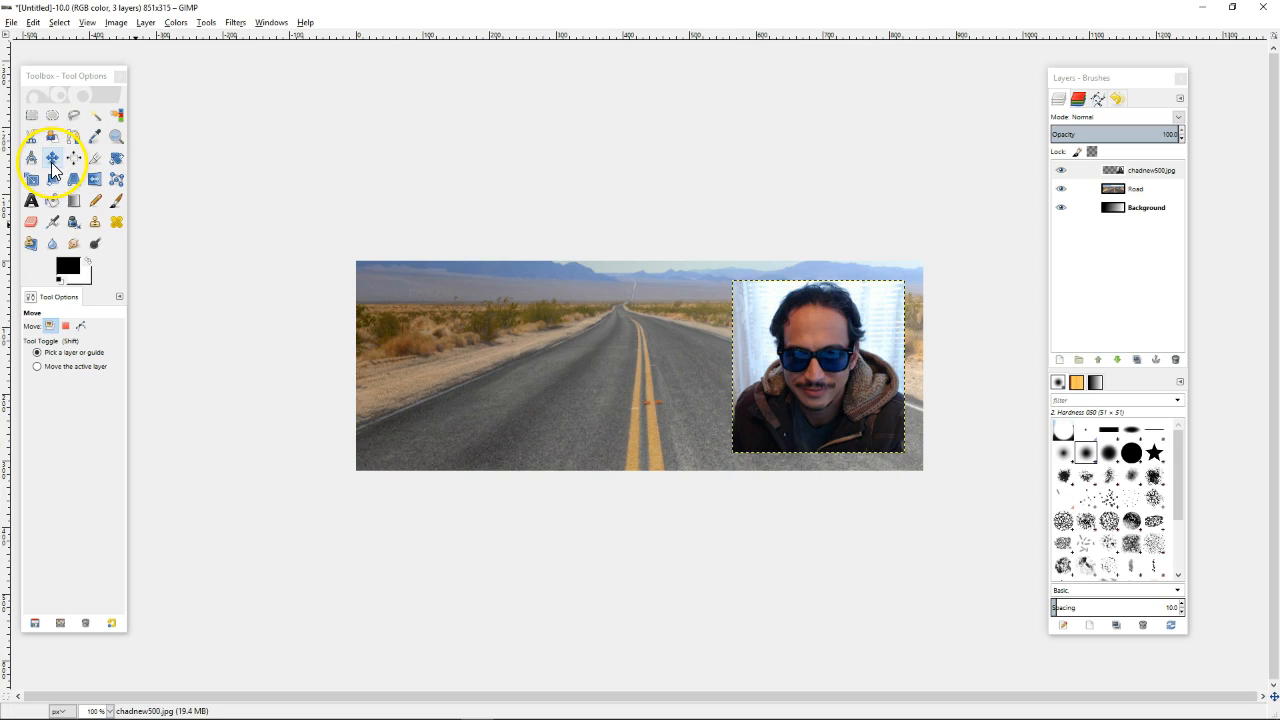
Shrink the portrait further, from 259 to 221 px
click(55, 177)
key(Tab)
click(238, 178)
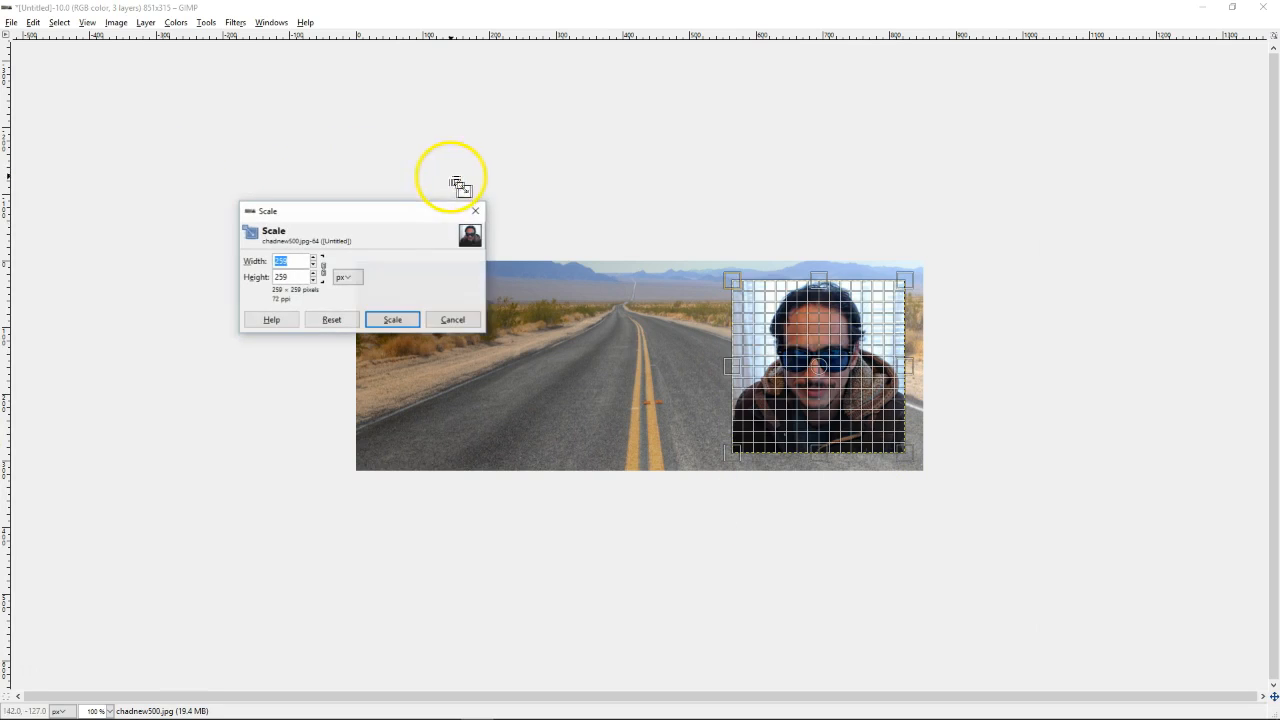
key(Tab)
drag(740, 289, 762, 315)
click(401, 324)
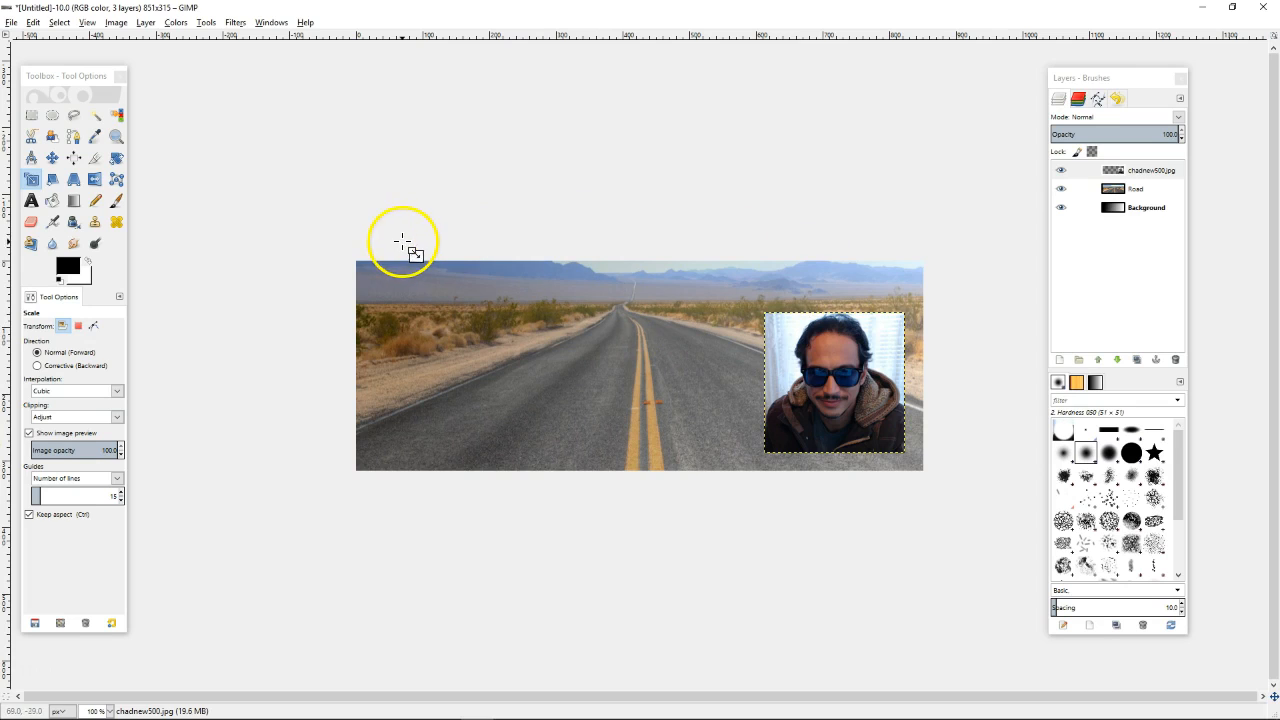
Narrow the portrait to 97 px wide, then undo that squeeze
key(Tab)
click(777, 324)
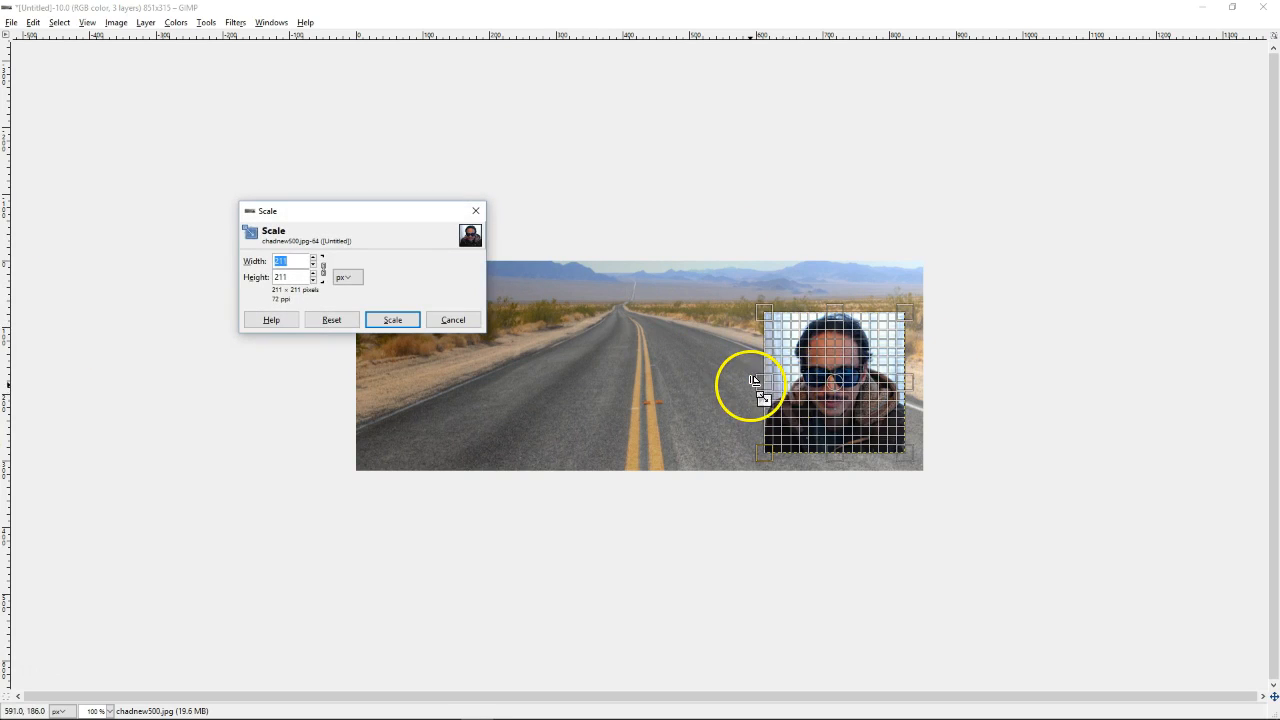
key(Tab)
mouse_move(763, 385)
mouse_down()
mouse_move(814, 371)
mouse_move(757, 420)
mouse_up()
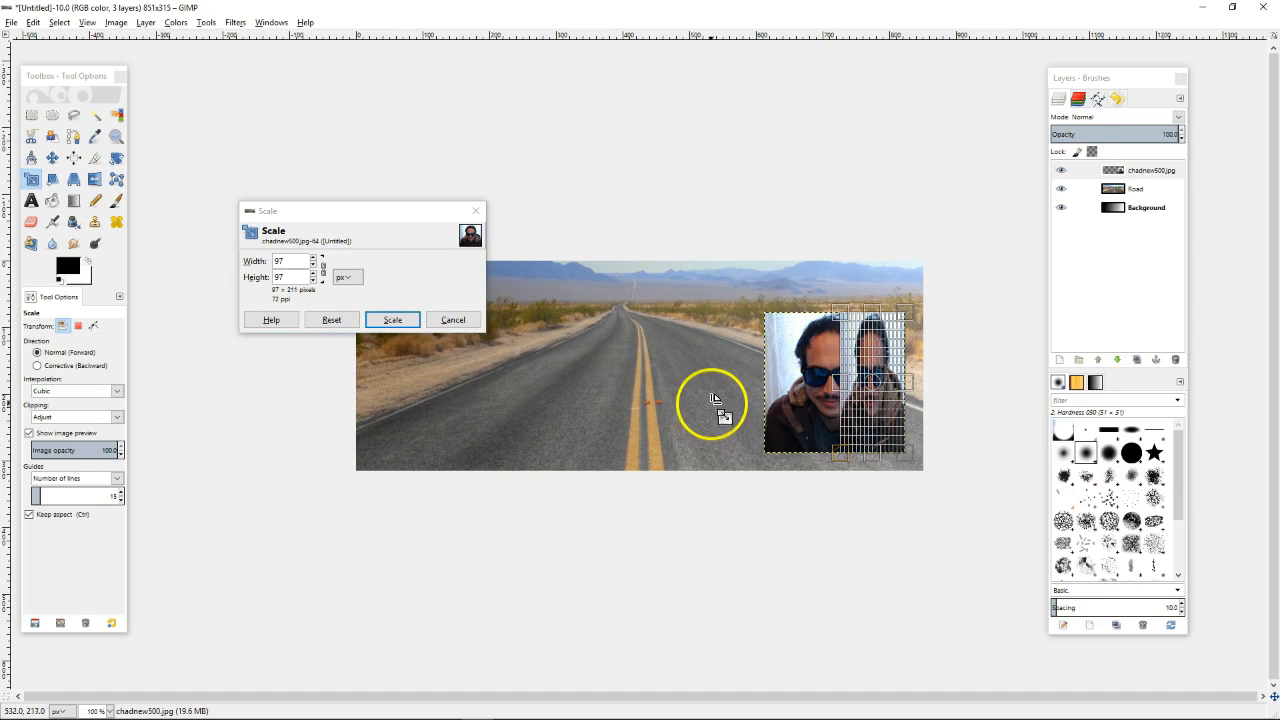
click(398, 321)
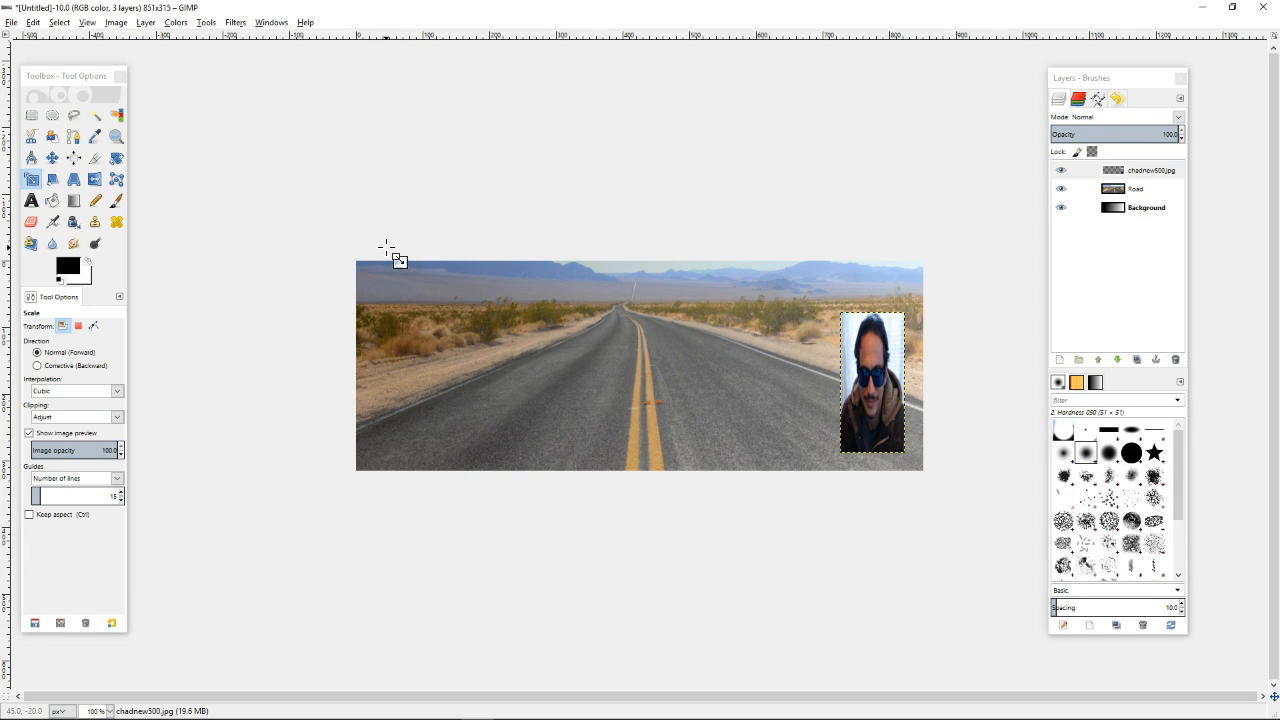
key(ctrl+z)
Squeeze the portrait again, then undo it to restore the 211 × 211 square
click(482, 262)
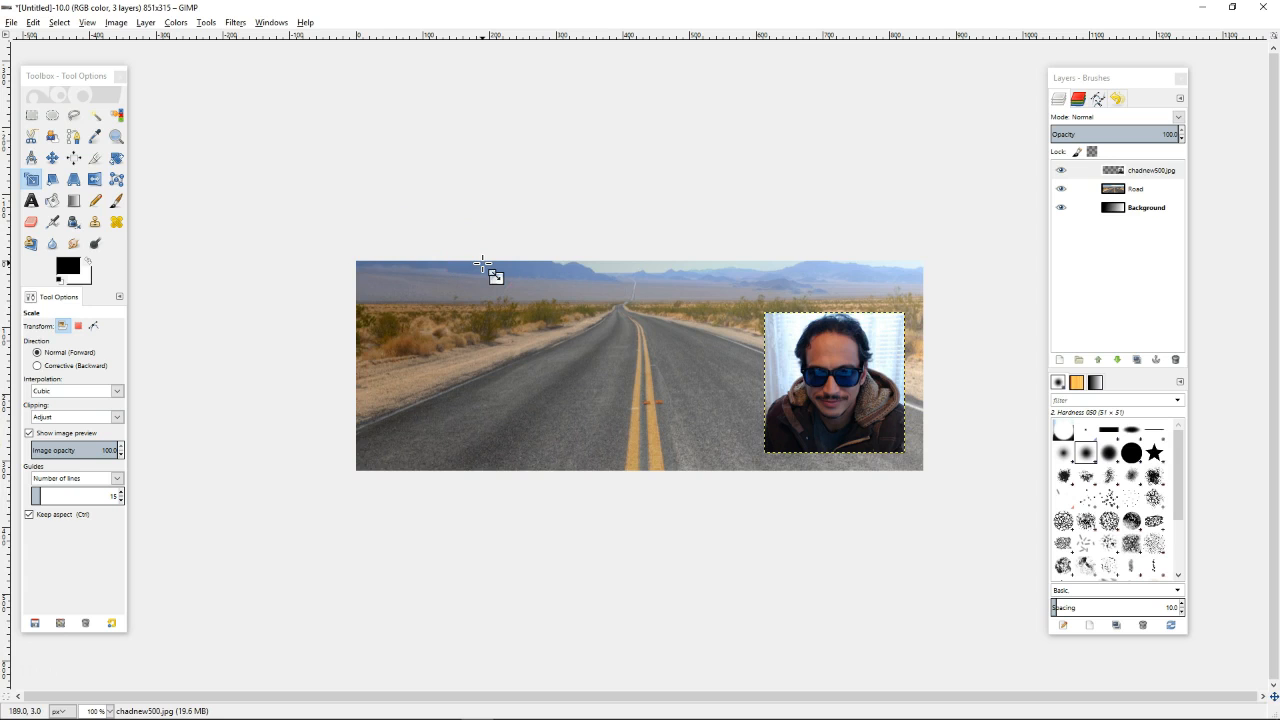
click(483, 262)
drag(765, 347, 840, 375)
click(392, 319)
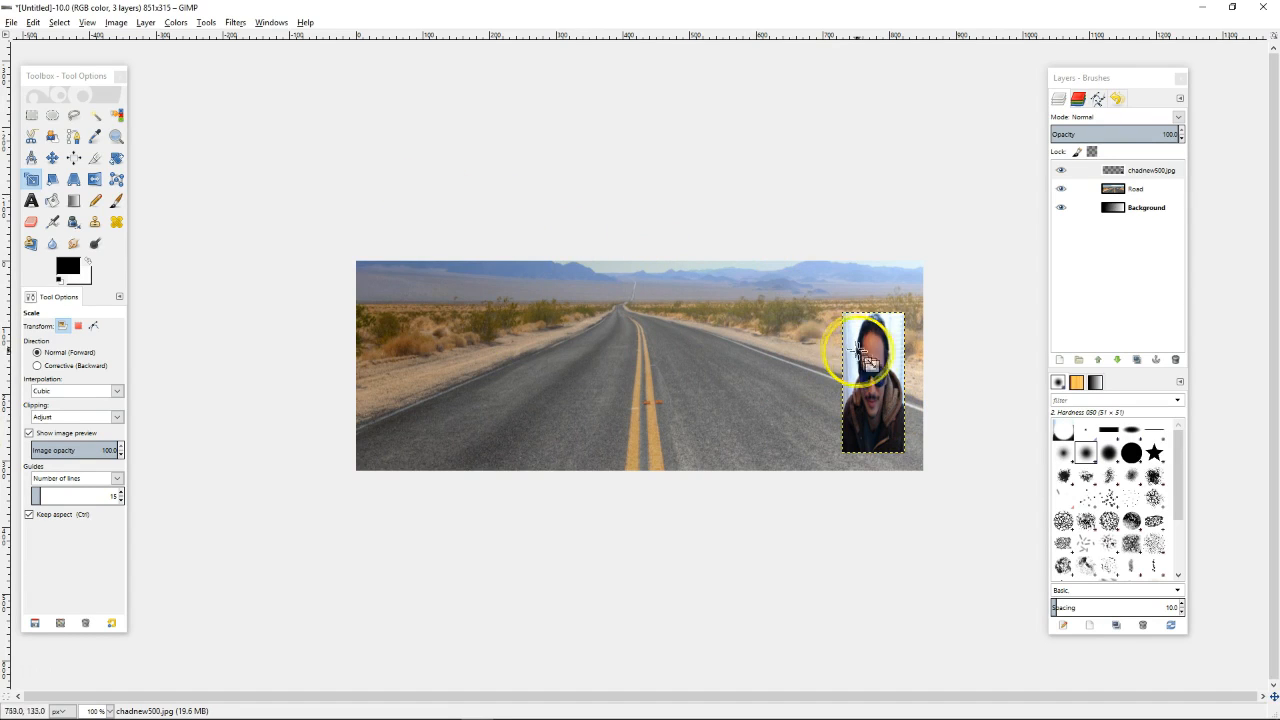
click(37, 23)
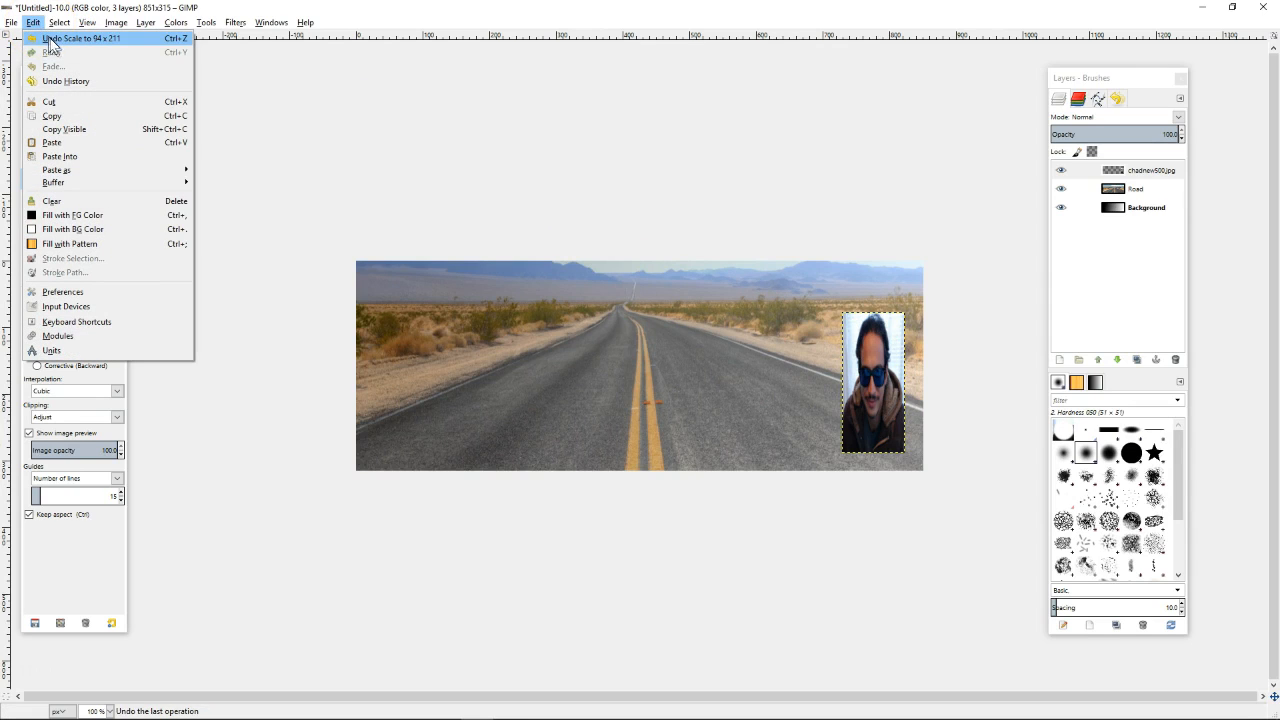
click(84, 48)
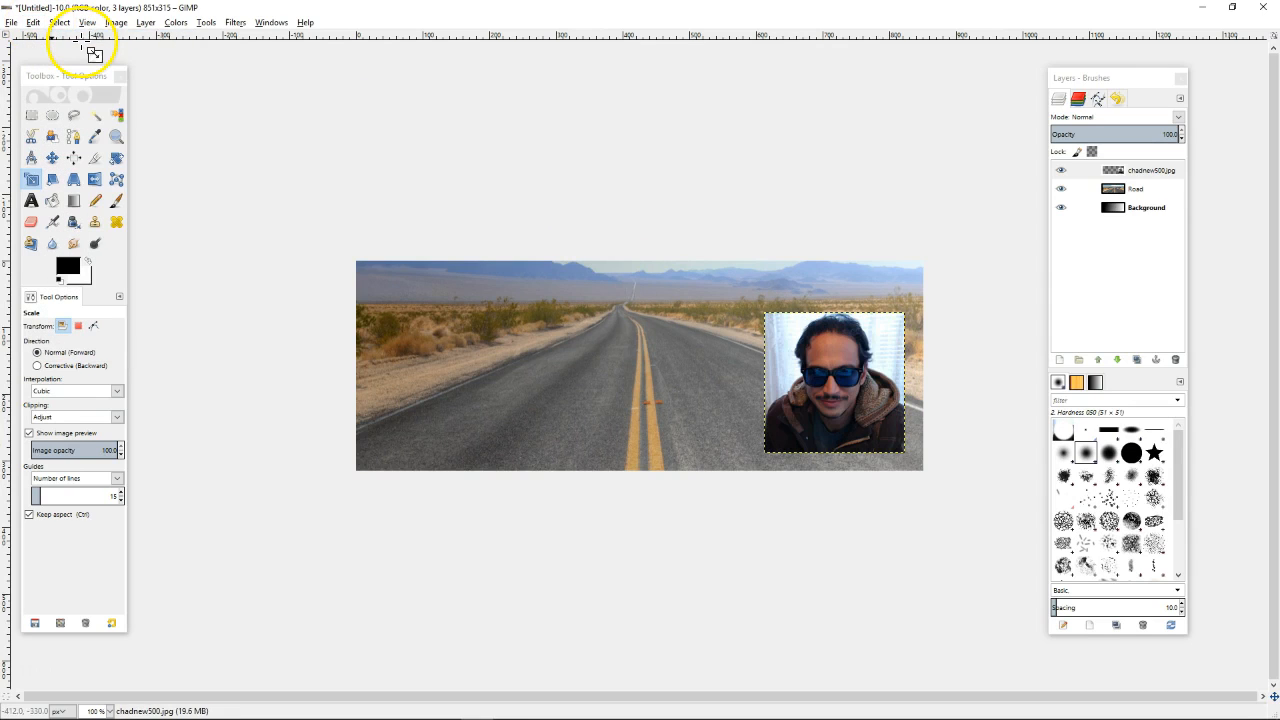
click(35, 23)
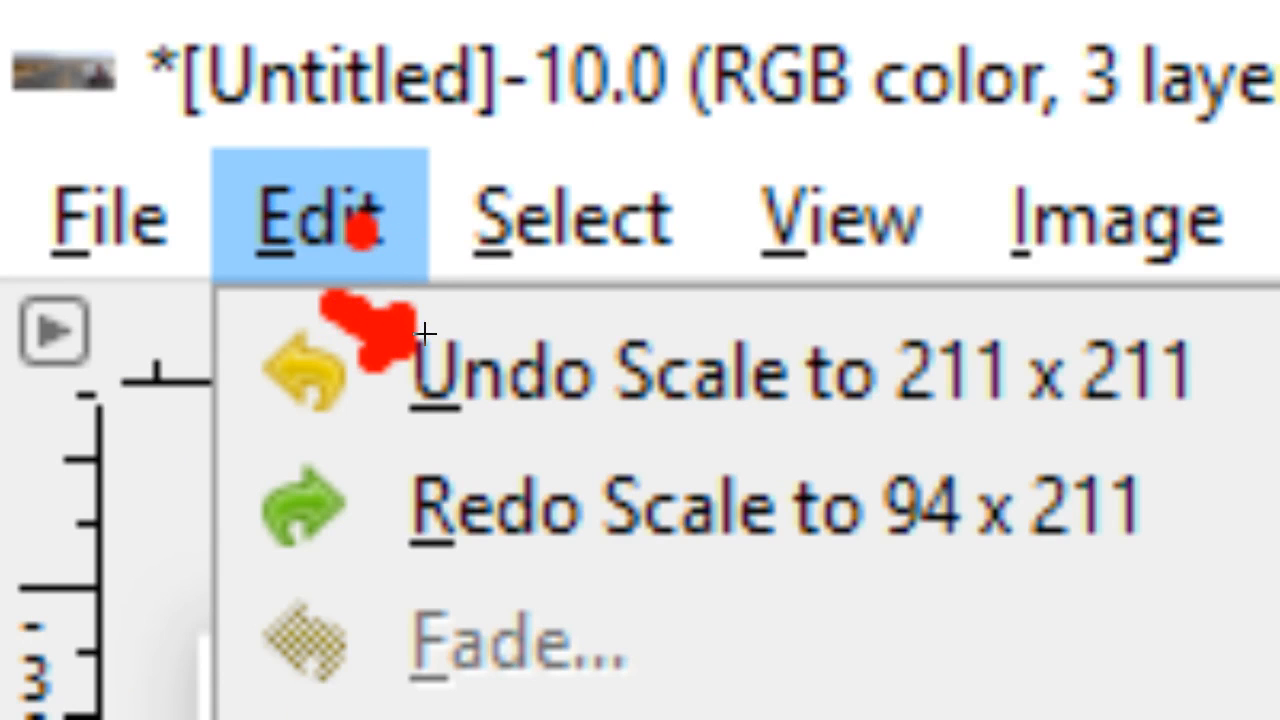
key(Escape)
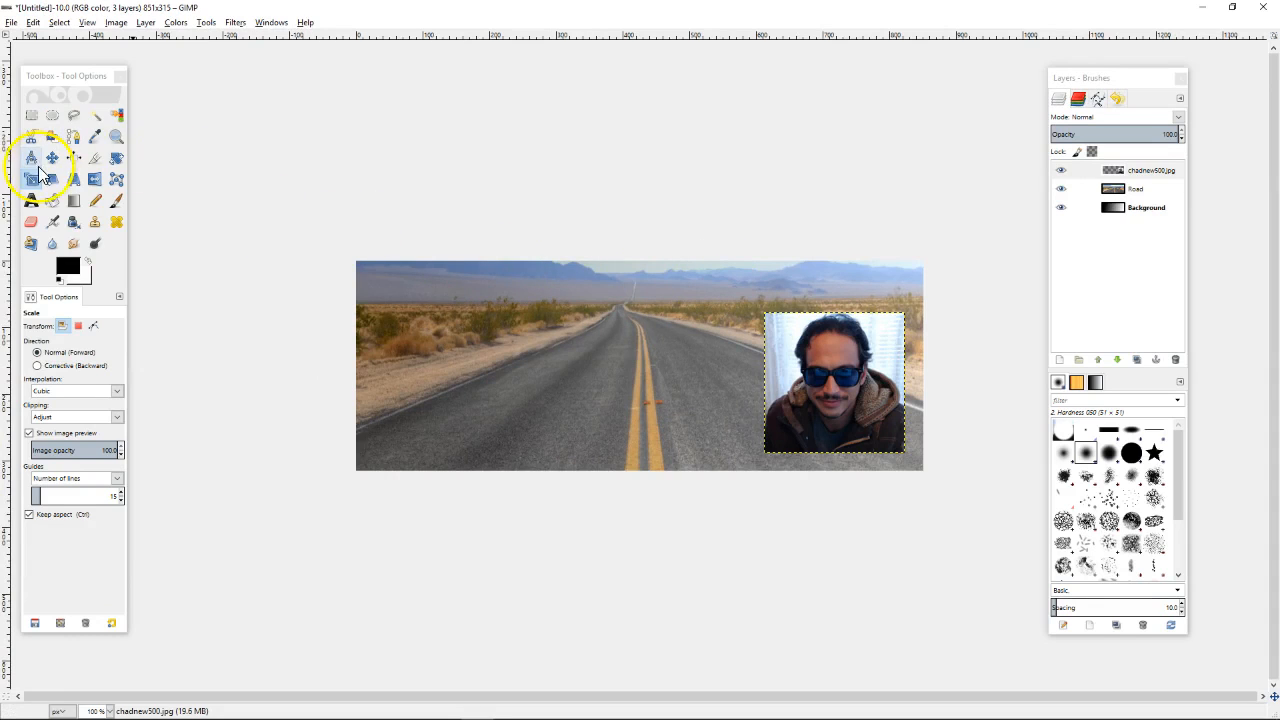
Nudge the portrait about 20 px left and 24 px up, into the road photo's upper-right area
key(m)
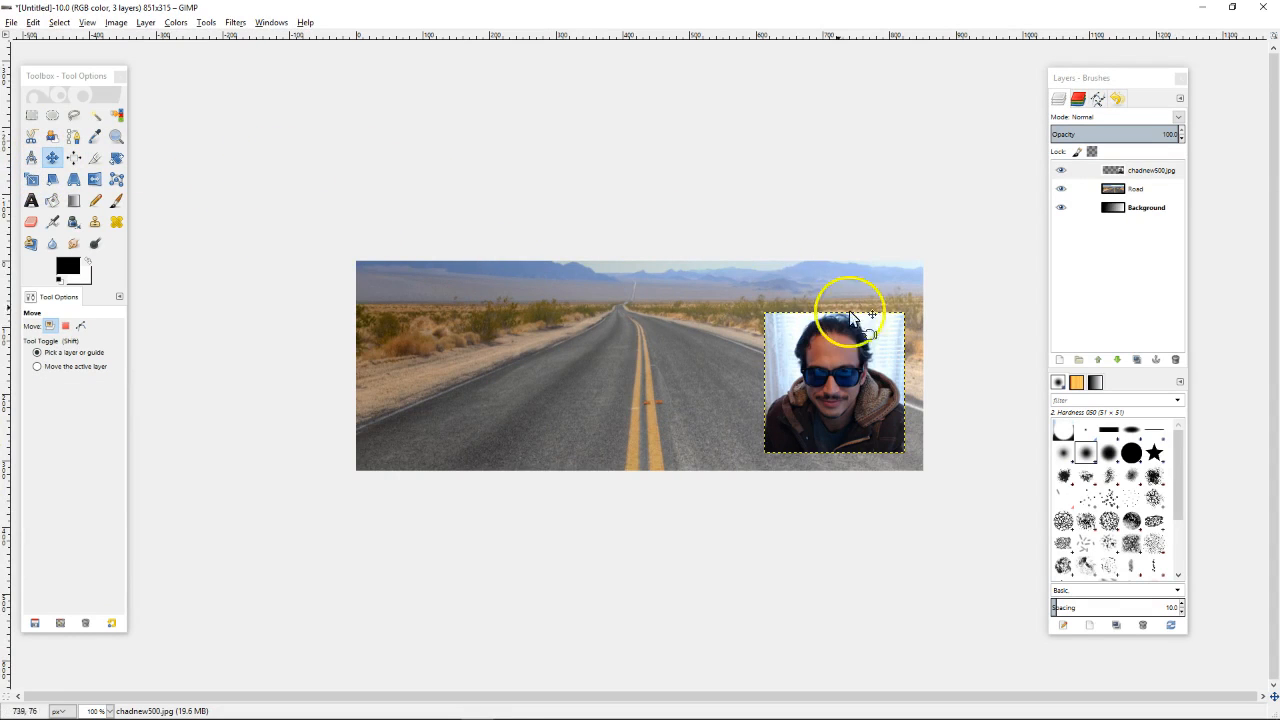
click(52, 158)
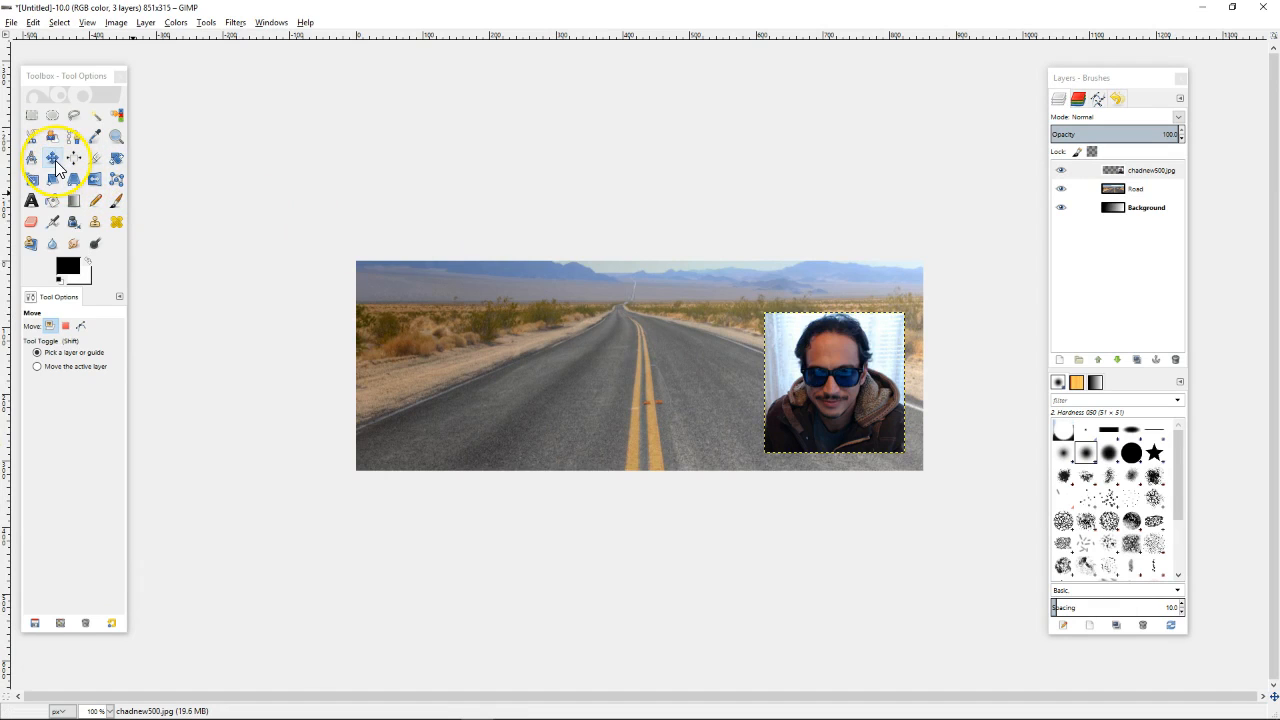
click(651, 329)
drag(800, 374, 791, 349)
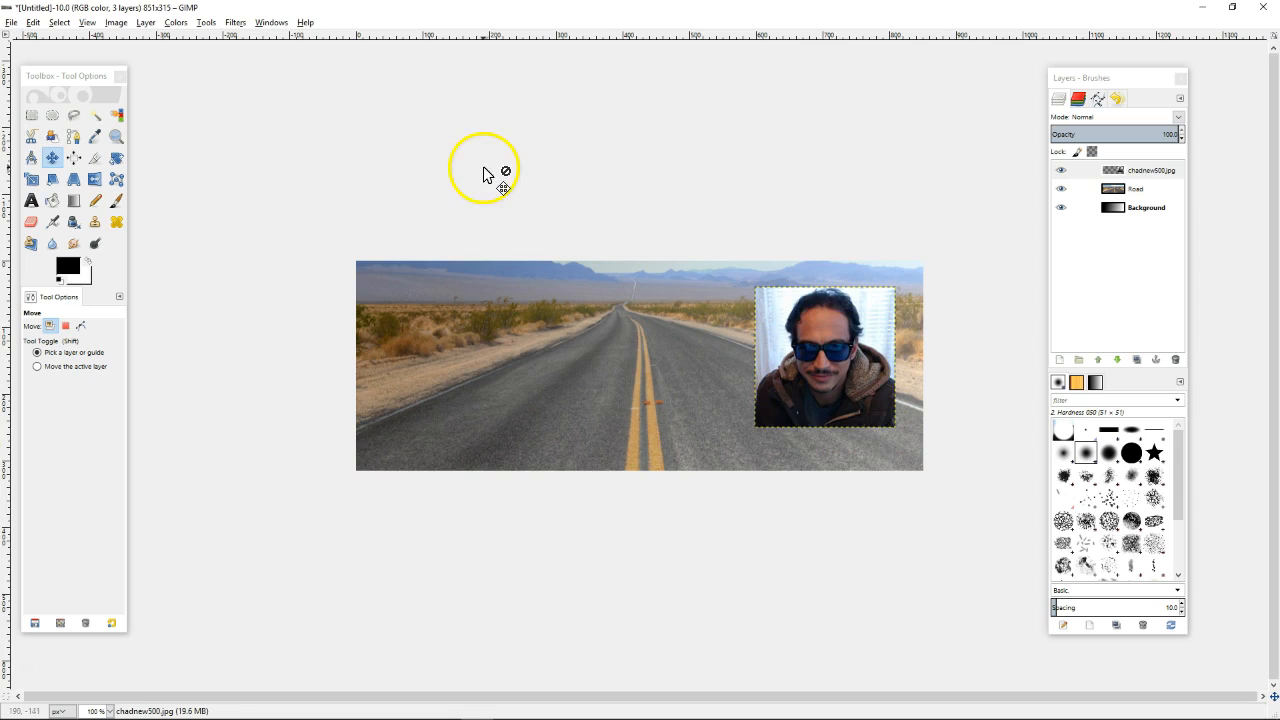
click(857, 348)
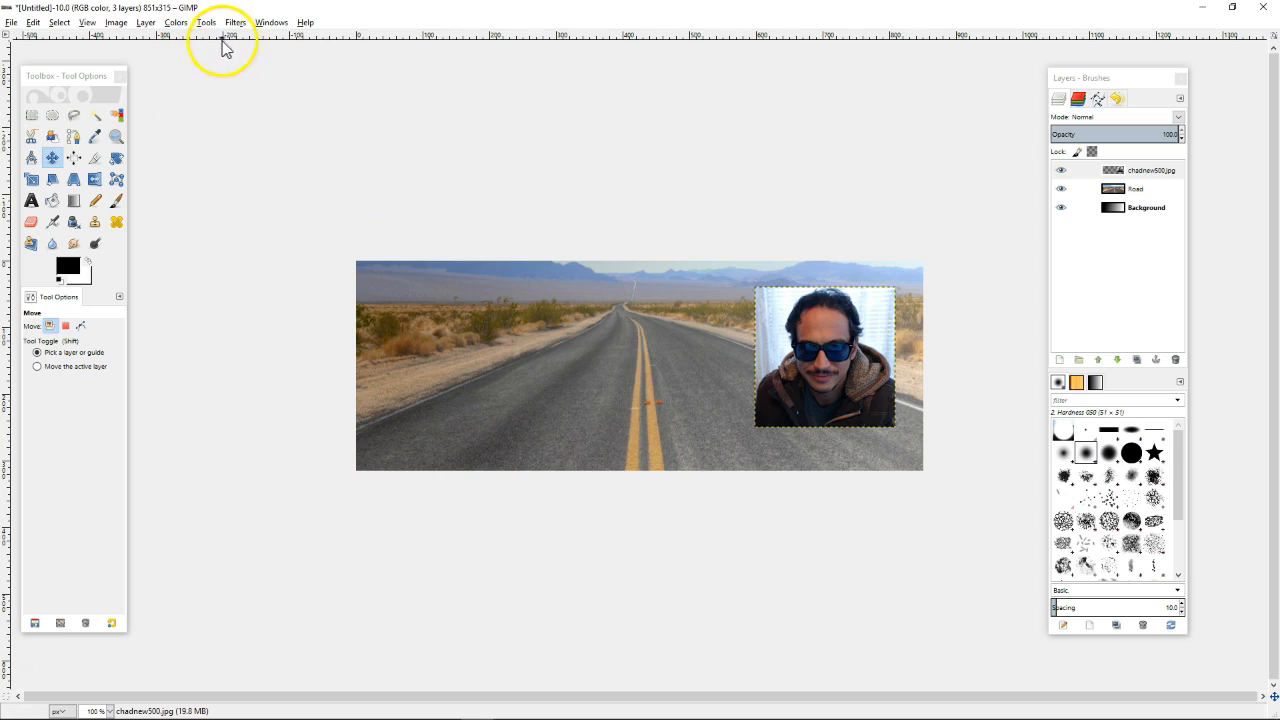
Rename the portrait layer from its file name to a descriptive picture name
click(1130, 174)
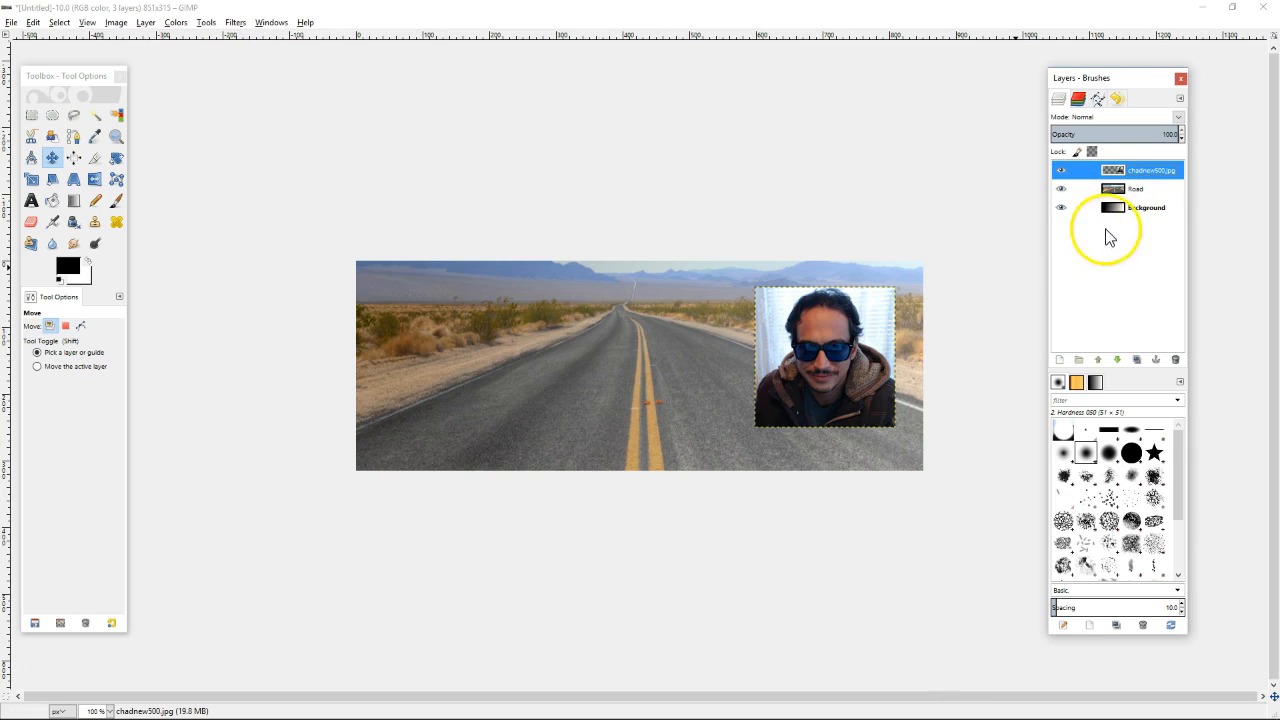
double_click(1147, 177)
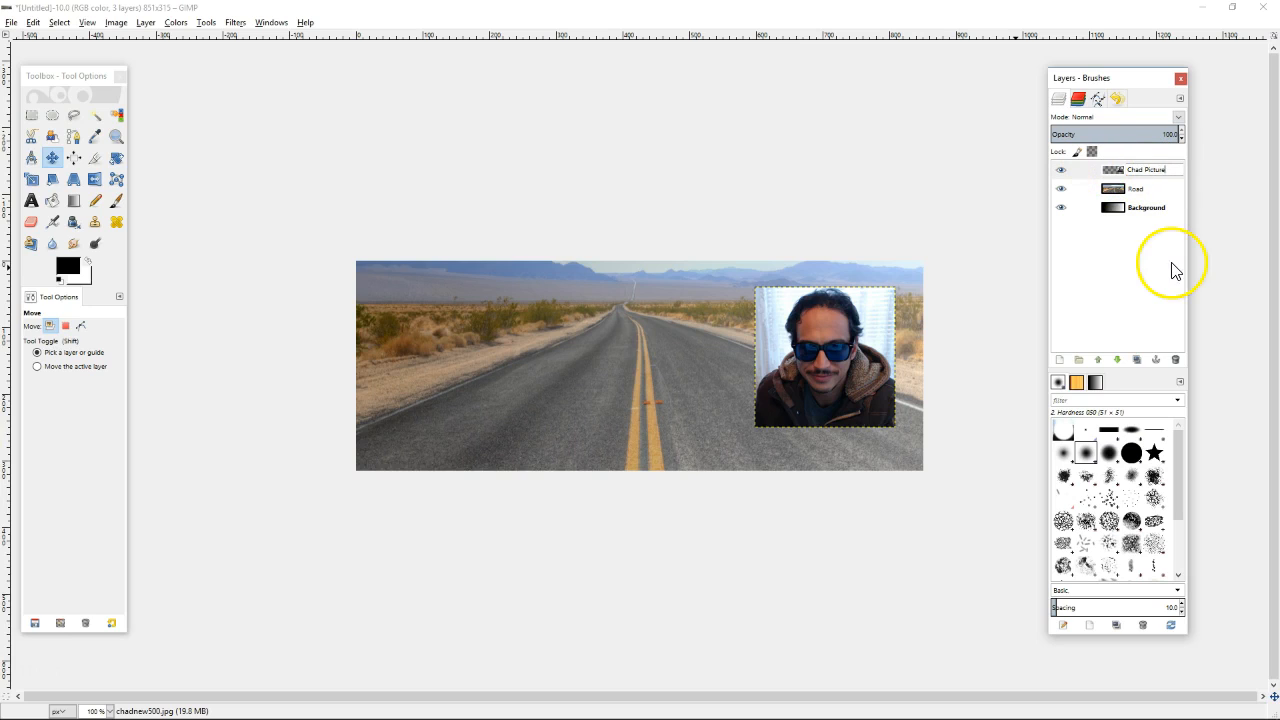
key(Return)
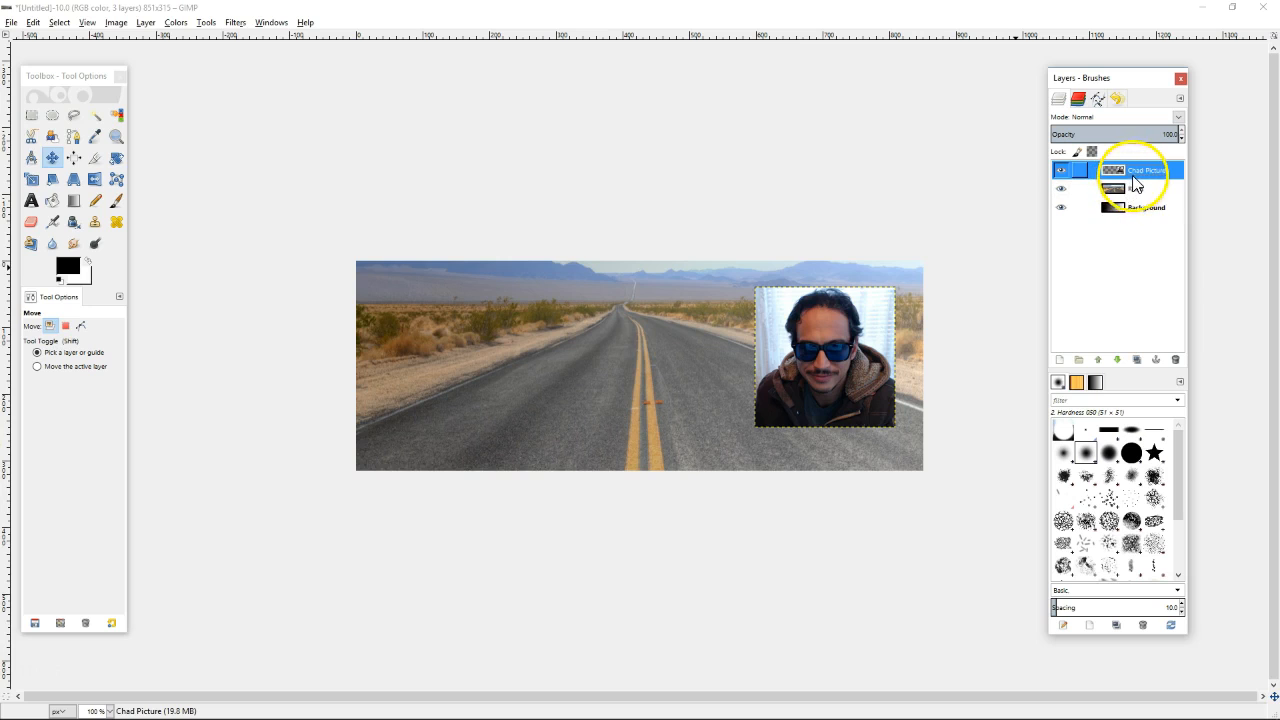
Browse the Filters menu without applying anything, then bring up the portrait layer's context menu
click(234, 23)
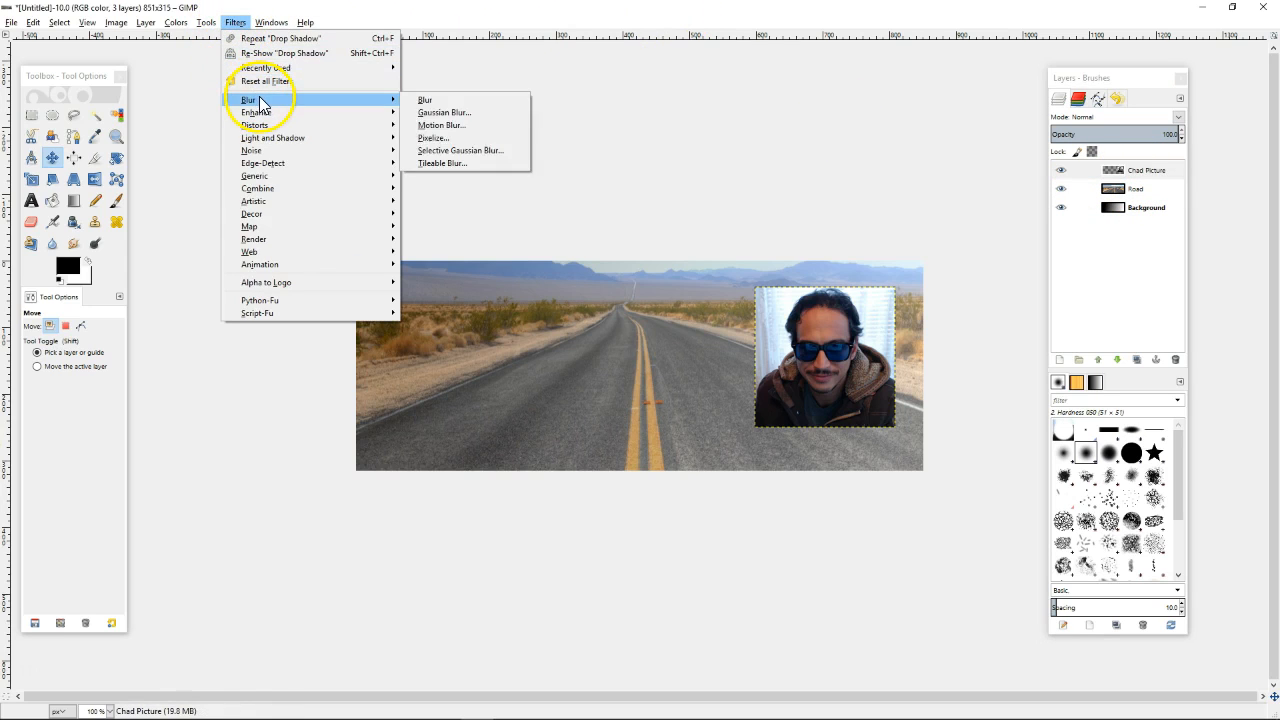
mouse_move(291, 200)
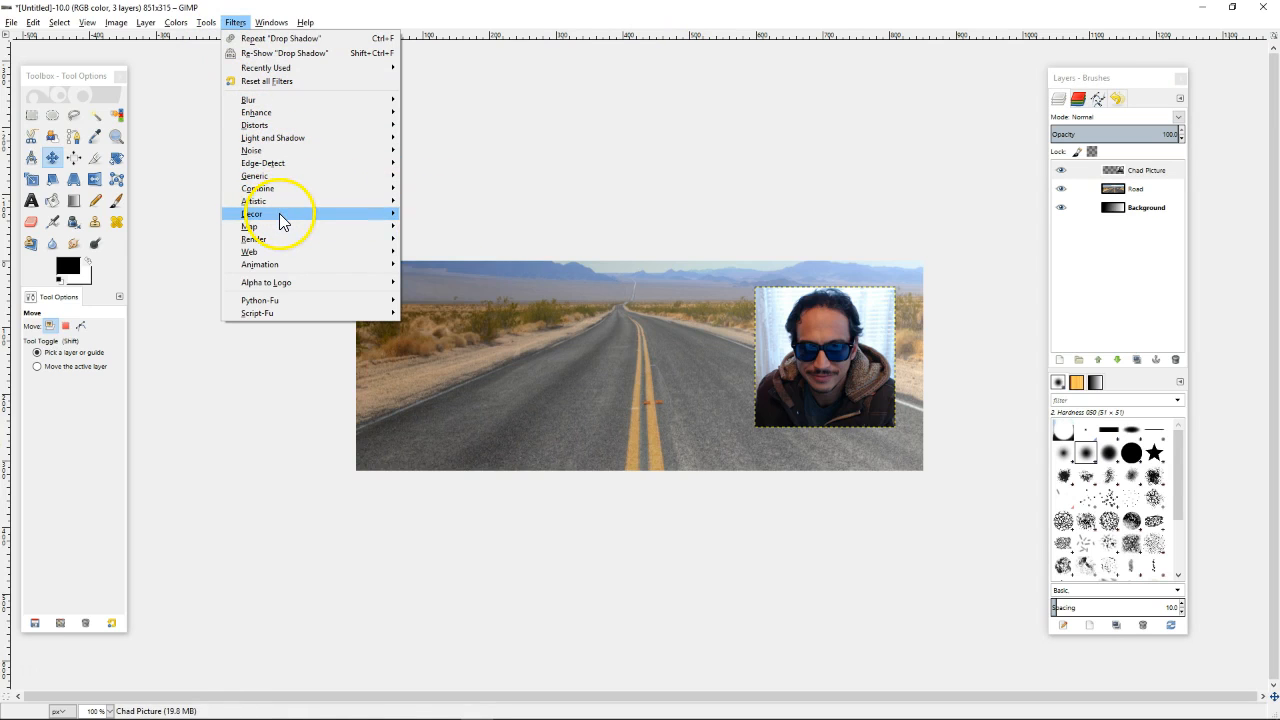
mouse_move(295, 152)
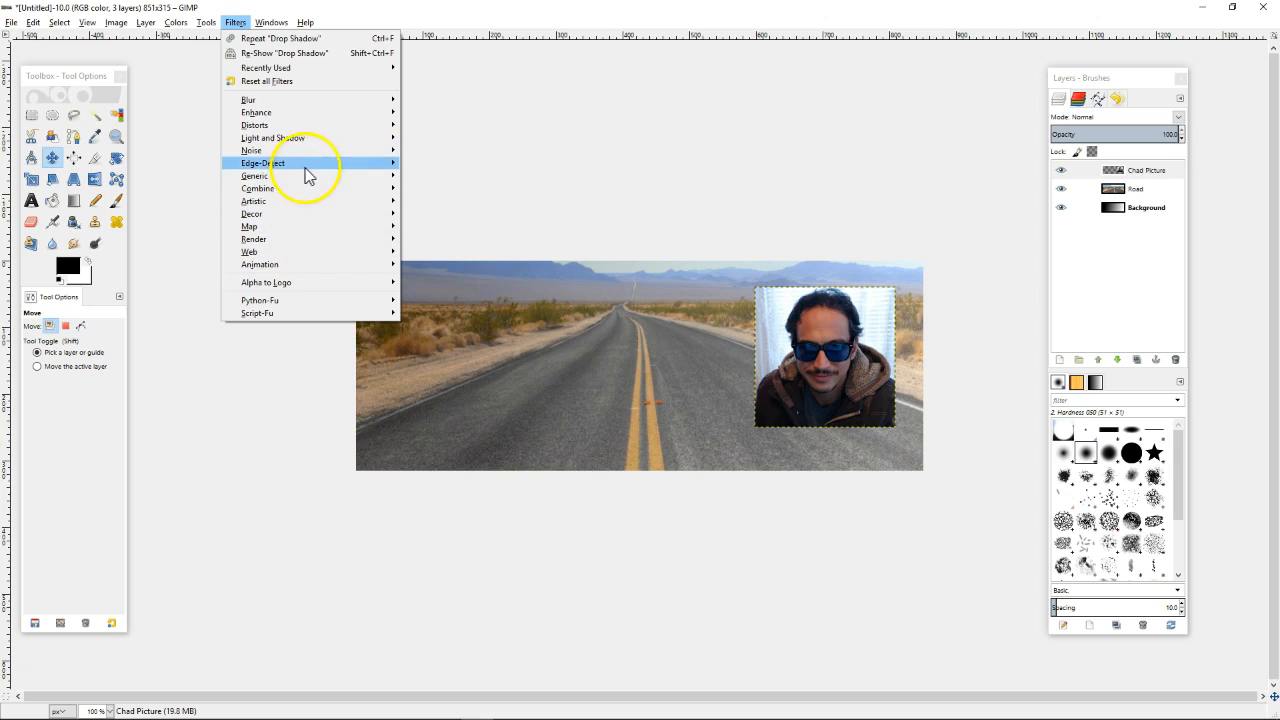
click(747, 291)
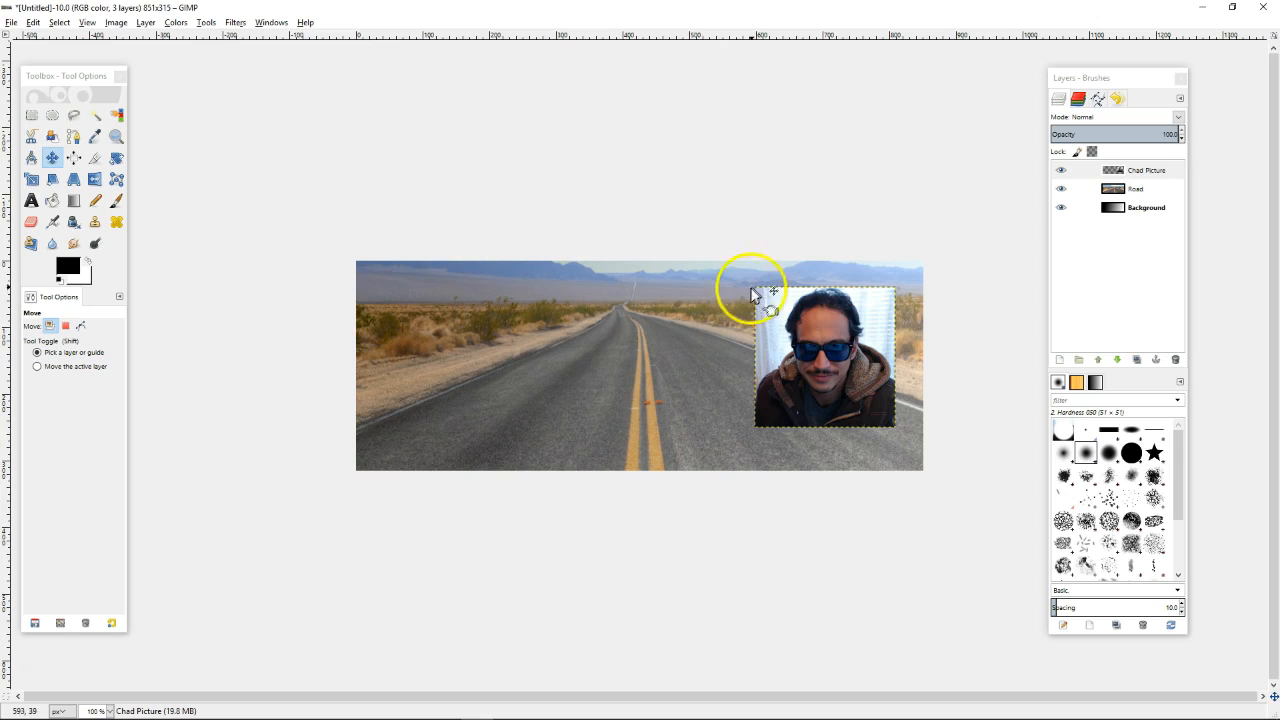
click(1134, 178)
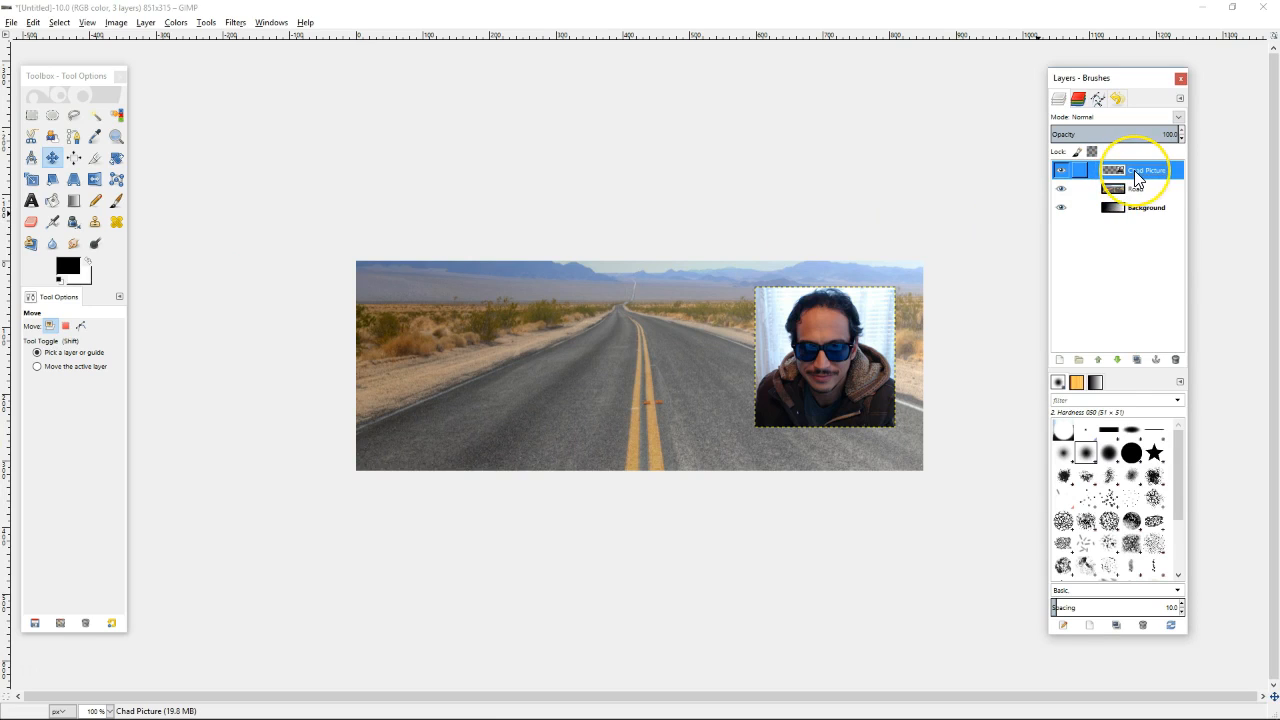
right_click(1135, 178)
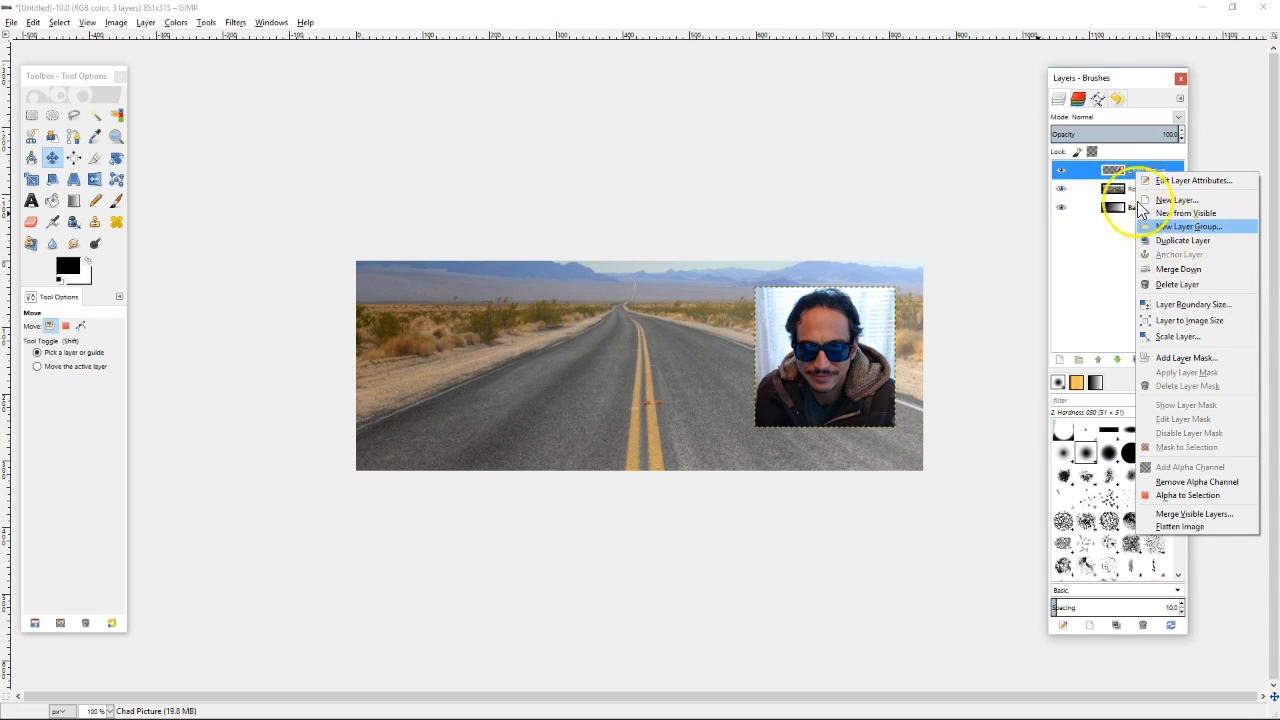
Duplicate the portrait layer, showing only the copy and hiding the original
click(1167, 251)
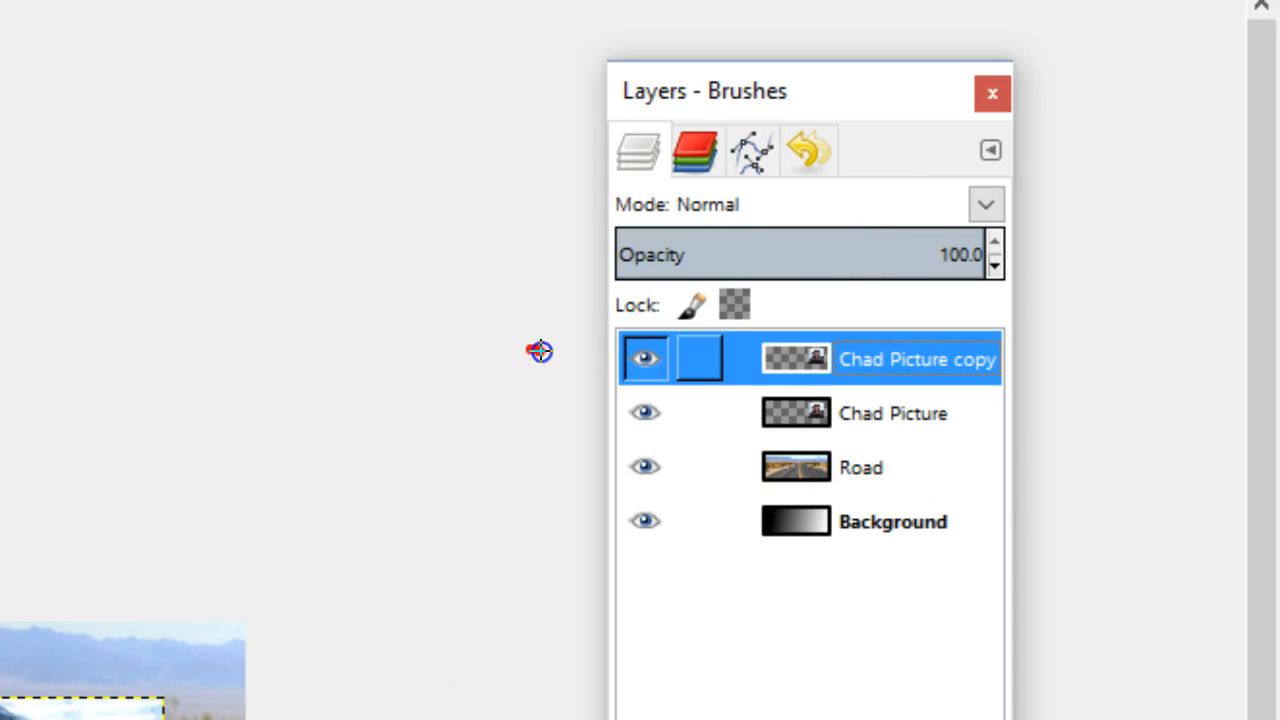
click(645, 390)
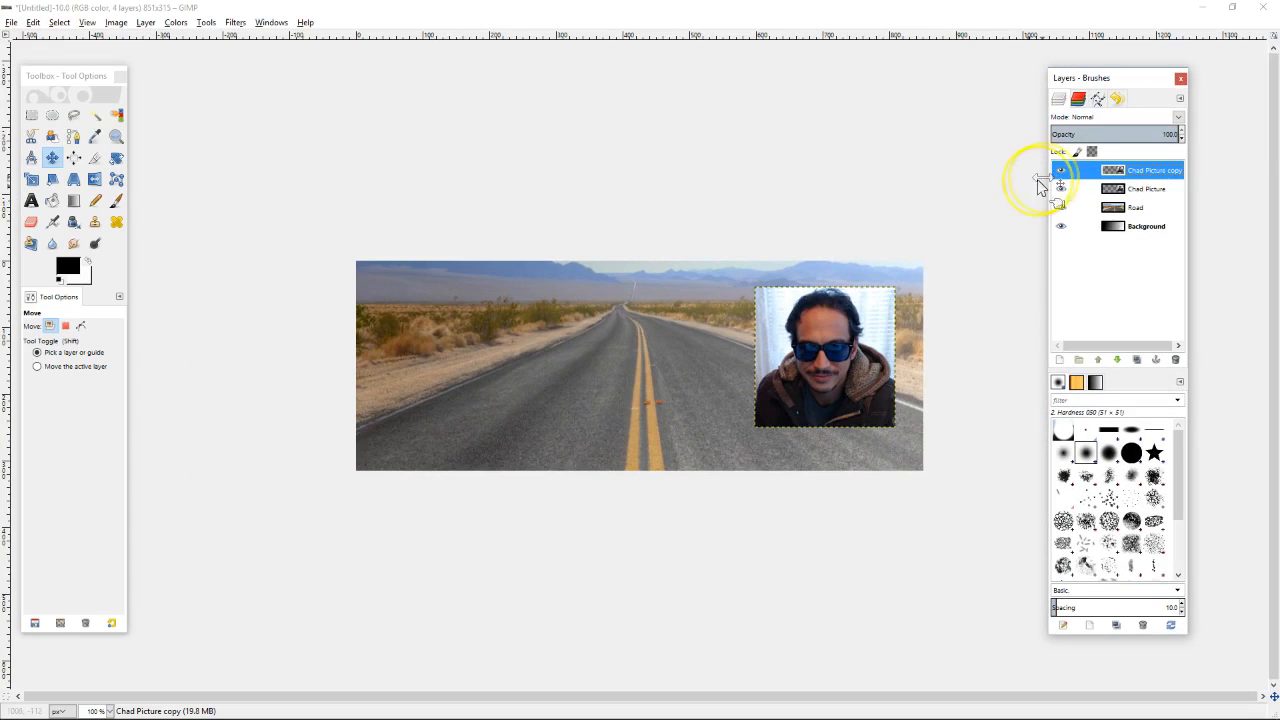
click(1061, 170)
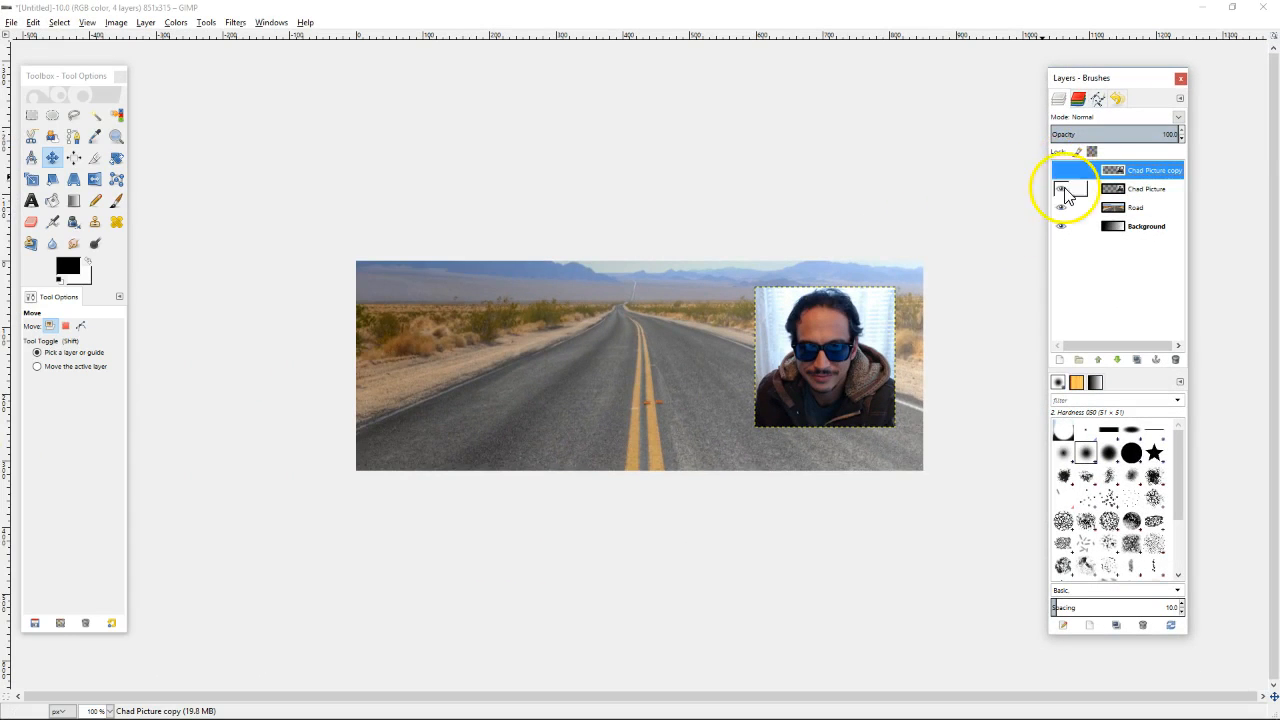
click(1061, 189)
click(1062, 207)
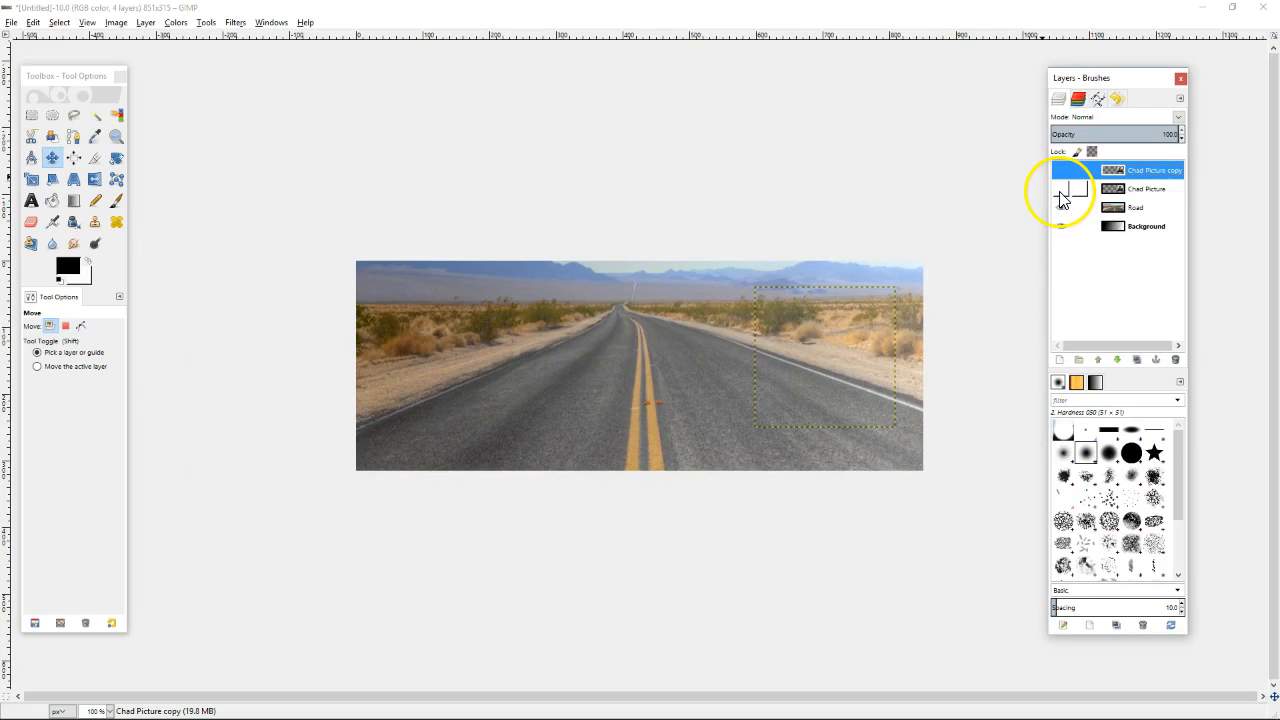
click(1060, 190)
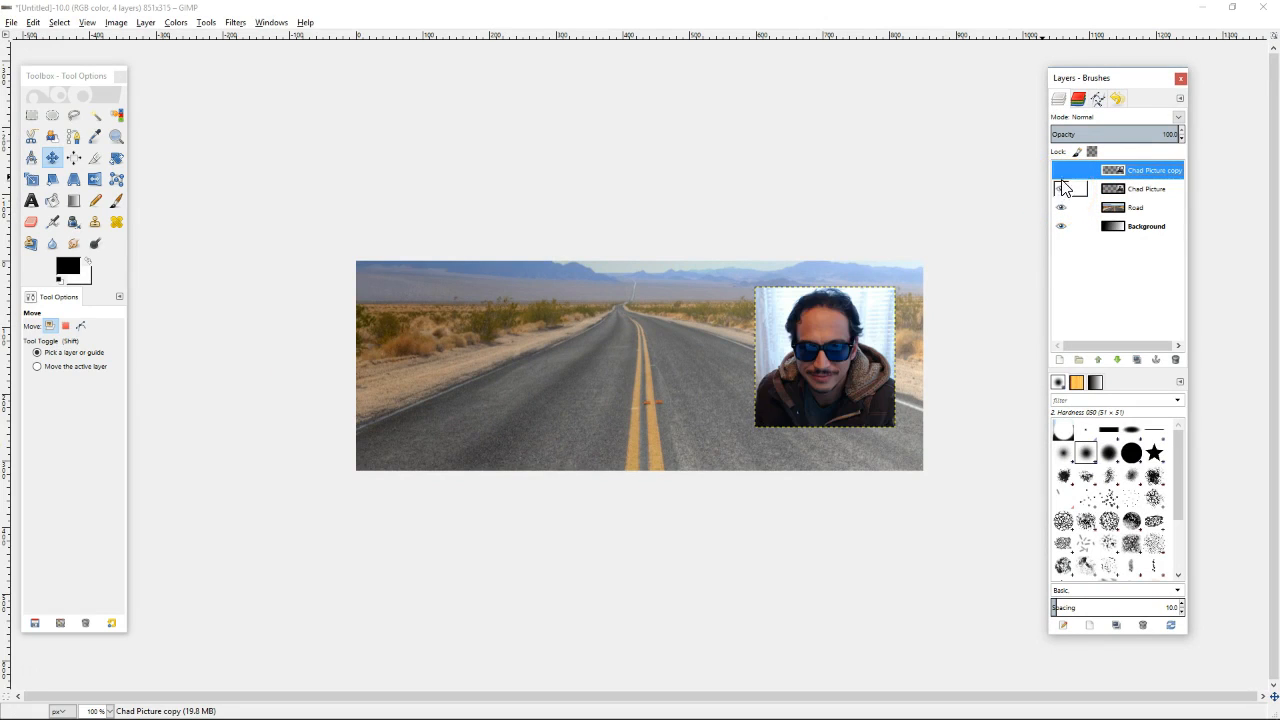
click(1061, 170)
click(1061, 189)
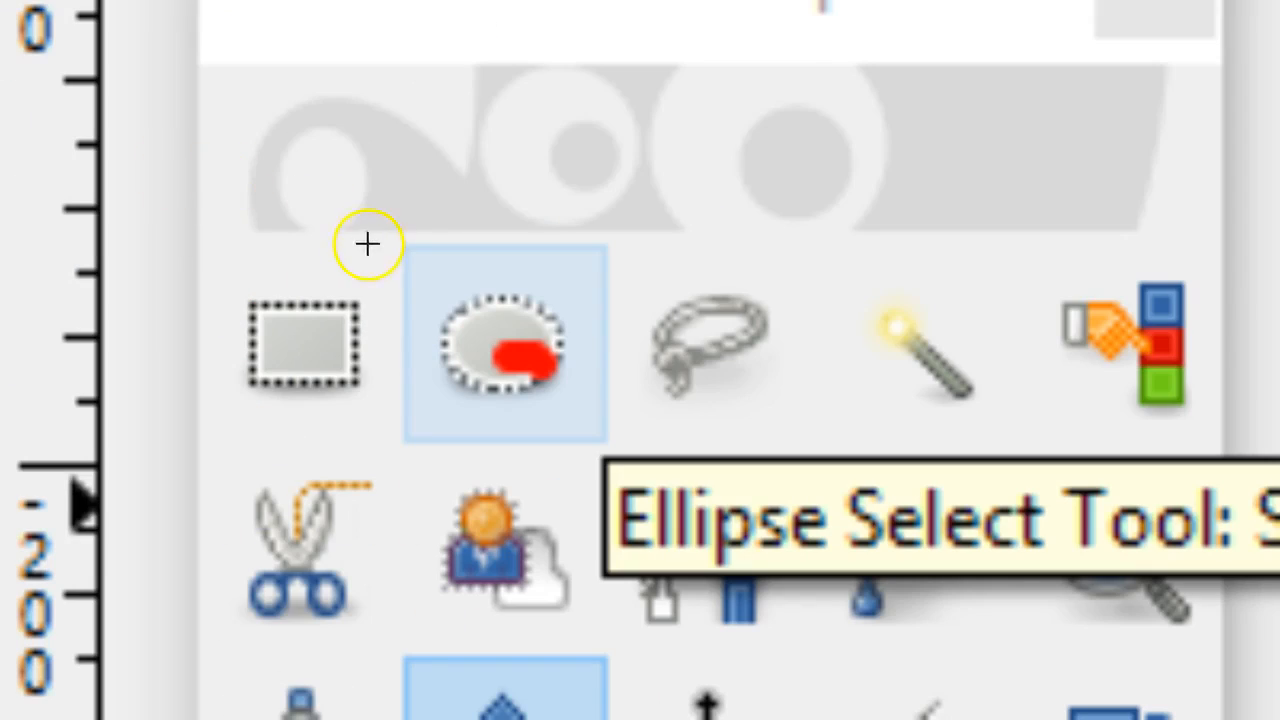
Draw a roughly 198 x 195 px elliptical selection around the face, toggling the Feather edges option
mouse_move(389, 265)
mouse_down()
mouse_move(375, 291)
mouse_move(405, 235)
mouse_up()
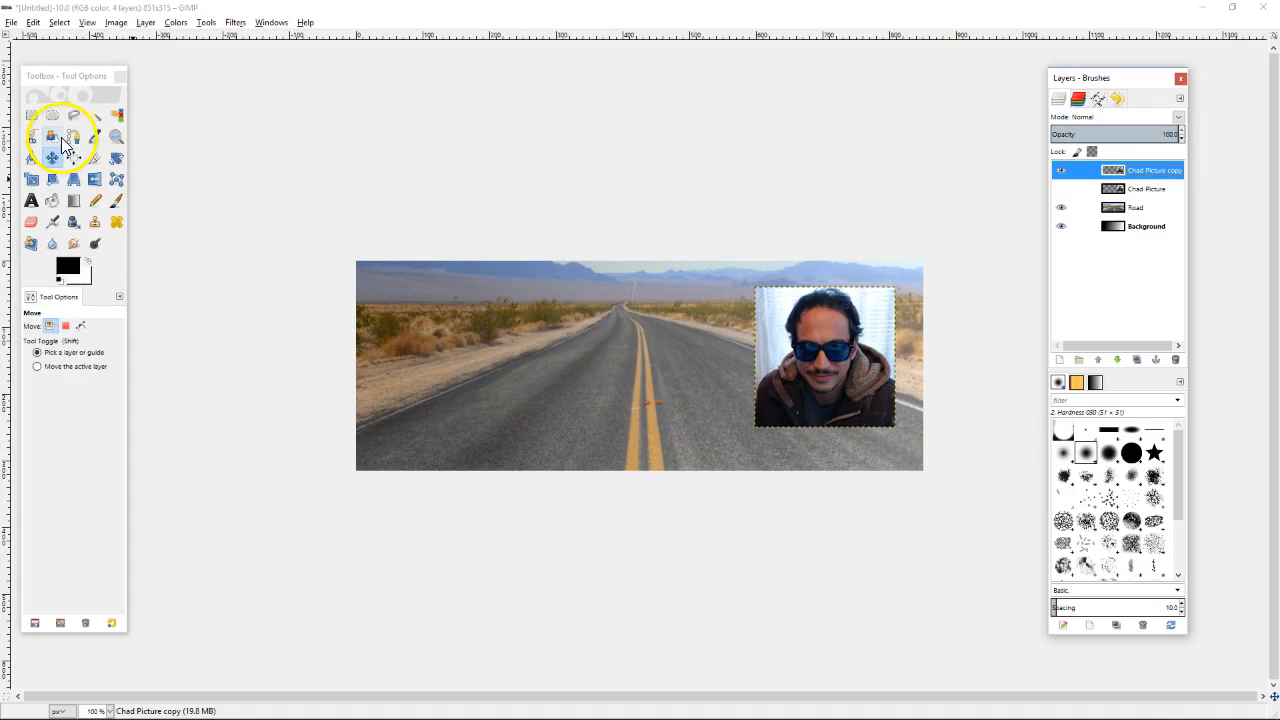
click(53, 123)
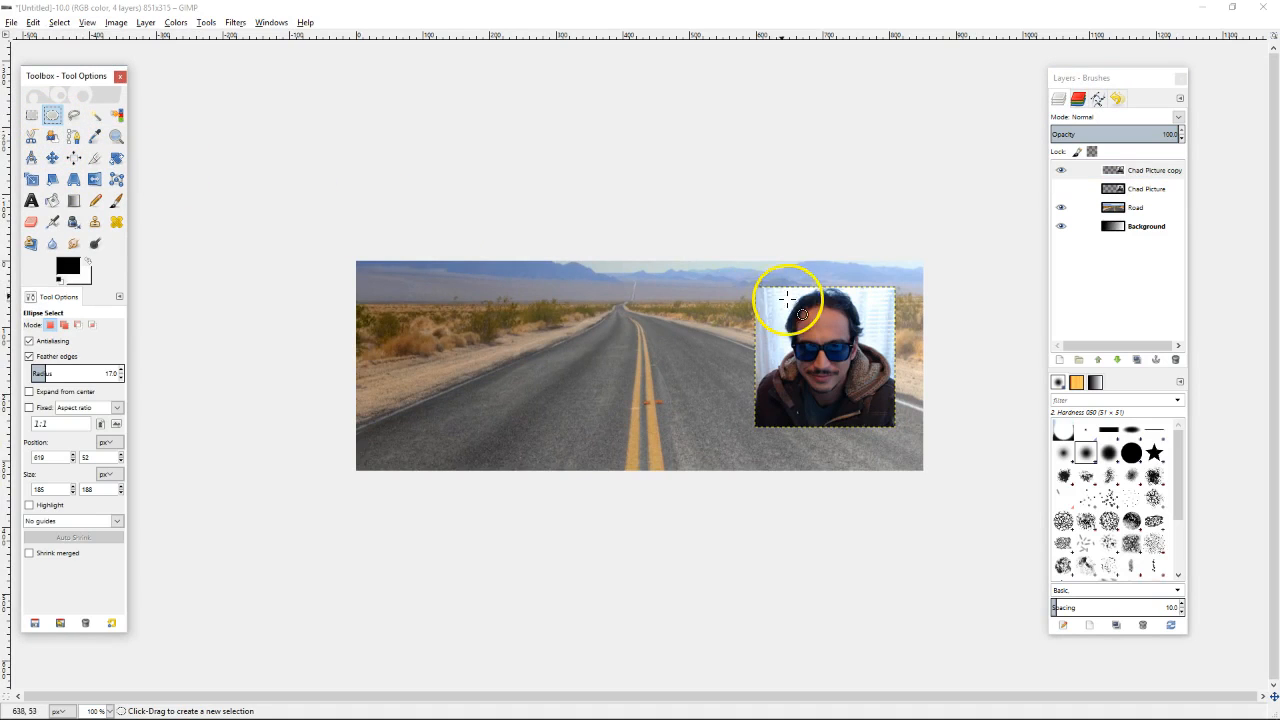
drag(755, 266, 899, 429)
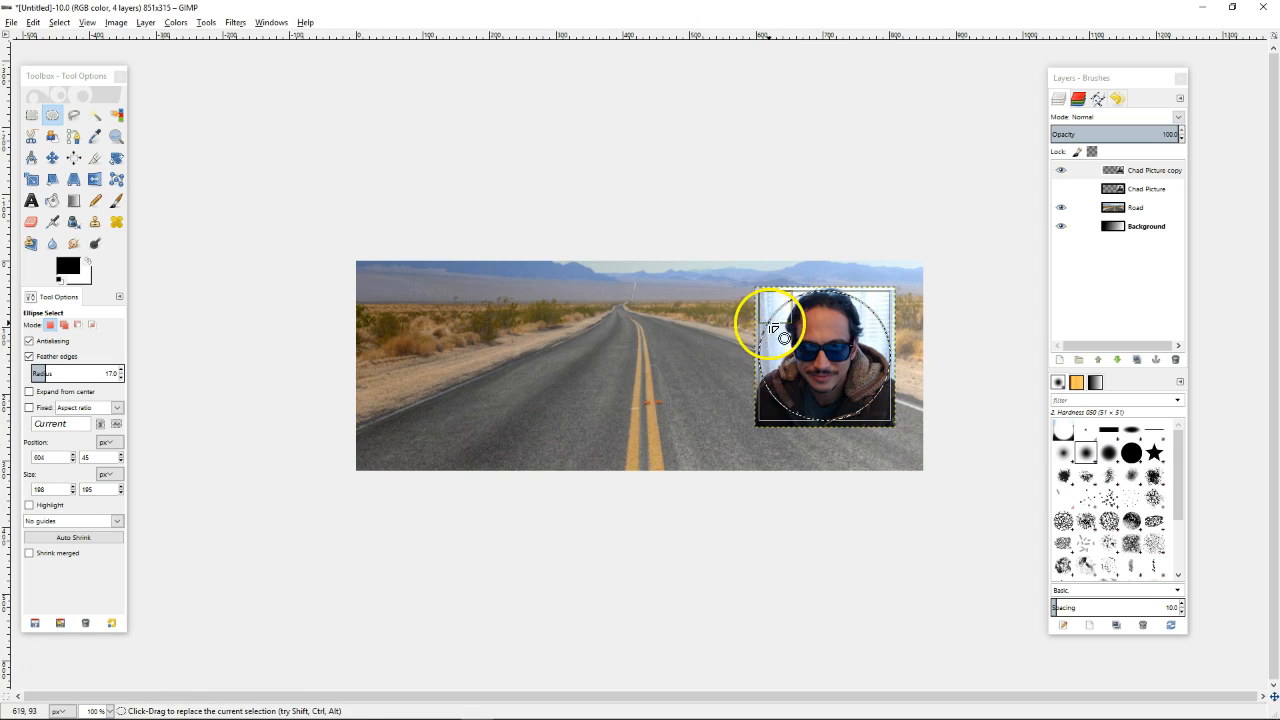
click(75, 358)
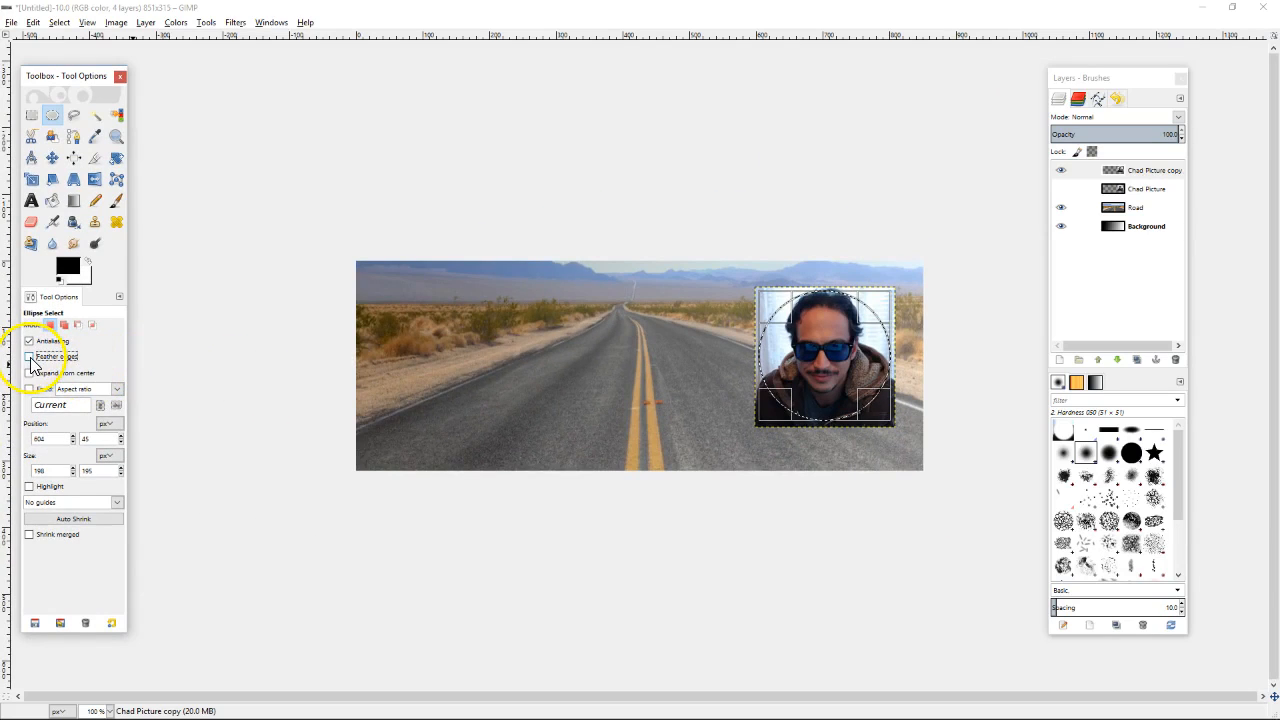
click(30, 357)
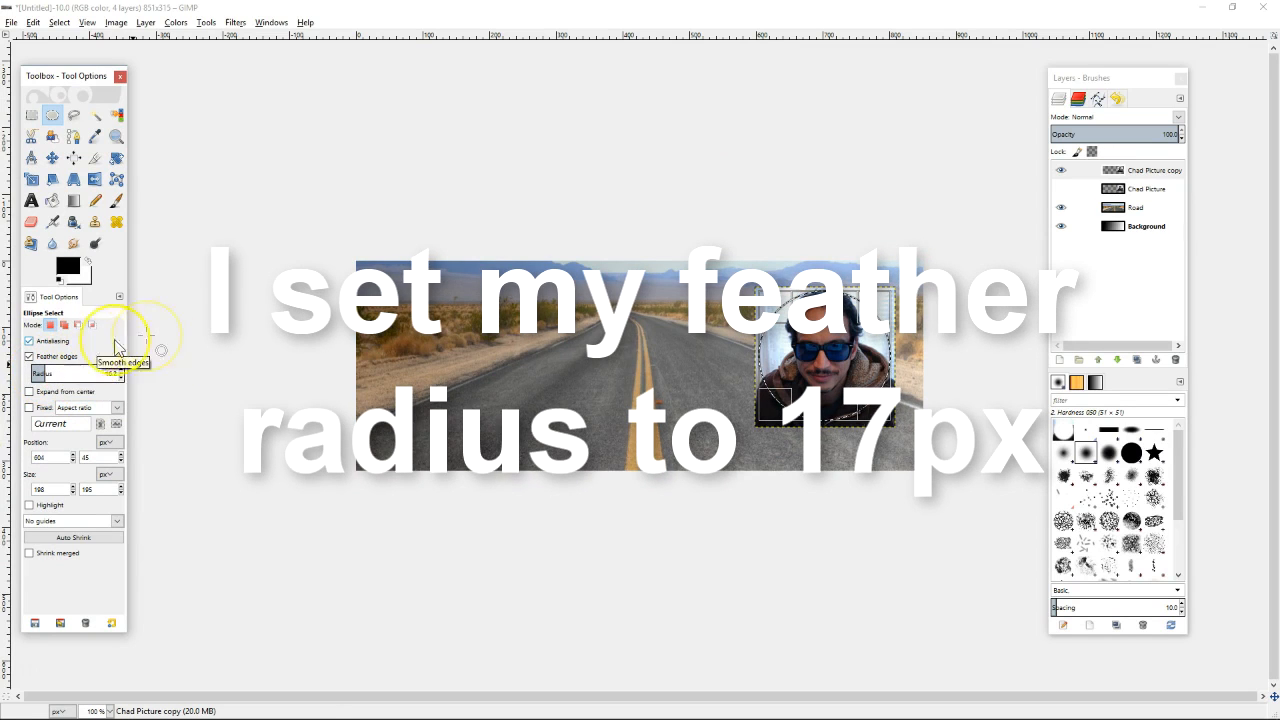
Invert the selection and cut away everything outside the face oval
right_click(830, 346)
mouse_move(885, 387)
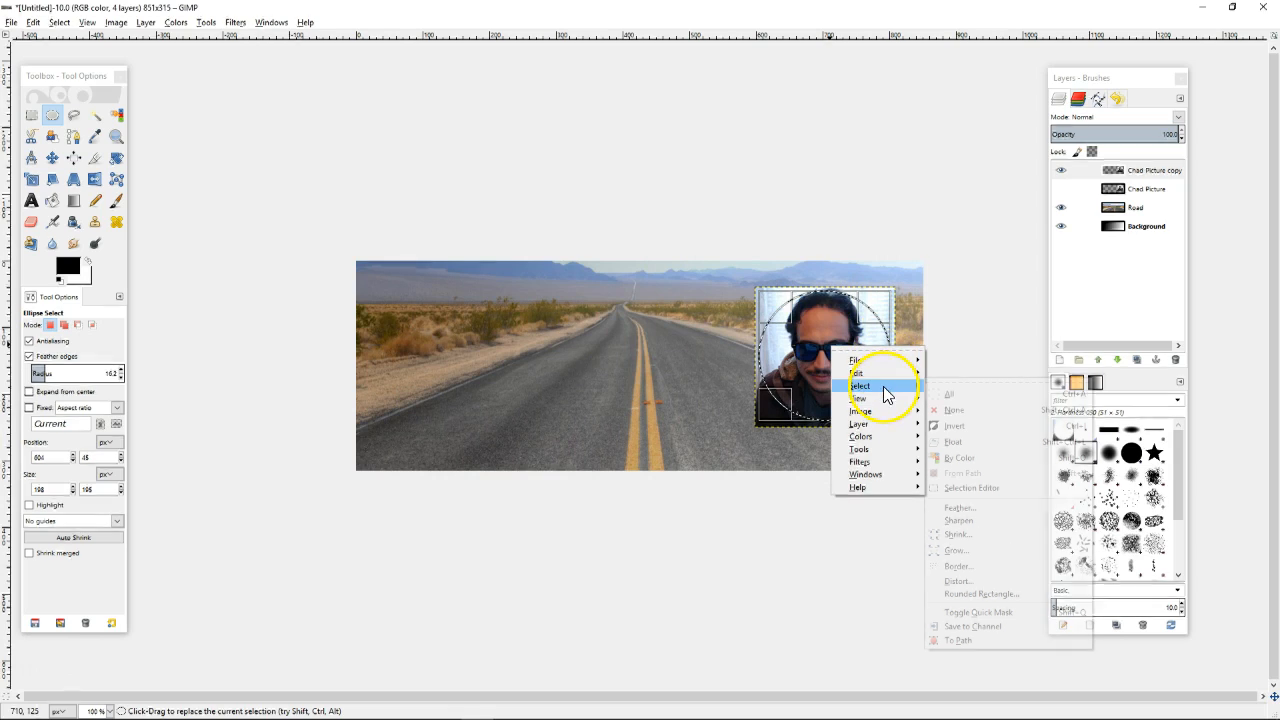
click(956, 426)
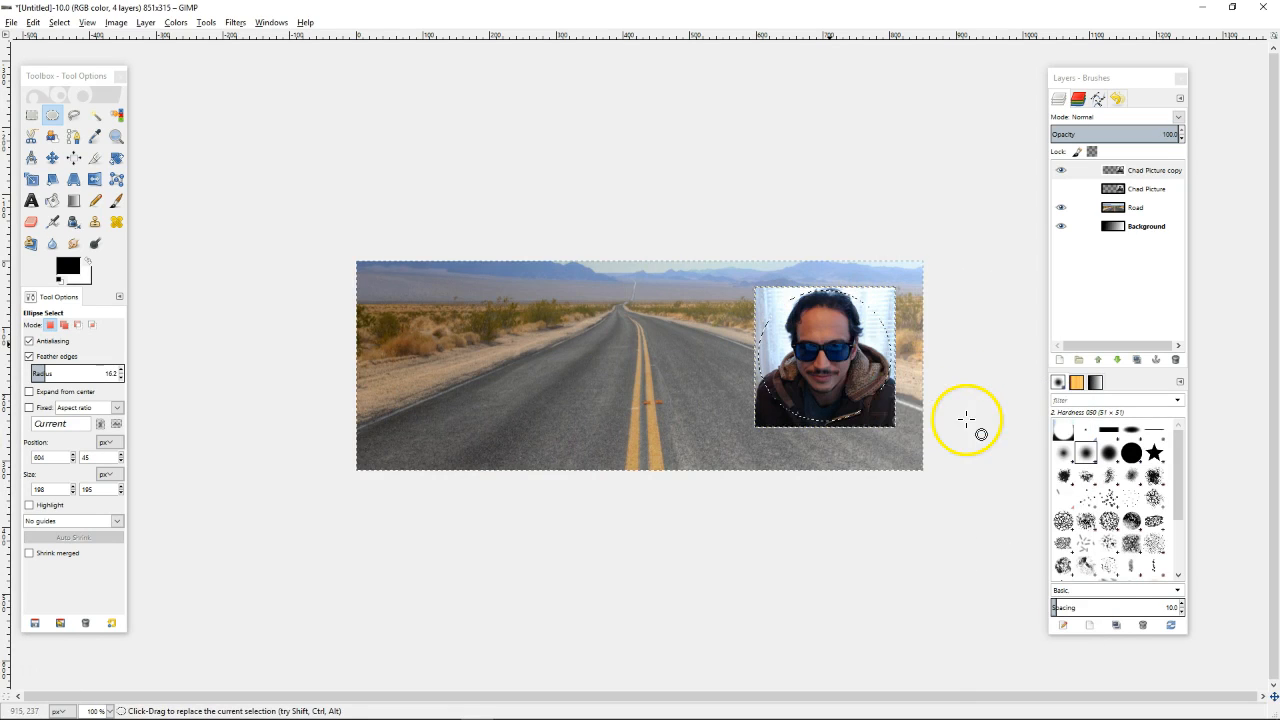
click(59, 23)
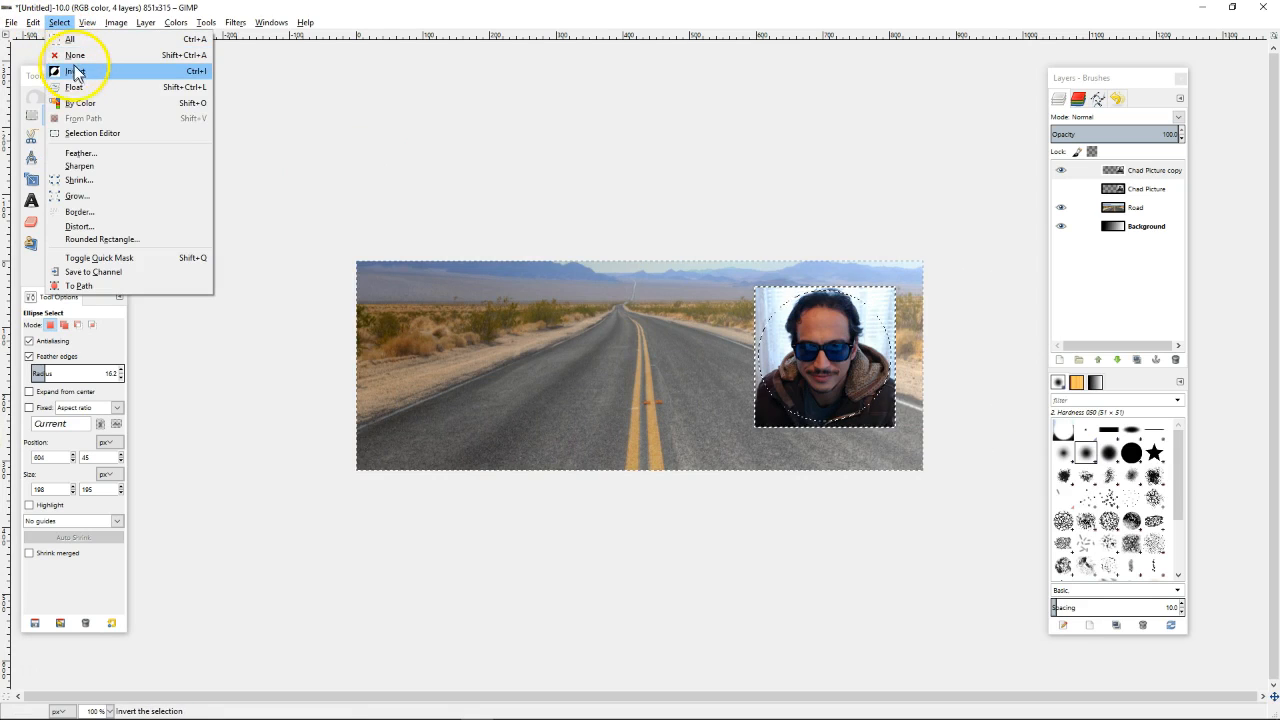
click(570, 18)
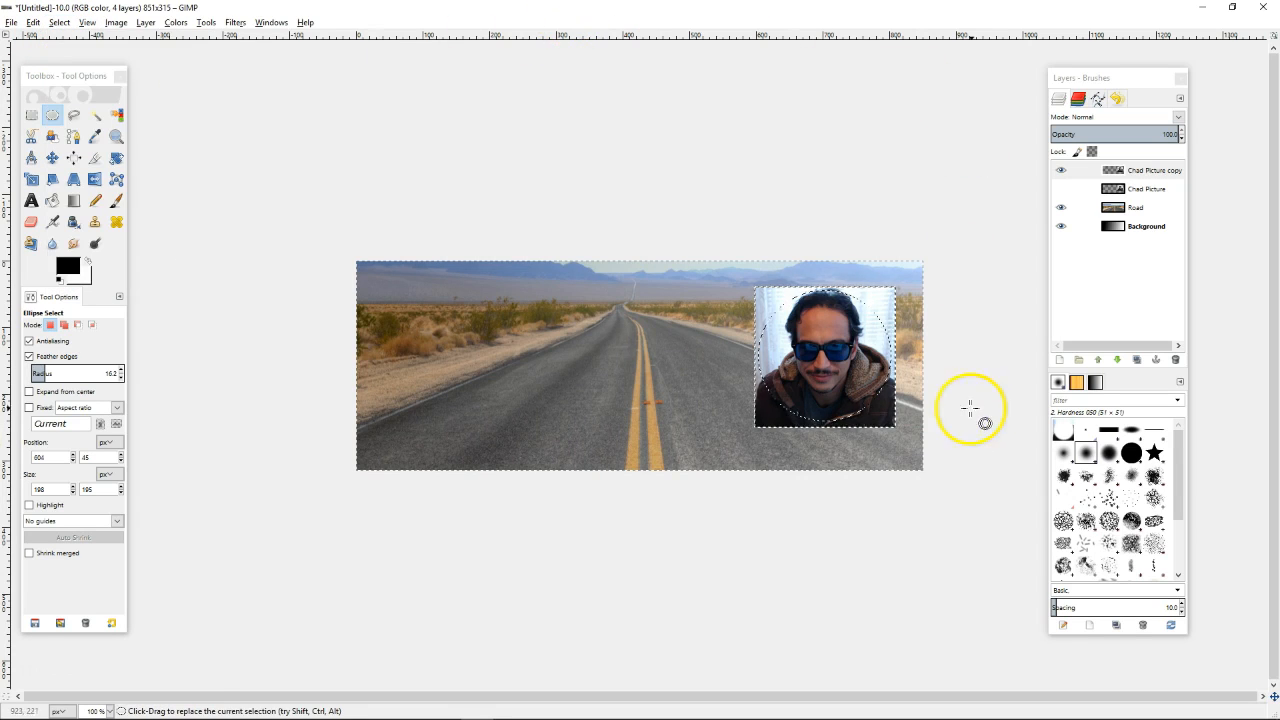
right_click(858, 377)
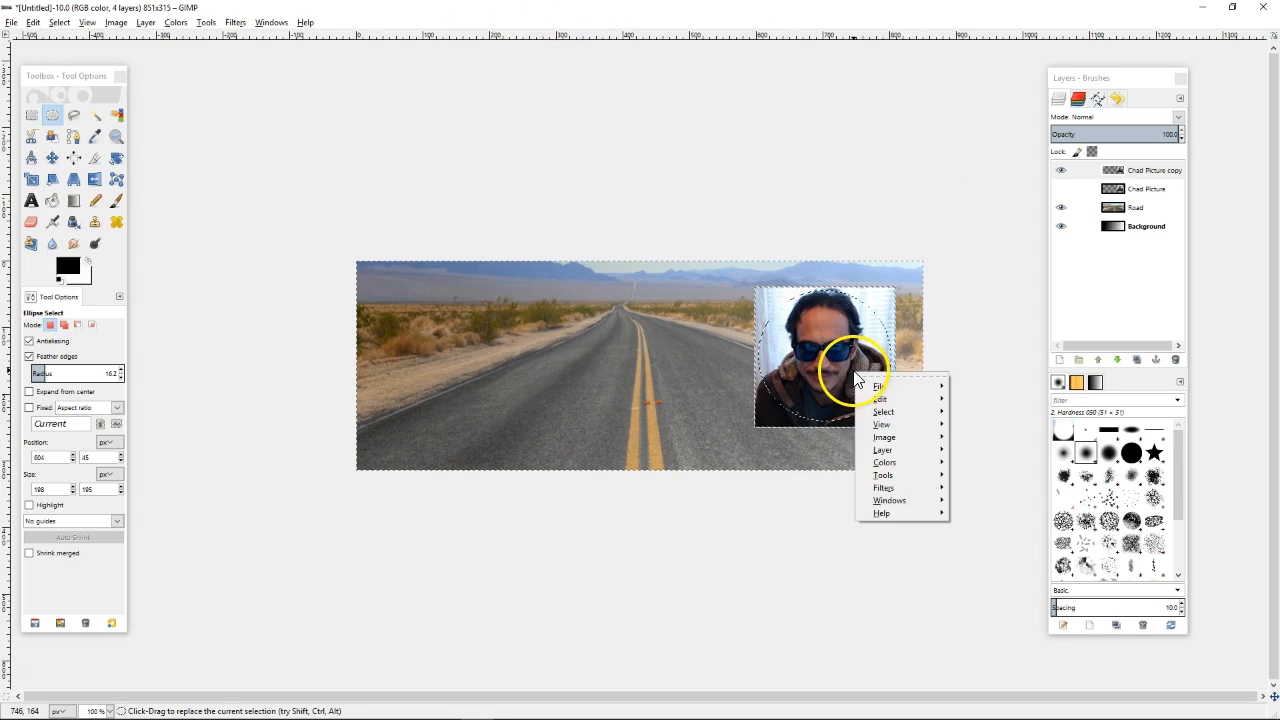
mouse_move(903, 401)
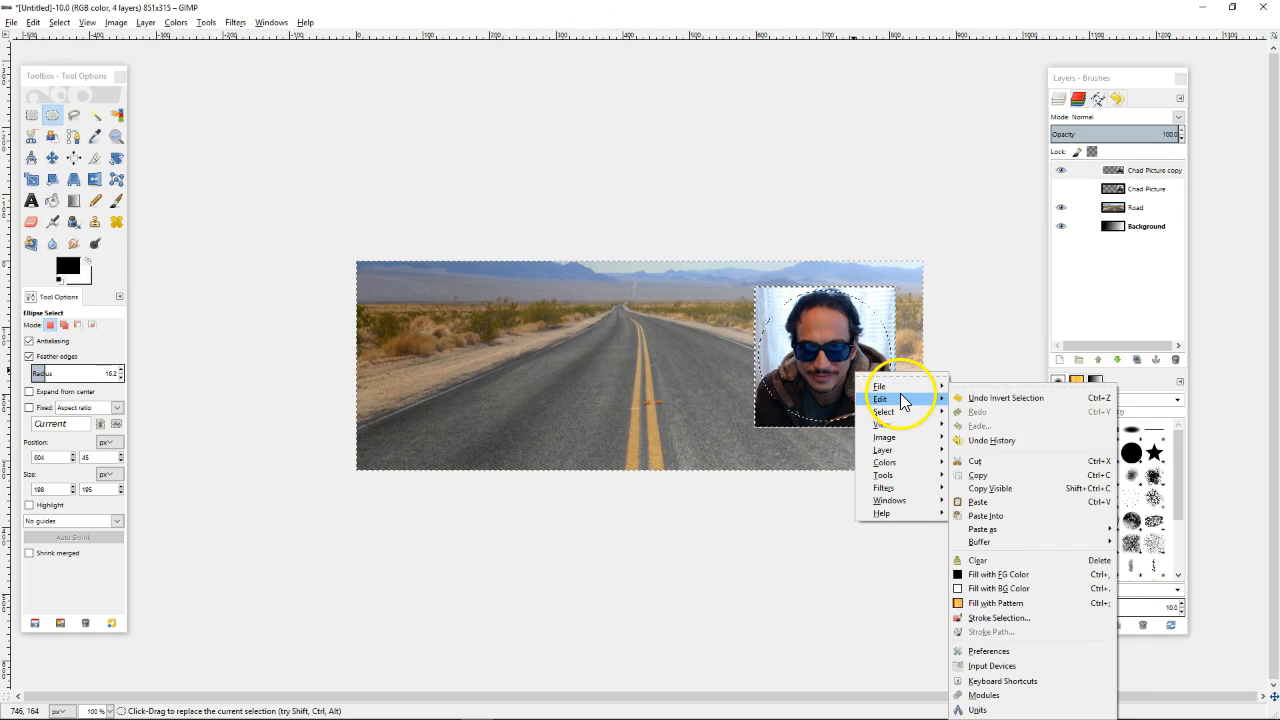
click(990, 461)
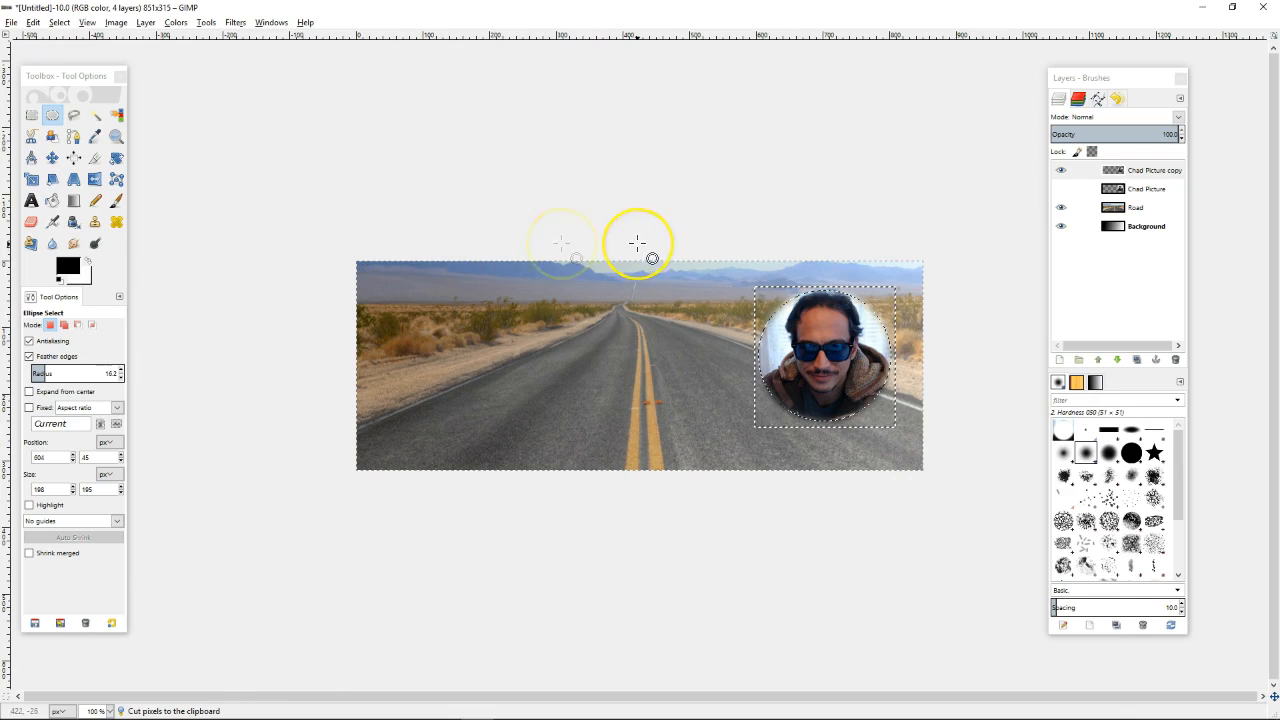
Clear the selection, then slightly drag a layer with the Move tool
key(m)
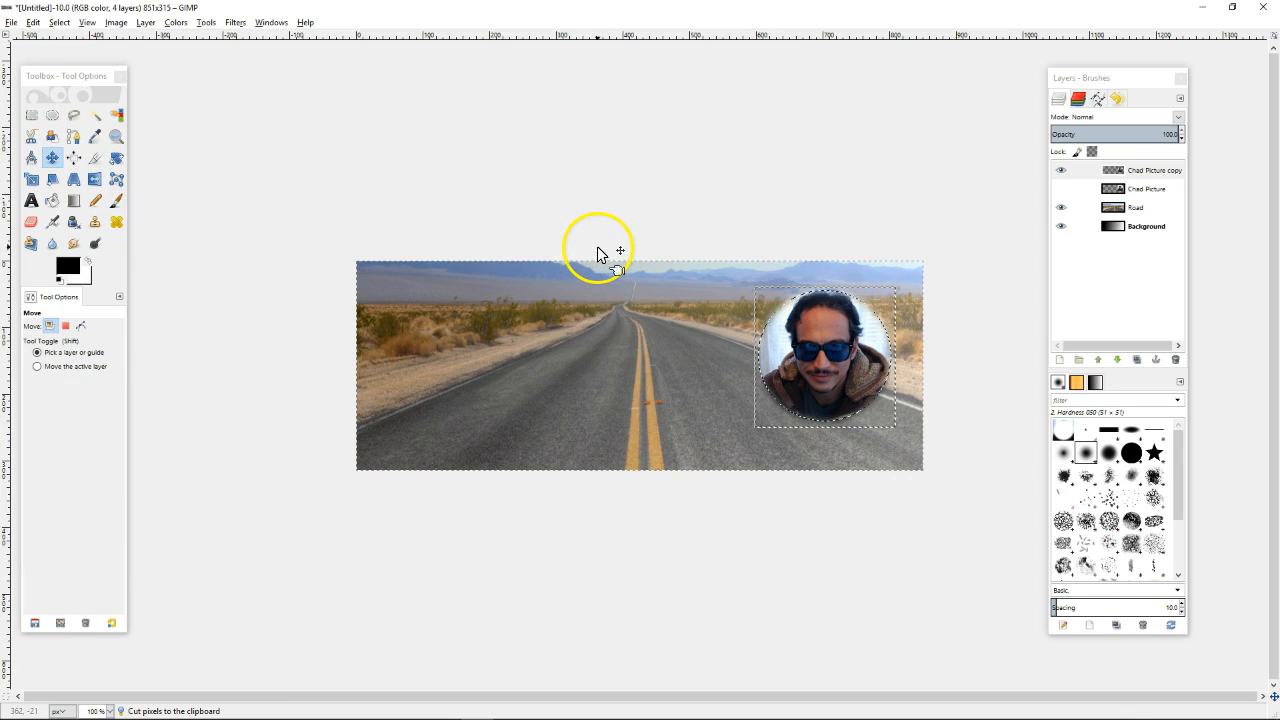
click(59, 22)
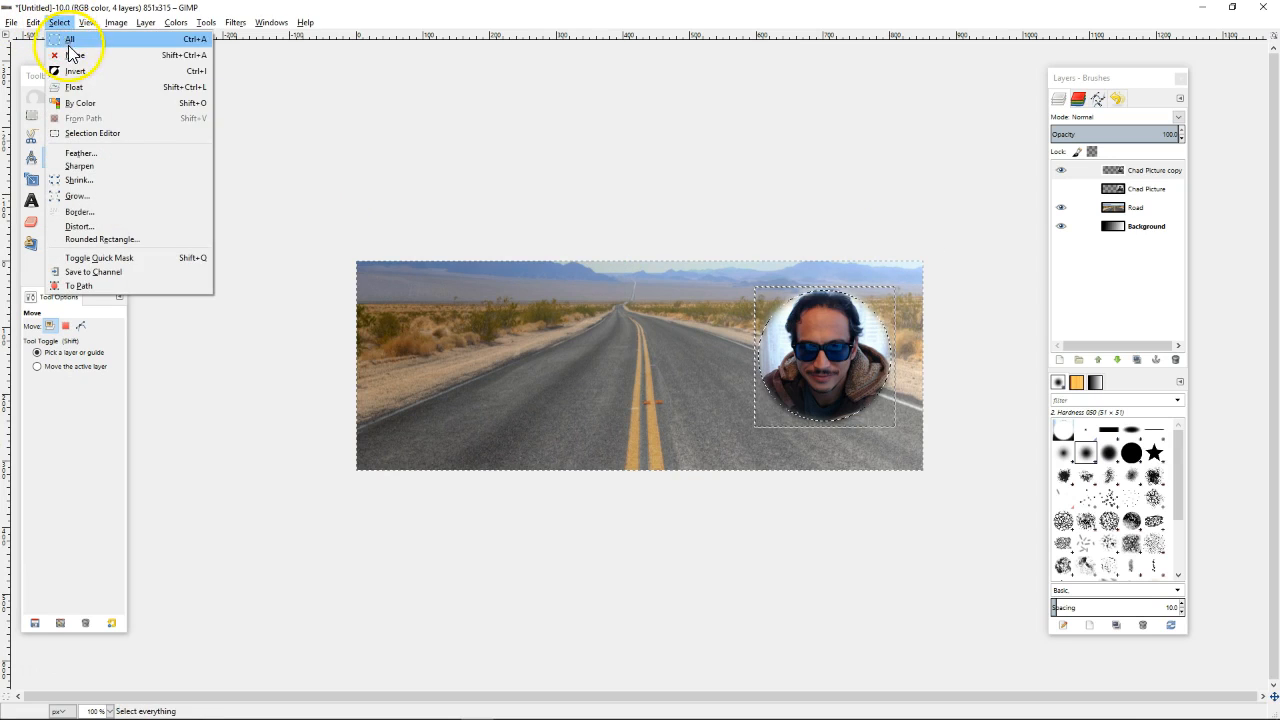
click(74, 54)
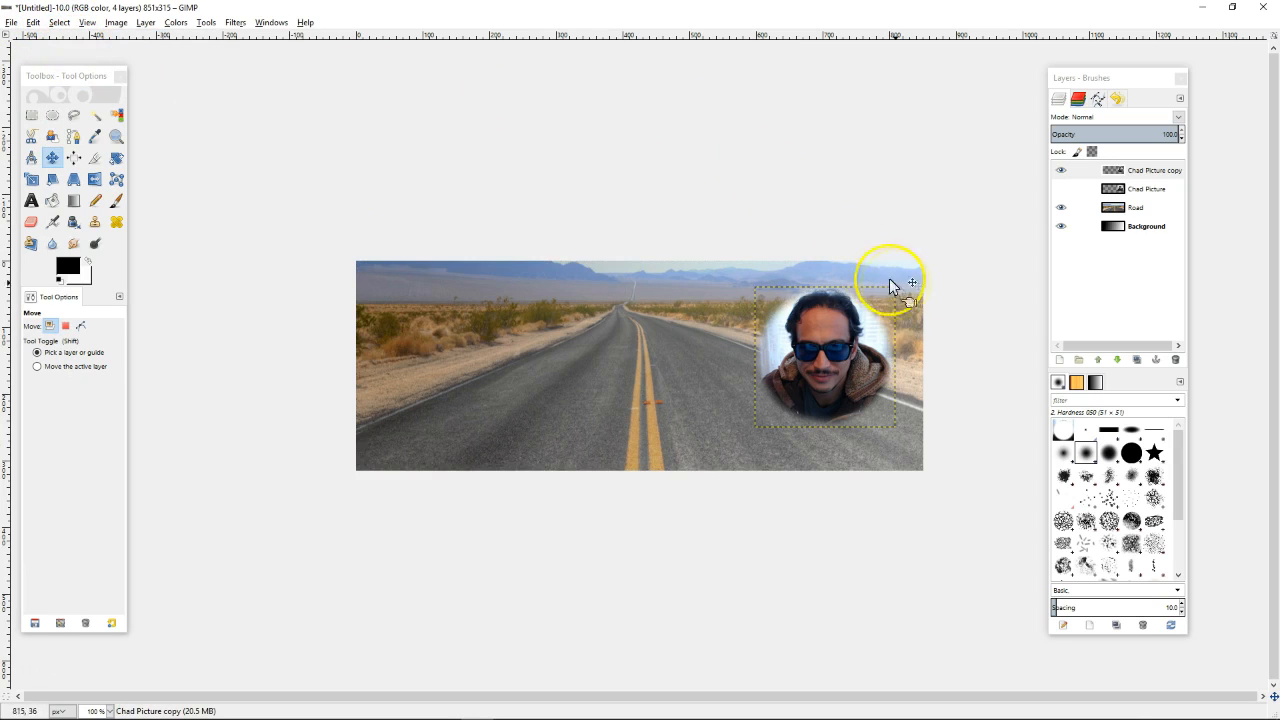
click(1168, 228)
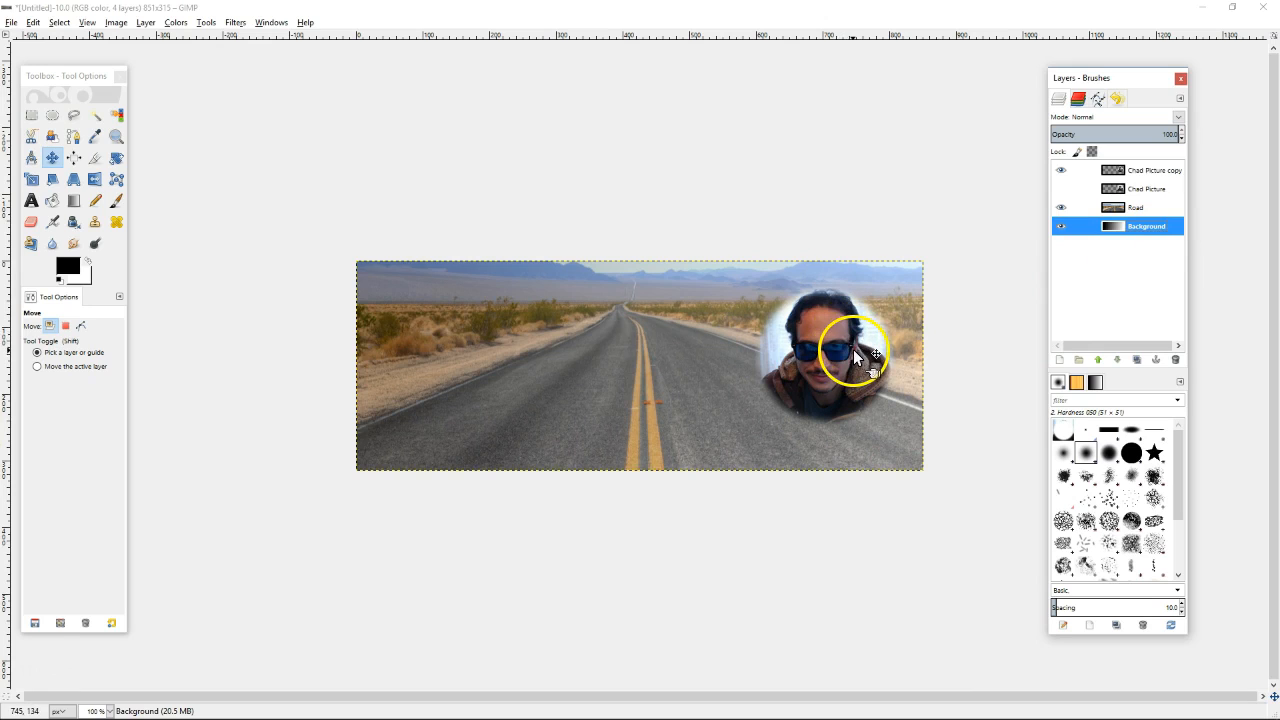
drag(856, 351, 862, 349)
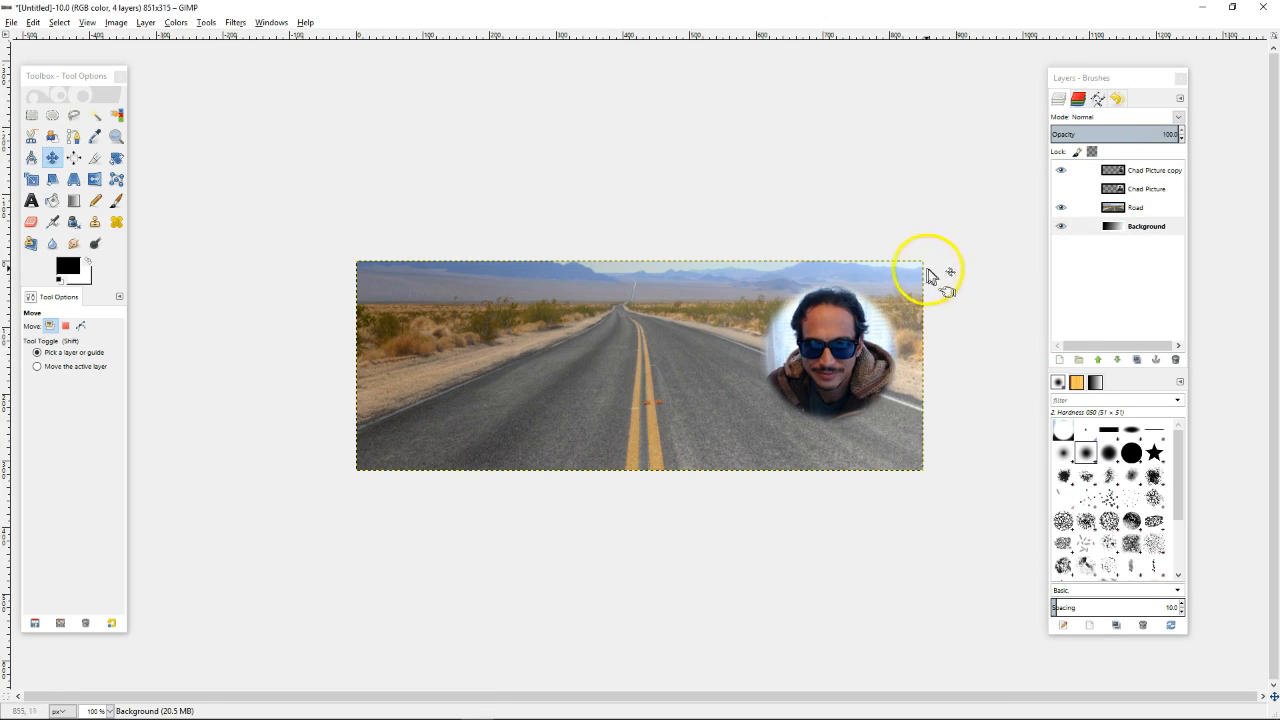
Undo the accidental layer move and clear the selection again
click(35, 23)
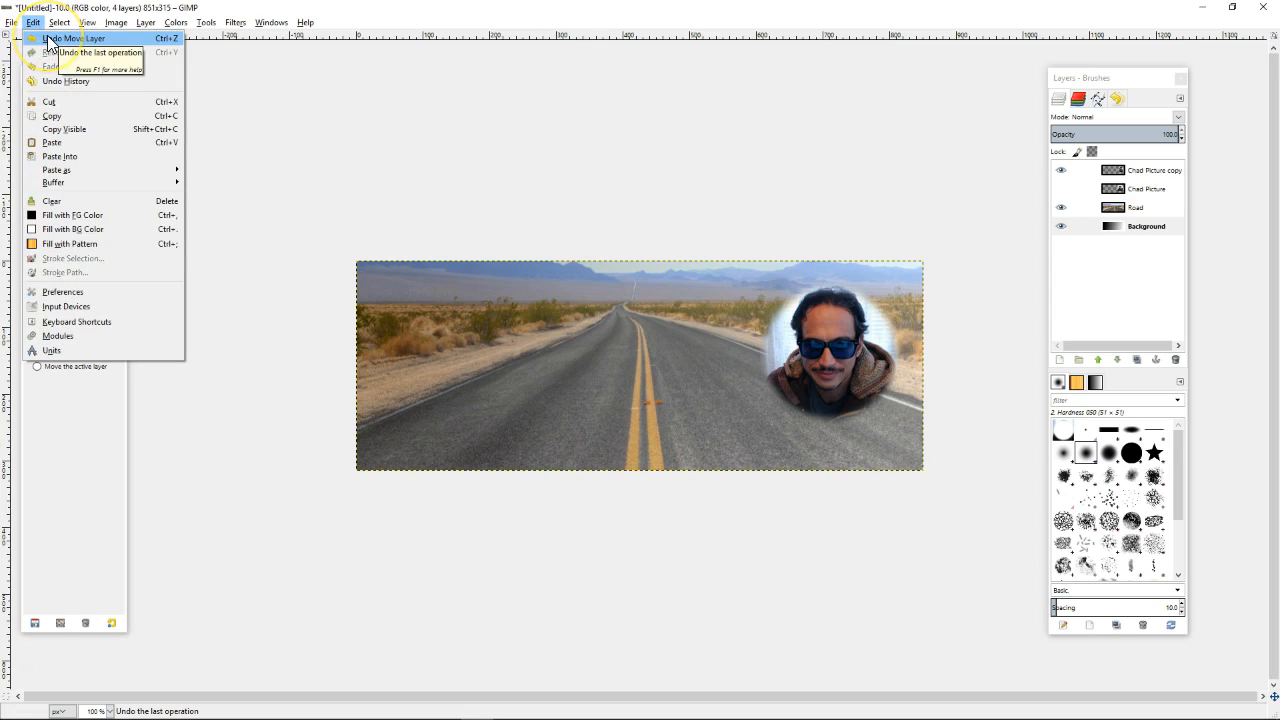
click(51, 40)
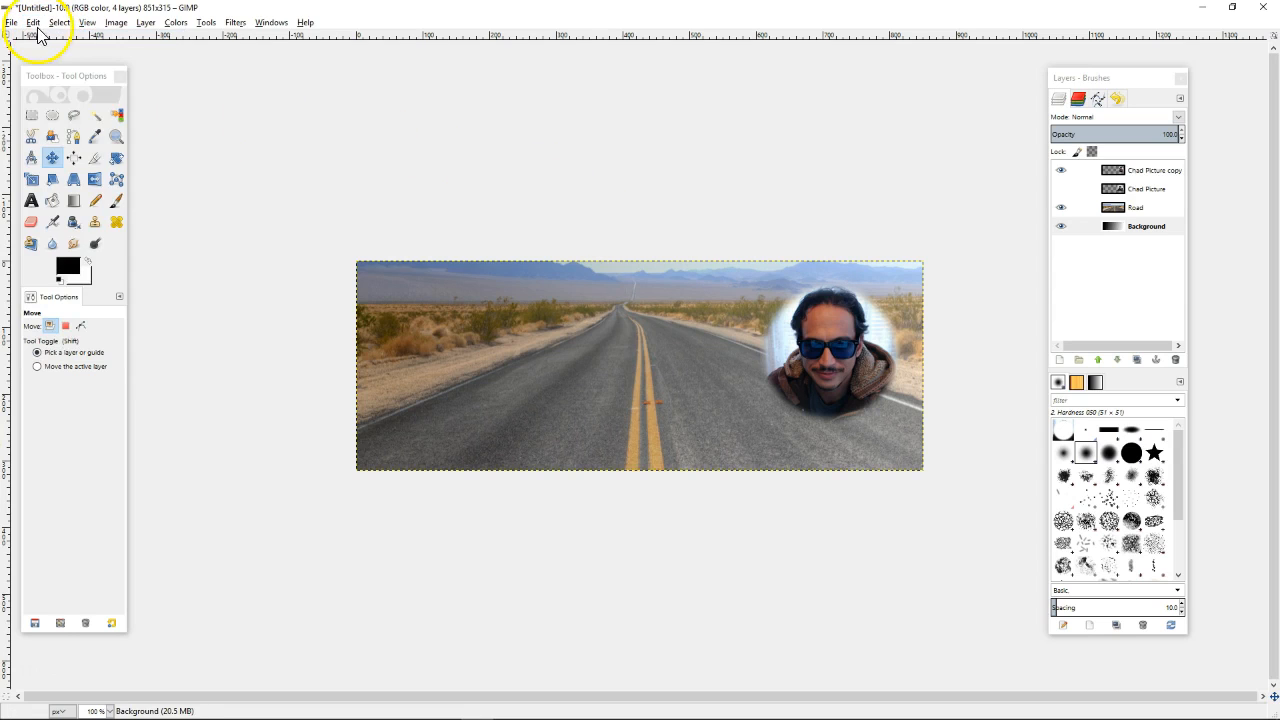
click(34, 22)
click(45, 40)
click(36, 24)
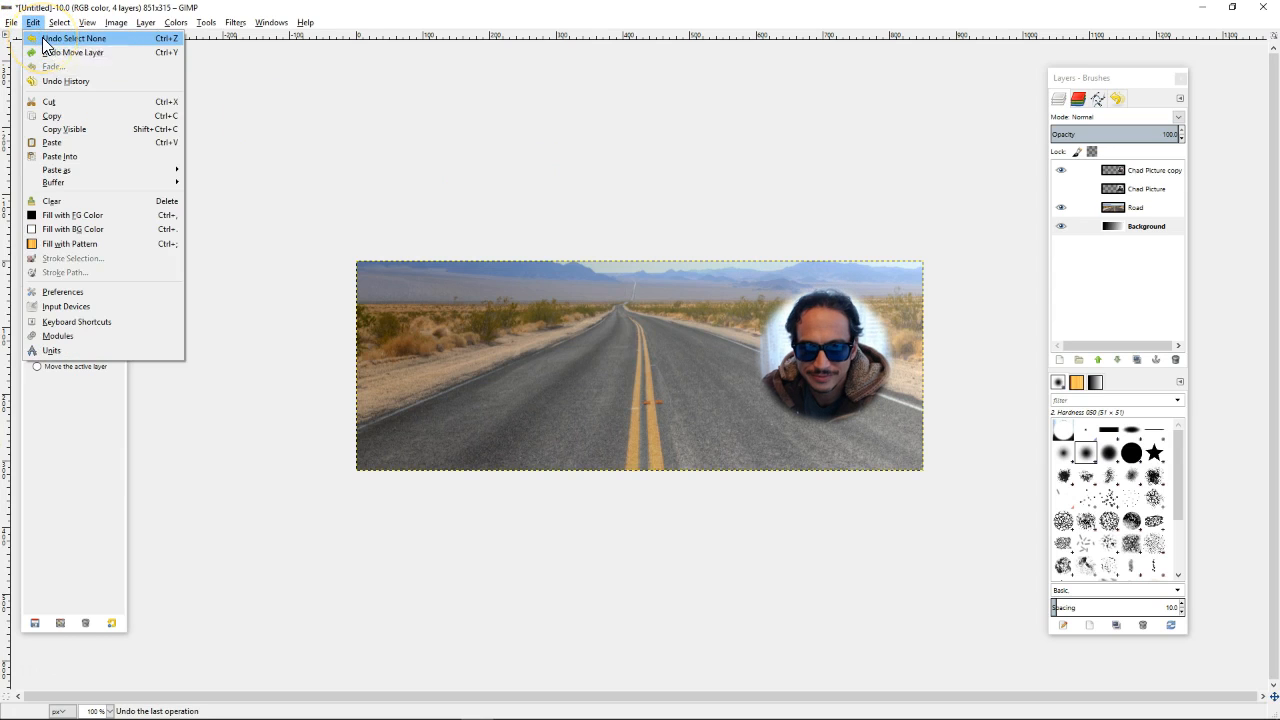
click(42, 39)
click(35, 25)
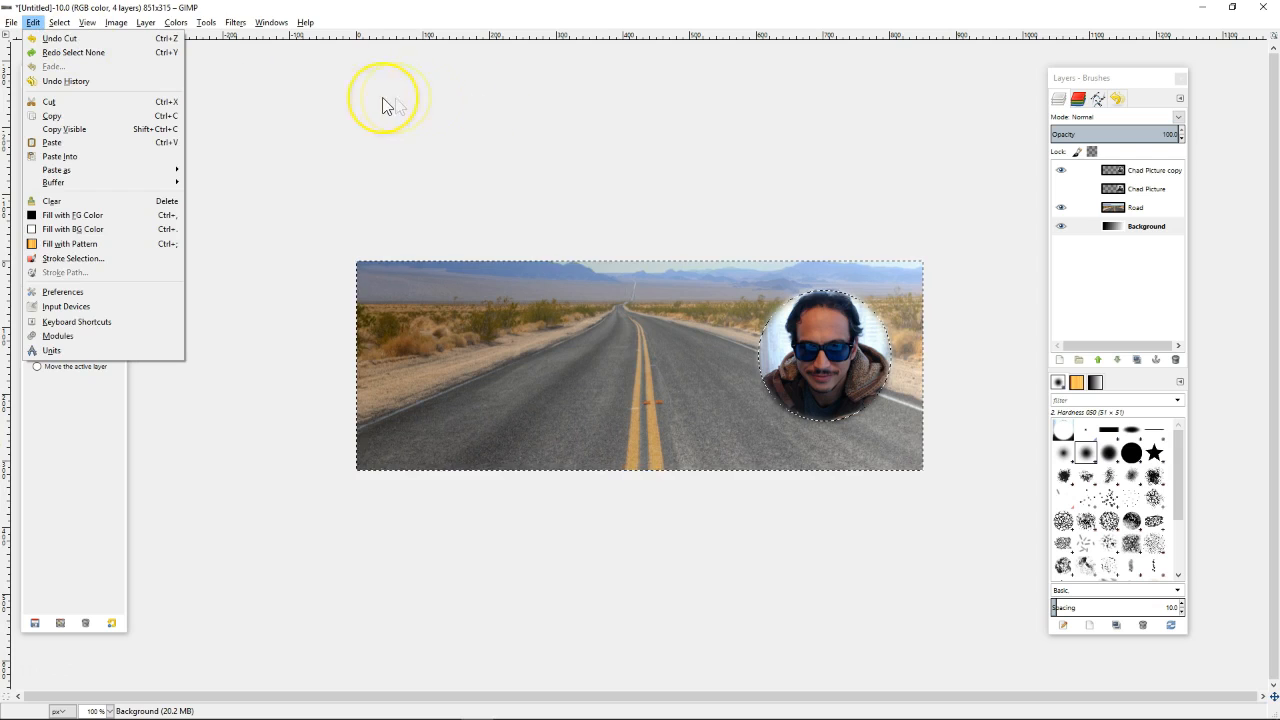
mouse_move(60, 23)
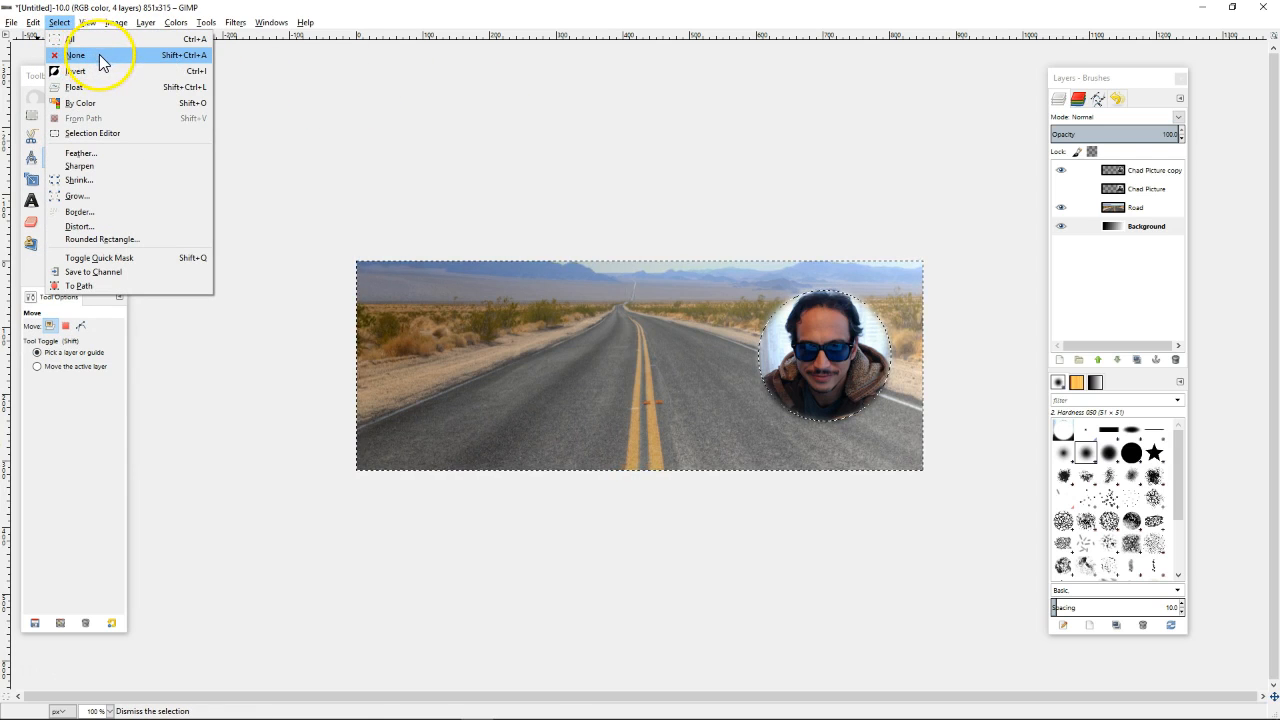
click(100, 56)
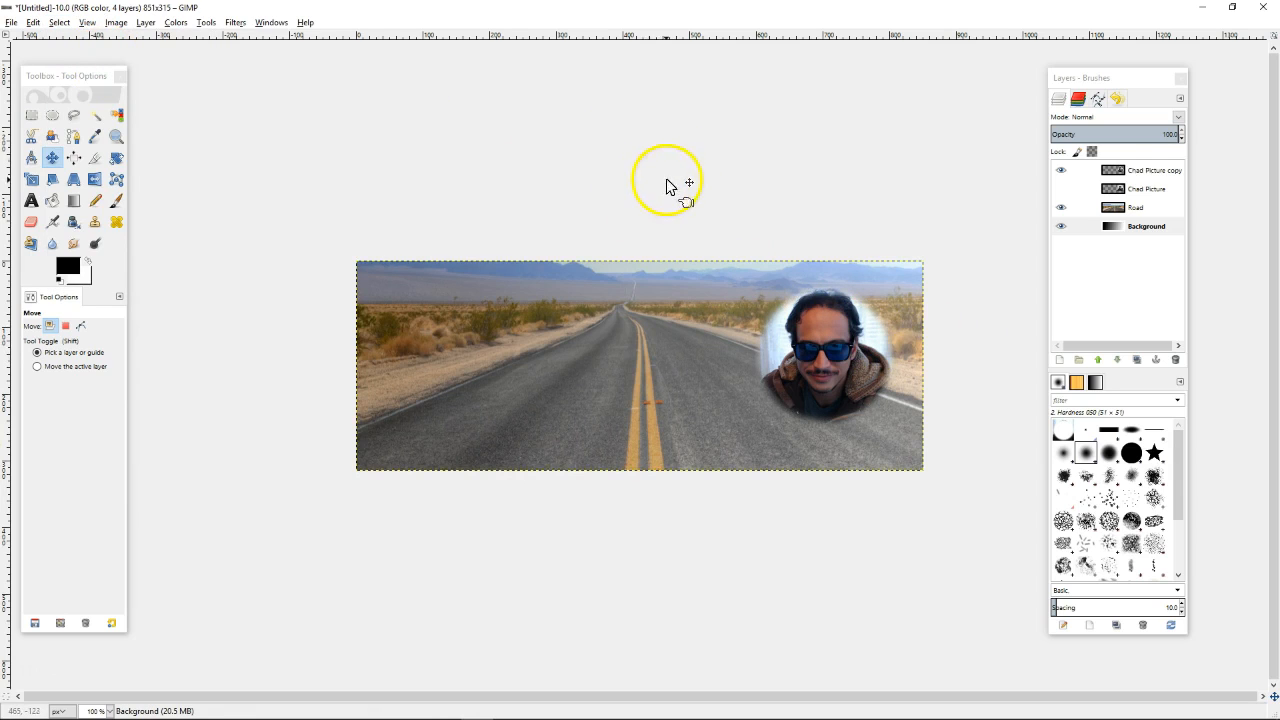
Choose the Text tool and zoom the view to 100%
click(33, 204)
click(33, 205)
key(ctrl+1)
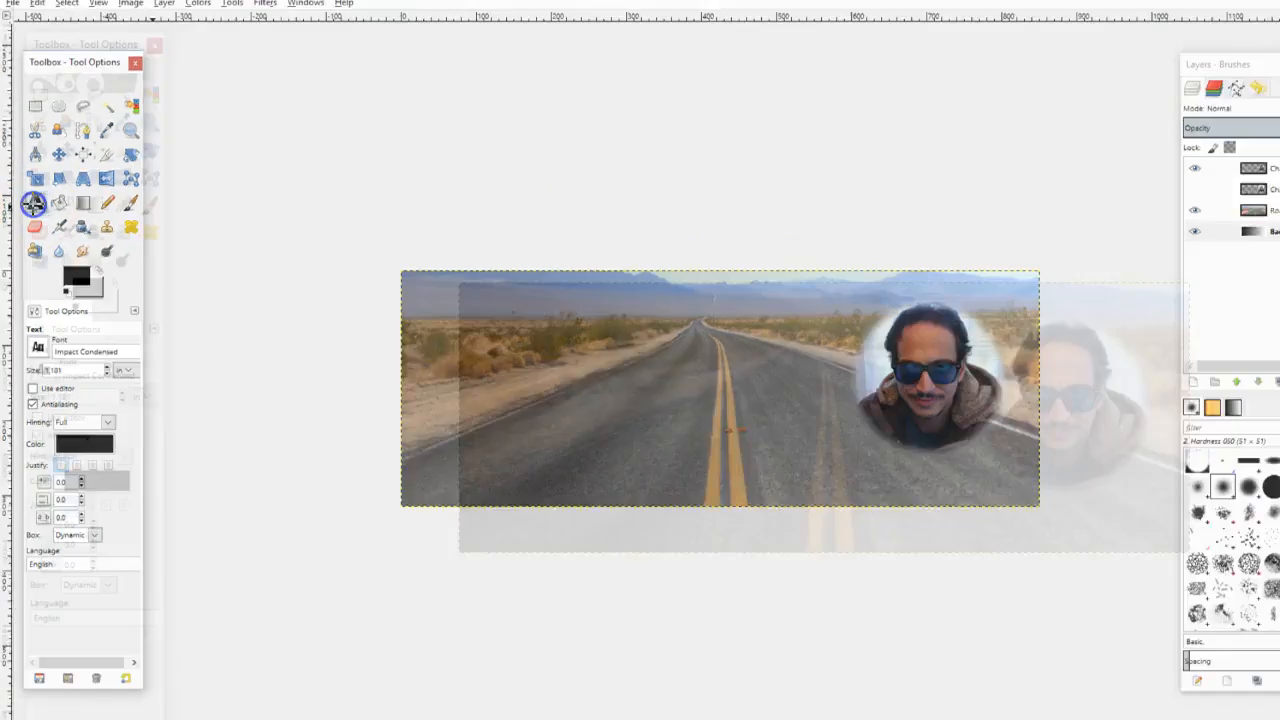
scroll(34, 206, up, 5)
mouse_move(184, 170)
mouse_down()
mouse_move(219, 221)
mouse_move(177, 232)
mouse_move(208, 236)
mouse_move(258, 186)
mouse_up()
drag(143, 103, 188, 168)
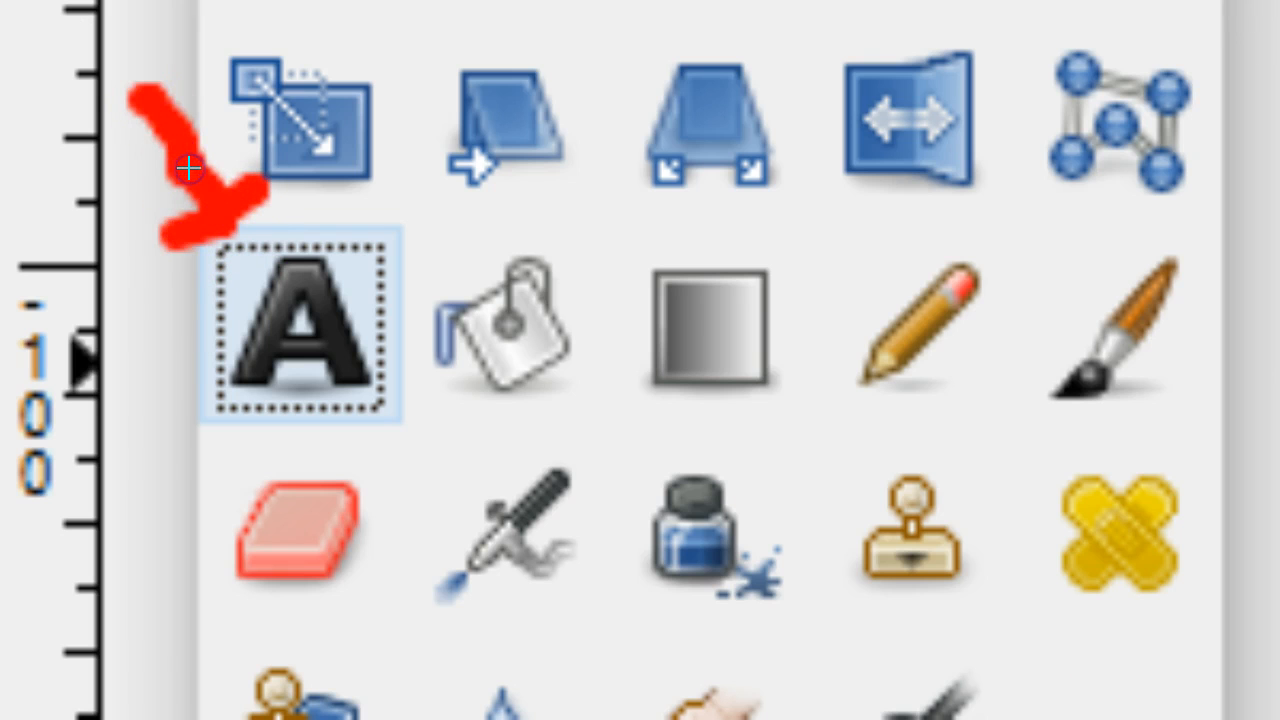
key(Escape)
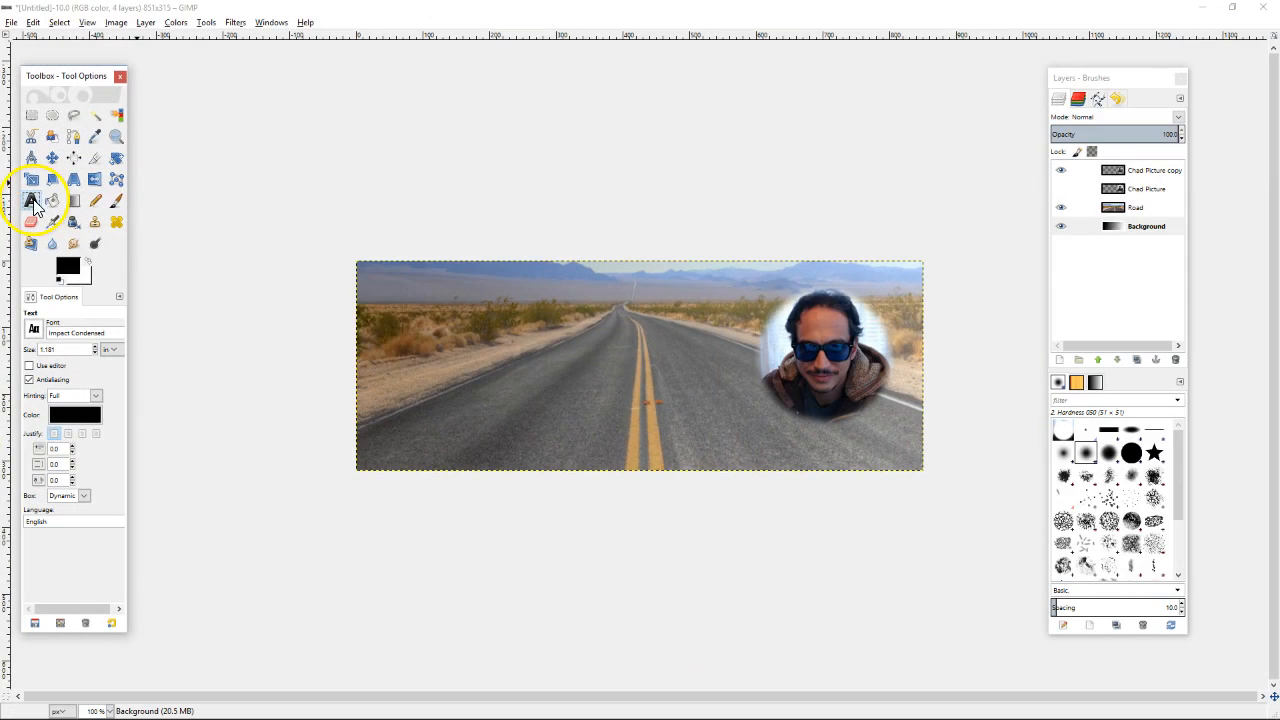
Start a text box near the cover's upper left with white as the text colour
click(432, 318)
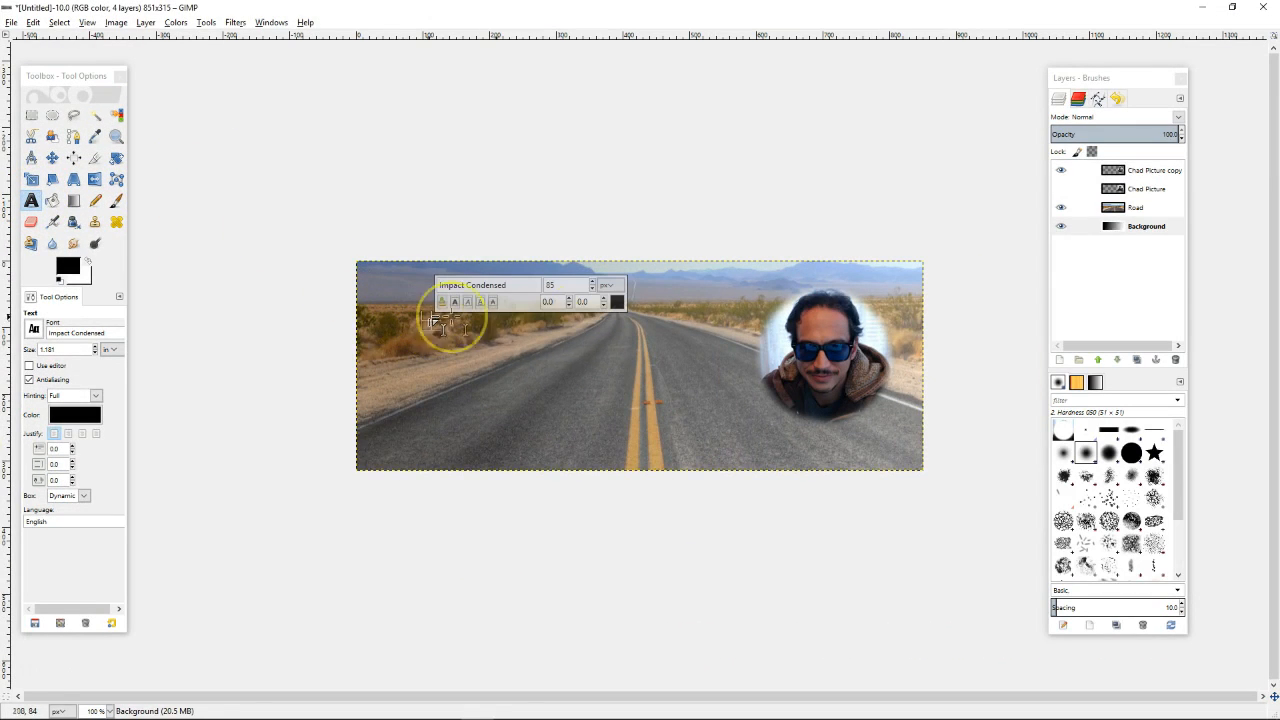
click(616, 302)
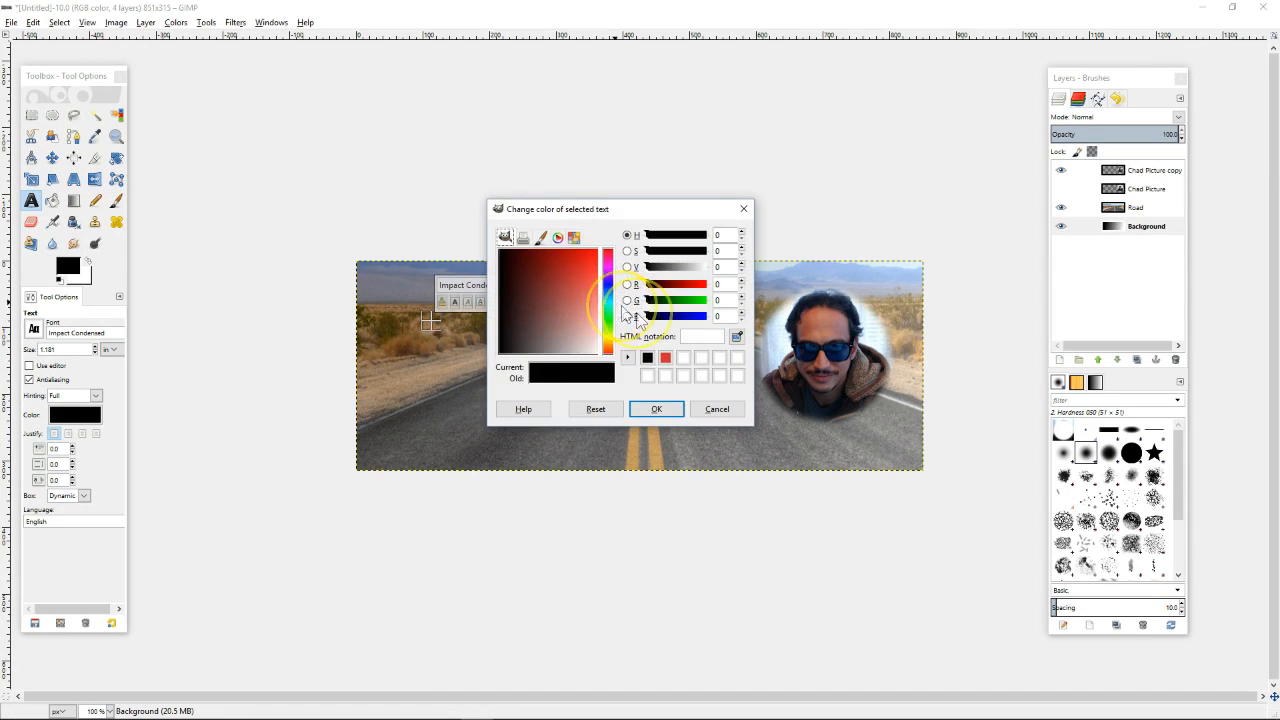
drag(548, 311, 617, 375)
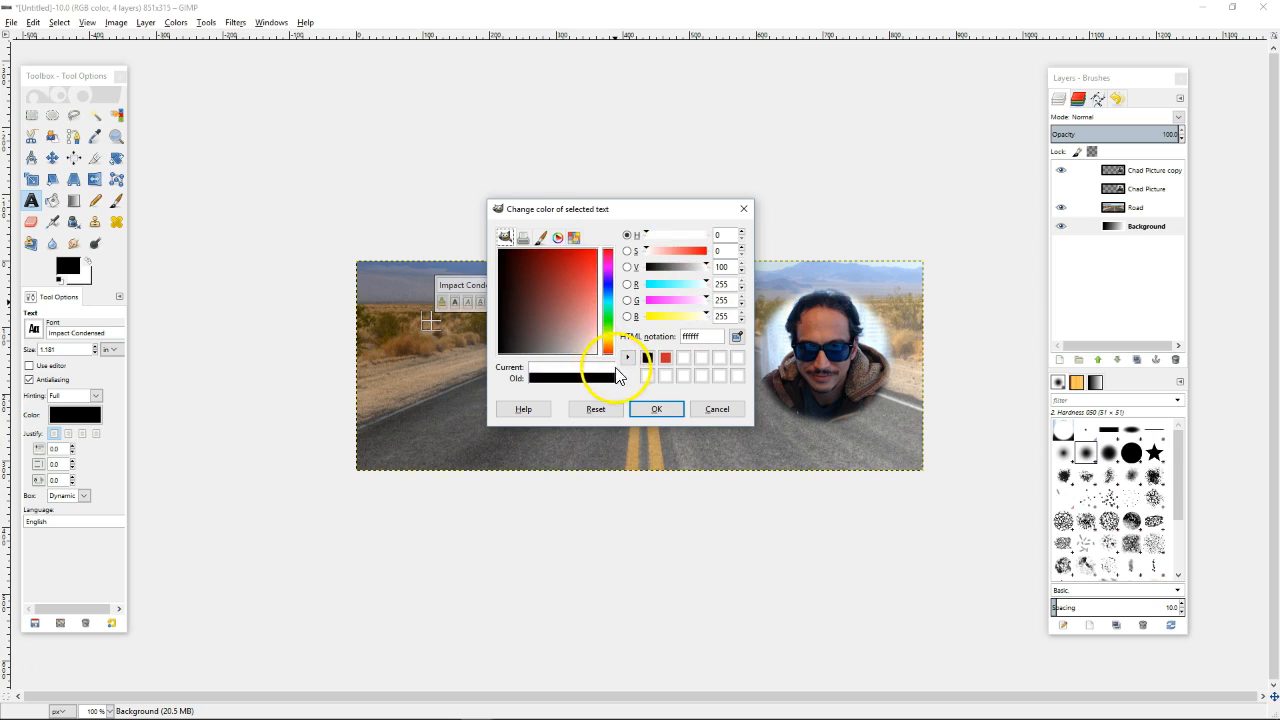
drag(573, 333, 588, 285)
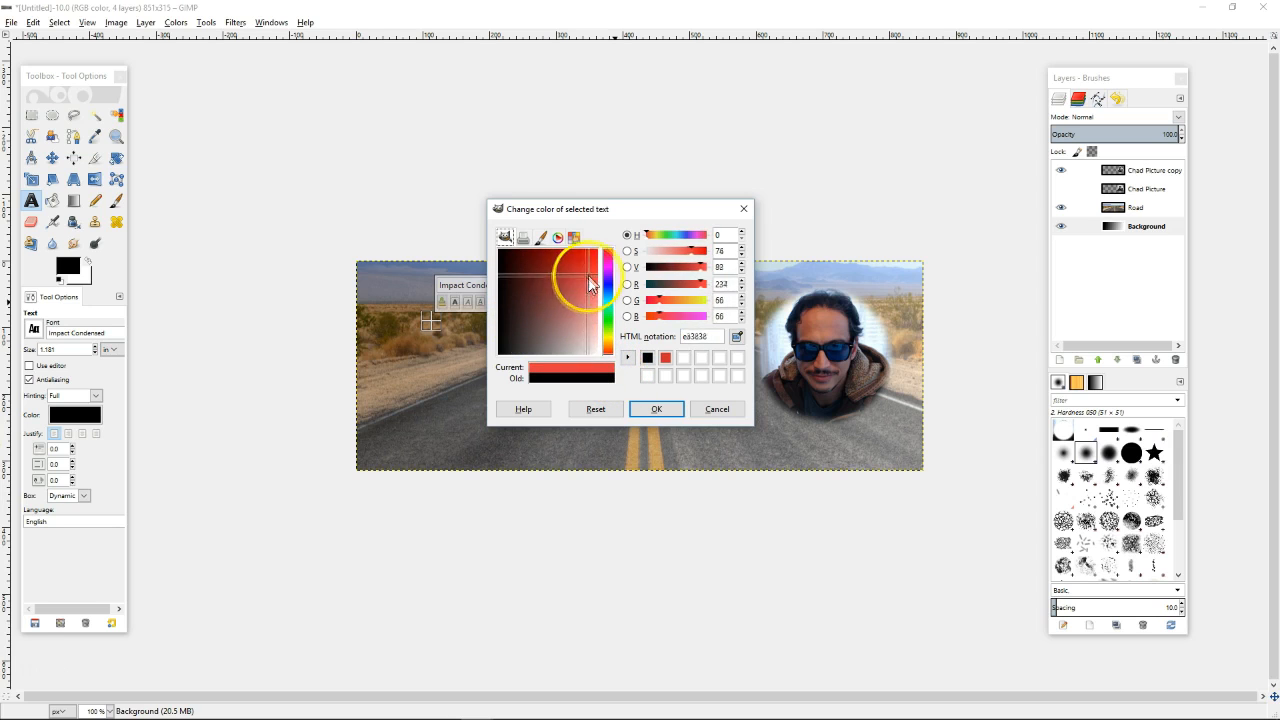
click(610, 281)
drag(610, 281, 613, 372)
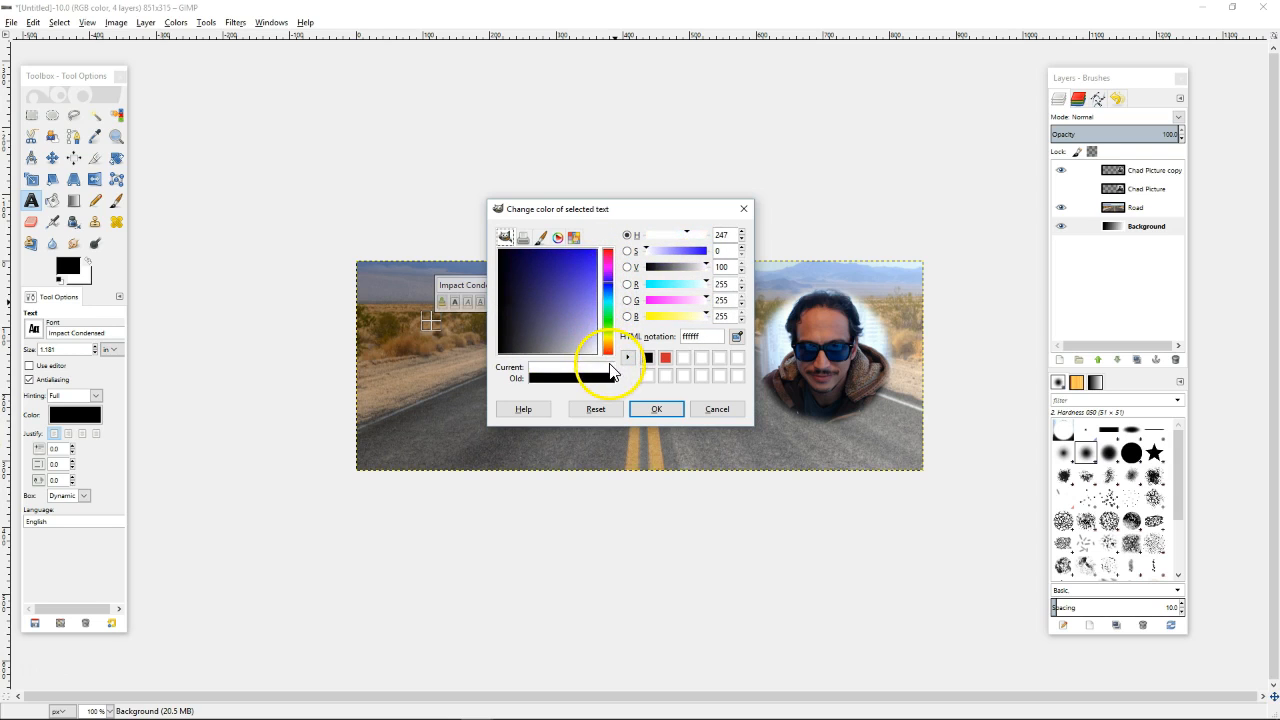
click(655, 415)
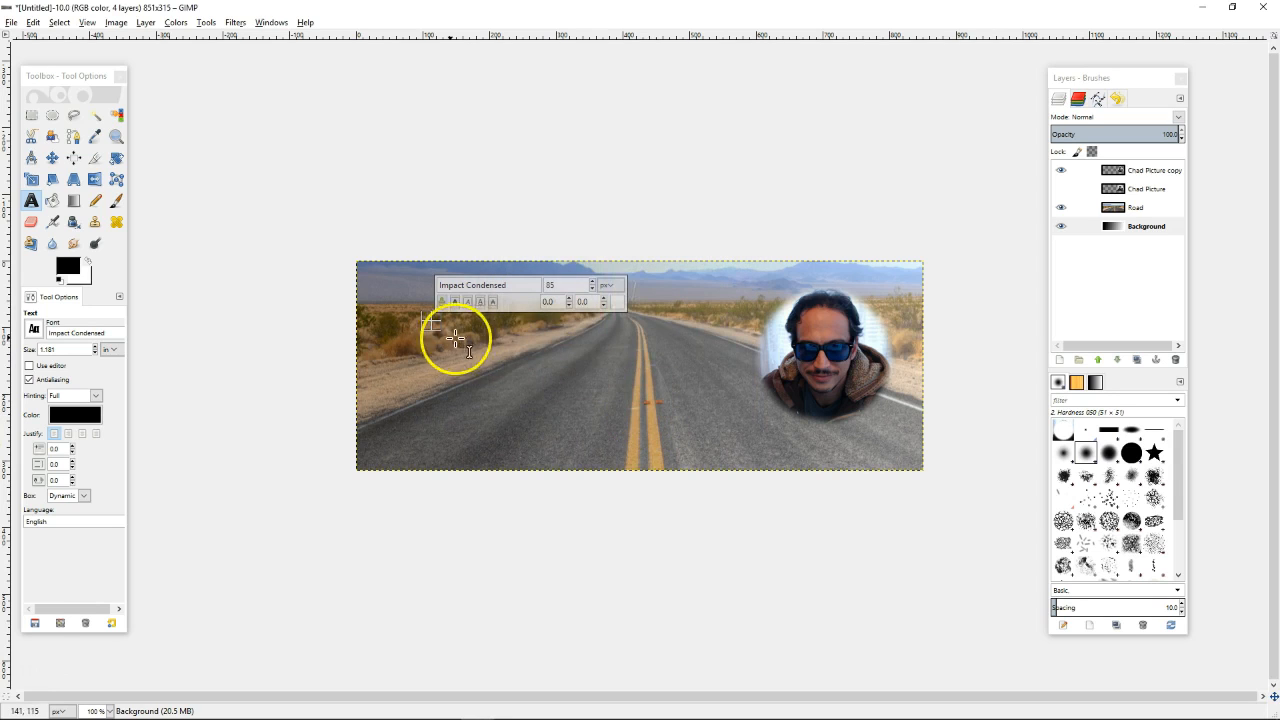
Type the person's name in capitals as the title and move its layer above the road photo
click(433, 321)
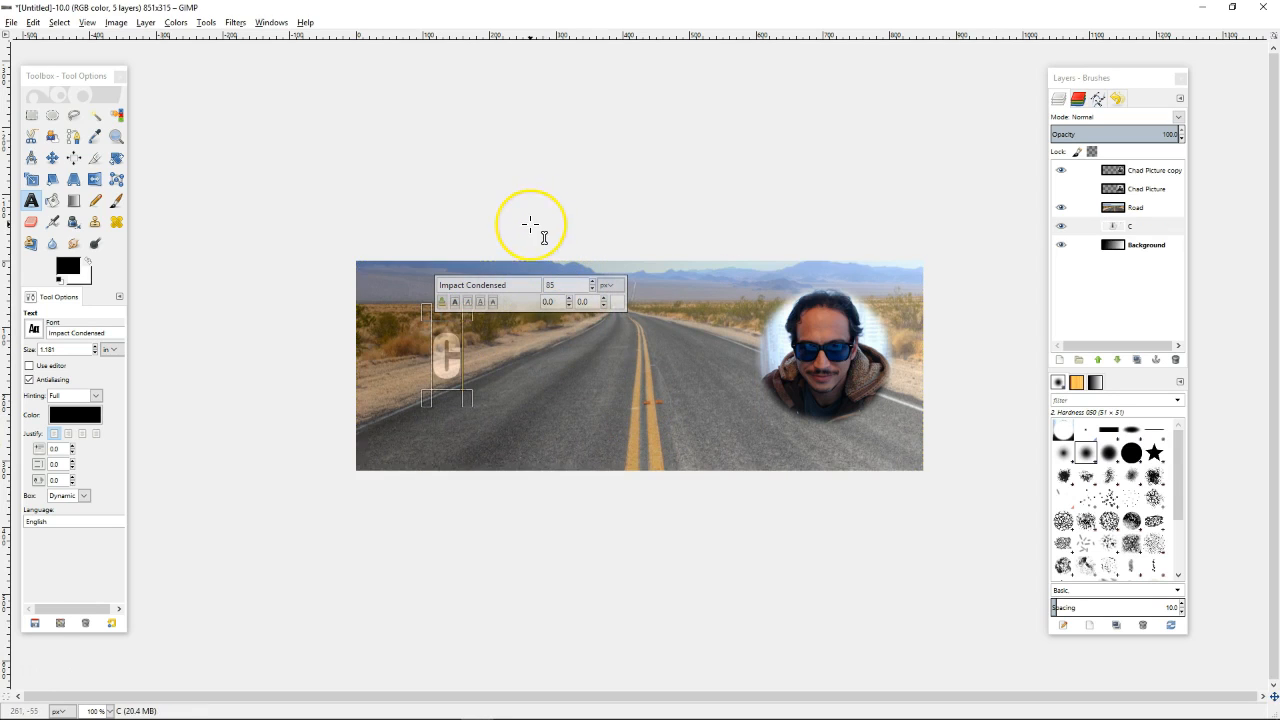
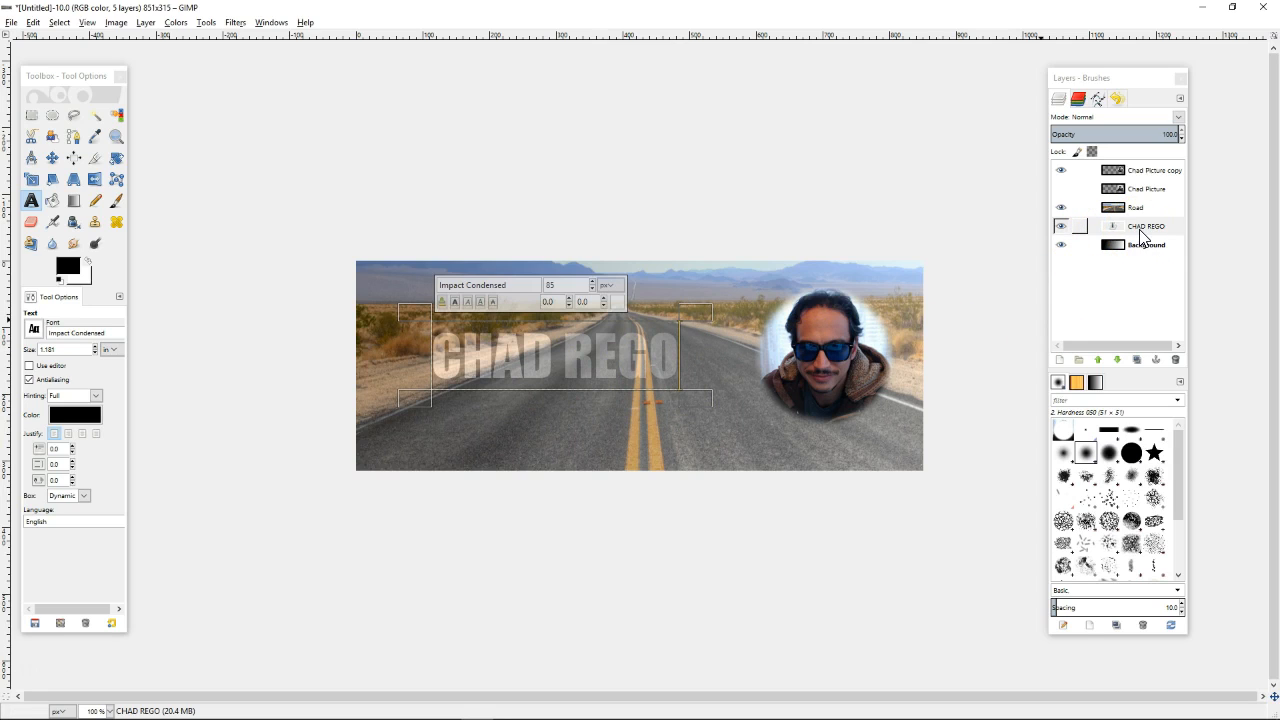
click(1144, 236)
drag(1147, 233, 1141, 208)
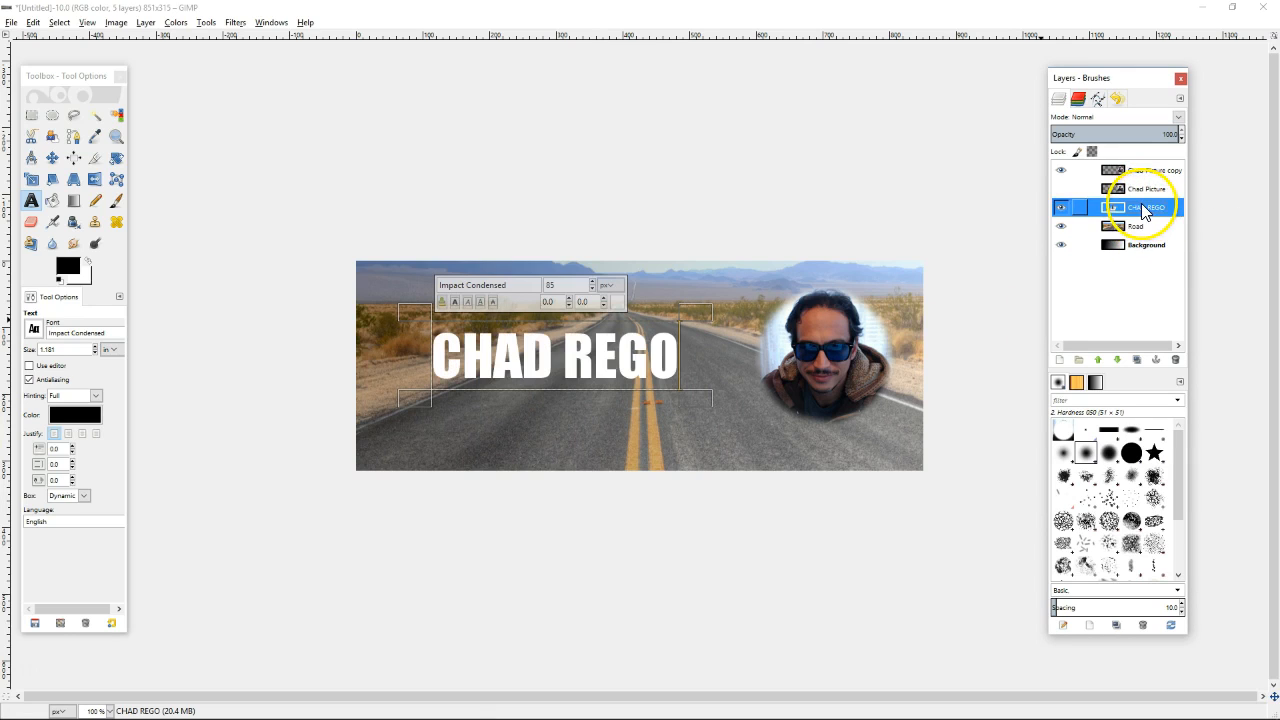
Set the title layer's opacity to about 94%
click(1149, 137)
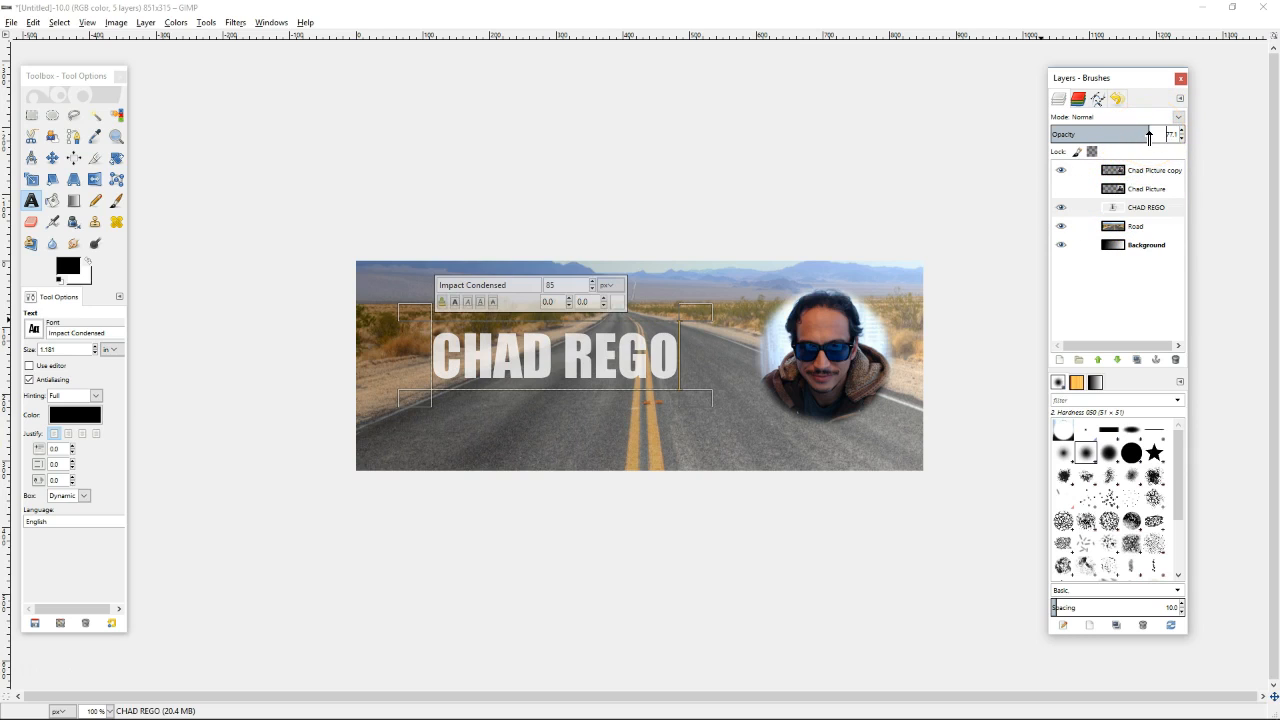
drag(1145, 136, 1105, 136)
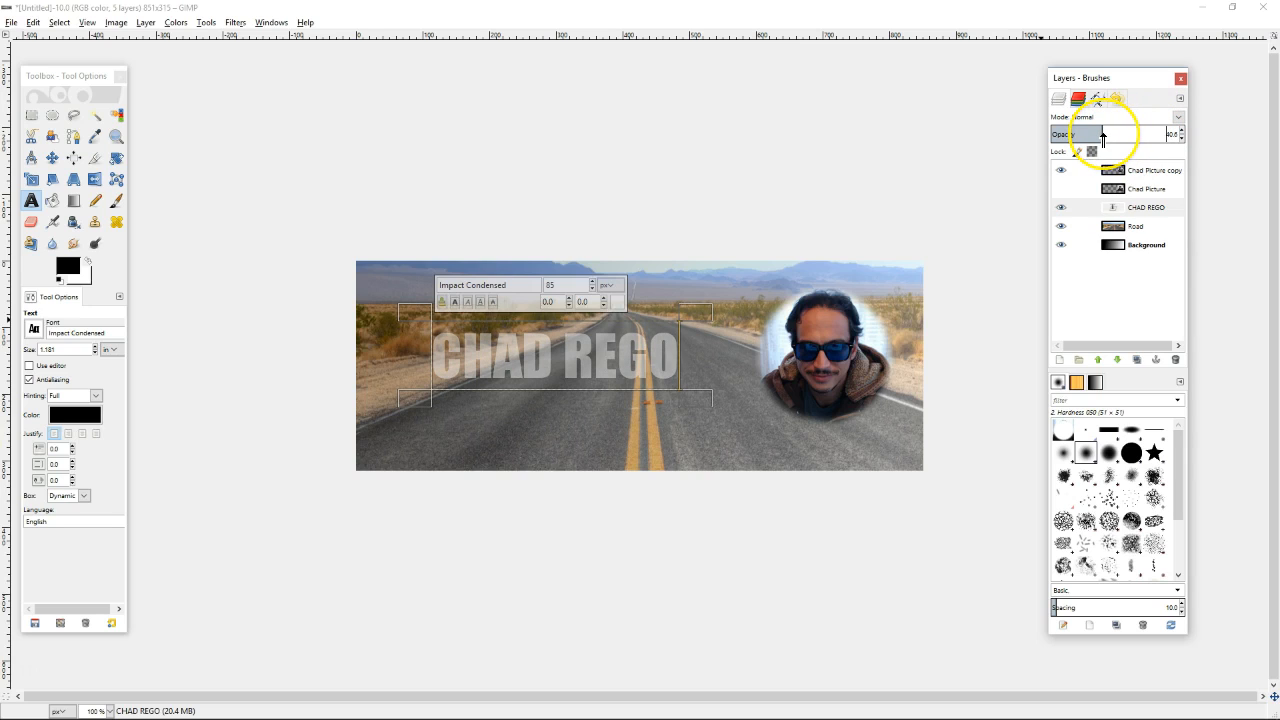
click(1168, 131)
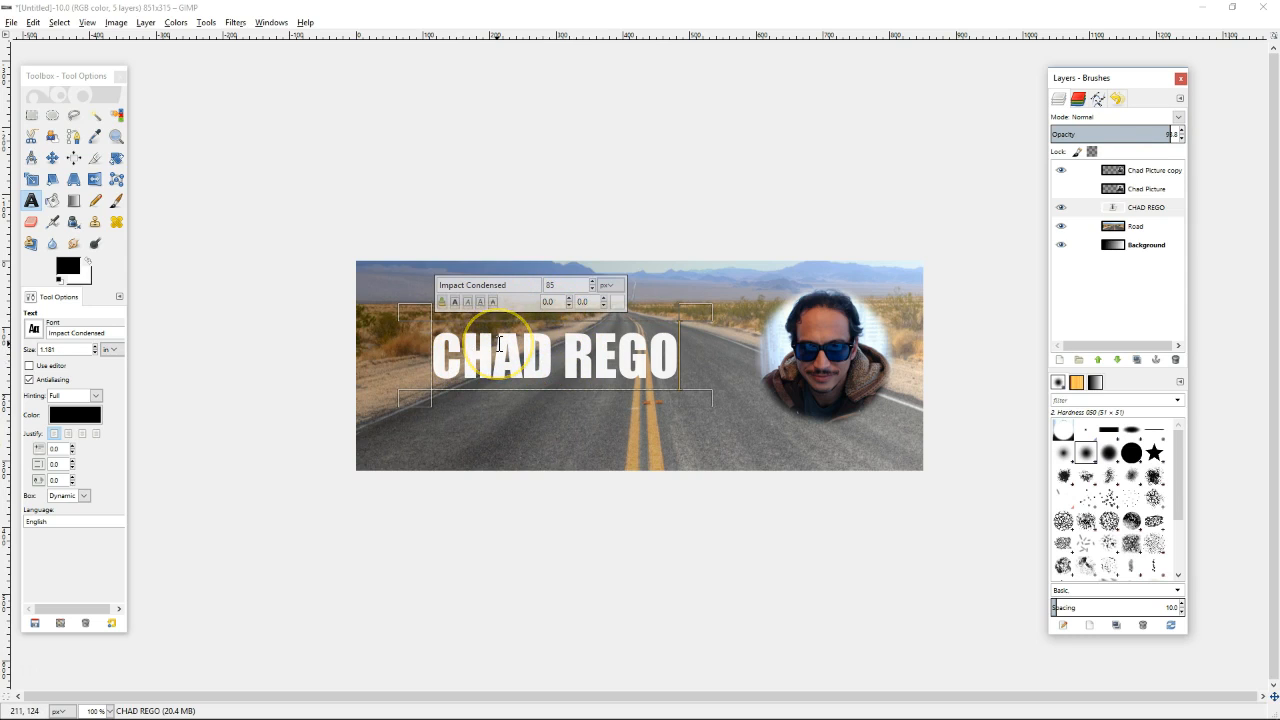
Toggle antialiasing and select the whole title line
click(30, 380)
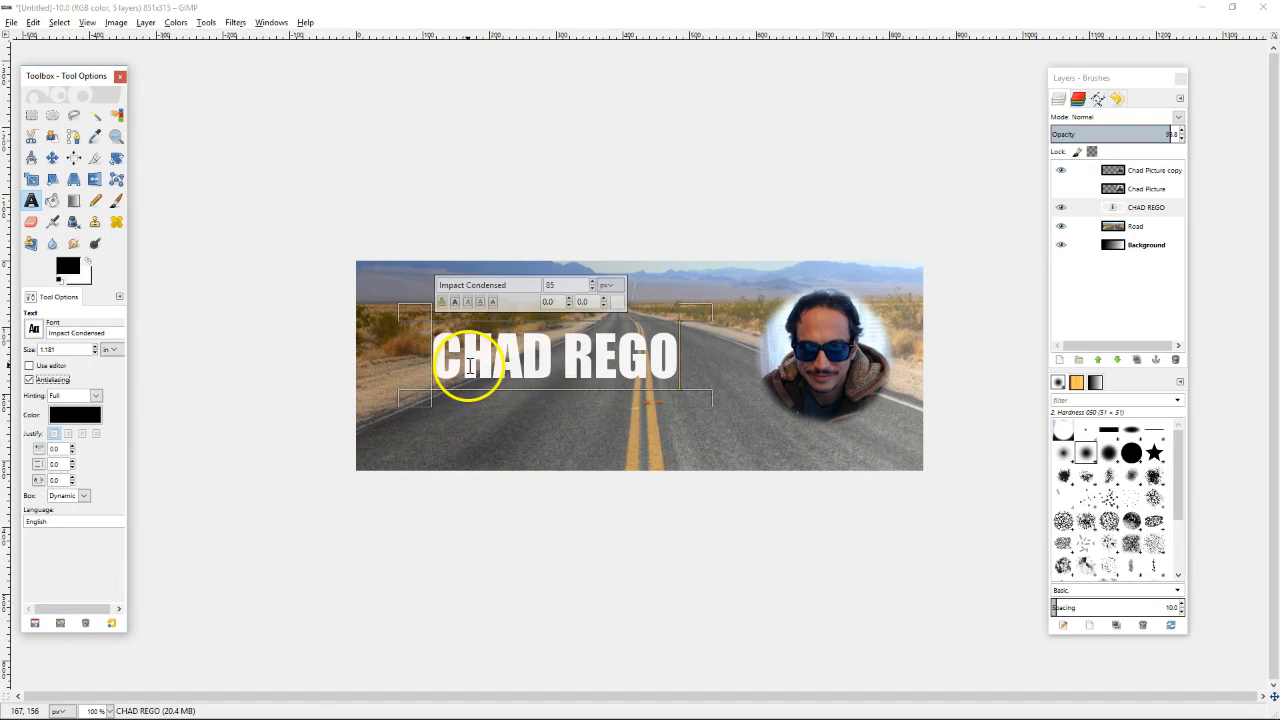
double_click(667, 357)
click(649, 354)
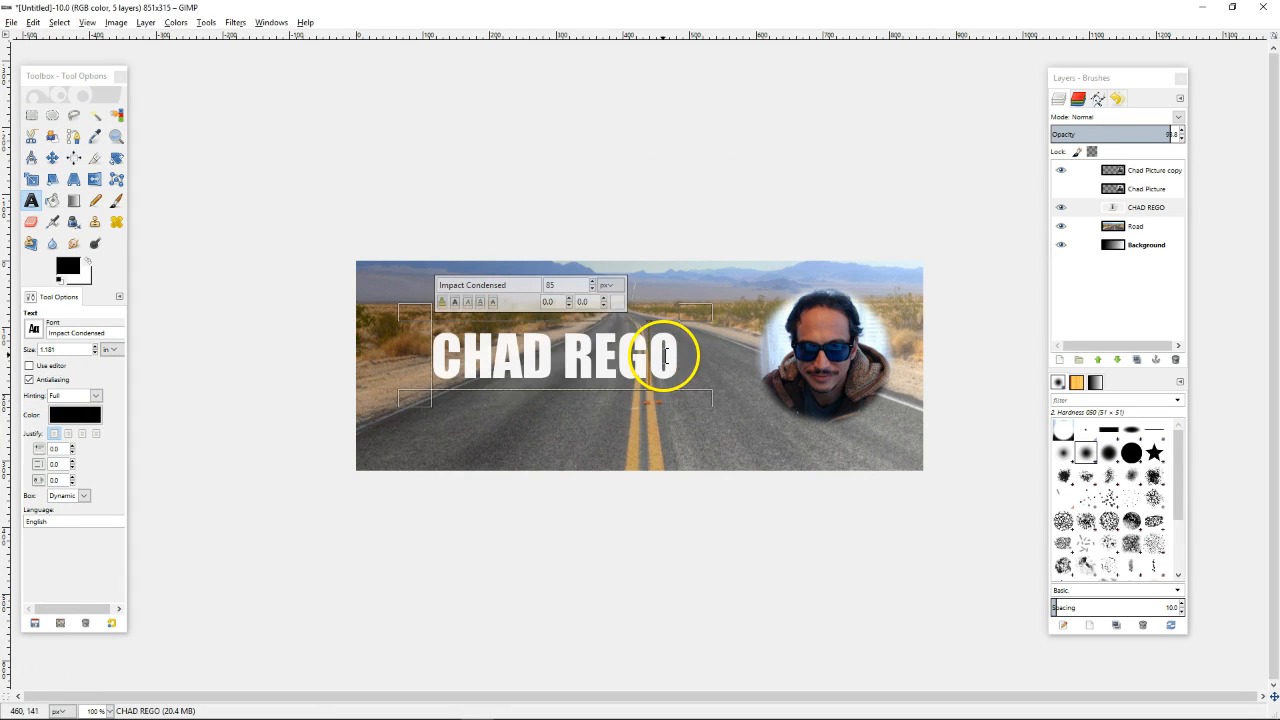
double_click(632, 350)
click(586, 364)
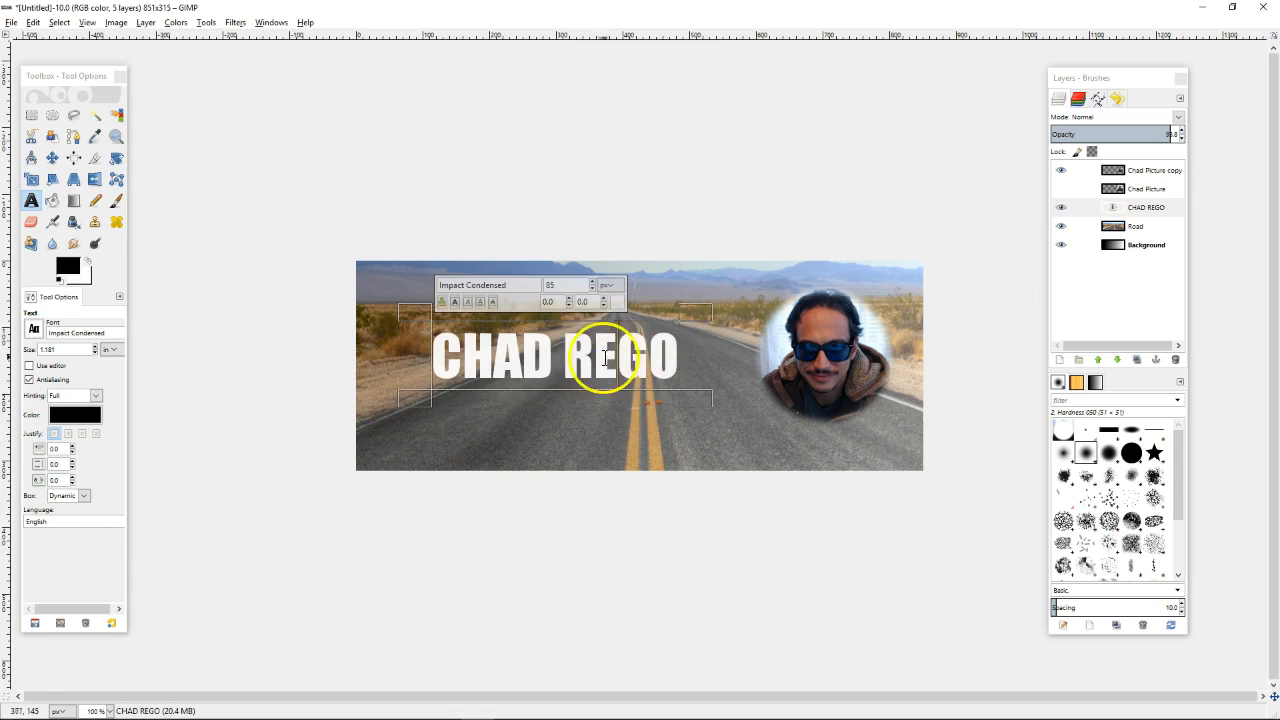
triple_click(572, 358)
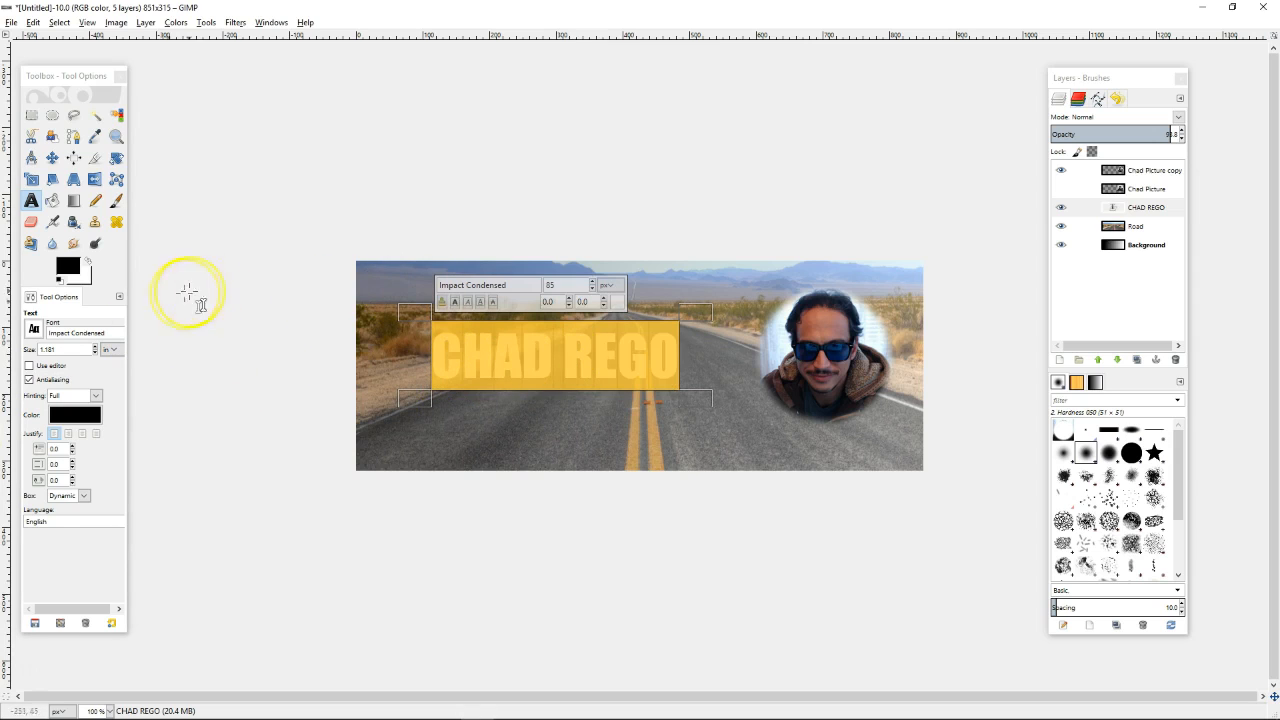
Try Josefin Slab Bold on the title, then set the font back to Impact Condensed
click(58, 330)
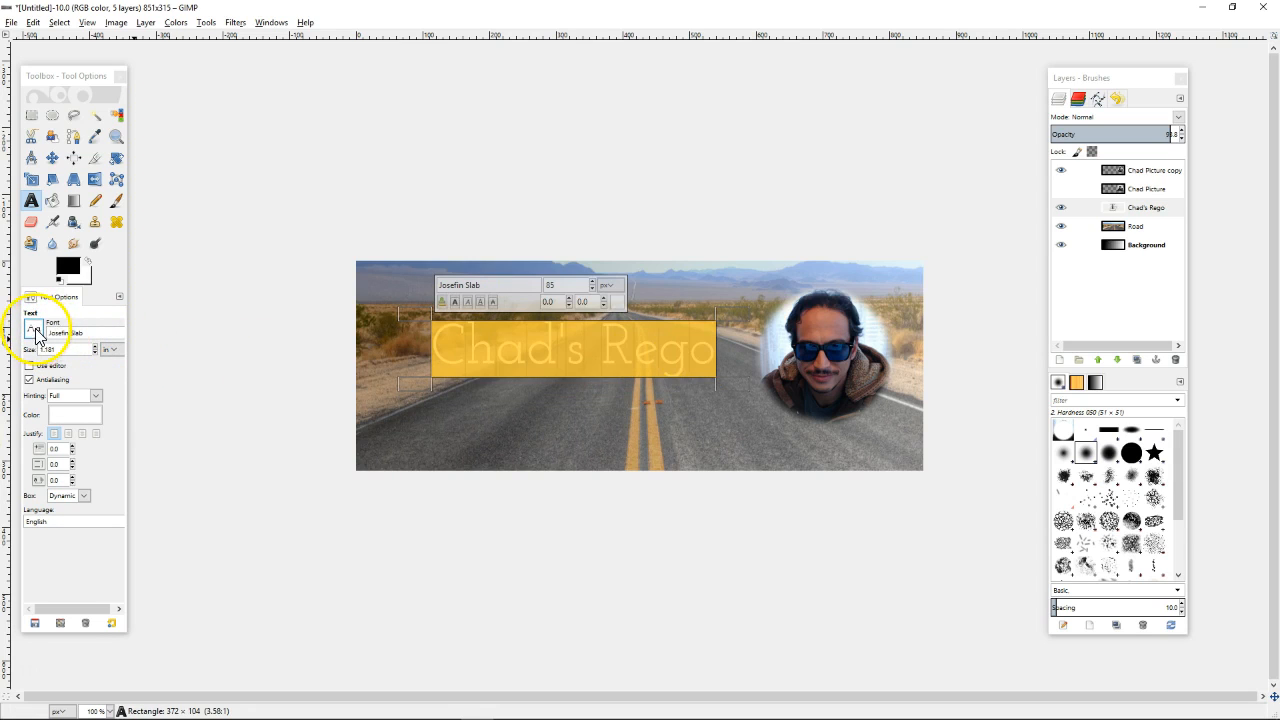
click(37, 332)
click(72, 372)
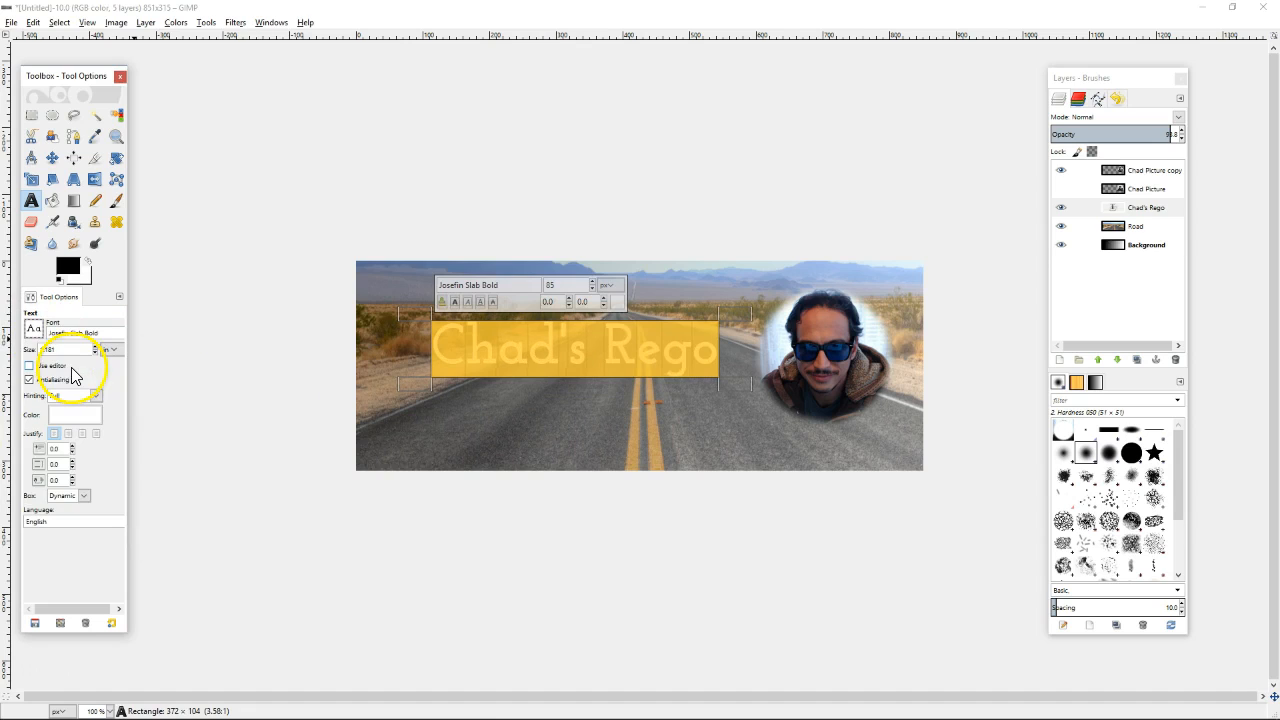
click(36, 333)
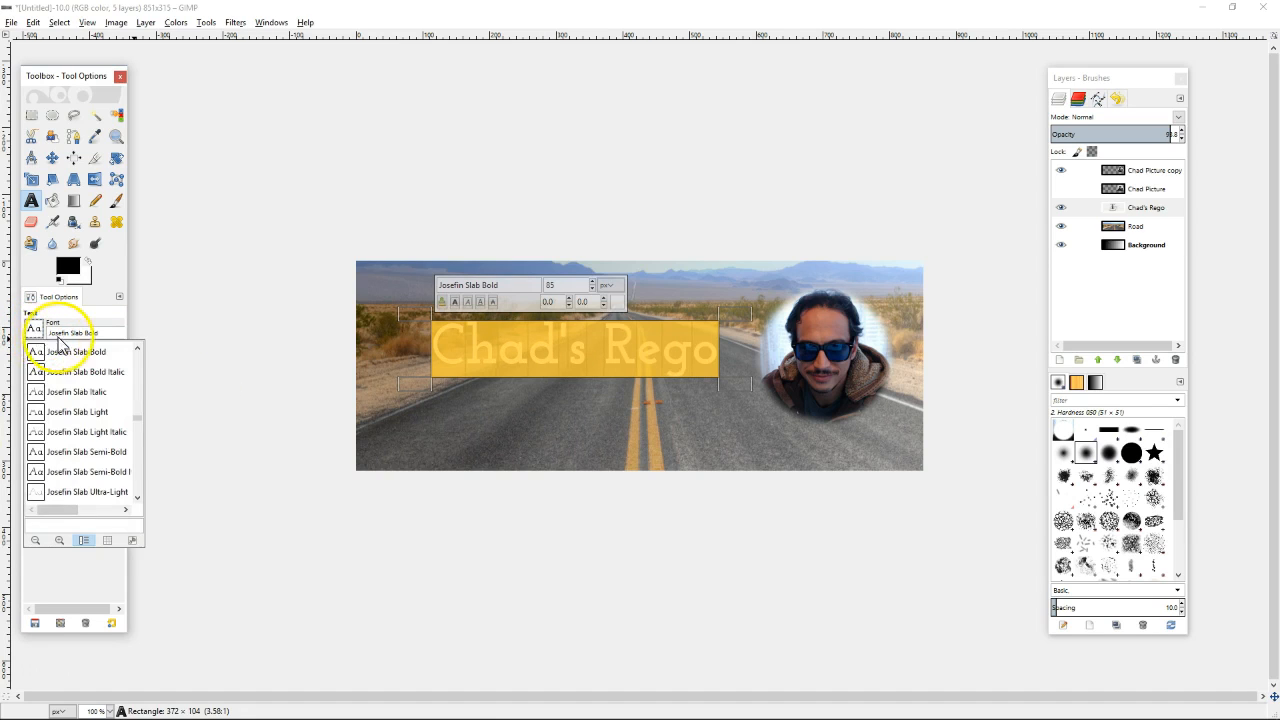
click(64, 333)
double_click(64, 333)
drag(114, 336, 29, 333)
text(Impact Condensed)
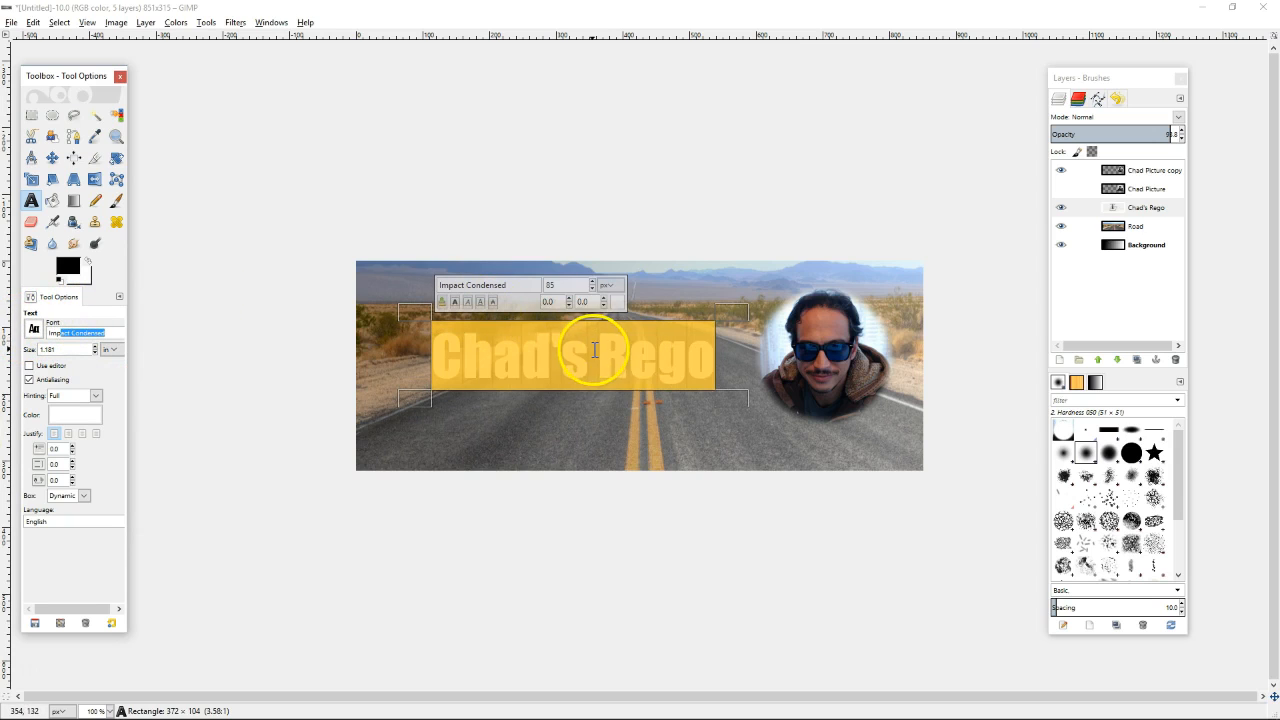
Edit the title text, deleting the apostrophe and extra s after the first name
click(595, 350)
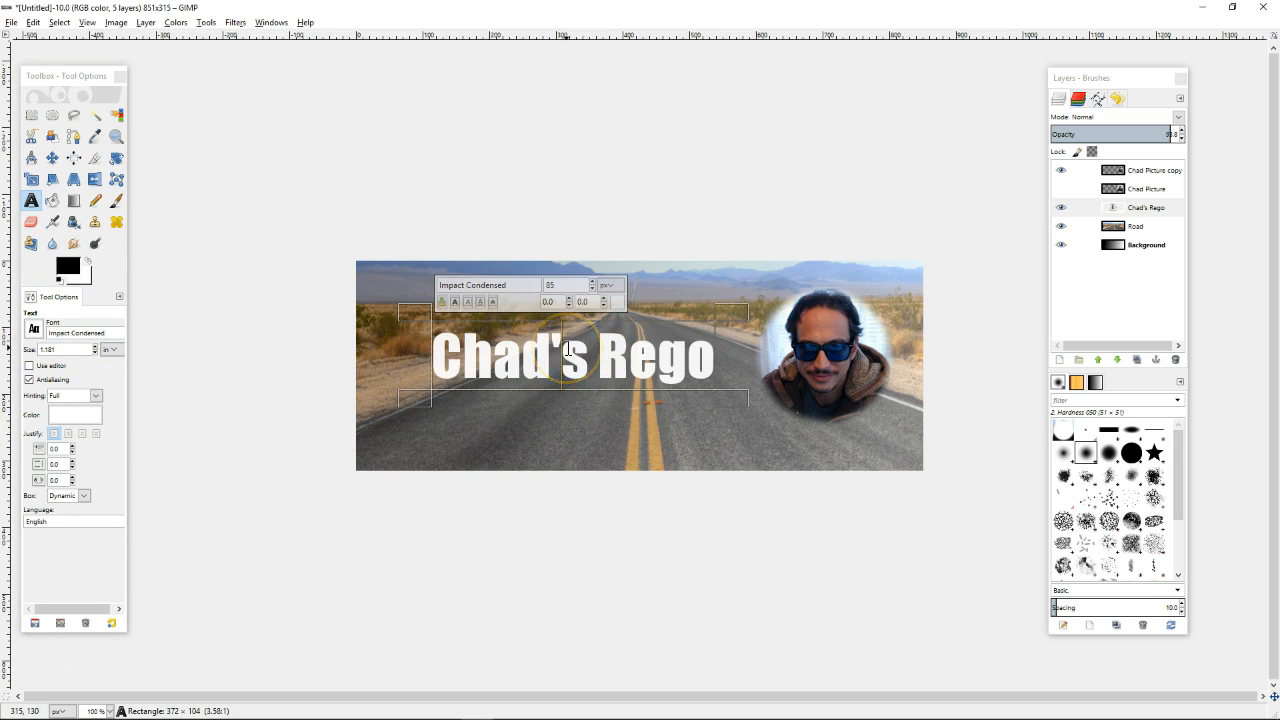
key(BackSpace)
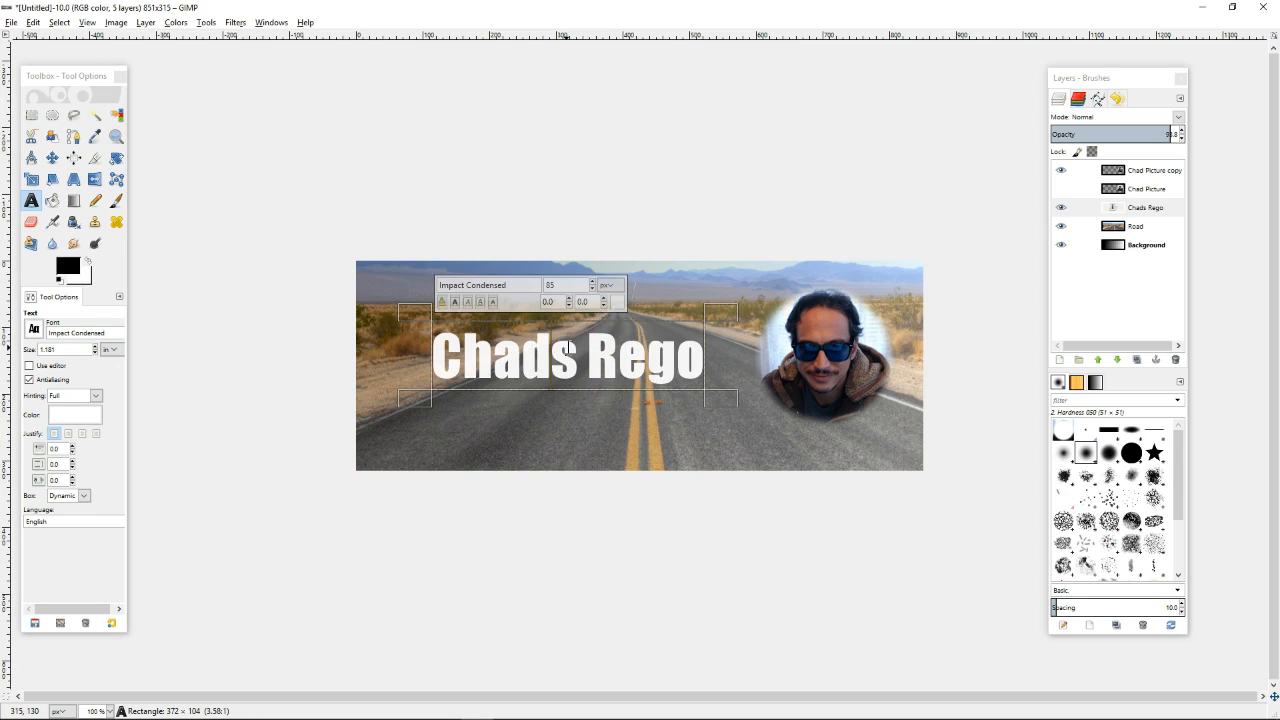
key(Delete)
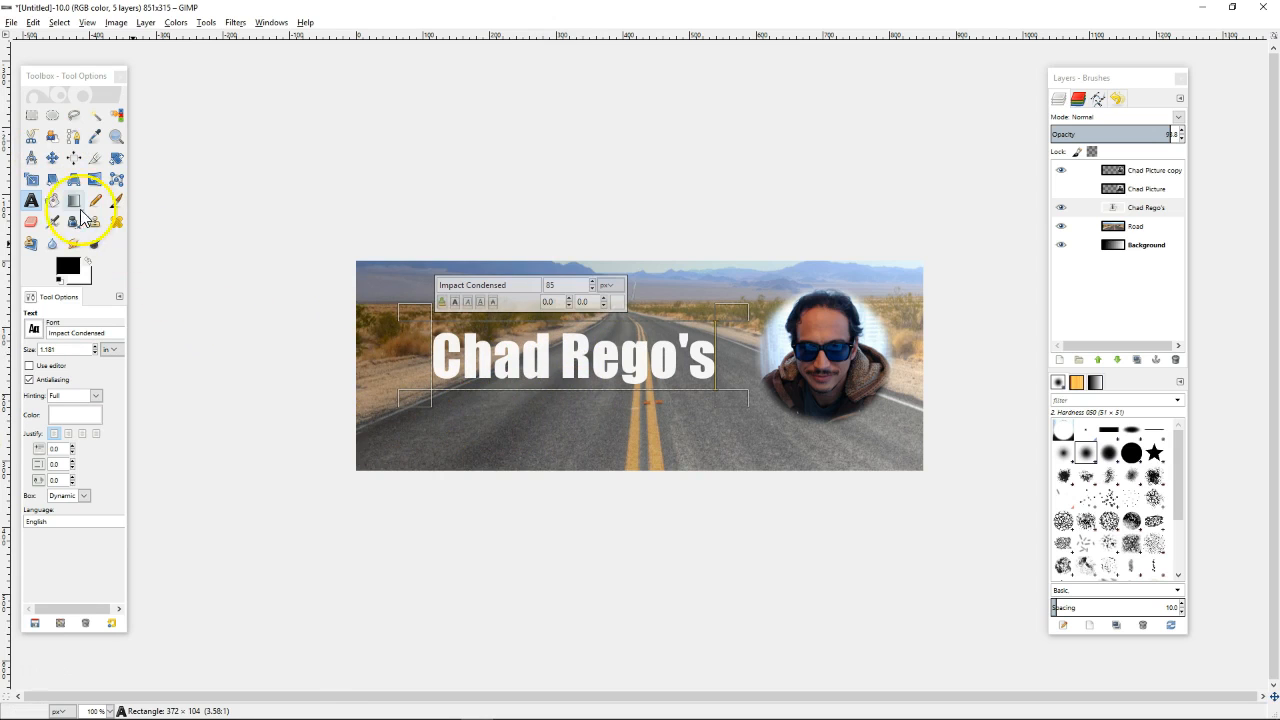
Drag the title layer up to the banner's top-left area above the road
click(52, 158)
drag(612, 372, 641, 390)
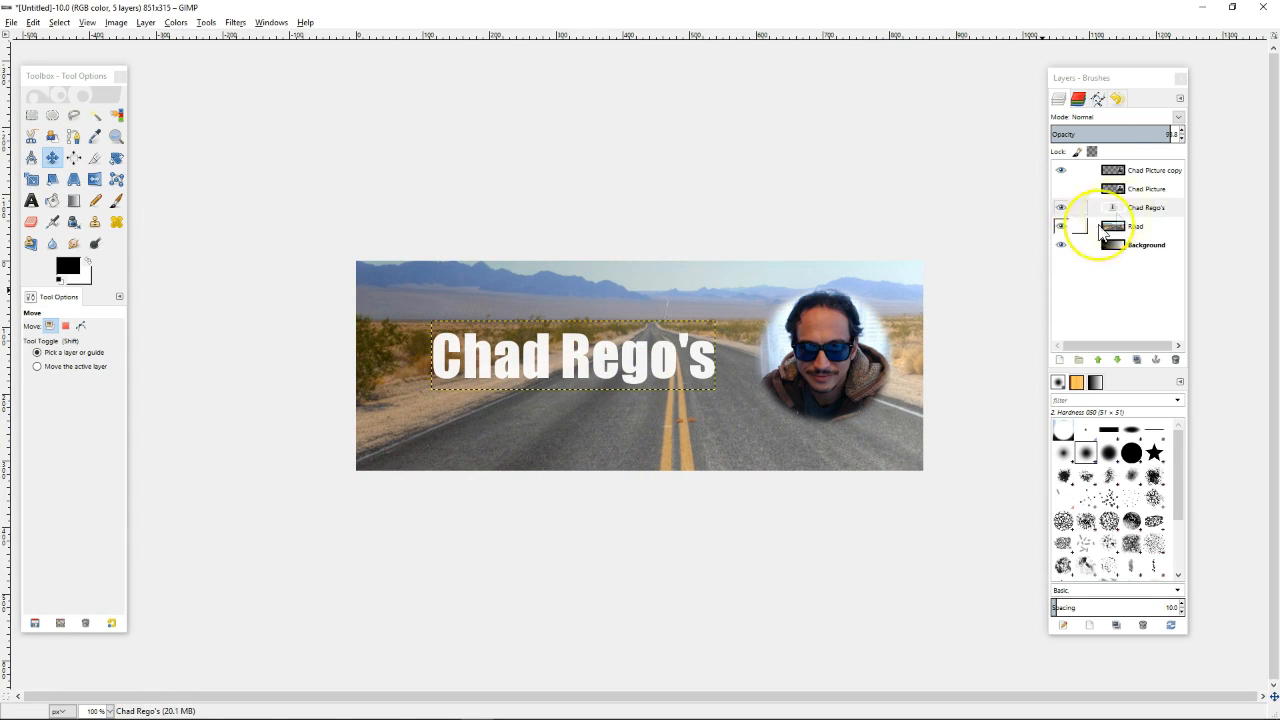
click(1148, 211)
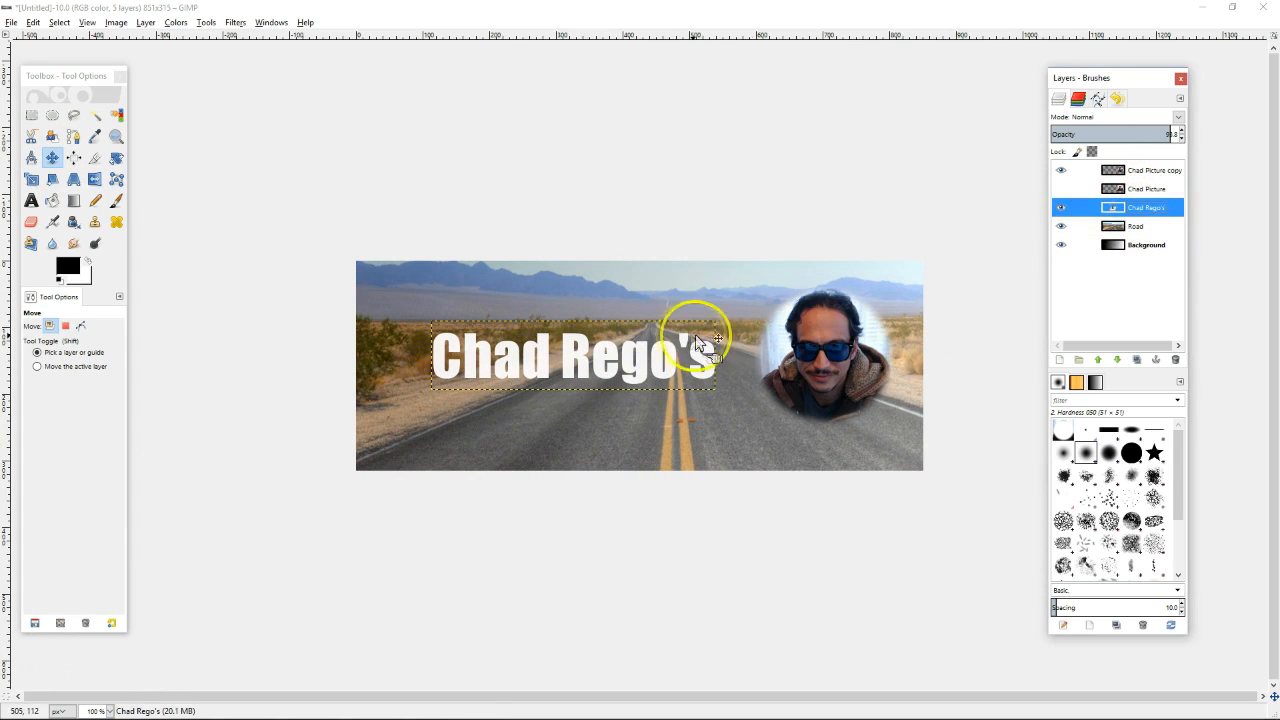
drag(671, 347, 625, 287)
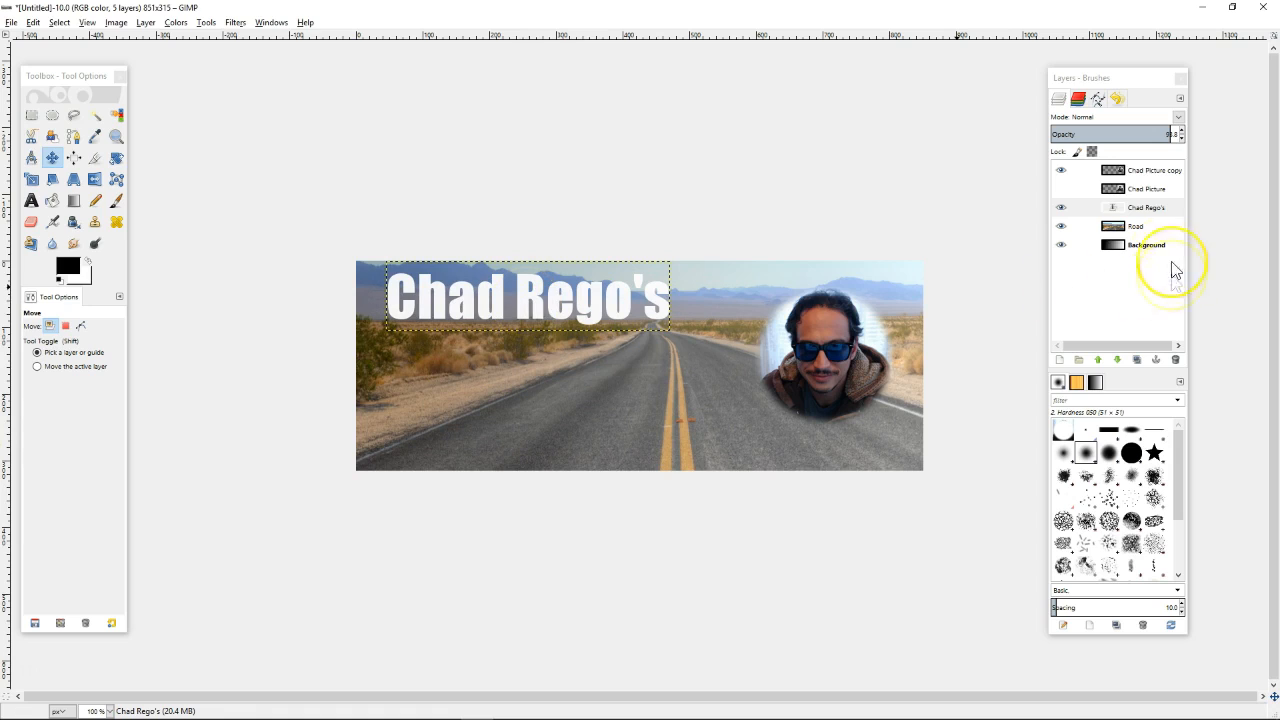
click(1155, 210)
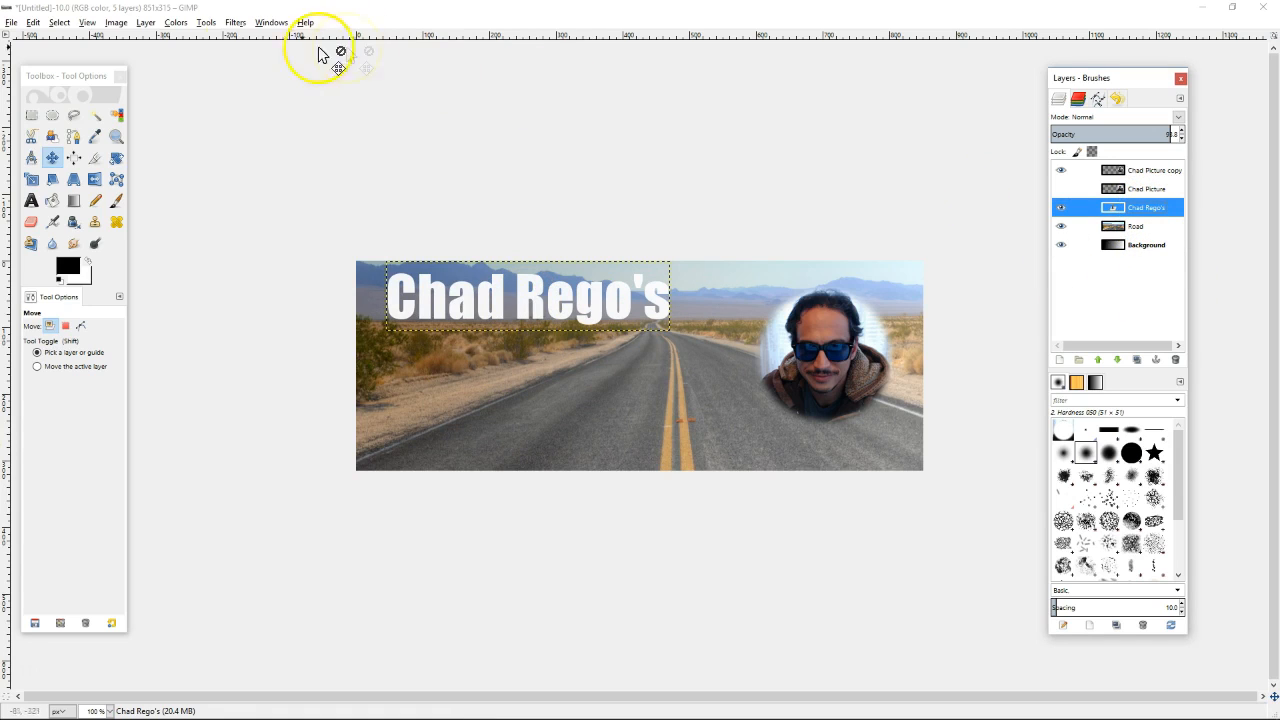
click(206, 22)
Add a 60-opacity Drop Shadow to the title, offset down and to the right
mouse_move(233, 22)
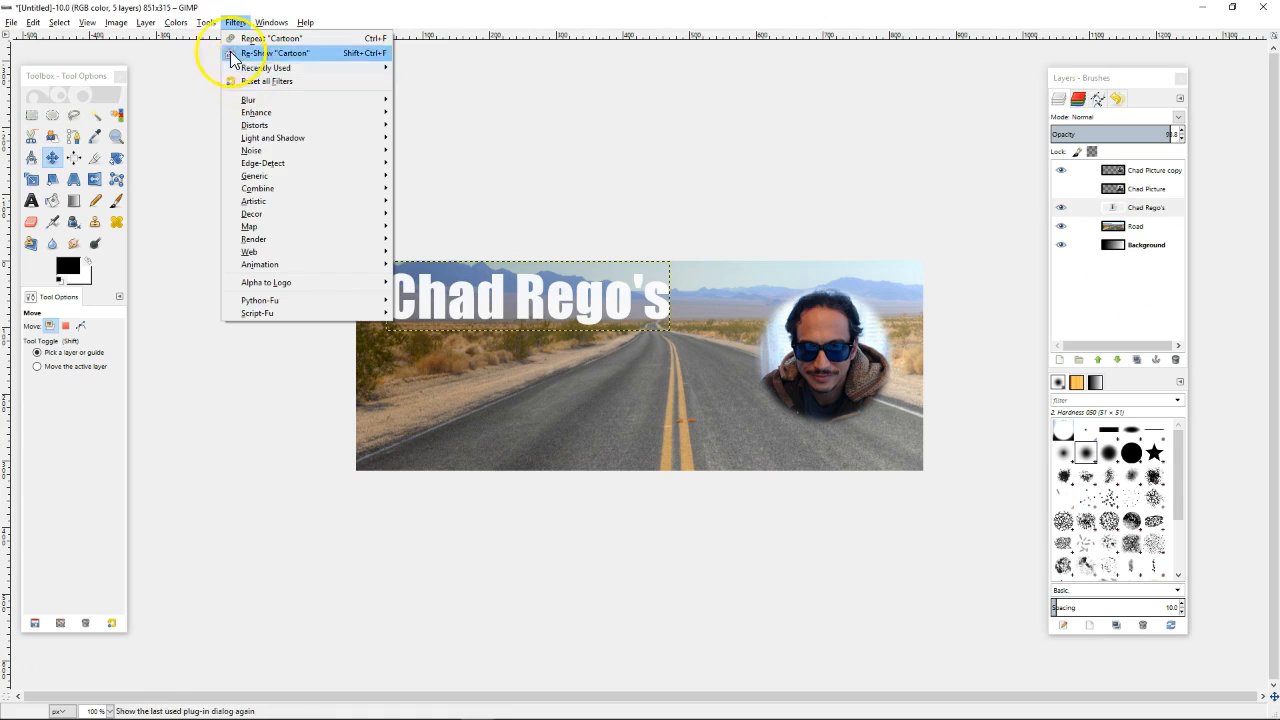
mouse_move(280, 140)
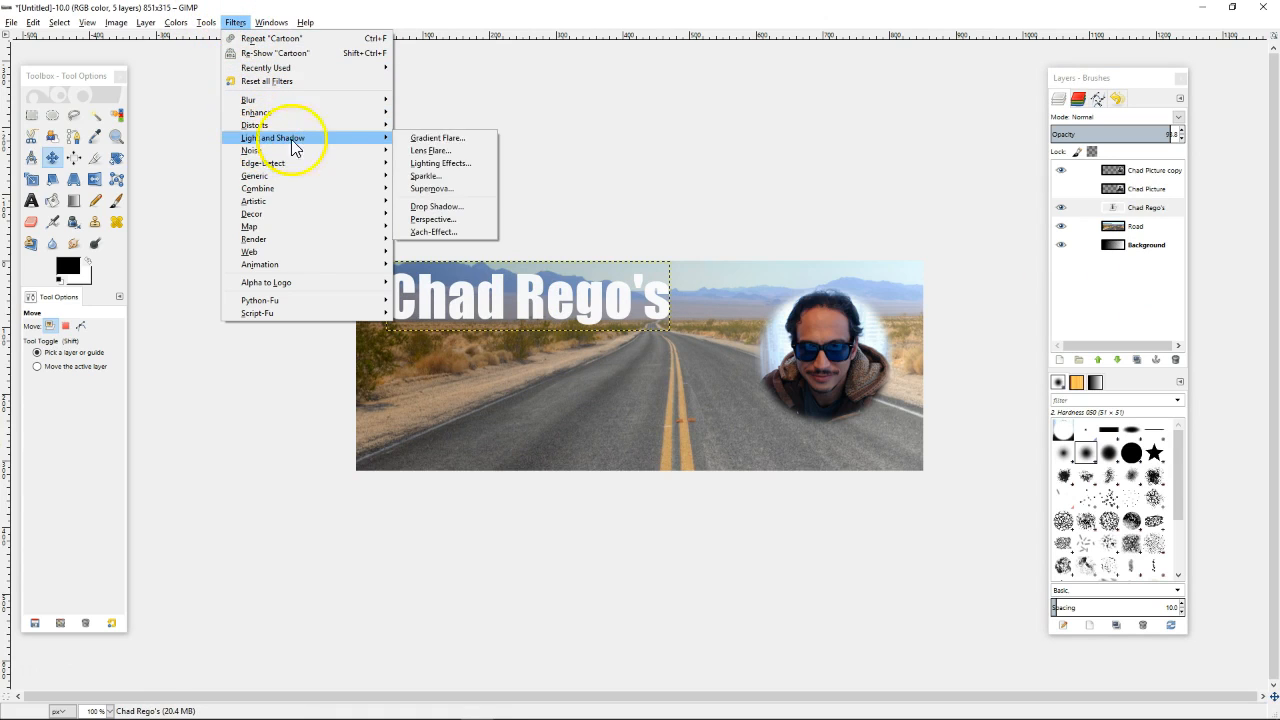
click(460, 208)
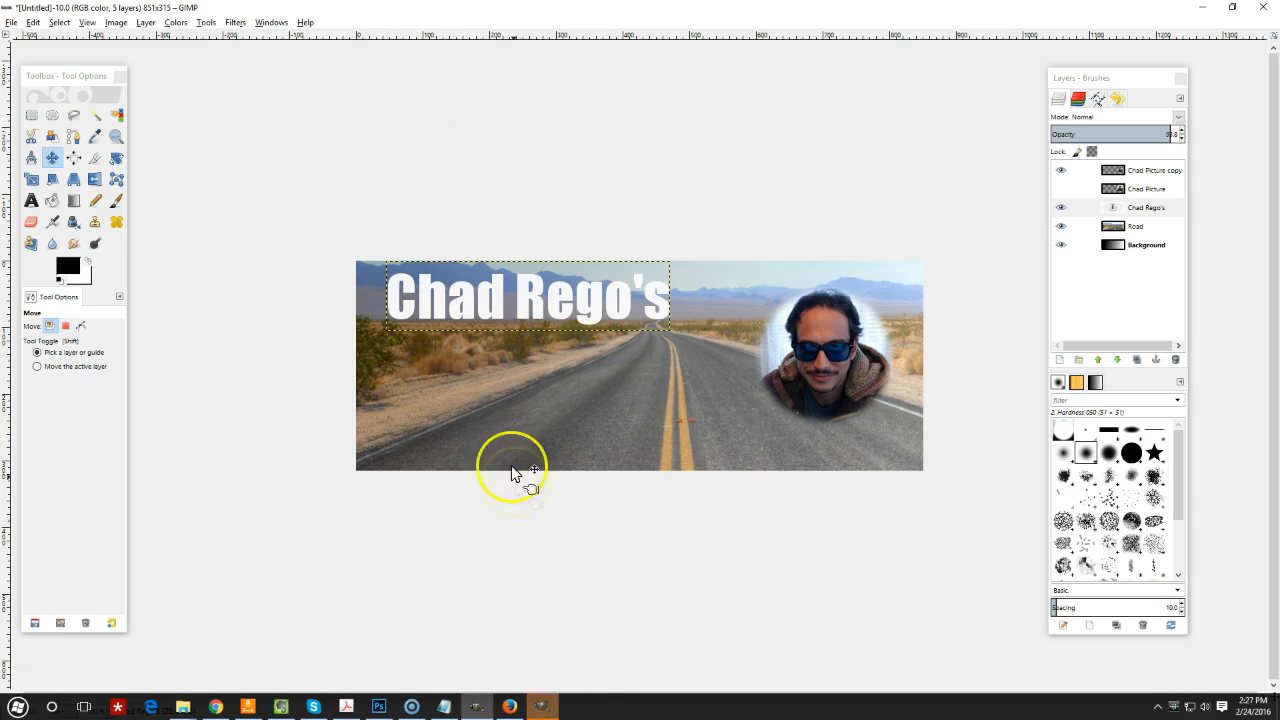
drag(621, 270, 519, 50)
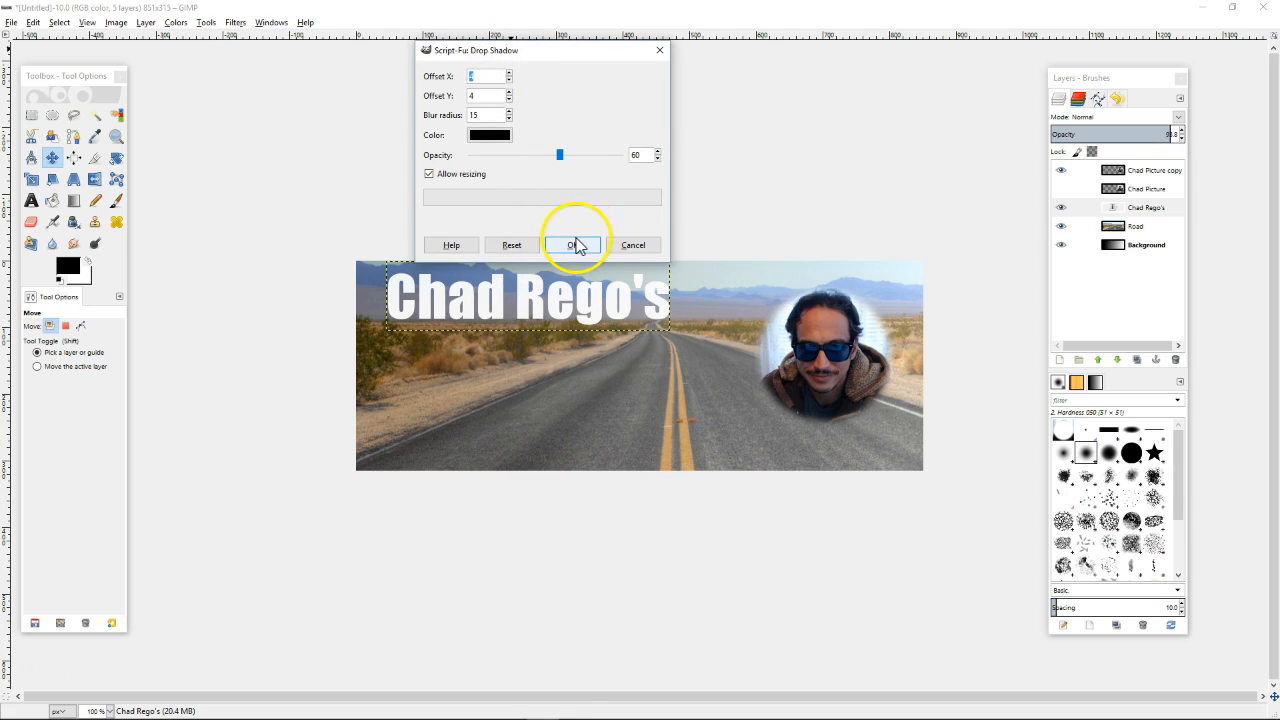
click(575, 246)
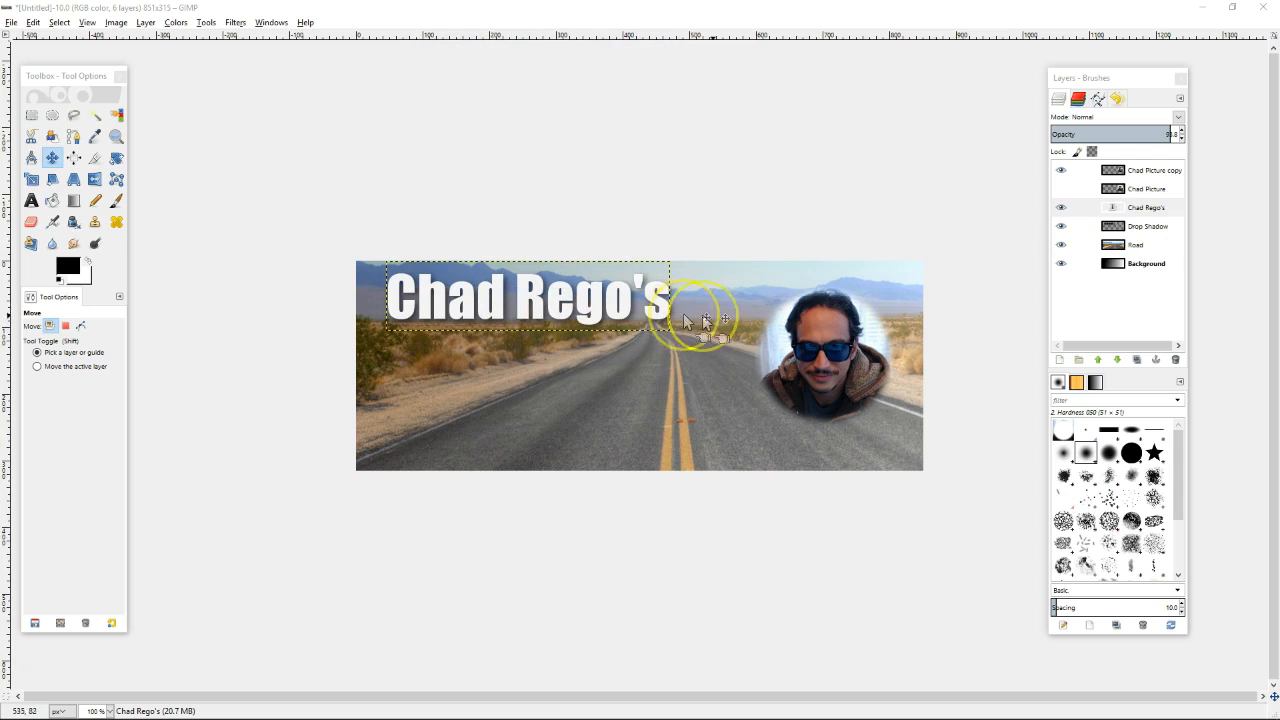
mouse_move(620, 295)
mouse_down()
mouse_move(691, 357)
mouse_move(614, 294)
mouse_up()
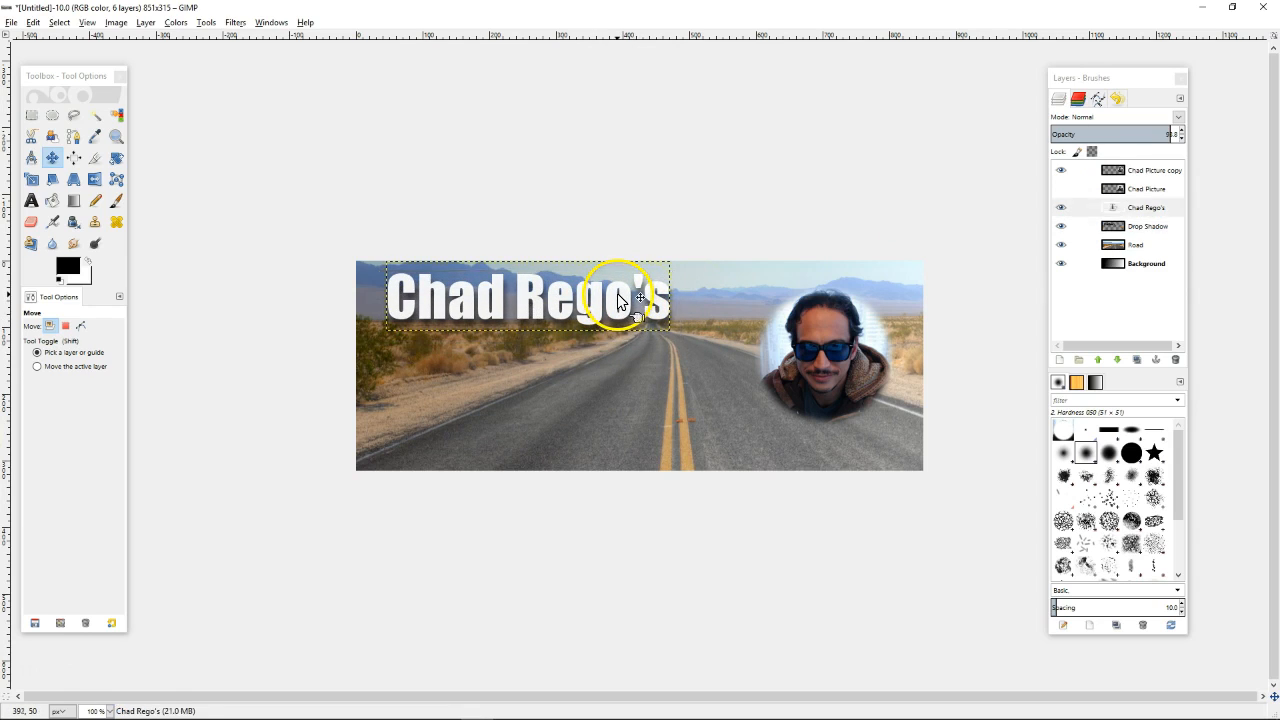
click(1150, 227)
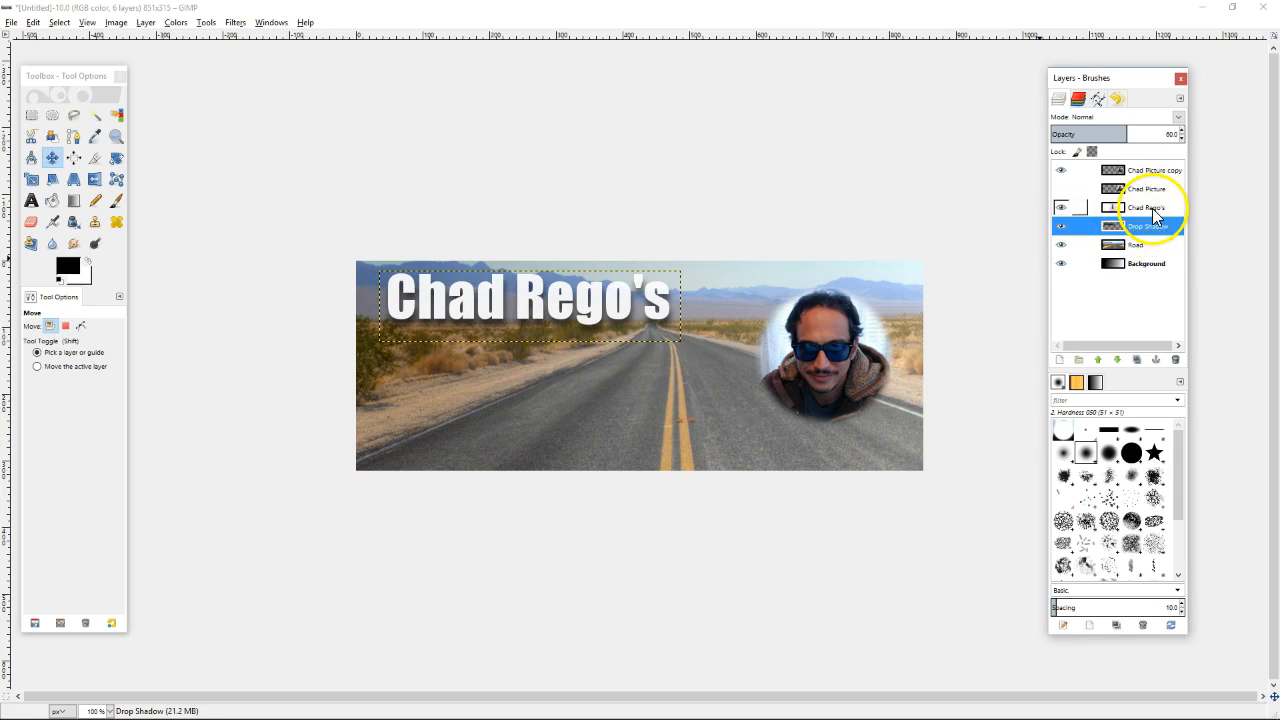
click(1097, 210)
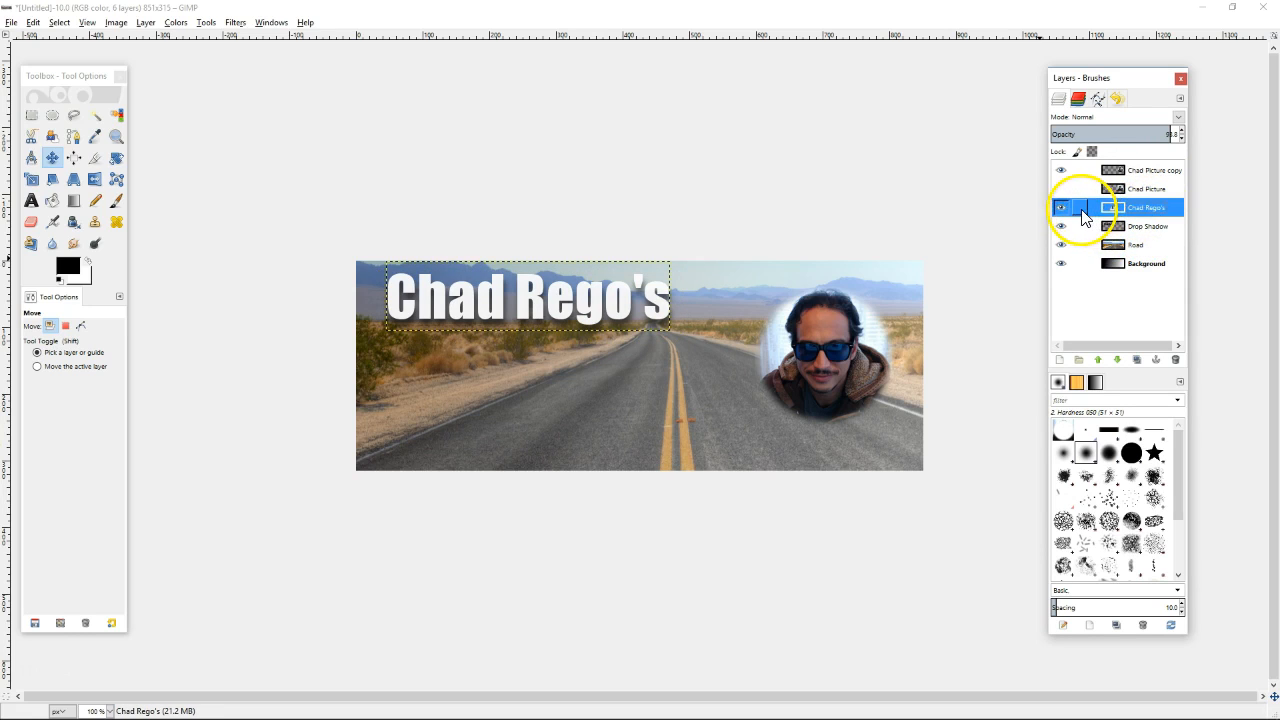
click(1080, 208)
click(1080, 227)
drag(578, 300, 645, 342)
key(ctrl)
key(ctrl+z)
click(541, 309)
drag(531, 309, 743, 369)
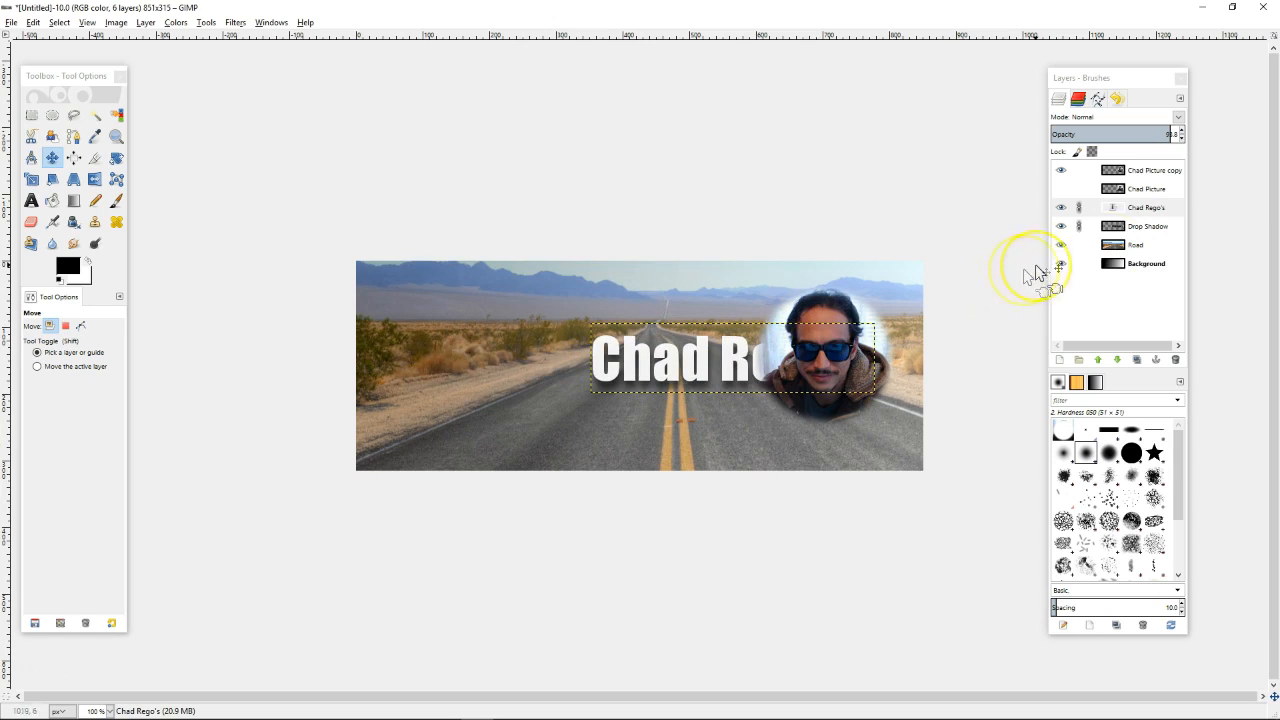
click(1145, 207)
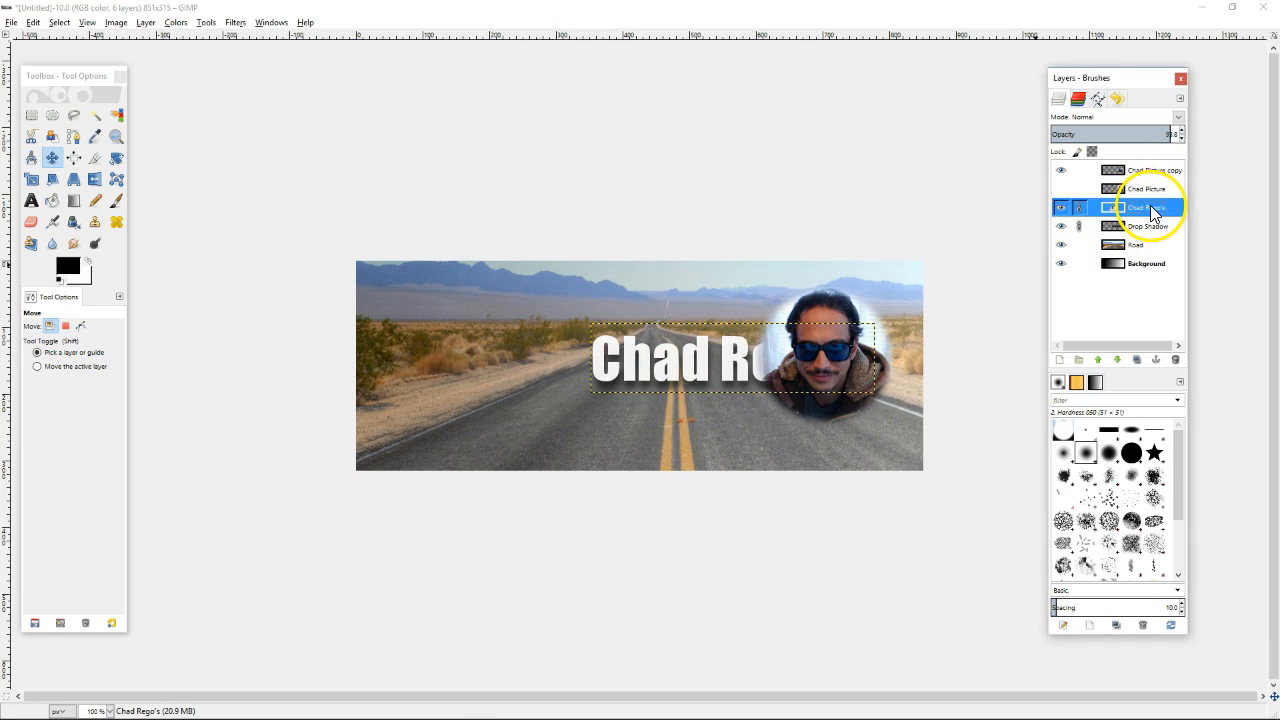
mouse_move(1155, 192)
mouse_down()
mouse_move(1158, 231)
mouse_move(1140, 182)
mouse_move(1144, 214)
mouse_up()
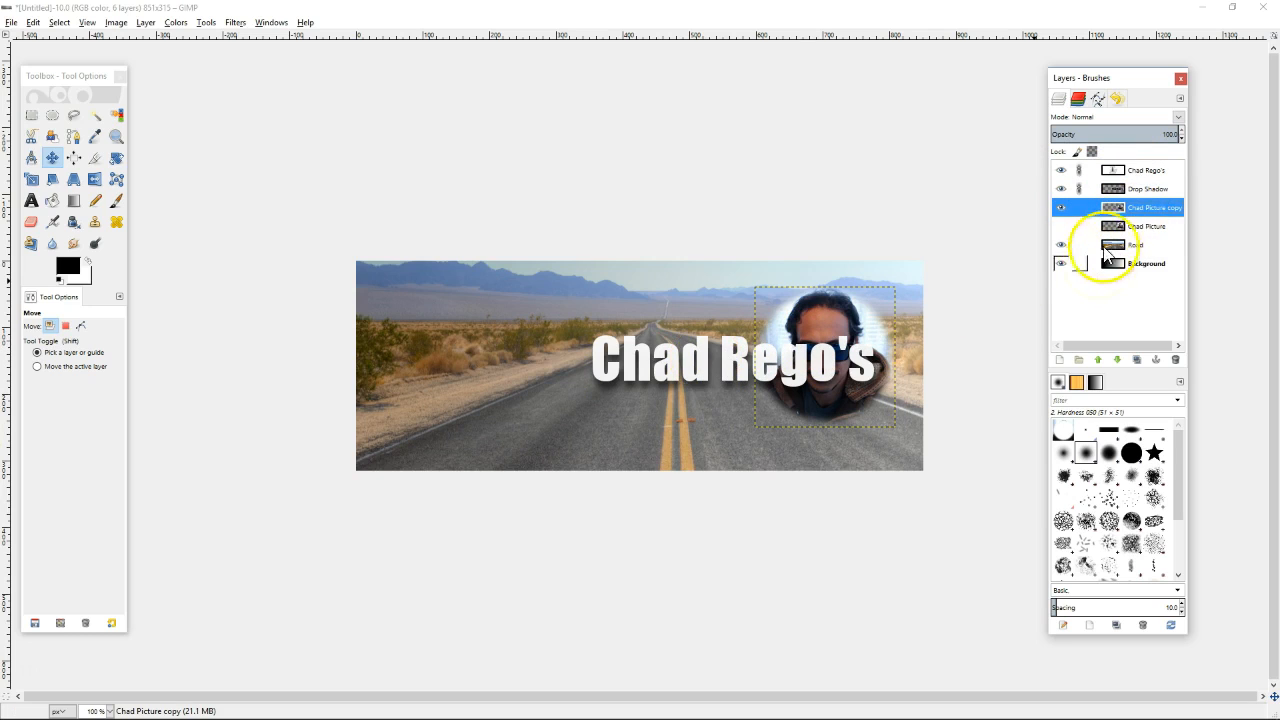
click(1148, 176)
drag(723, 363, 514, 307)
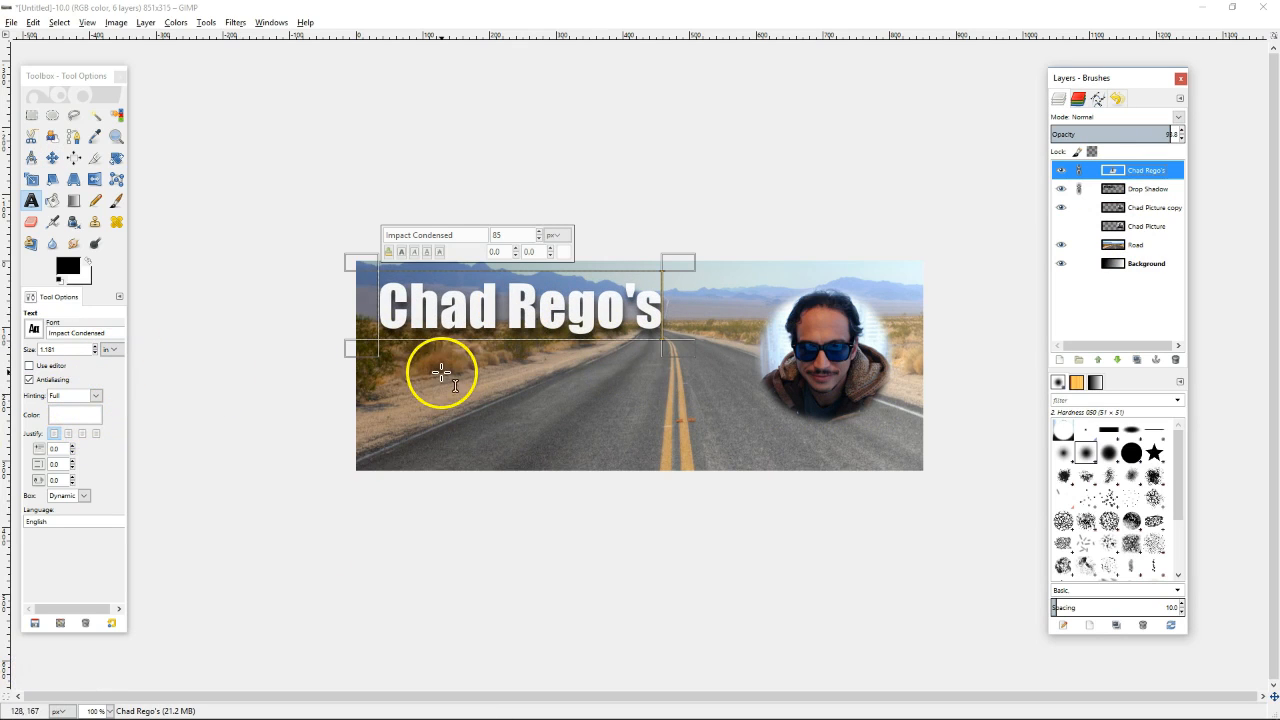
Add a white (ffffff) text box below the title reading 'Mastermind', widened to fit the word
drag(408, 362, 556, 431)
click(70, 418)
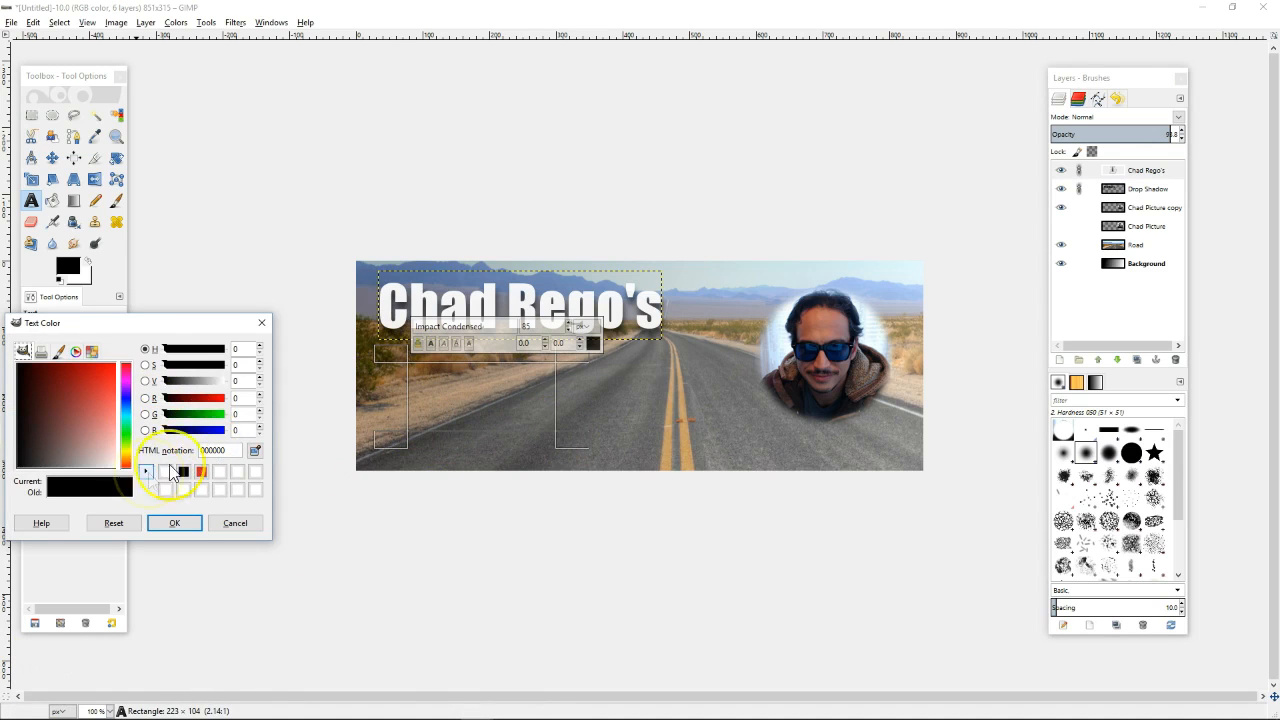
drag(103, 455, 134, 488)
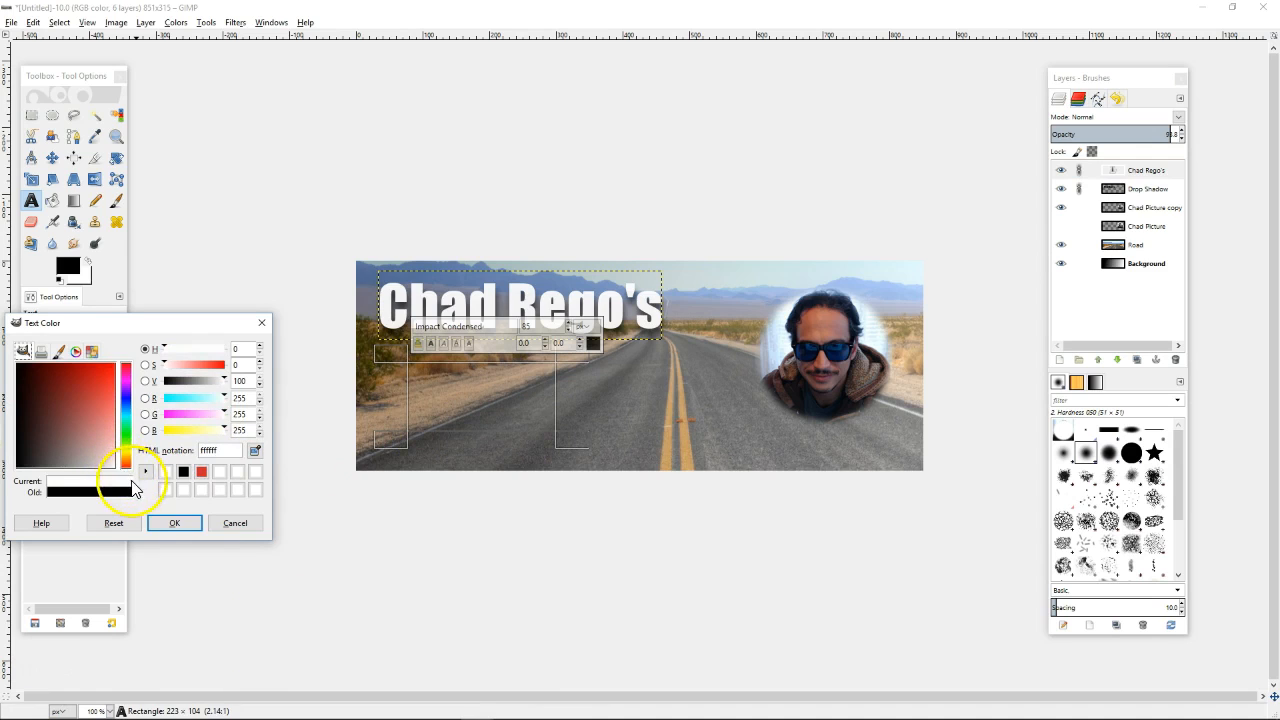
click(174, 523)
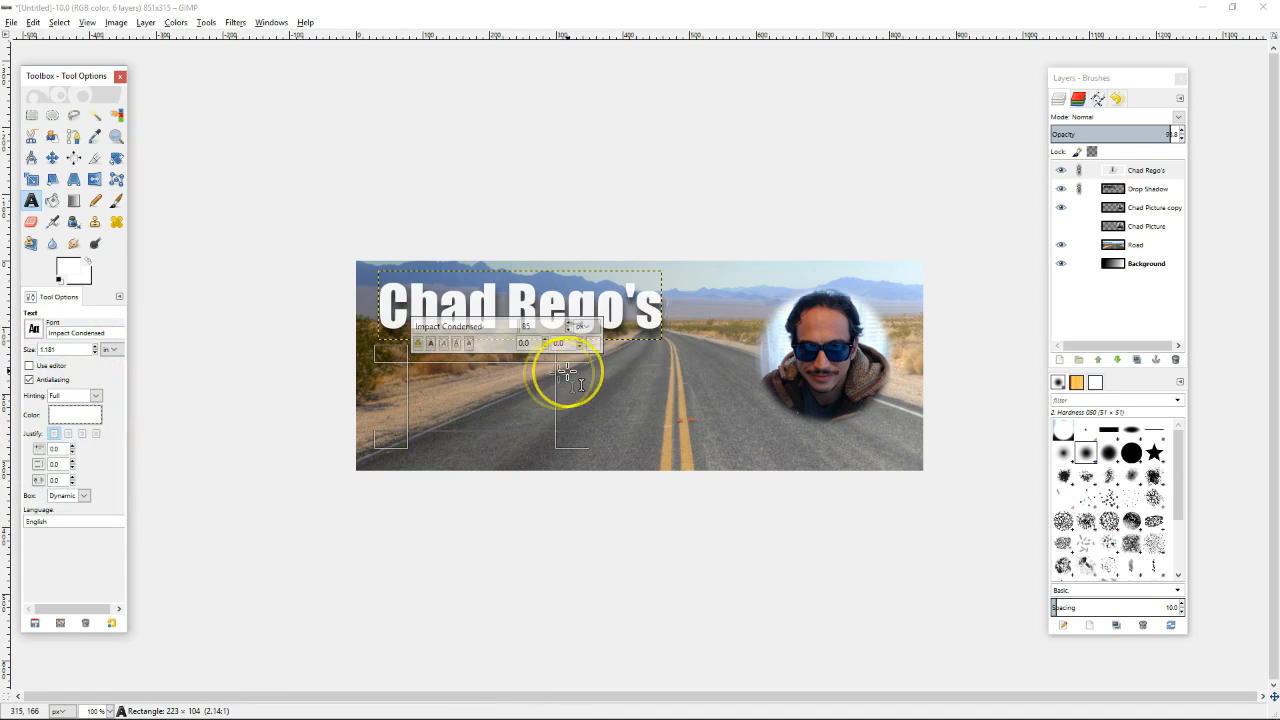
click(438, 398)
text(M)
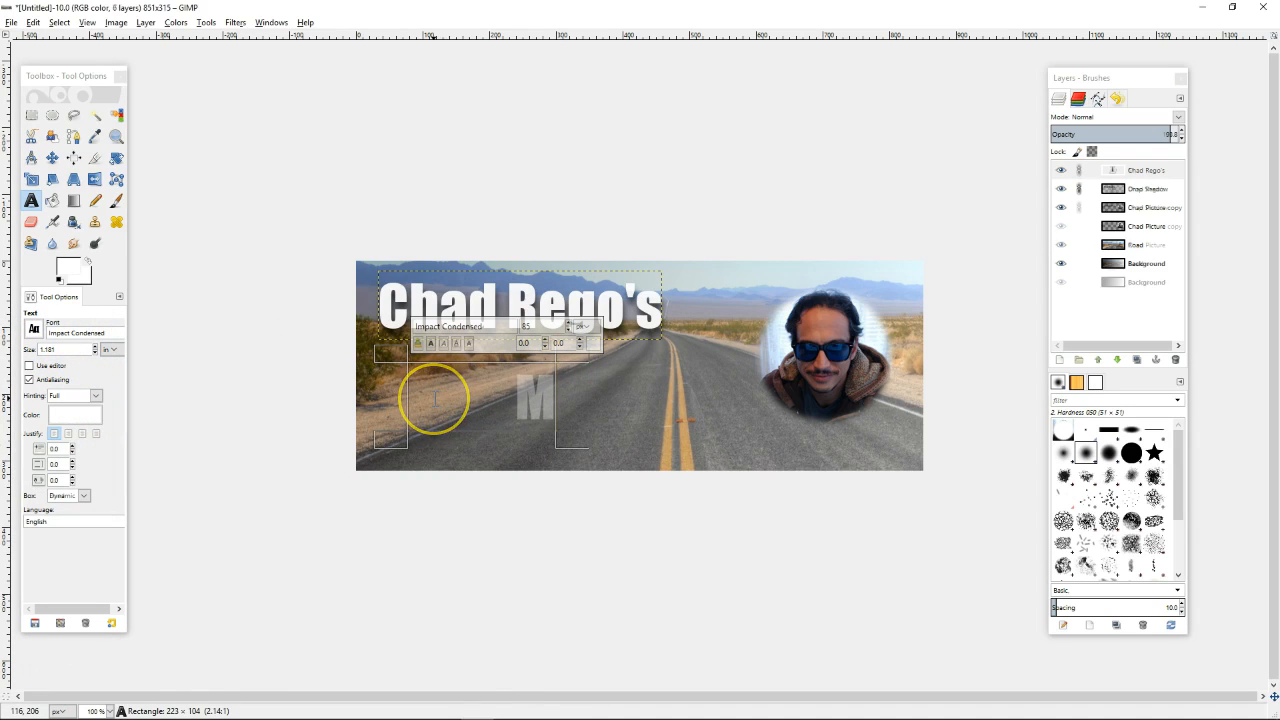
text(aste)
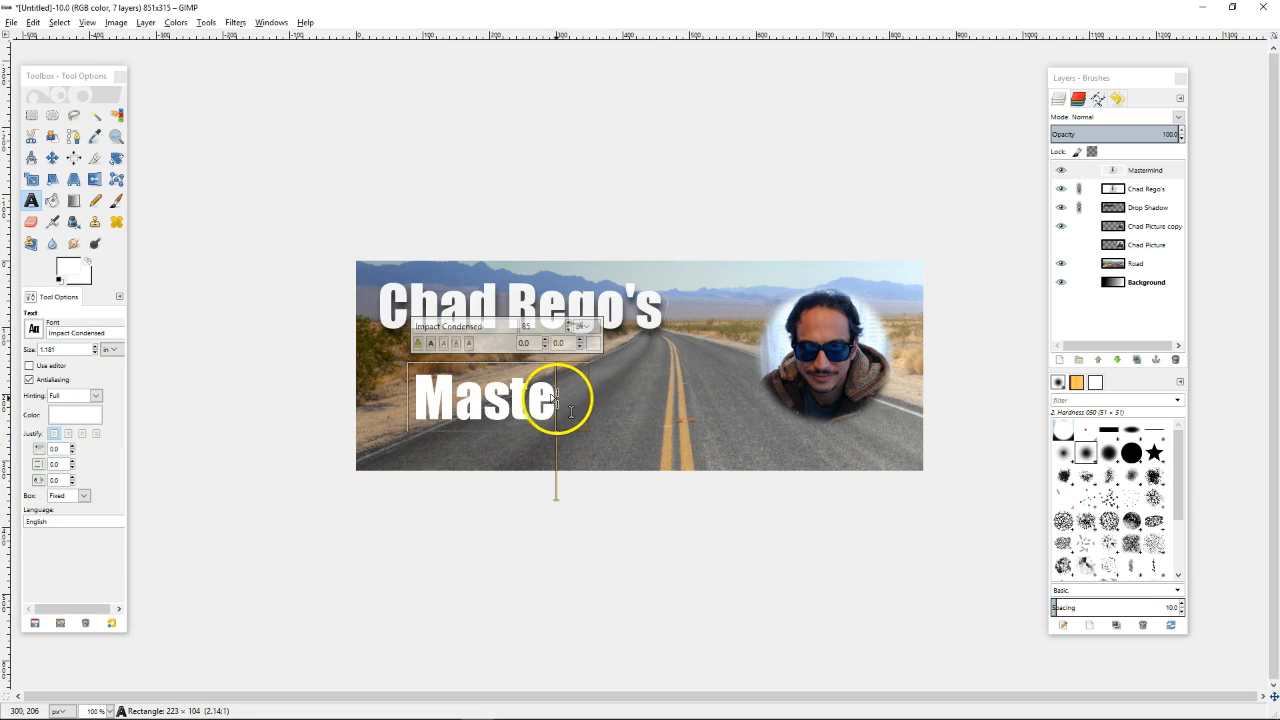
drag(577, 390, 755, 390)
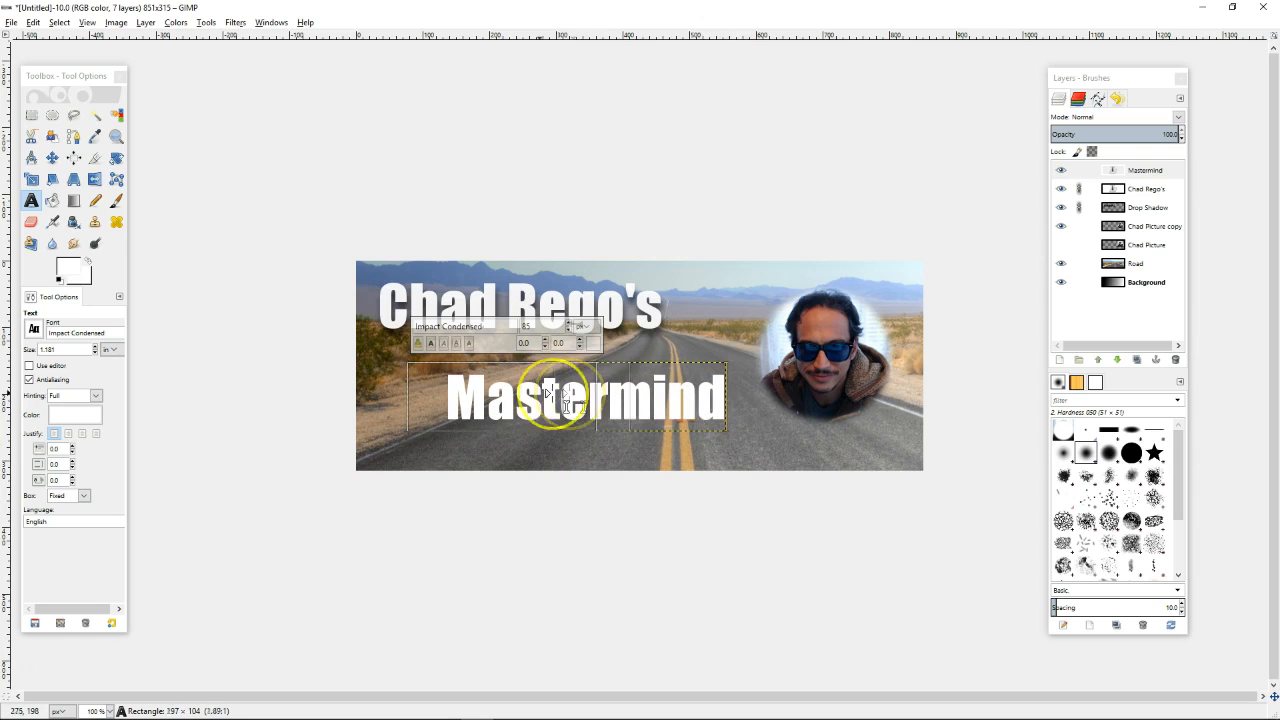
drag(728, 395, 743, 394)
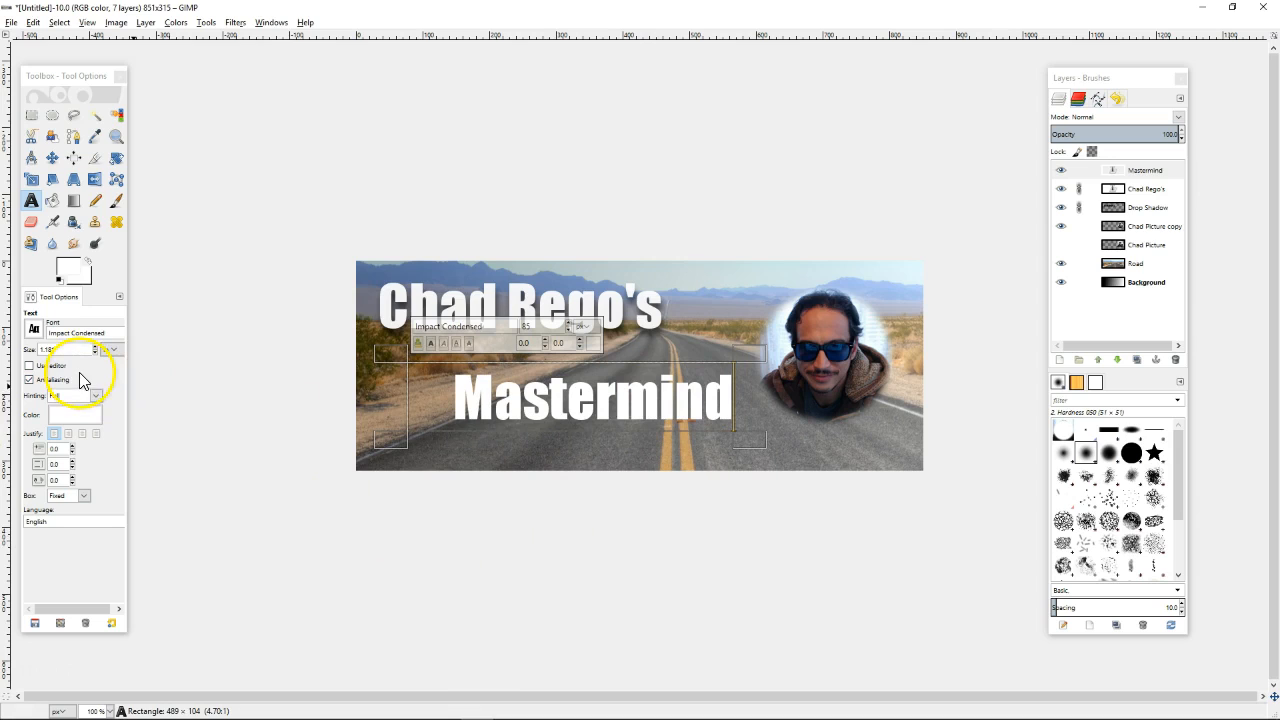
Select the Mastermind text, switch size units to pixels and apply the JaneAusten font
drag(440, 386, 737, 398)
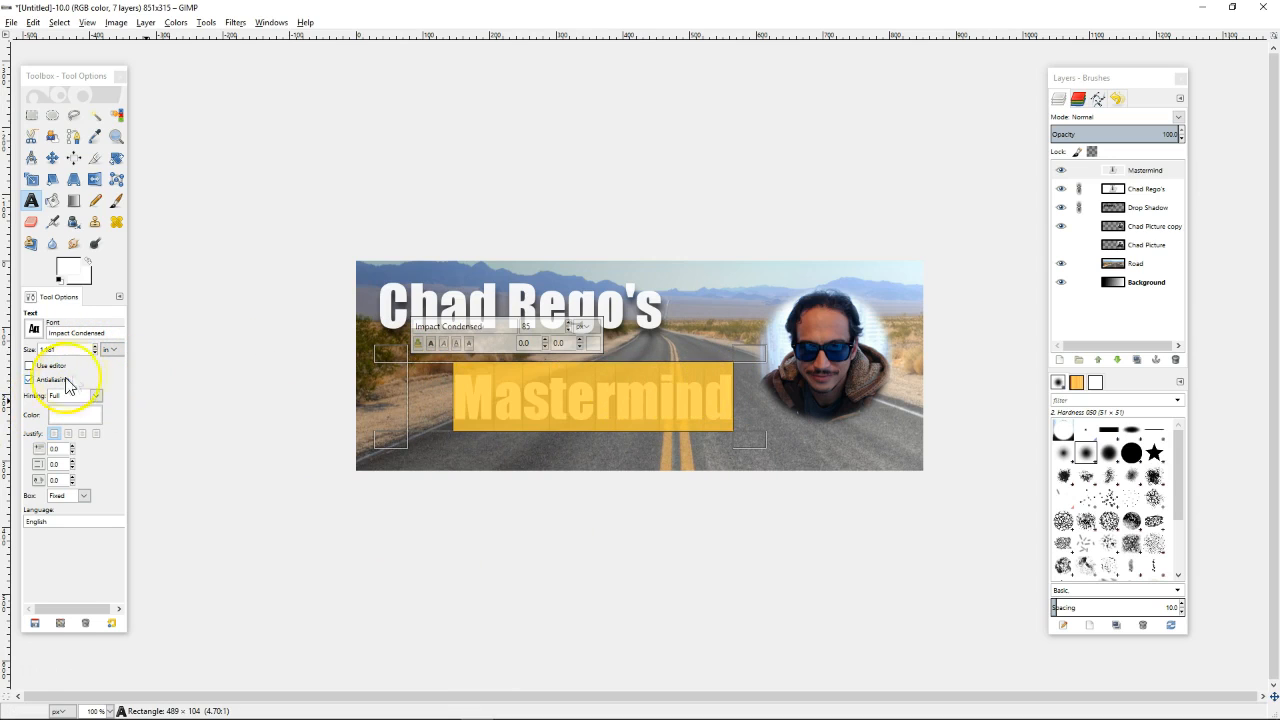
click(108, 350)
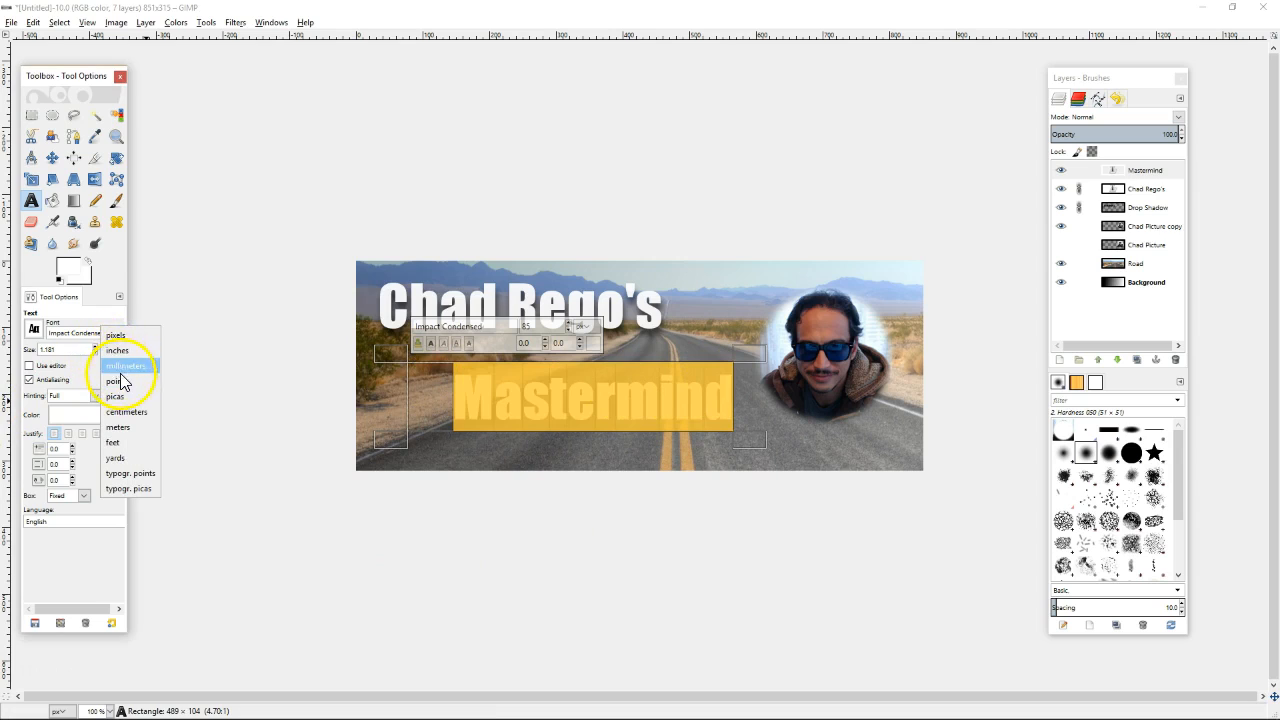
click(115, 338)
drag(94, 354, 96, 355)
click(35, 329)
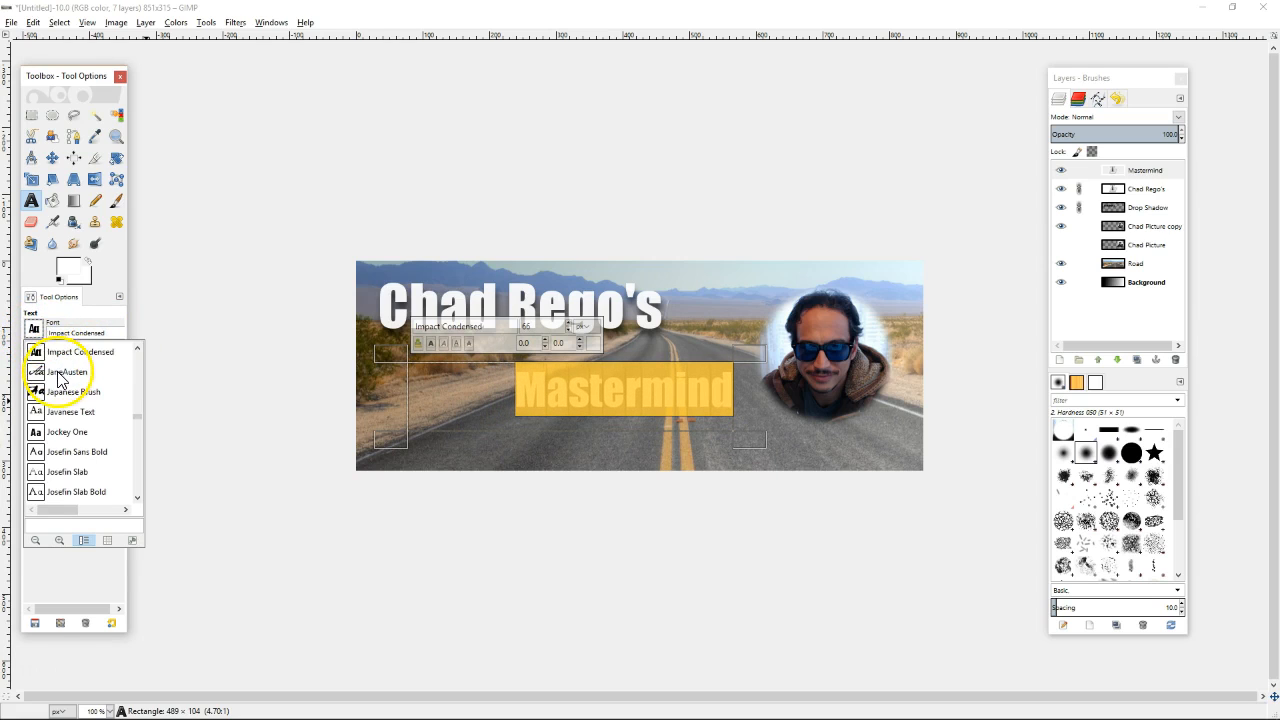
click(62, 372)
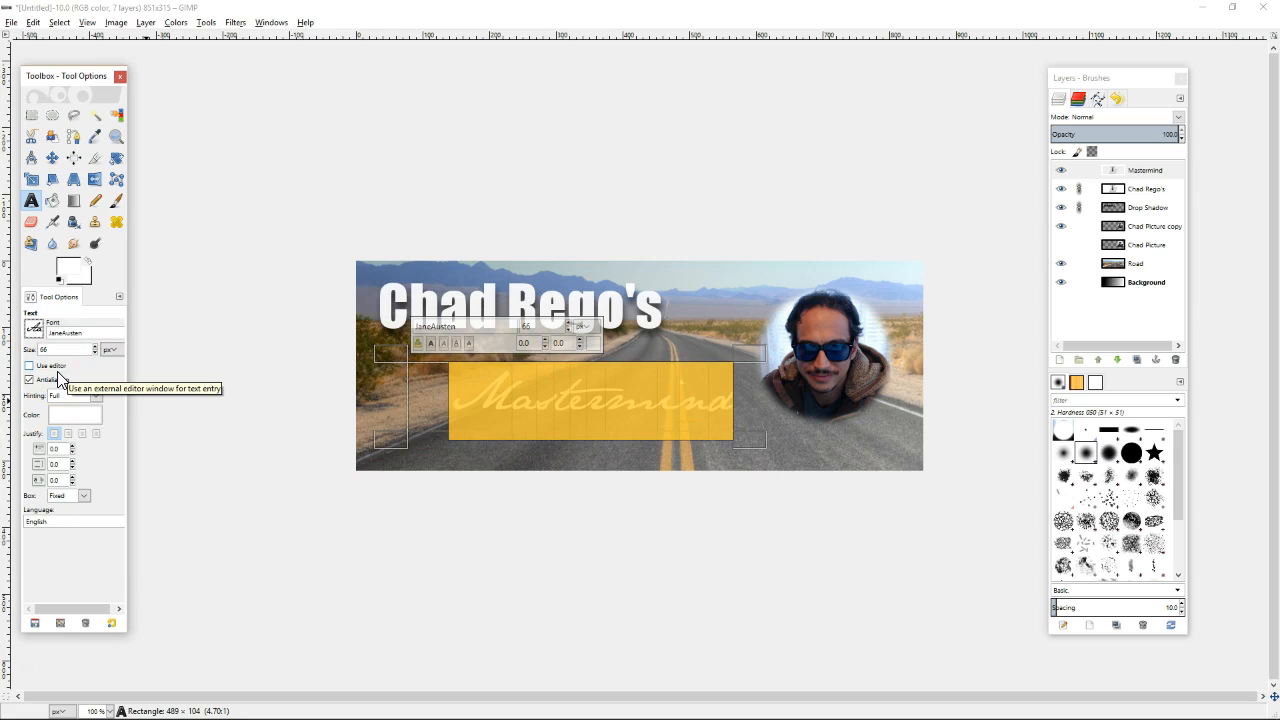
Reduce the Mastermind font size to 54 px and finish editing
click(106, 388)
click(96, 353)
click(96, 353)
click(96, 353)
click(96, 353)
click(96, 353)
click(96, 353)
click(96, 353)
click(96, 353)
click(96, 353)
click(96, 353)
click(96, 353)
click(96, 353)
click(84, 287)
click(559, 368)
click(147, 400)
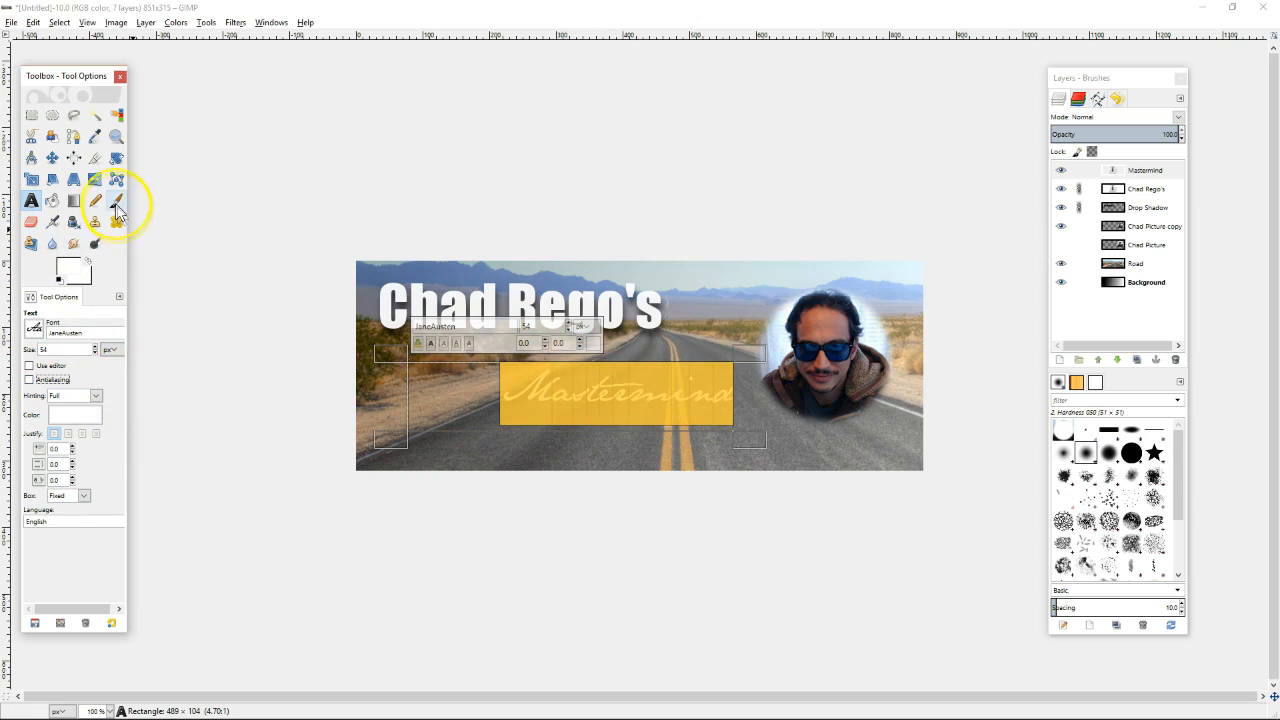
click(52, 158)
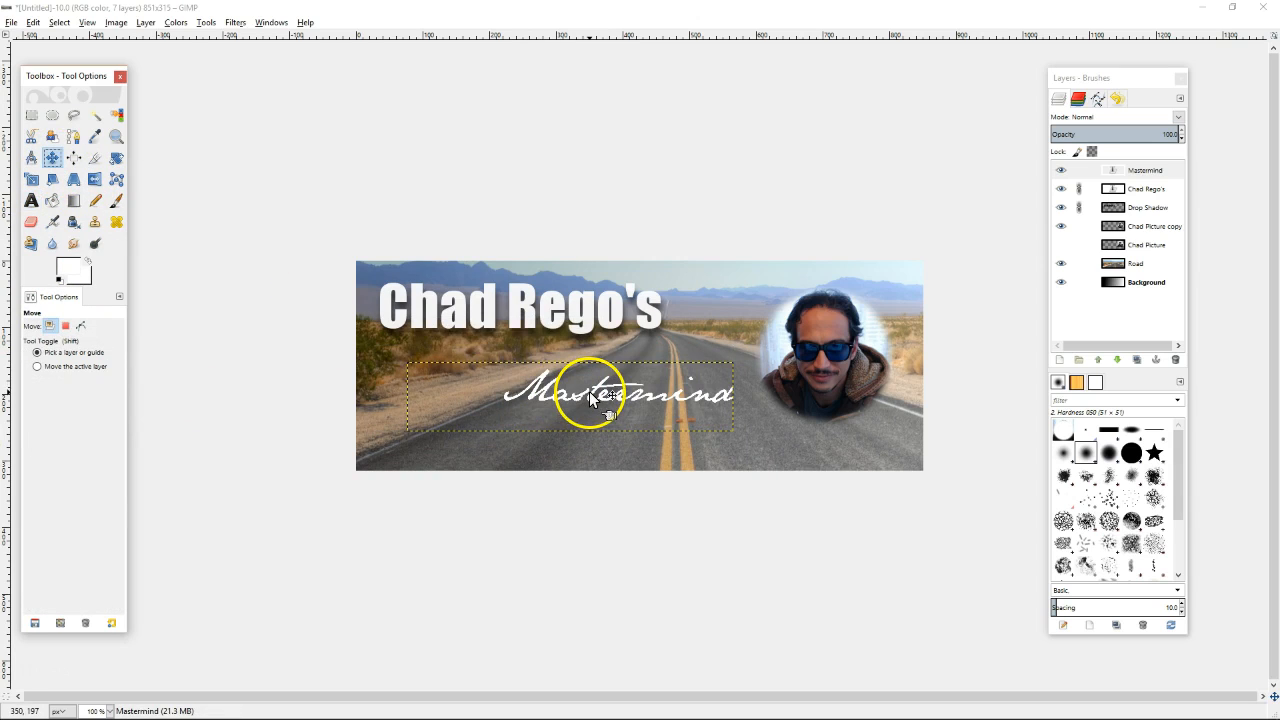
Move Mastermind up under the title and turn on antialiasing for its letters
drag(590, 402, 485, 362)
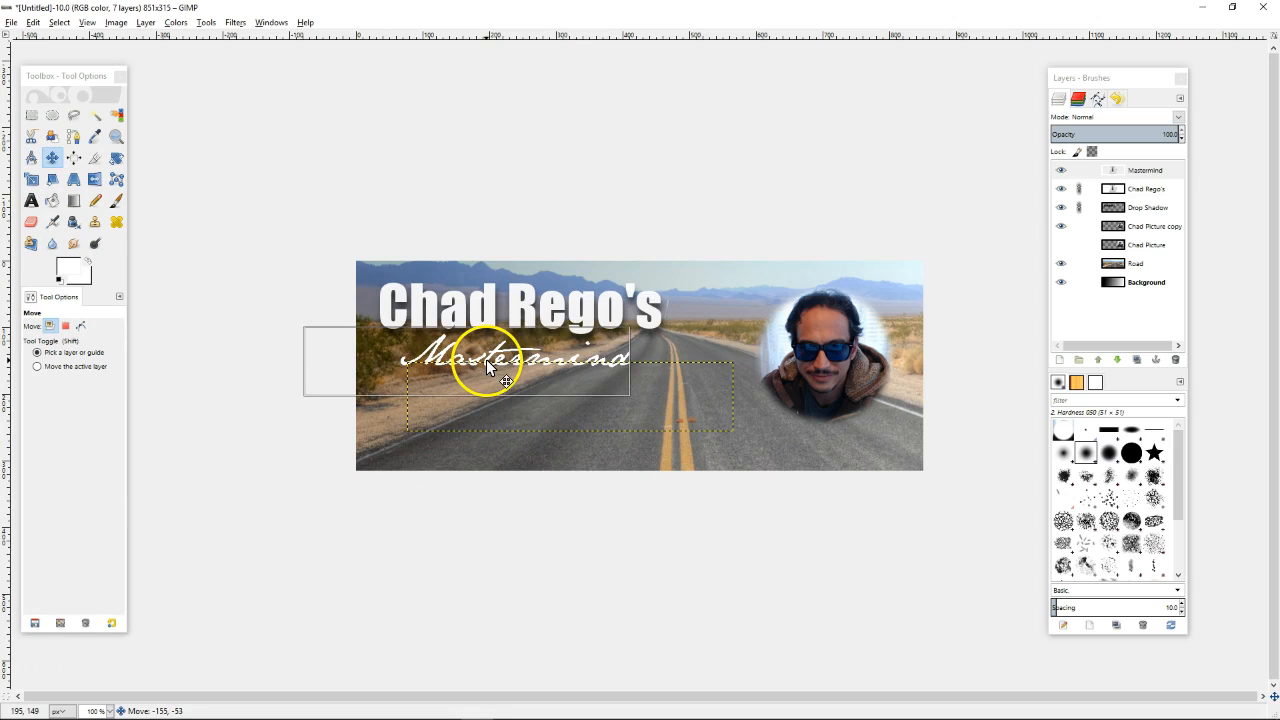
click(33, 202)
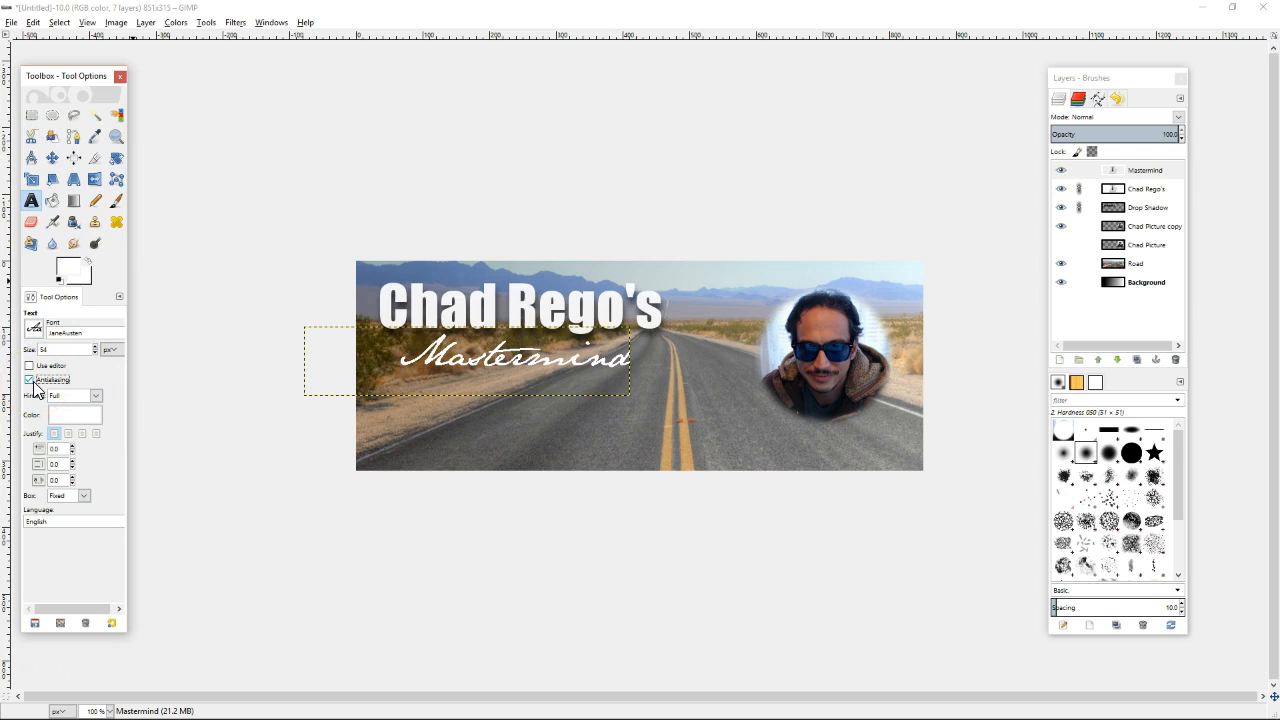
click(380, 367)
drag(386, 366, 624, 354)
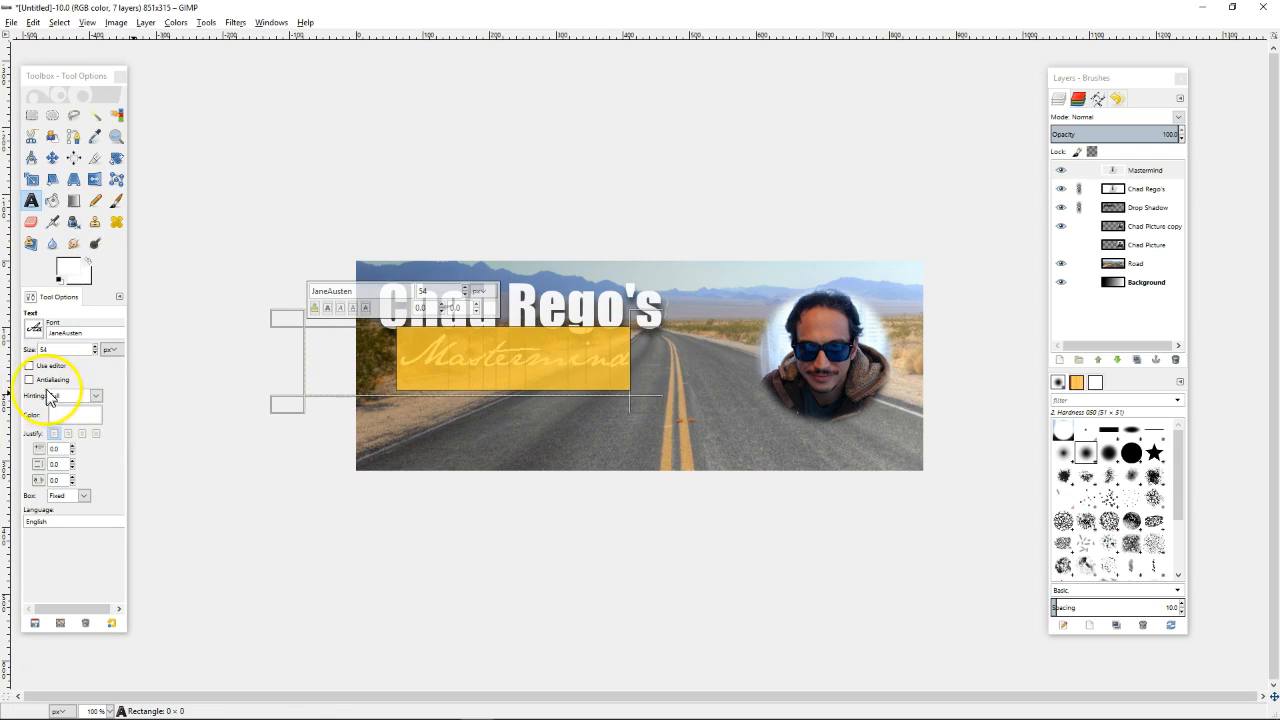
click(30, 380)
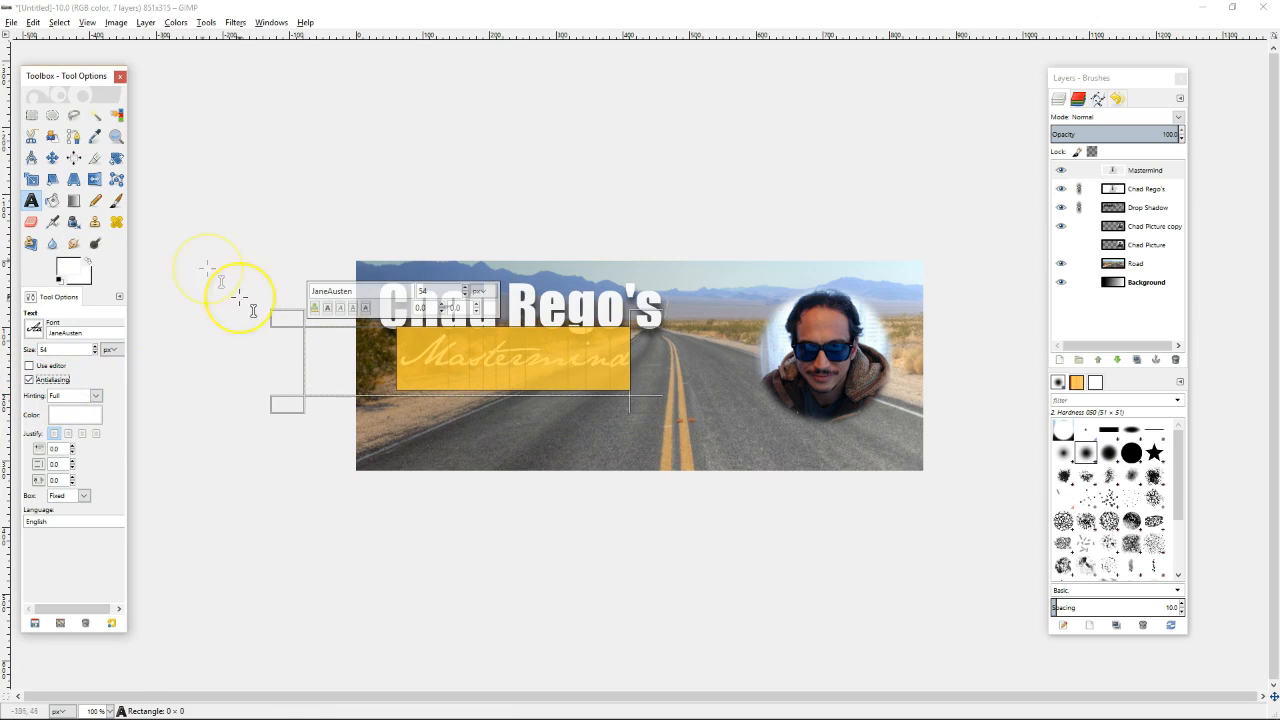
click(55, 160)
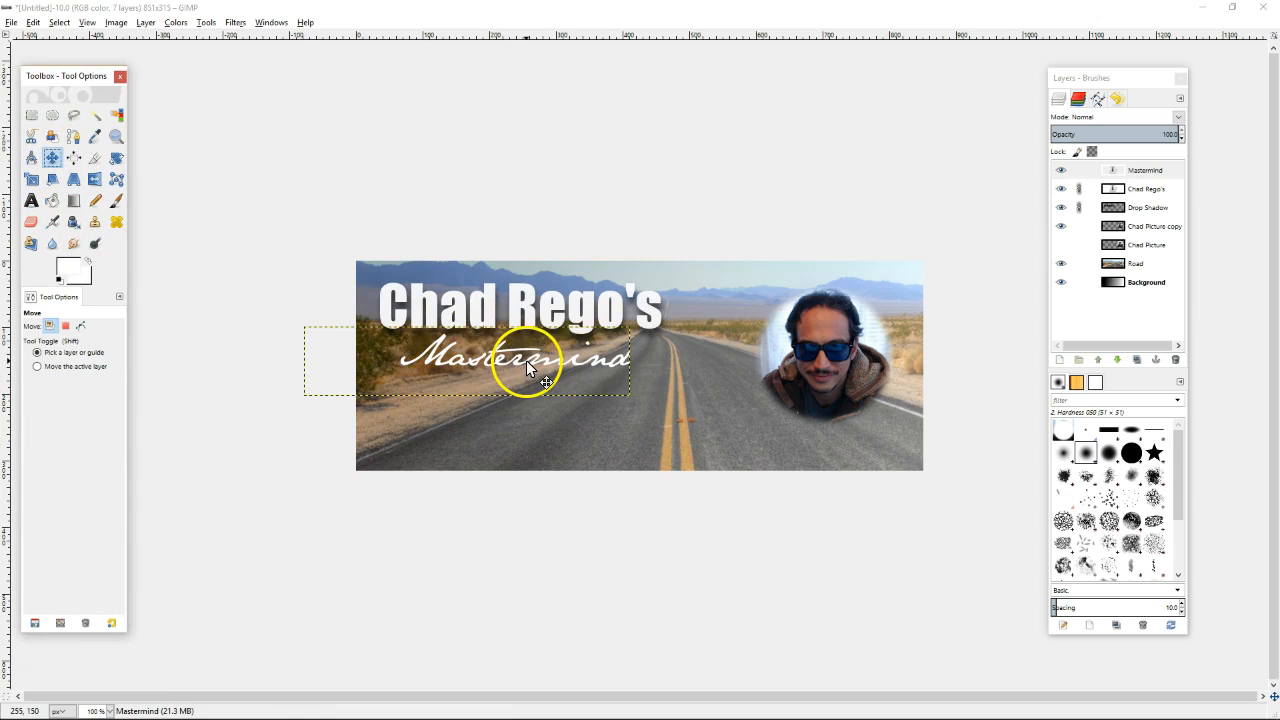
drag(531, 357, 805, 311)
drag(805, 312, 799, 313)
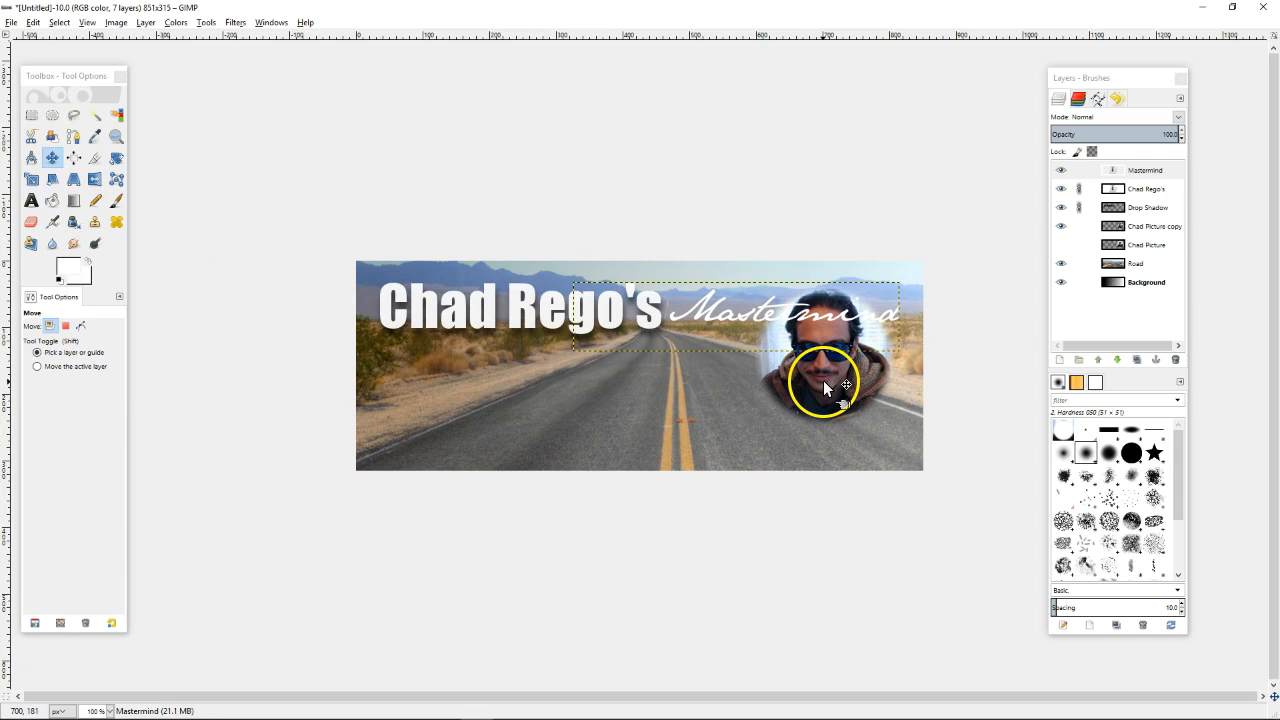
drag(823, 380, 844, 419)
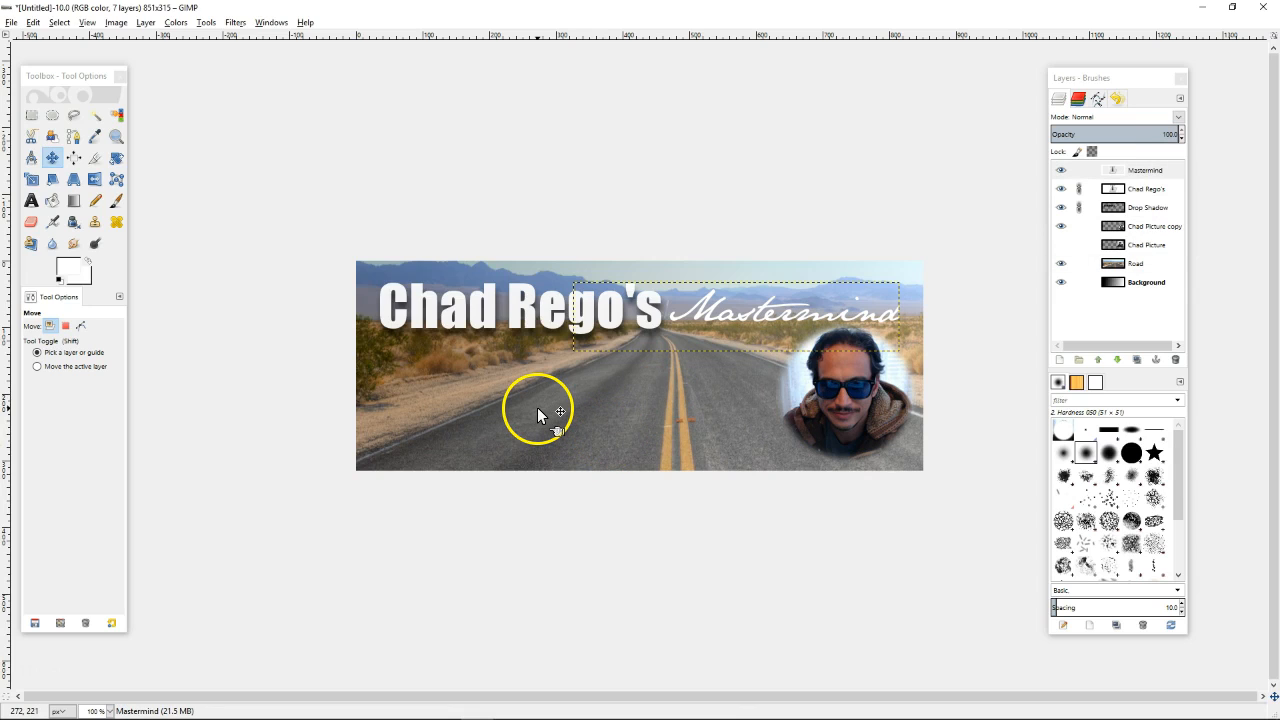
click(1130, 283)
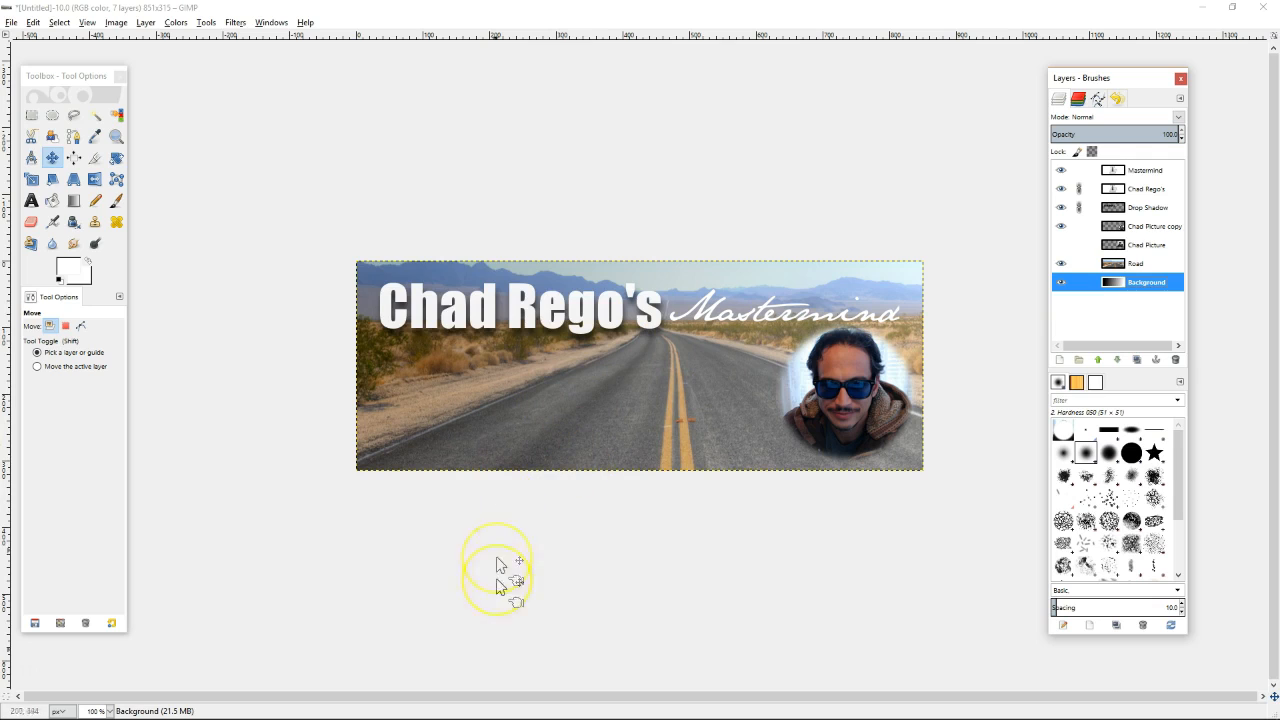
mouse_move(475, 713)
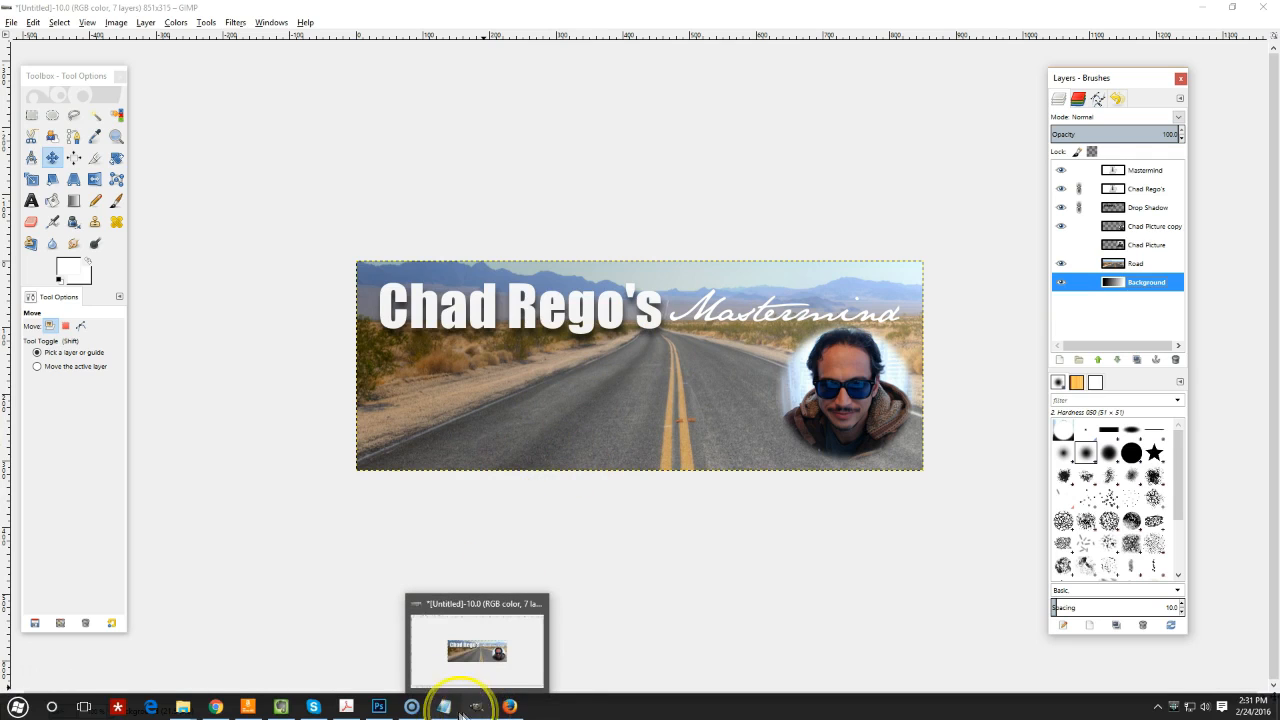
Copy the 'Do not spam…' rule from Notepad and start a new text box on the GIMP cover
click(444, 707)
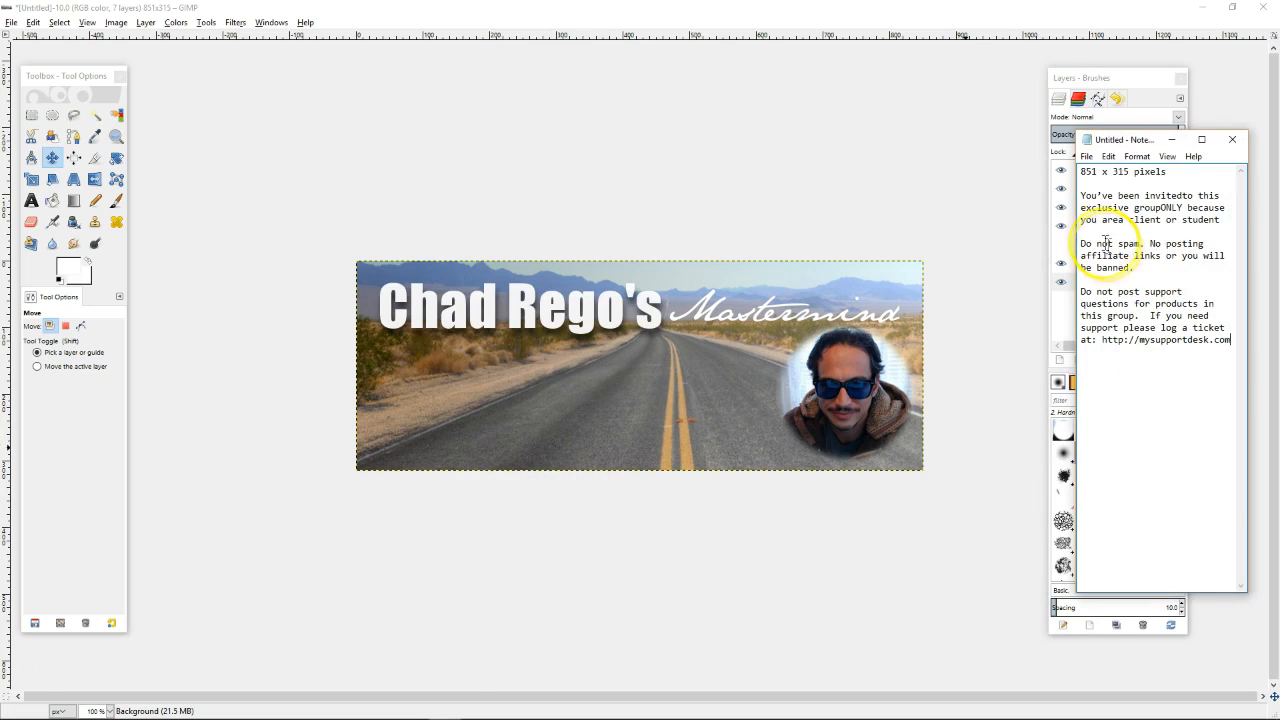
drag(1082, 244, 1129, 265)
right_click(1129, 265)
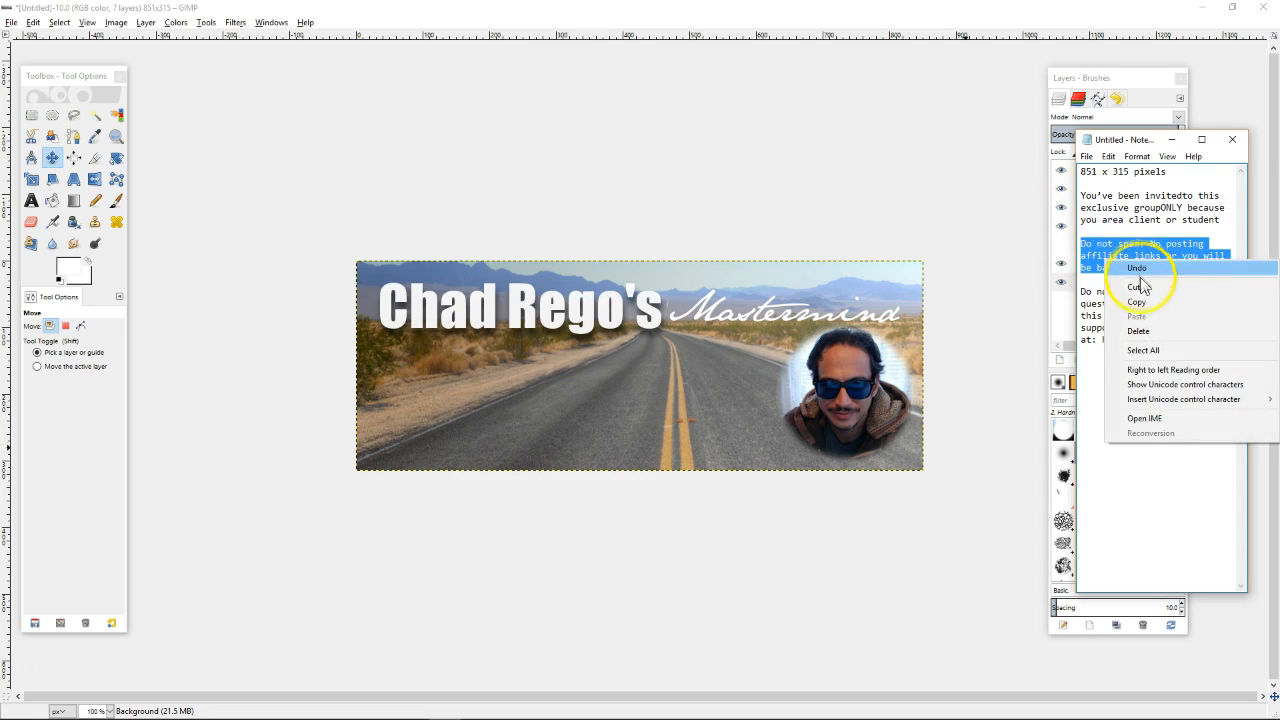
click(1138, 302)
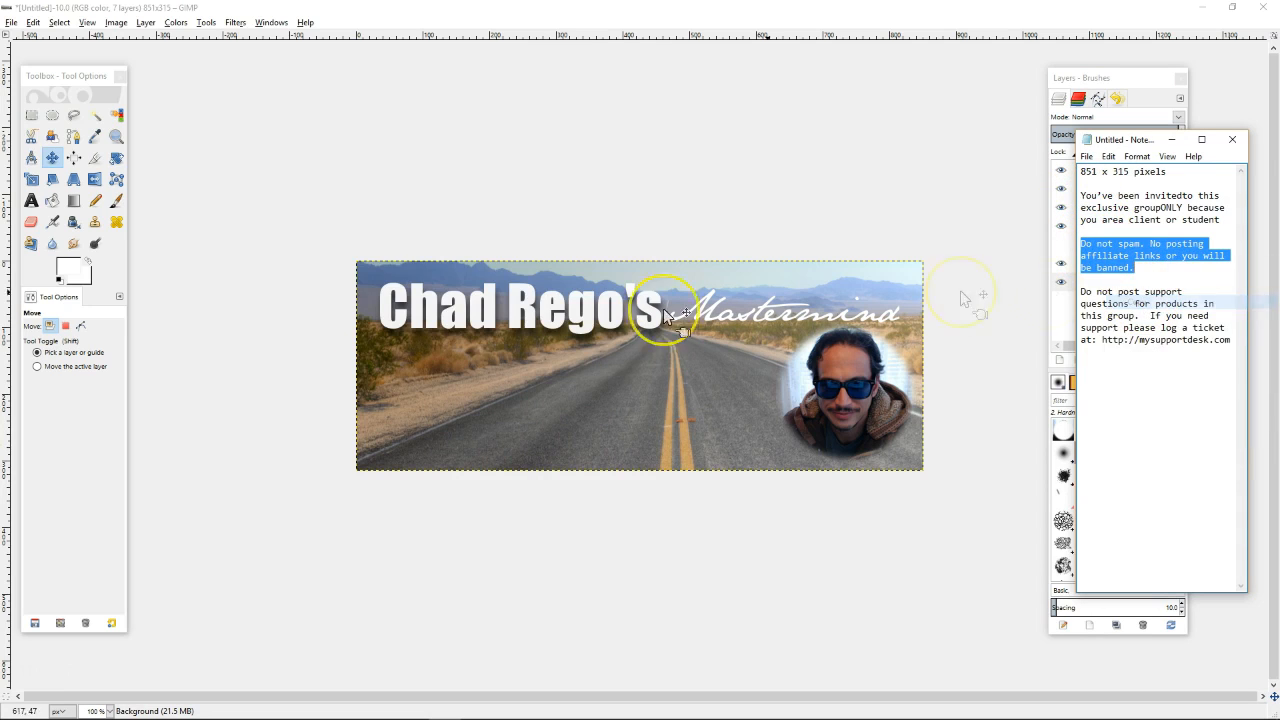
click(30, 205)
click(395, 368)
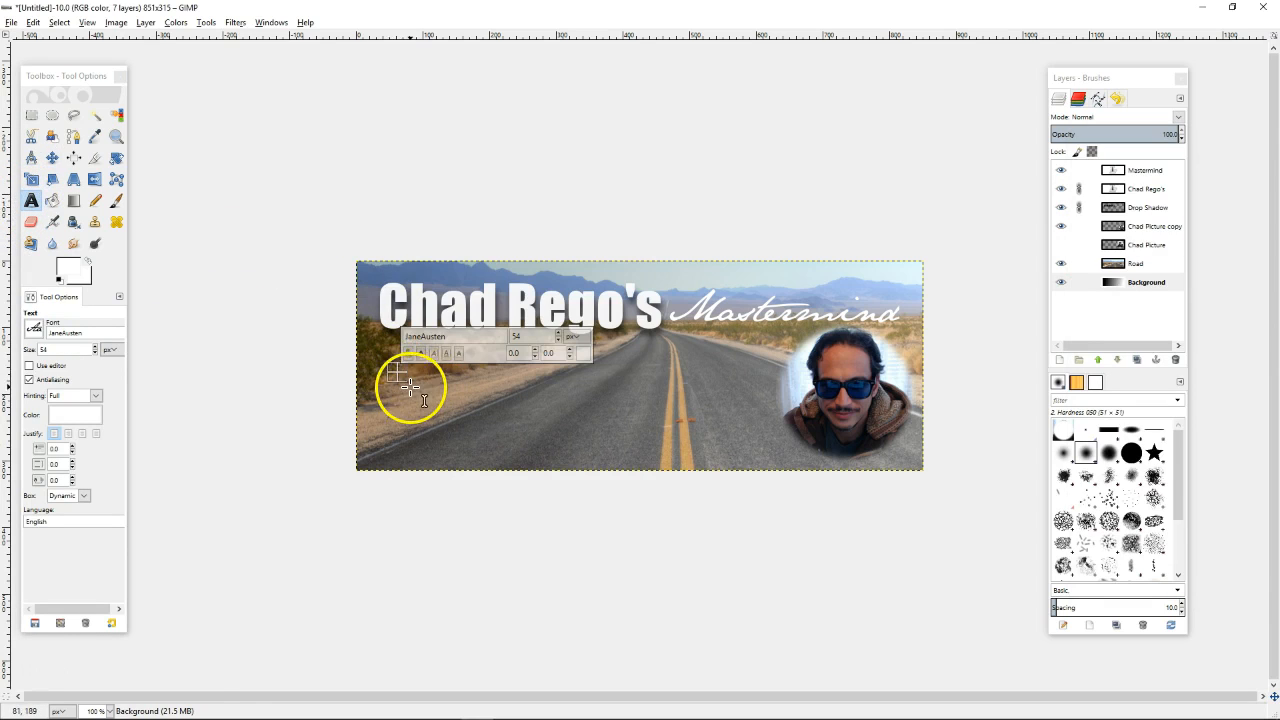
Paste the no-spam rule into a new text box and set its size to 16 px
drag(400, 375, 726, 414)
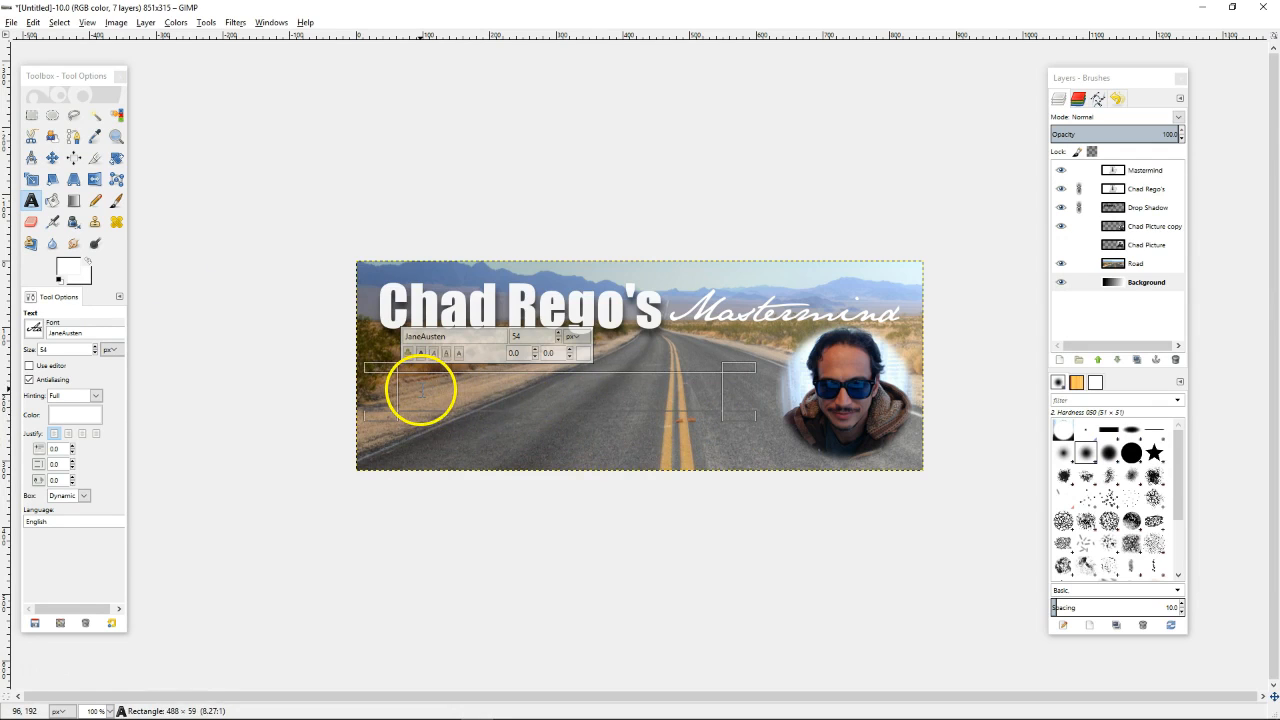
right_click(421, 395)
click(451, 427)
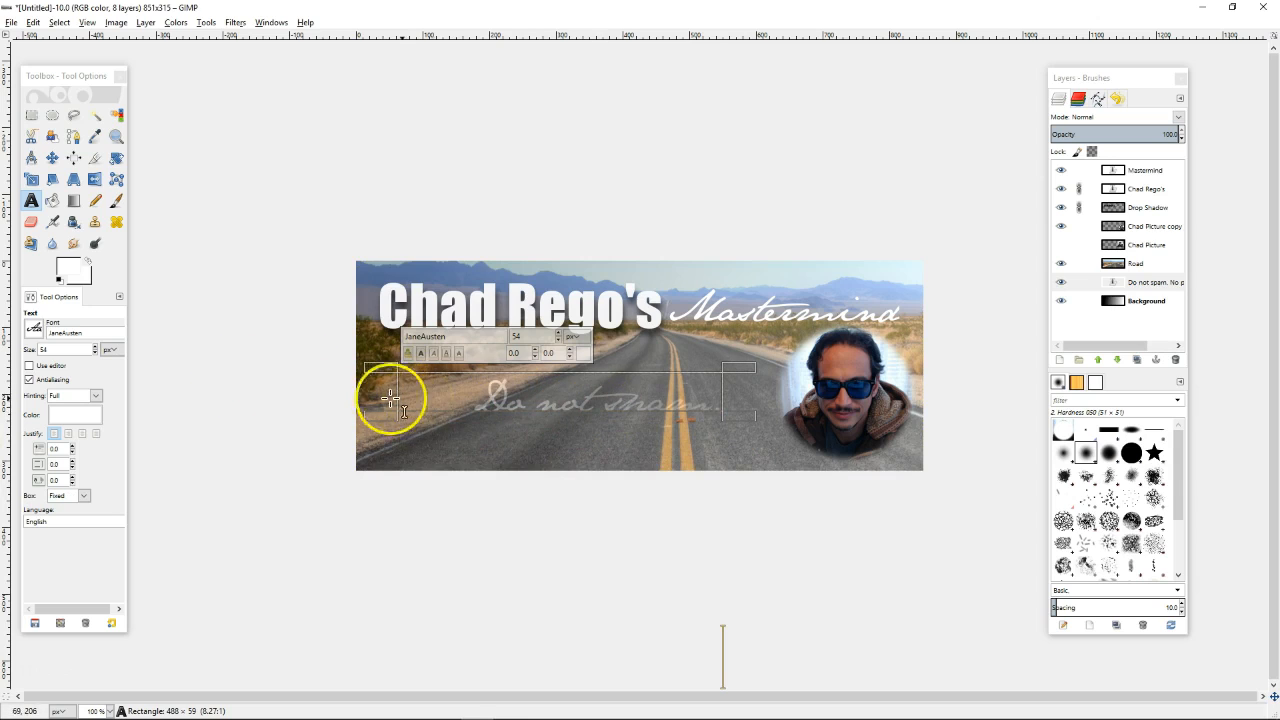
drag(456, 398, 391, 399)
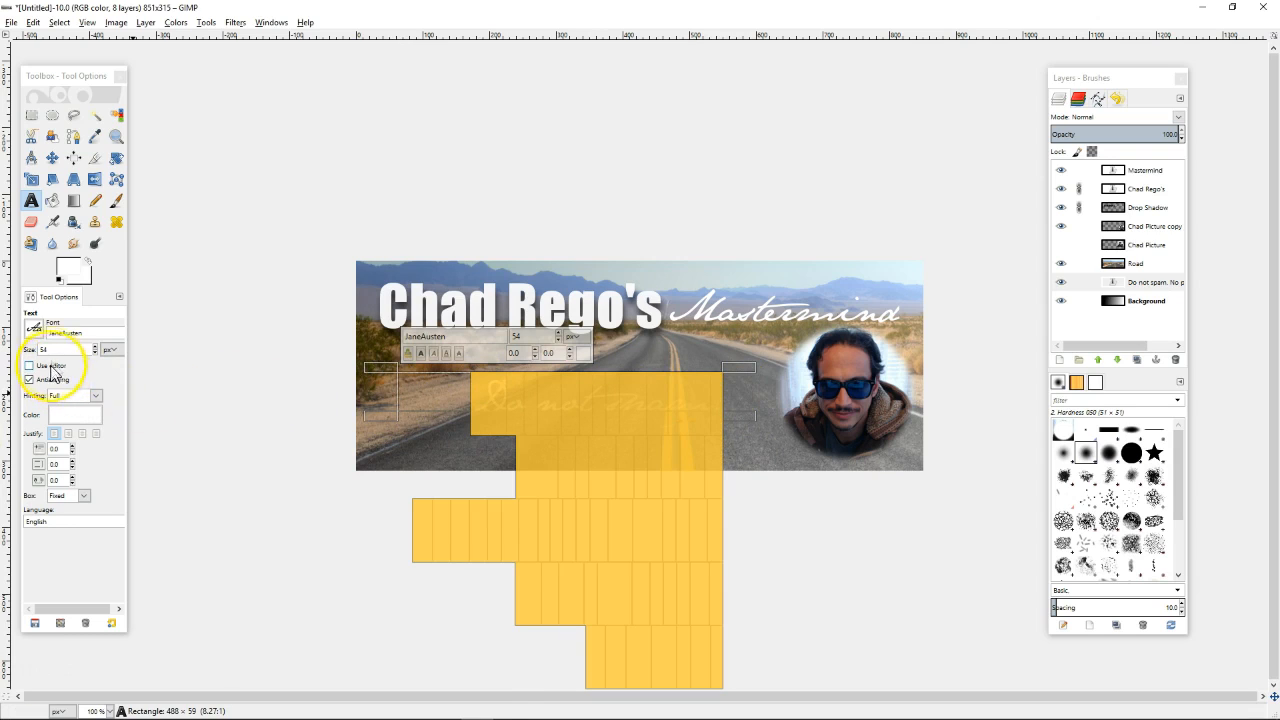
click(95, 353)
drag(95, 354, 94, 356)
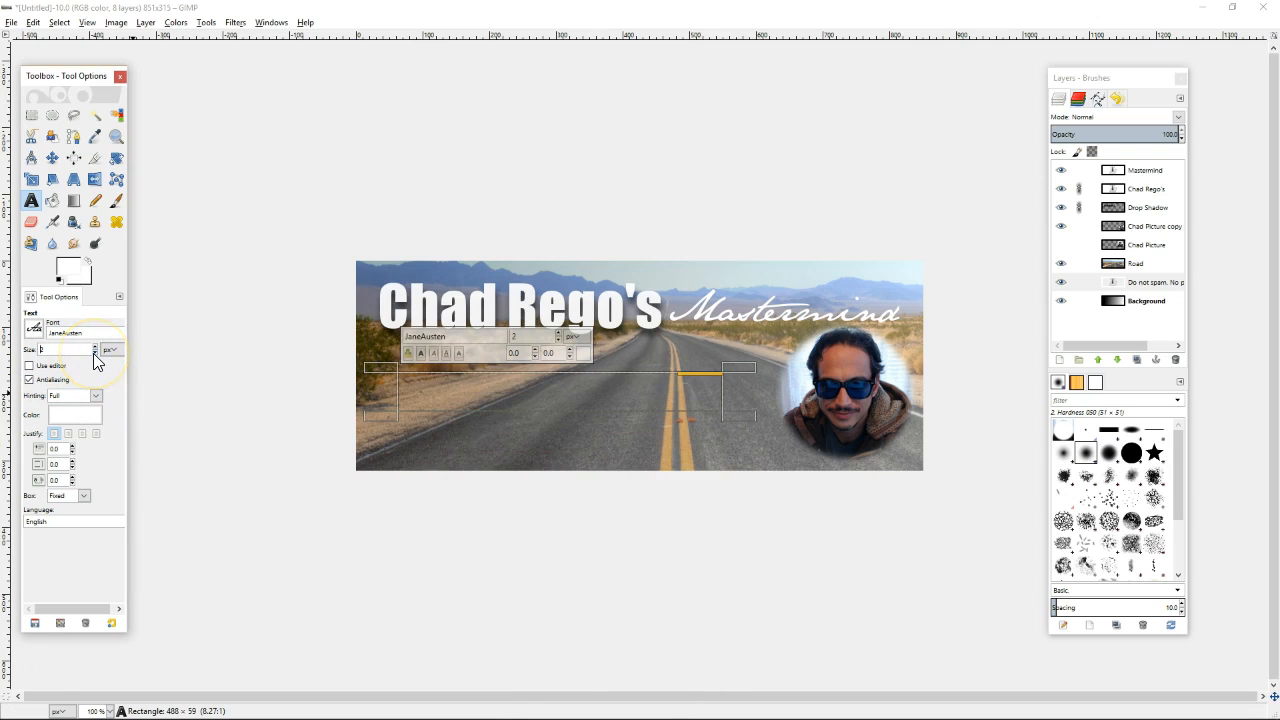
drag(95, 349, 96, 351)
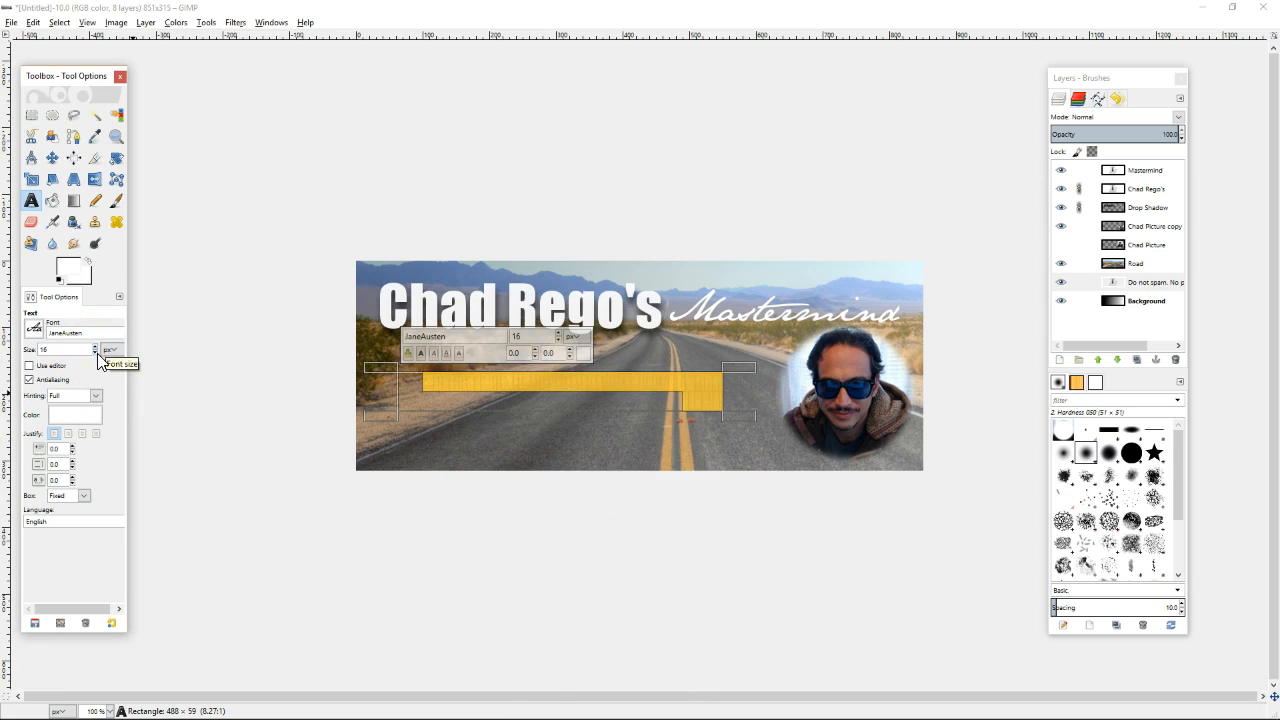
click(96, 353)
click(96, 353)
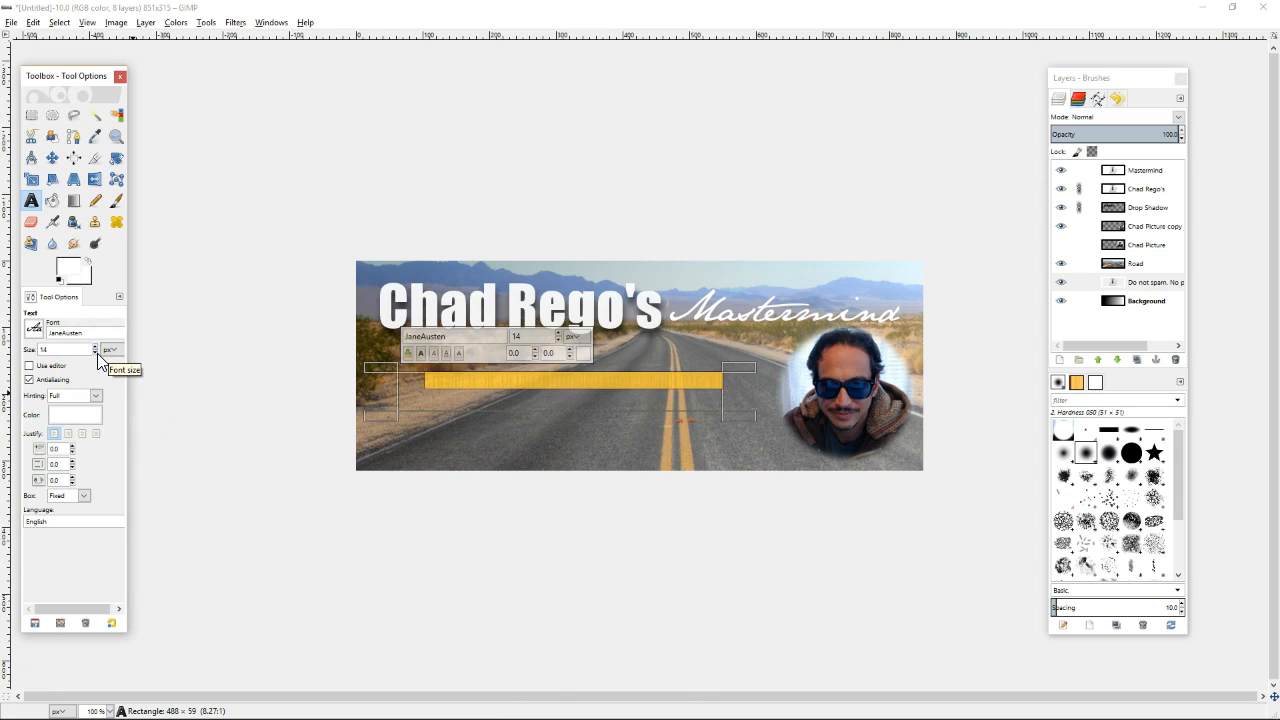
Change the rules text font to Tahoma
click(34, 334)
scroll(125, 424, down, 5)
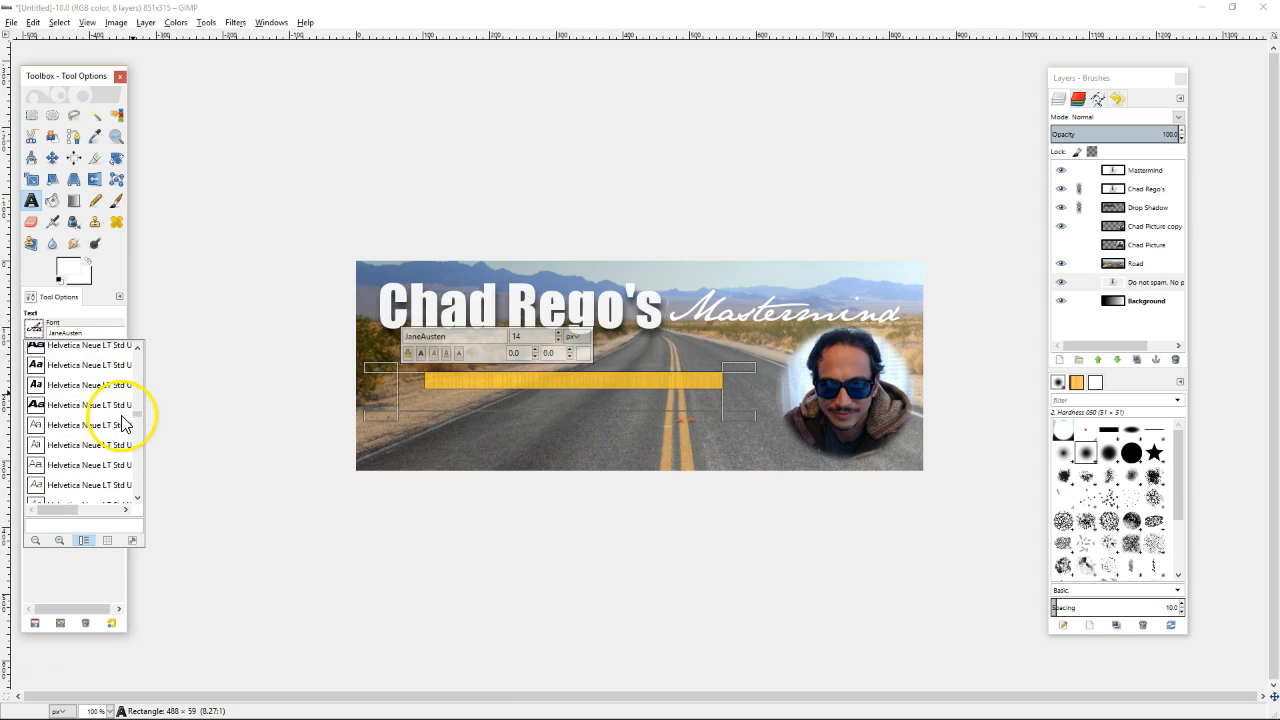
click(112, 385)
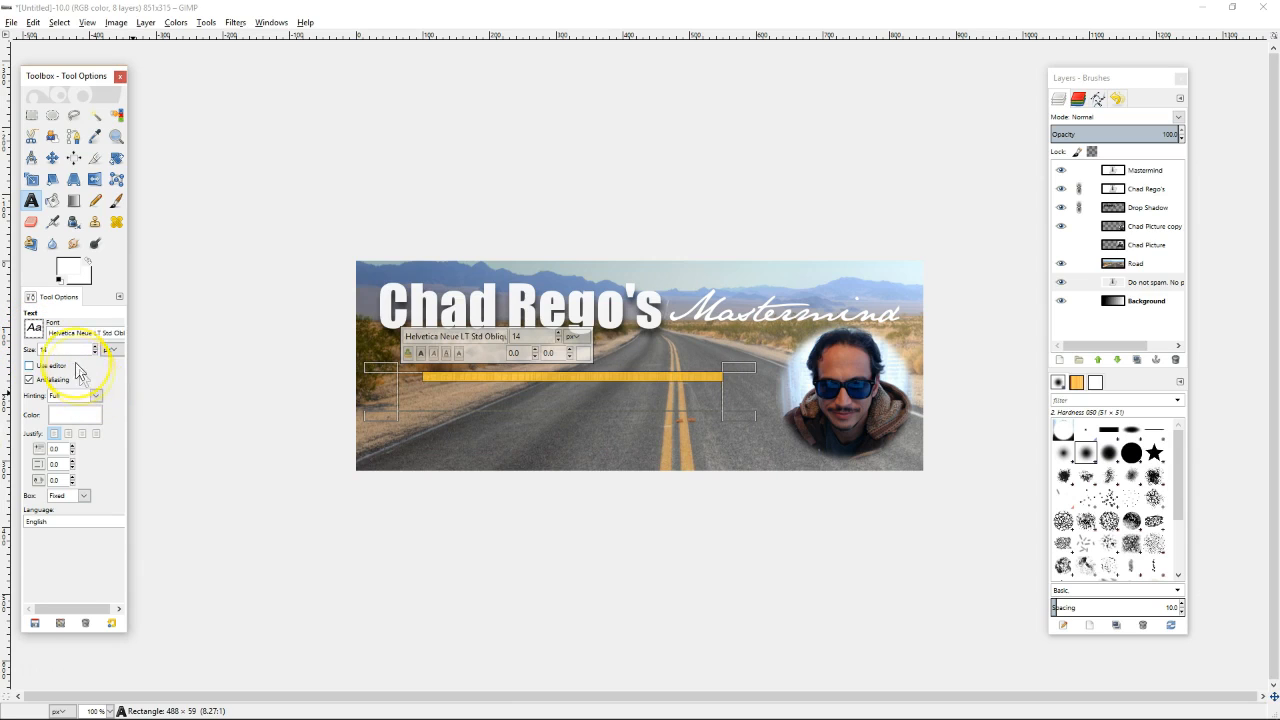
click(34, 329)
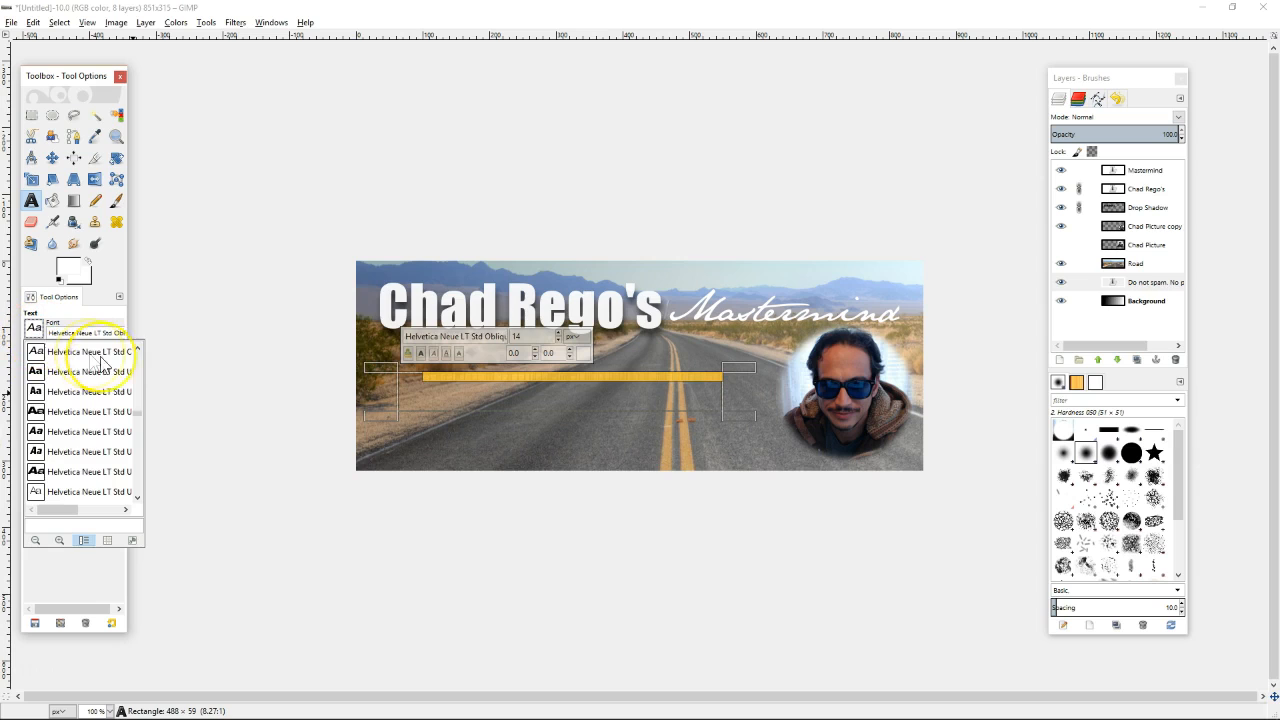
drag(138, 413, 128, 345)
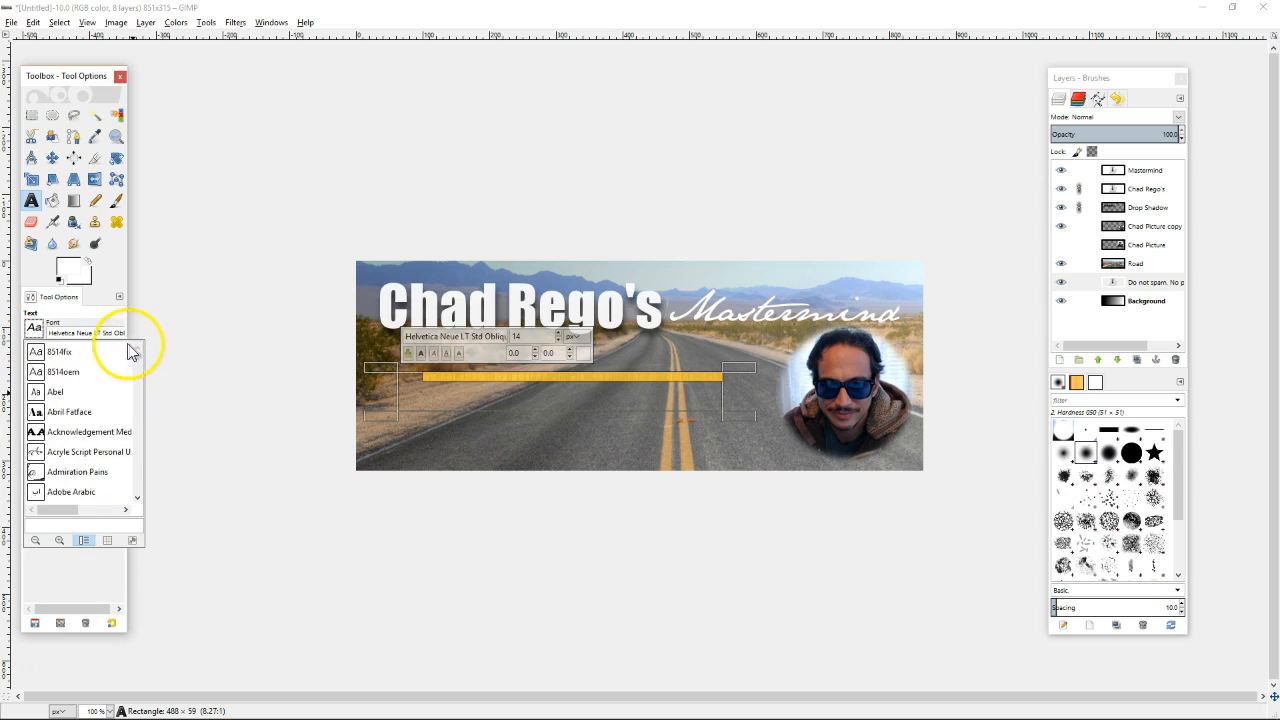
click(88, 332)
key(ctrl+a)
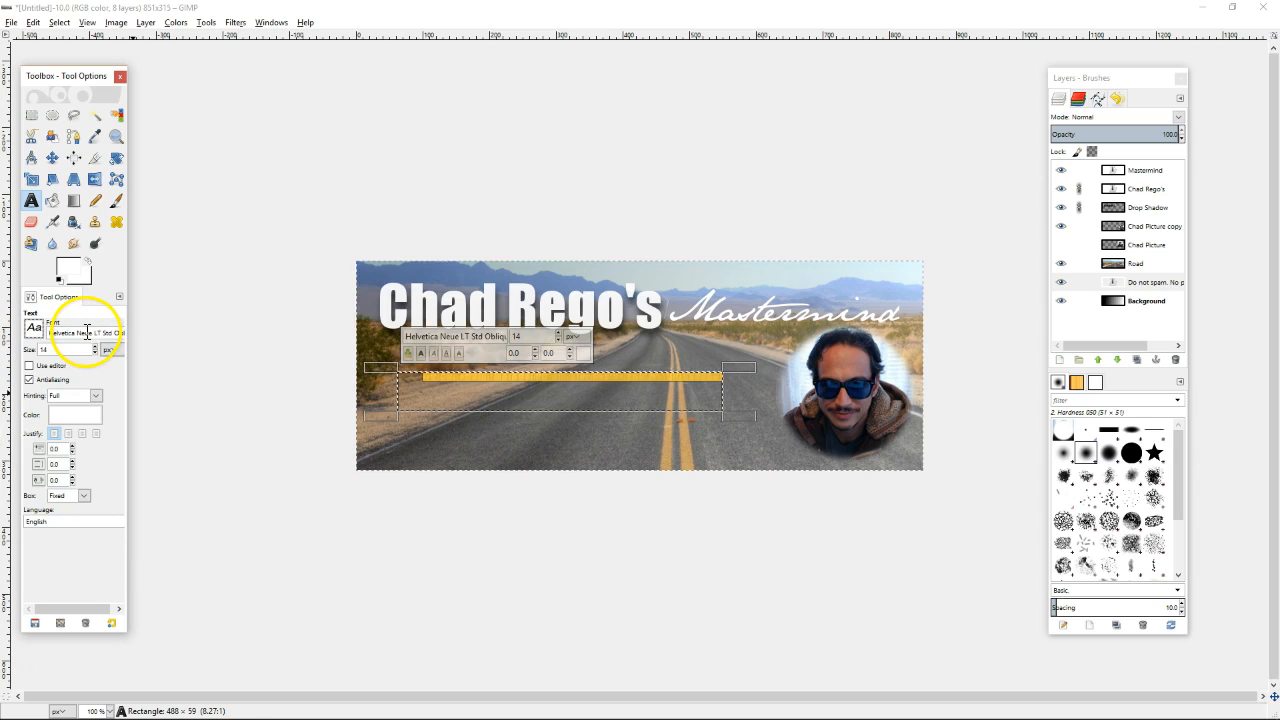
key(shift+t)
text(a)
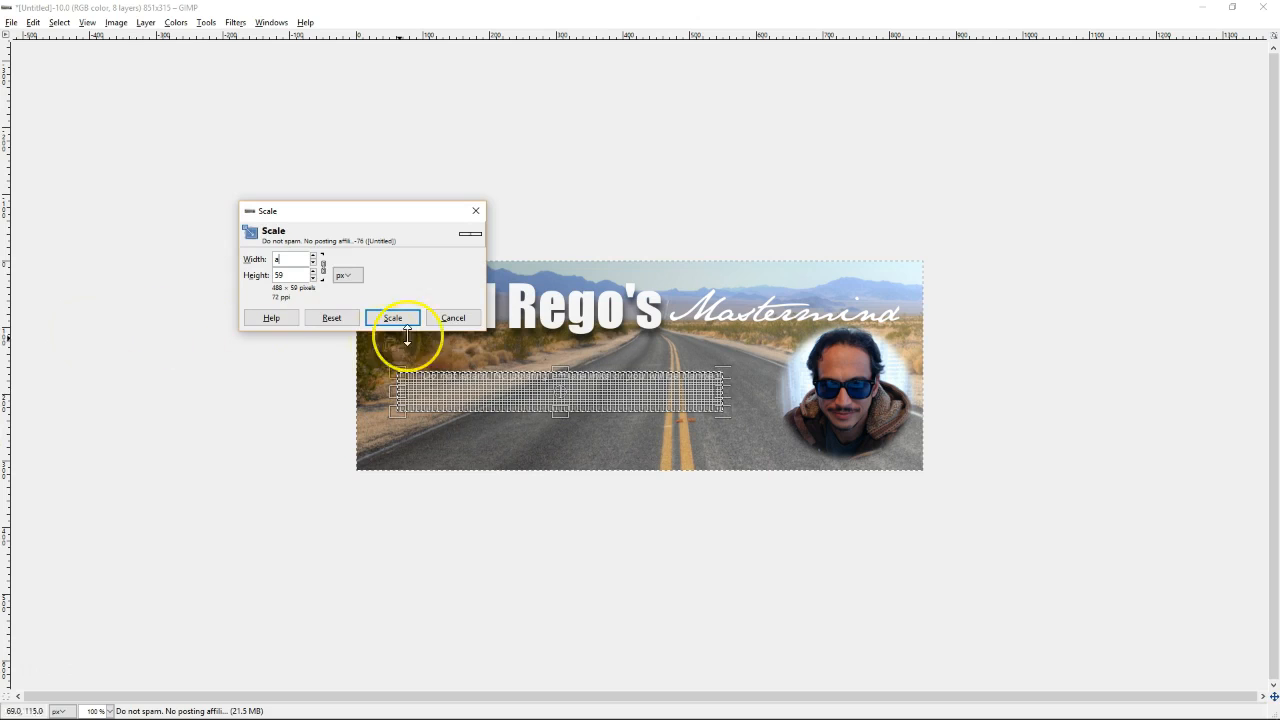
click(446, 318)
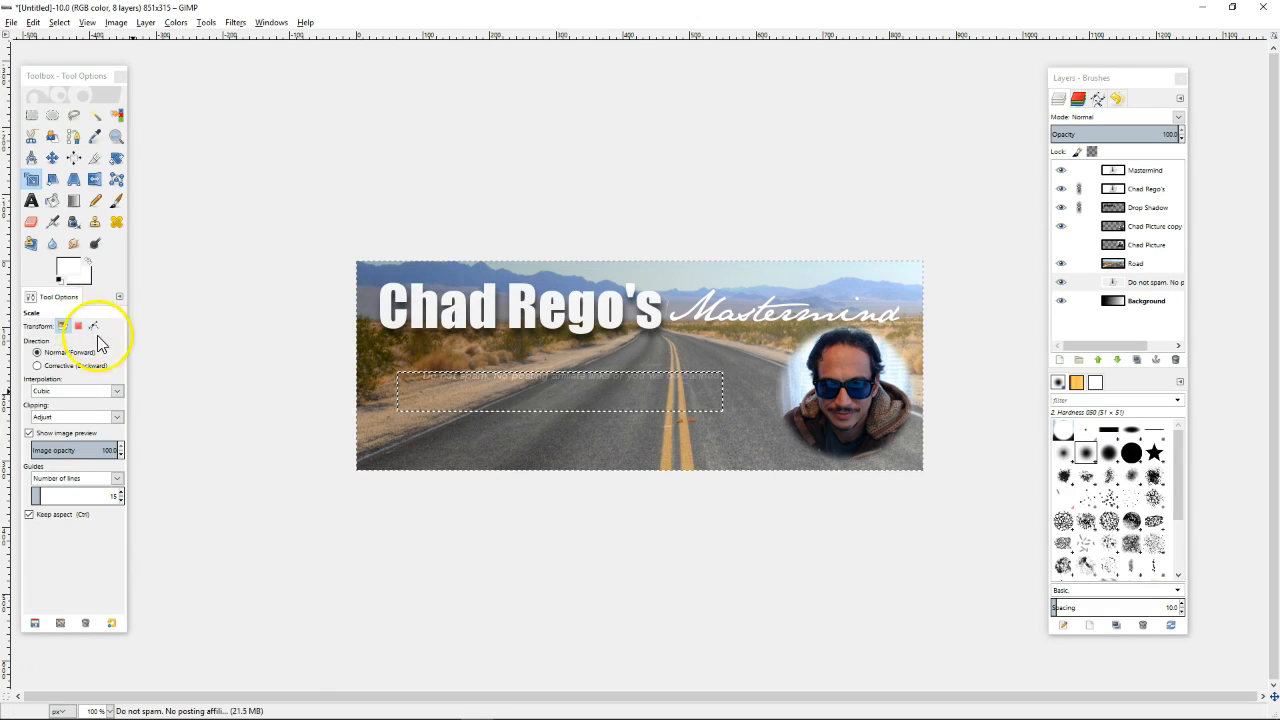
key(t)
click(93, 333)
text(Tahoma)
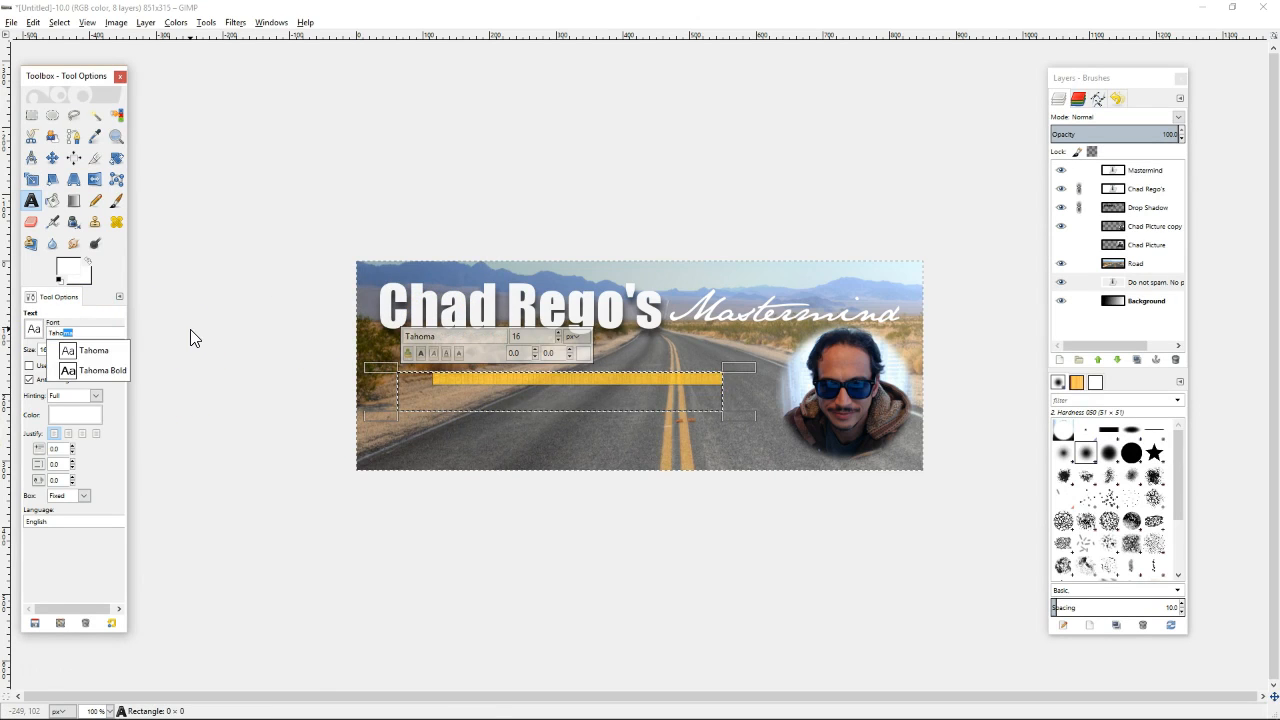
click(95, 350)
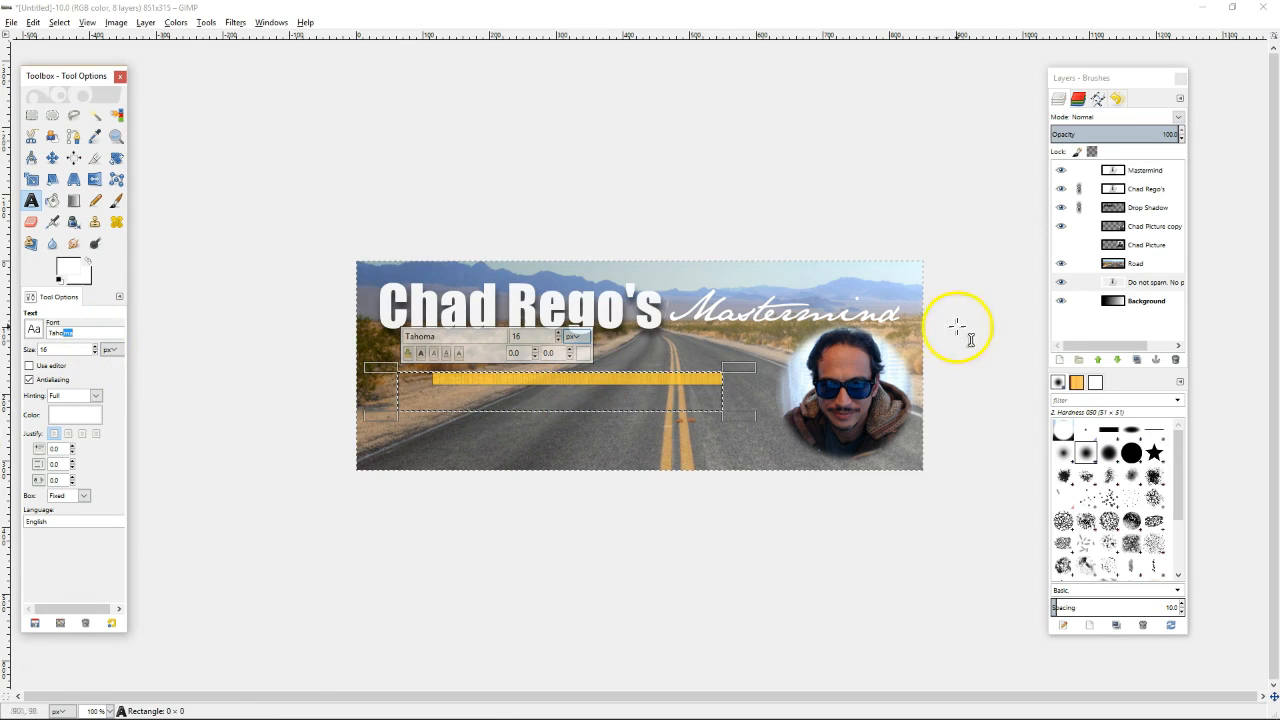
Move the Do not spam text layer above the Drop Shadow layer
click(1122, 302)
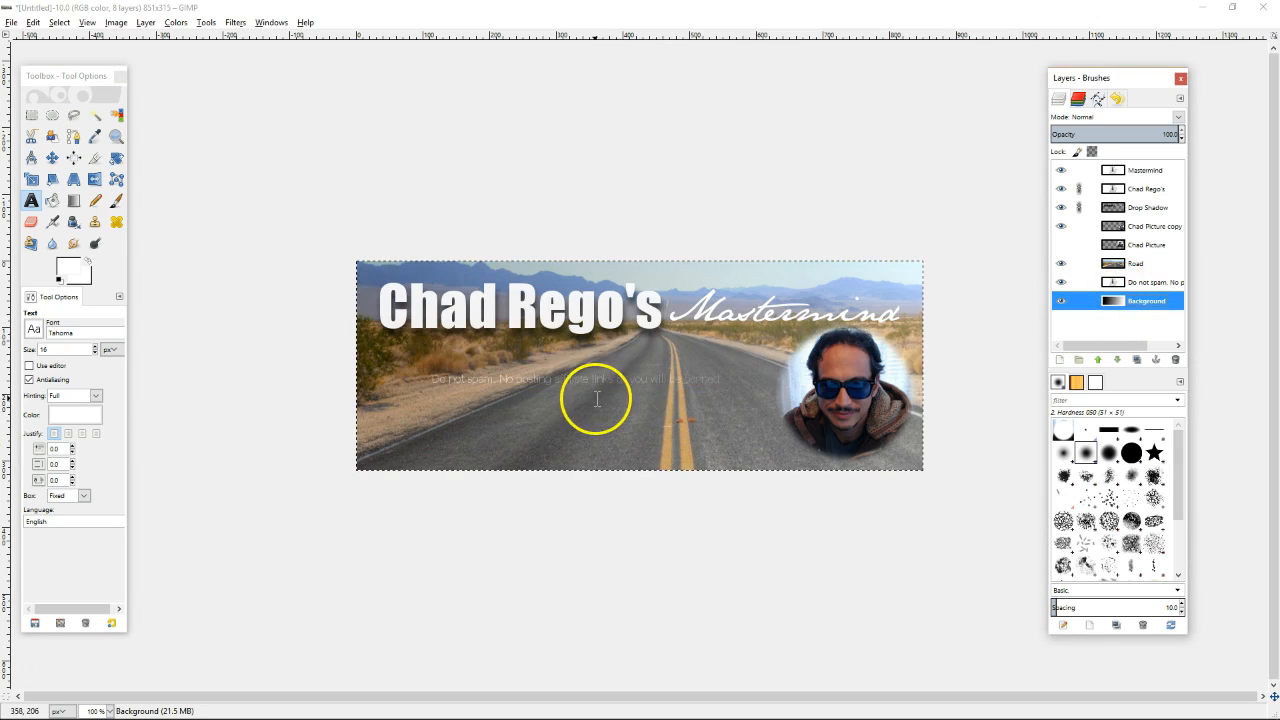
click(1151, 285)
drag(1149, 283, 1145, 210)
click(612, 382)
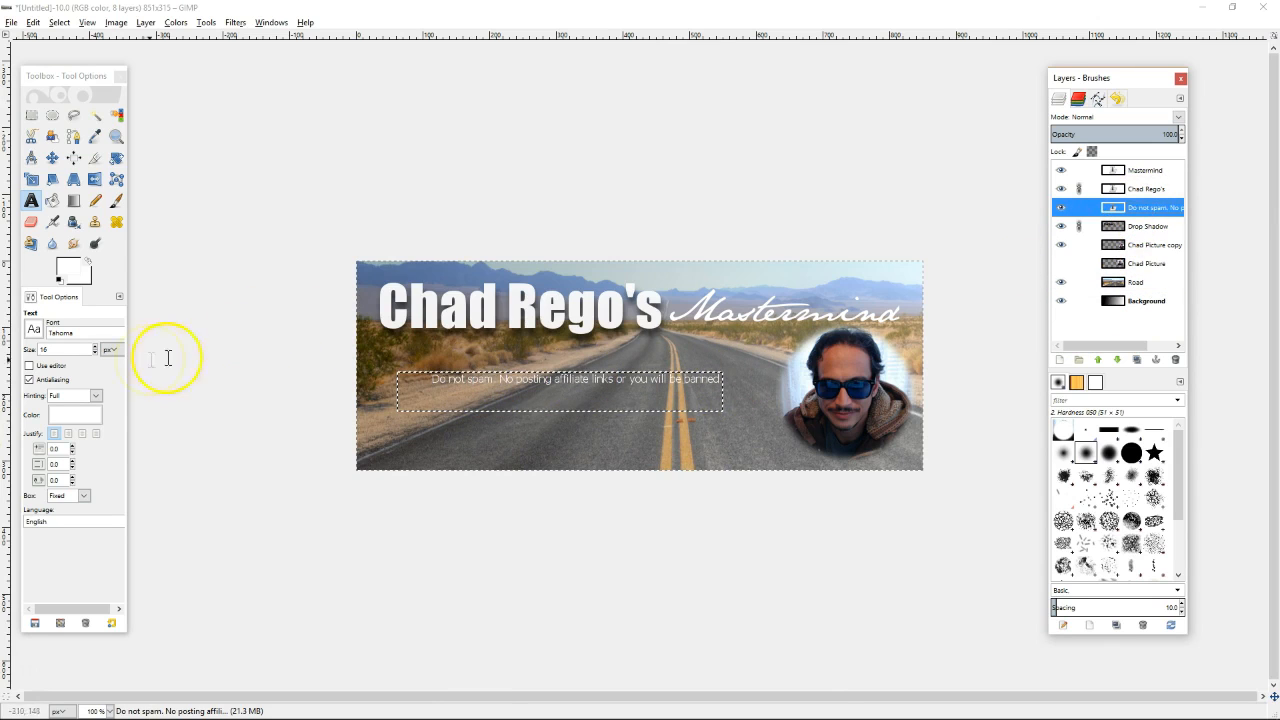
Make the rules text Tahoma Bold and widen its box so it fits one line
click(488, 392)
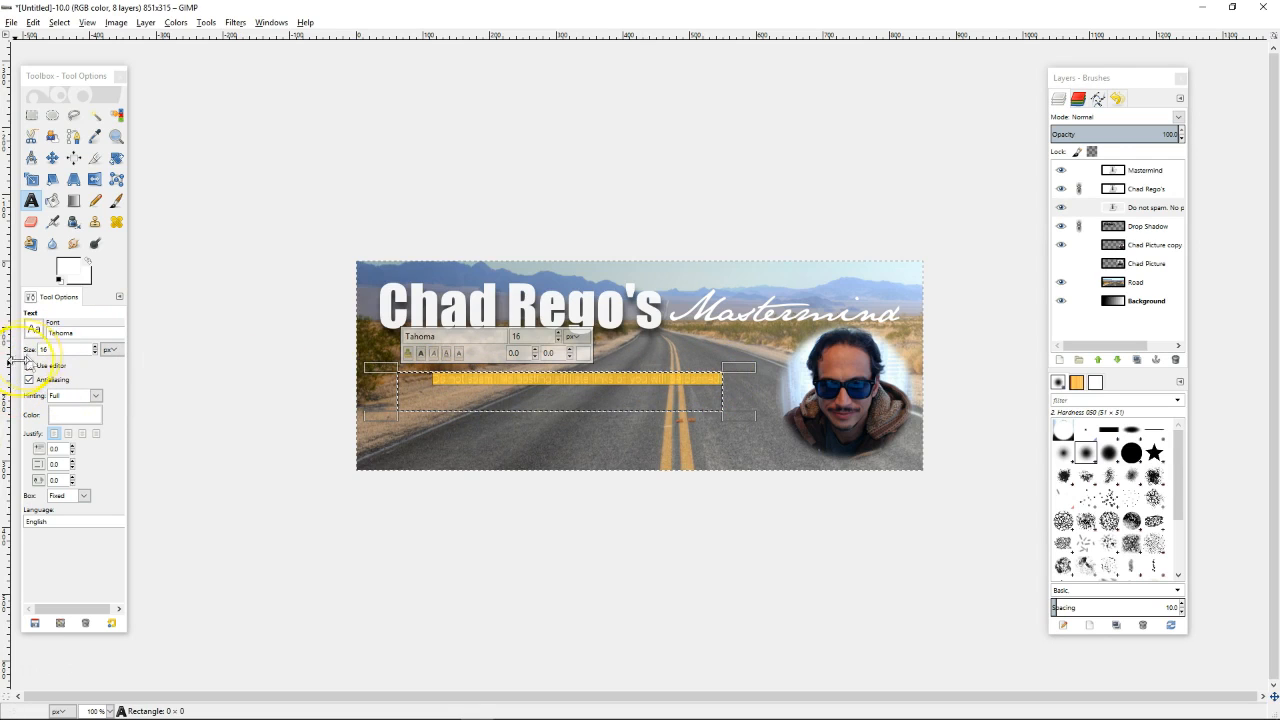
click(87, 334)
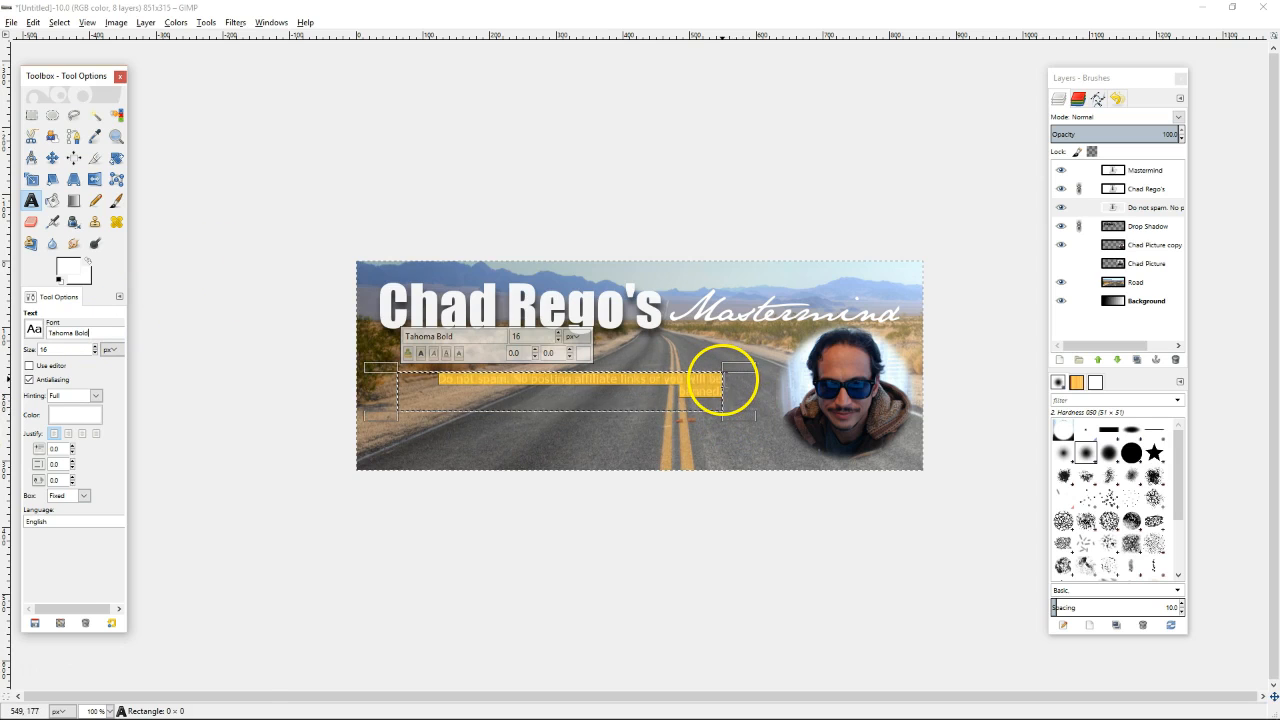
drag(723, 378, 768, 374)
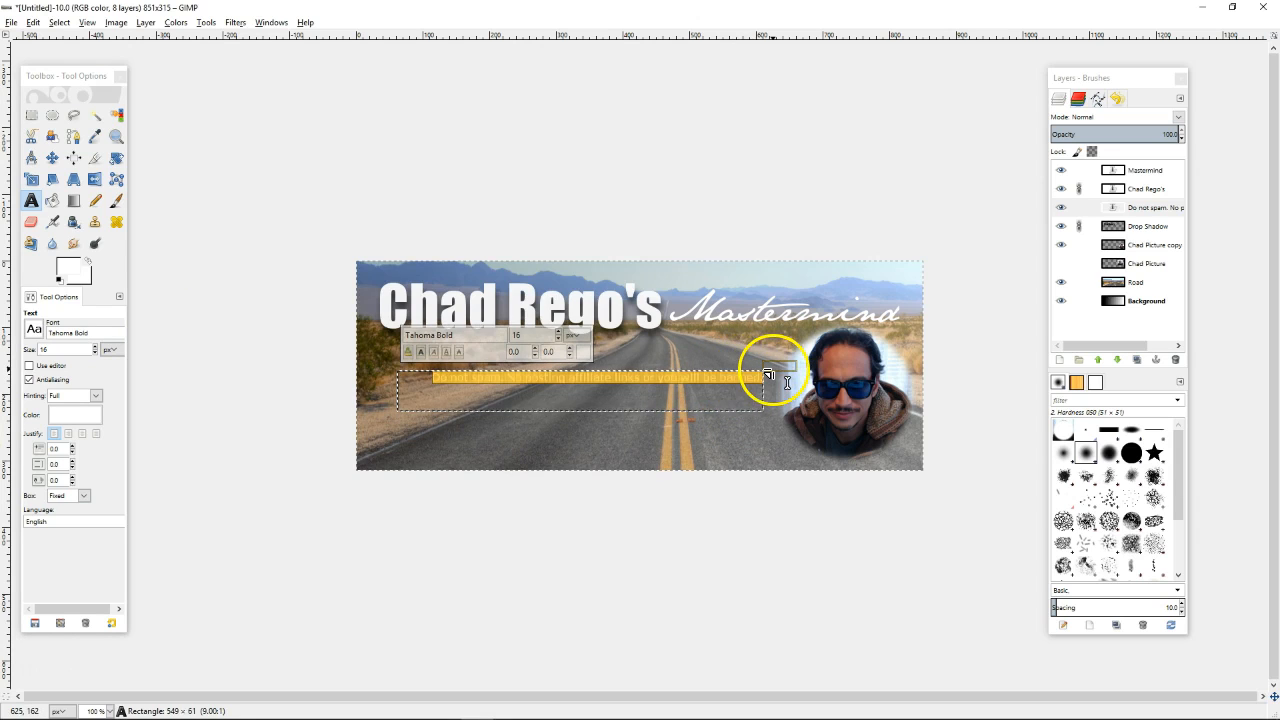
click(52, 157)
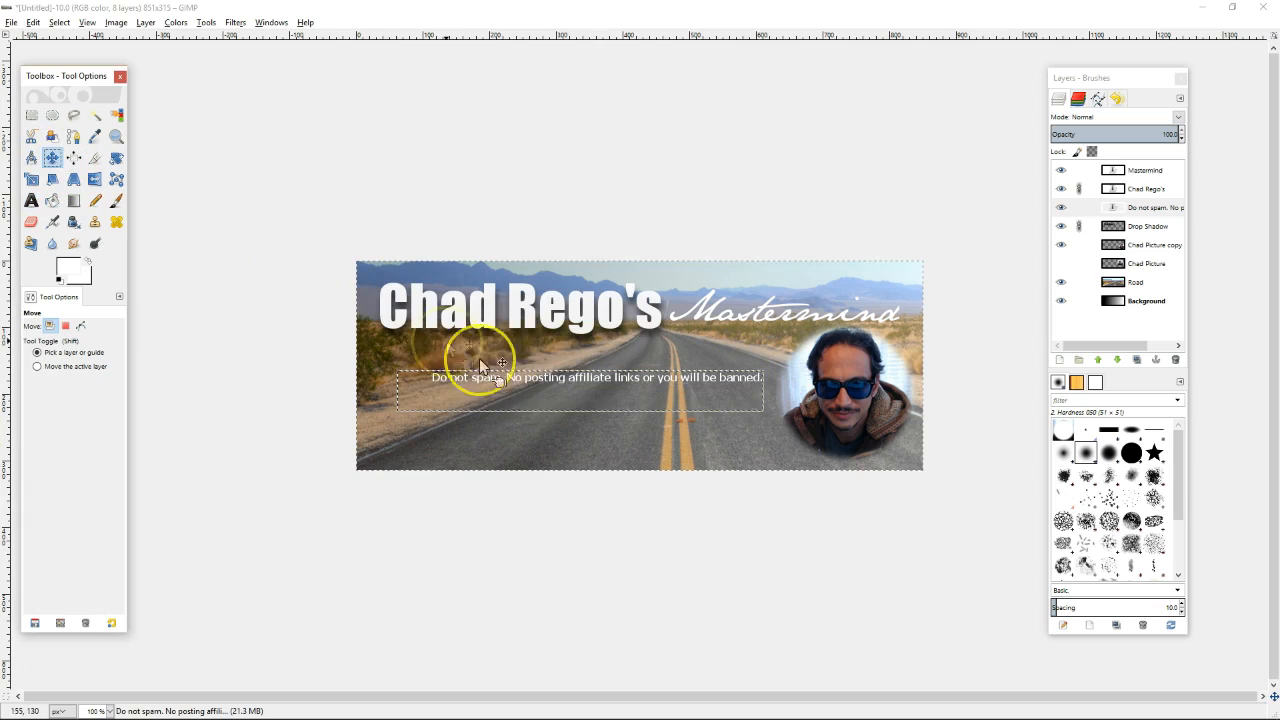
Drag the rules line left beneath the title, then select the Background layer
mouse_move(546, 384)
mouse_down()
mouse_move(514, 371)
mouse_move(571, 380)
mouse_move(521, 375)
mouse_move(528, 360)
mouse_move(530, 381)
mouse_up()
click(564, 381)
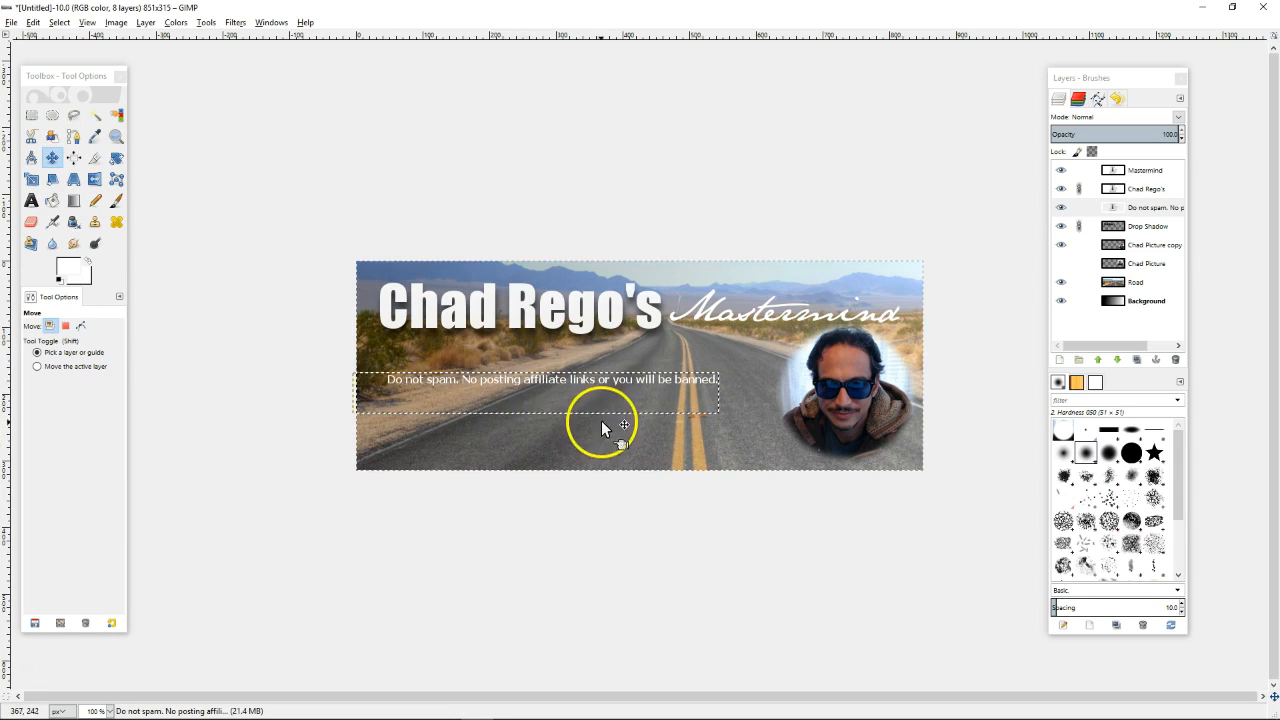
click(1156, 303)
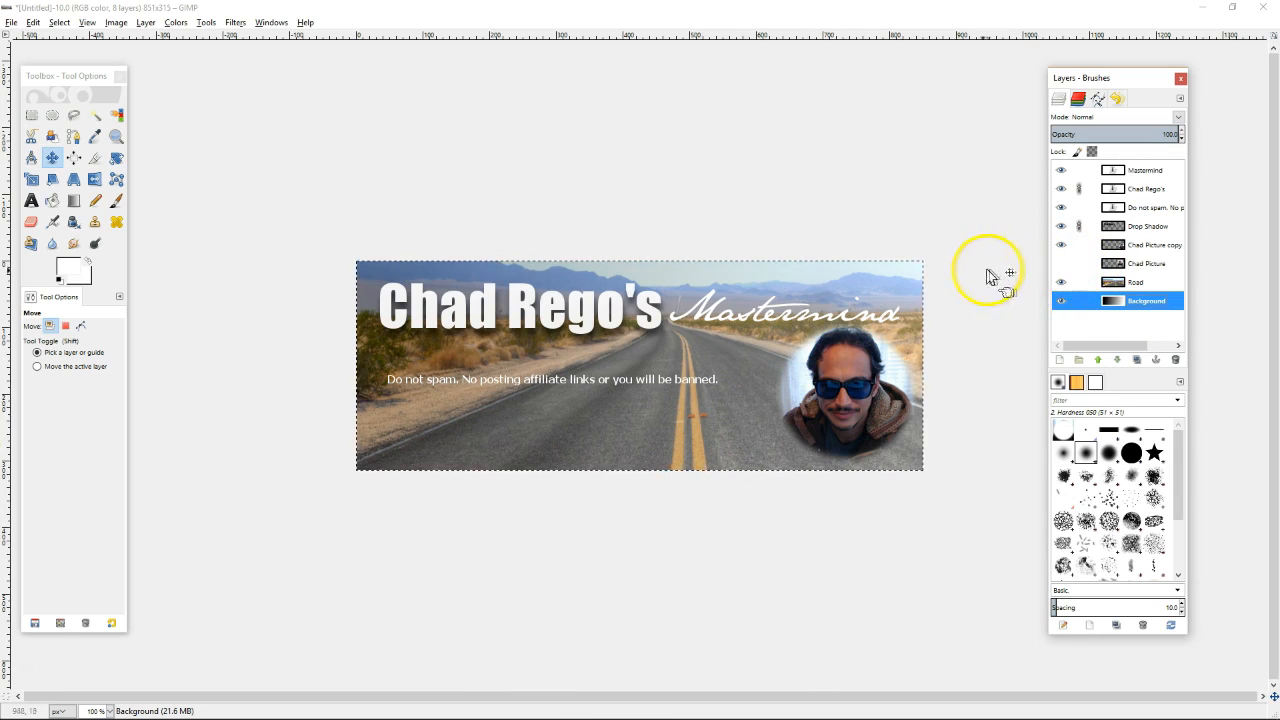
Compare with the round portrait toggled off, then delete the original uncropped portrait layer
click(1061, 245)
click(1064, 250)
click(1064, 250)
click(1065, 250)
click(1065, 250)
click(1066, 250)
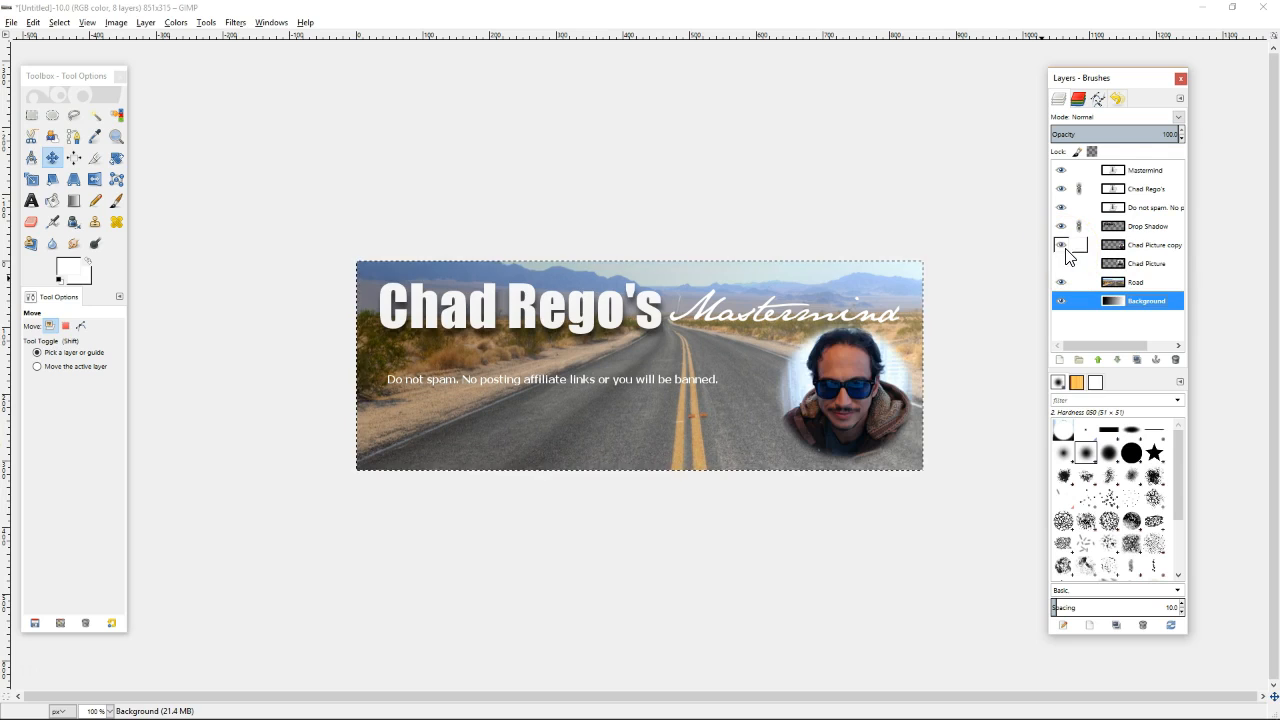
click(1143, 266)
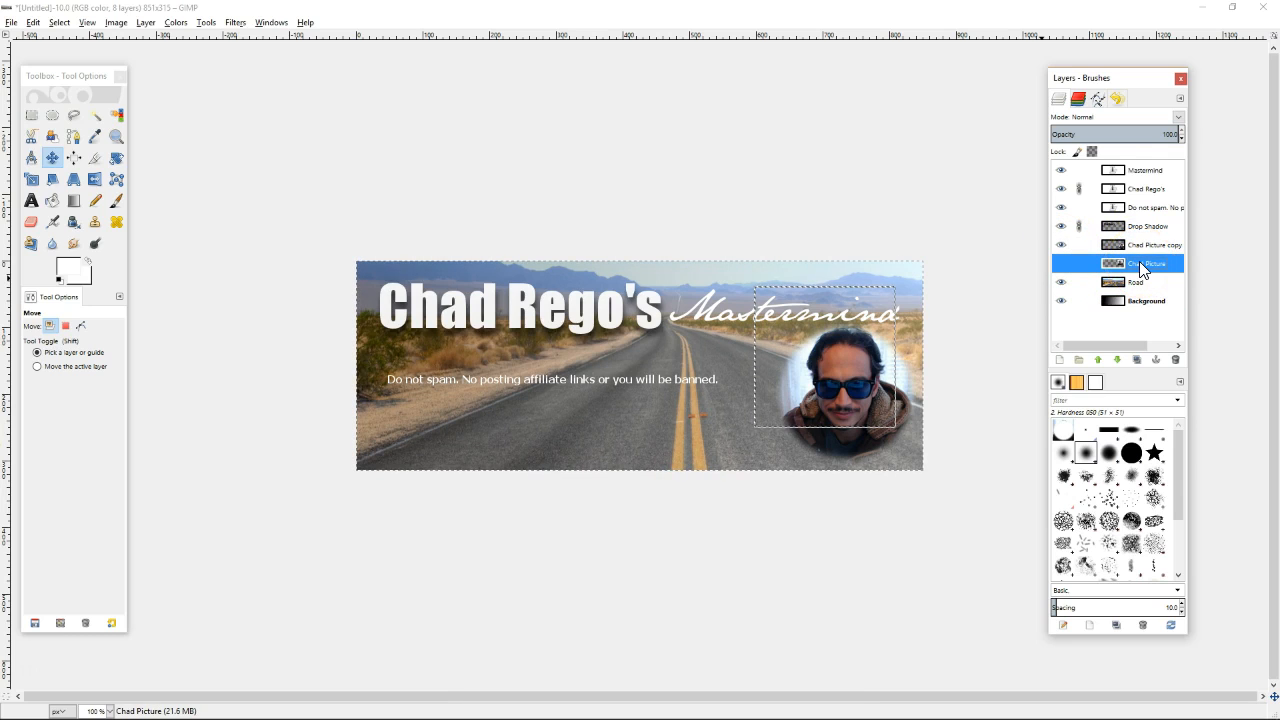
right_click(1139, 261)
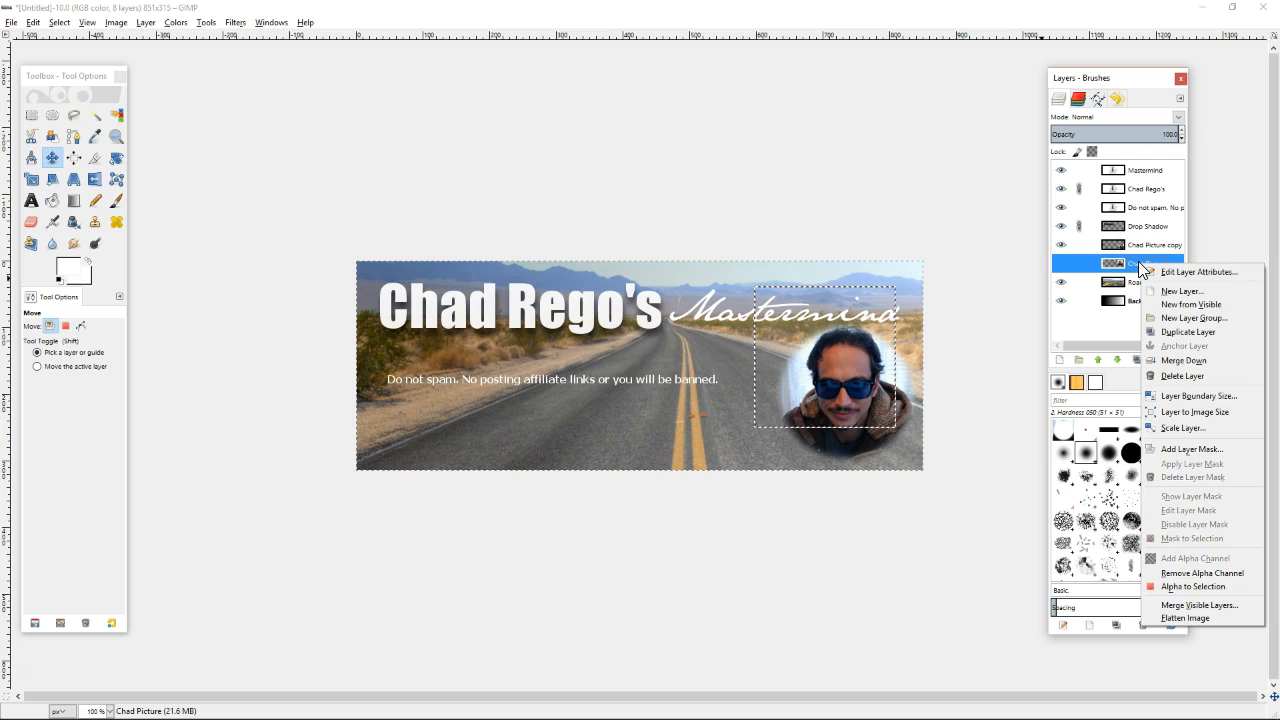
click(1187, 374)
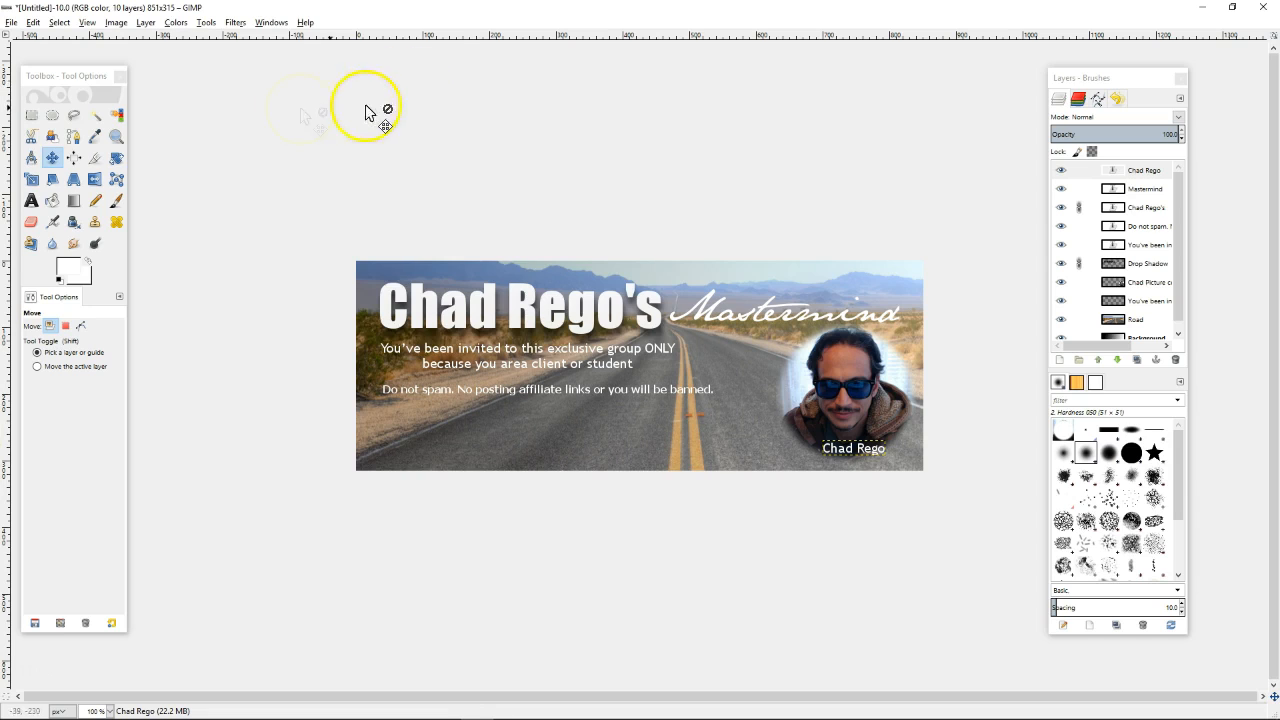
Save the project as 'Chad Gimp File' in the Documents folder
click(11, 24)
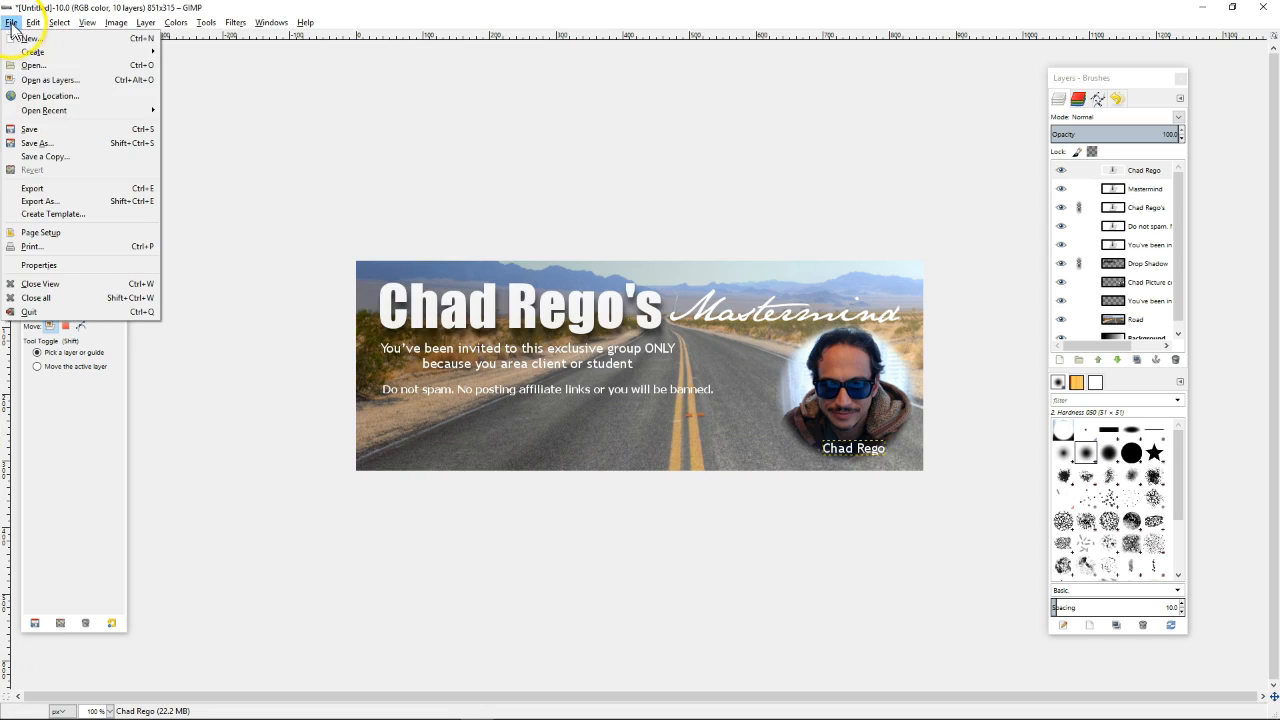
click(53, 132)
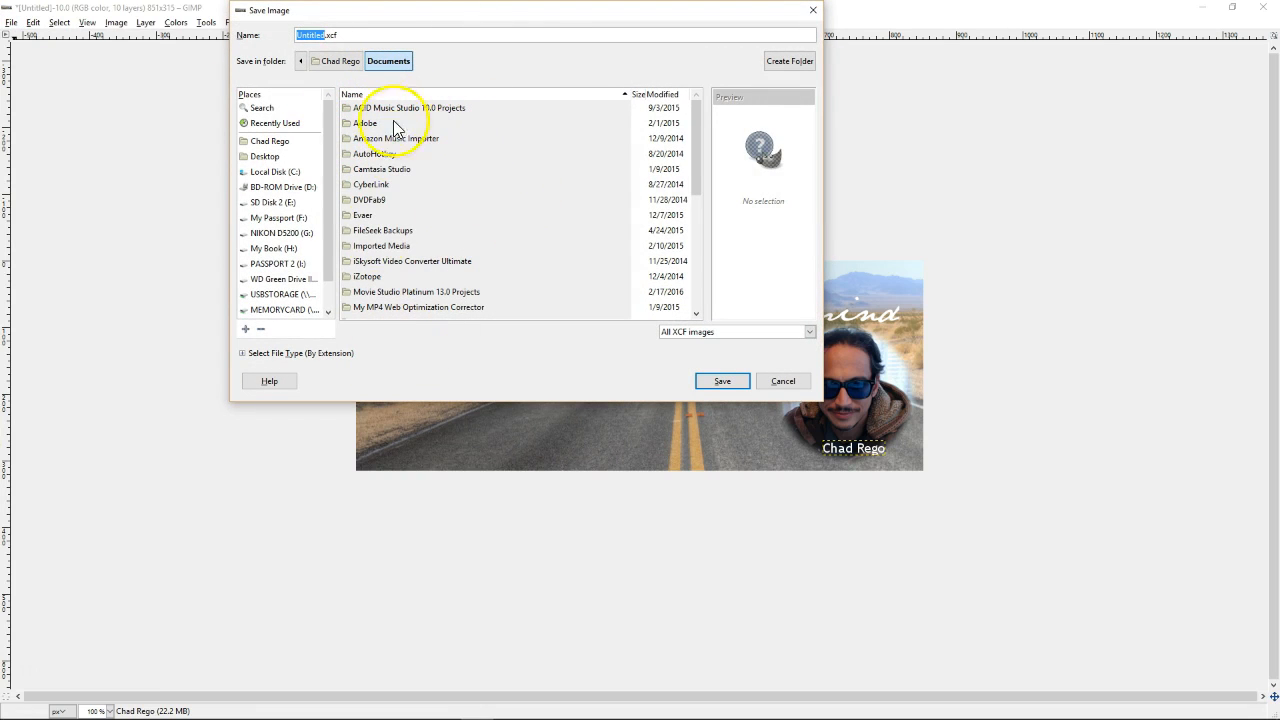
double_click(321, 35)
text(Ch)
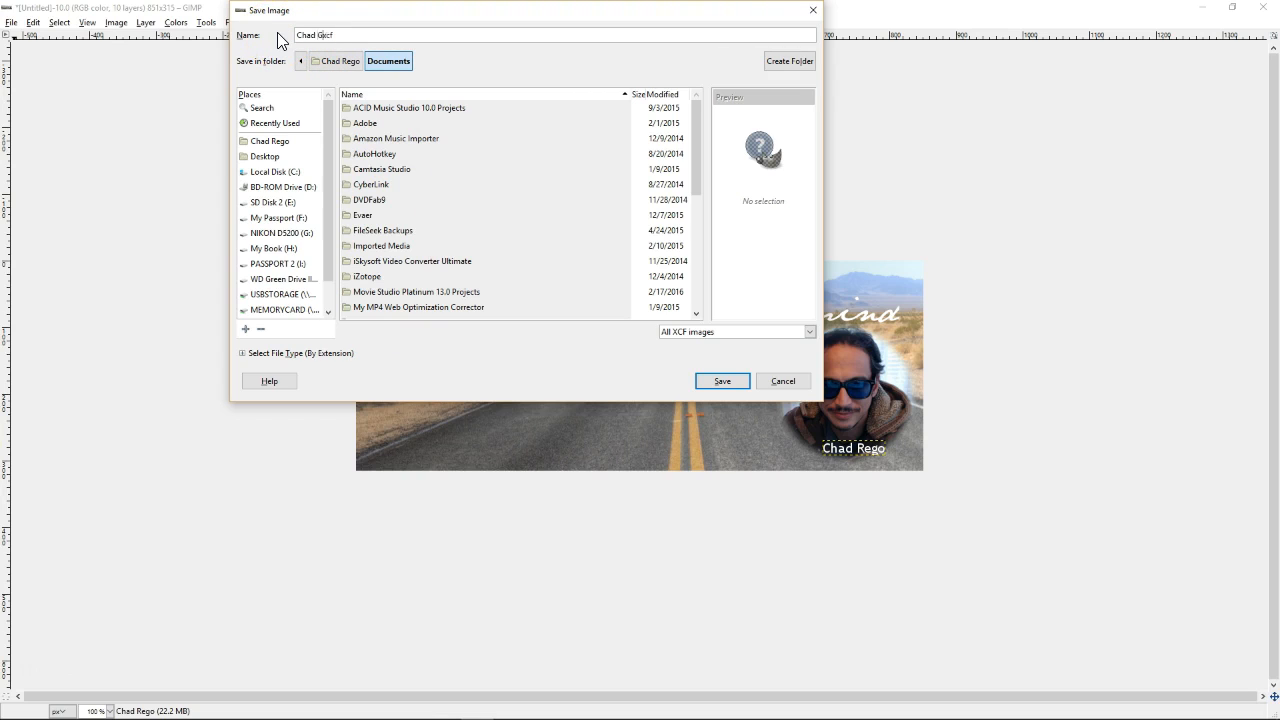
text(ad Gimp File)
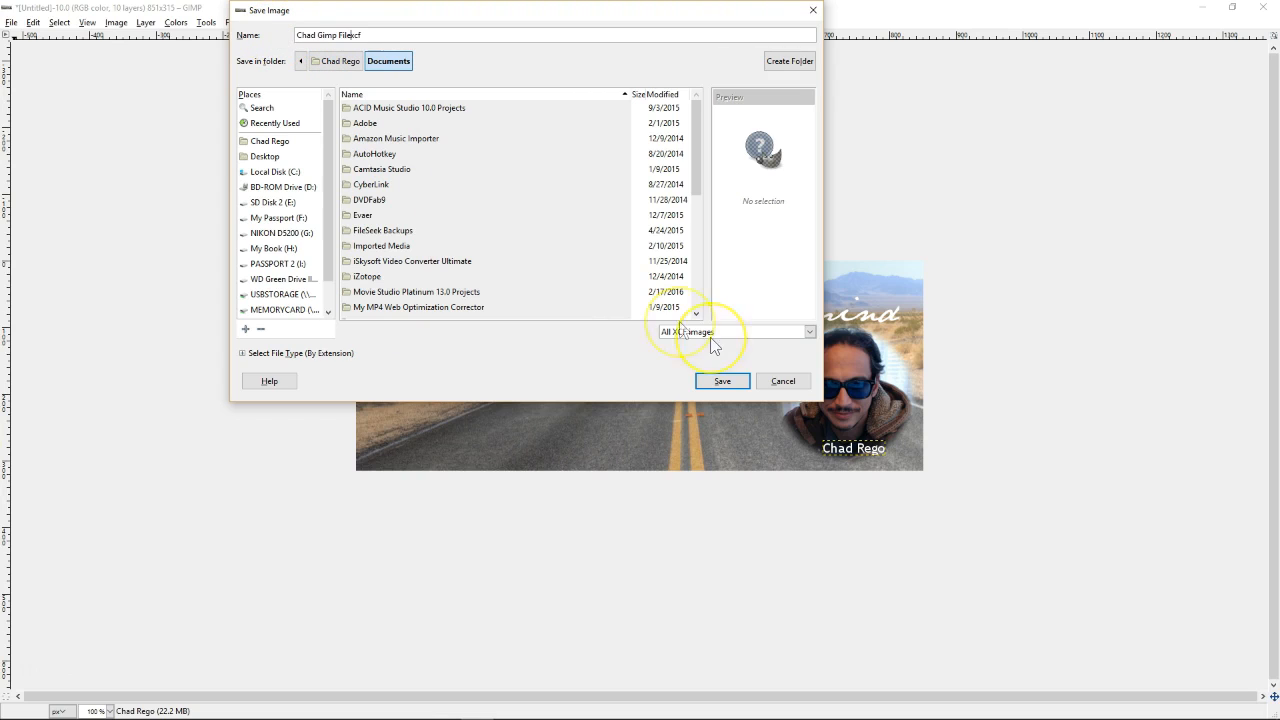
click(727, 379)
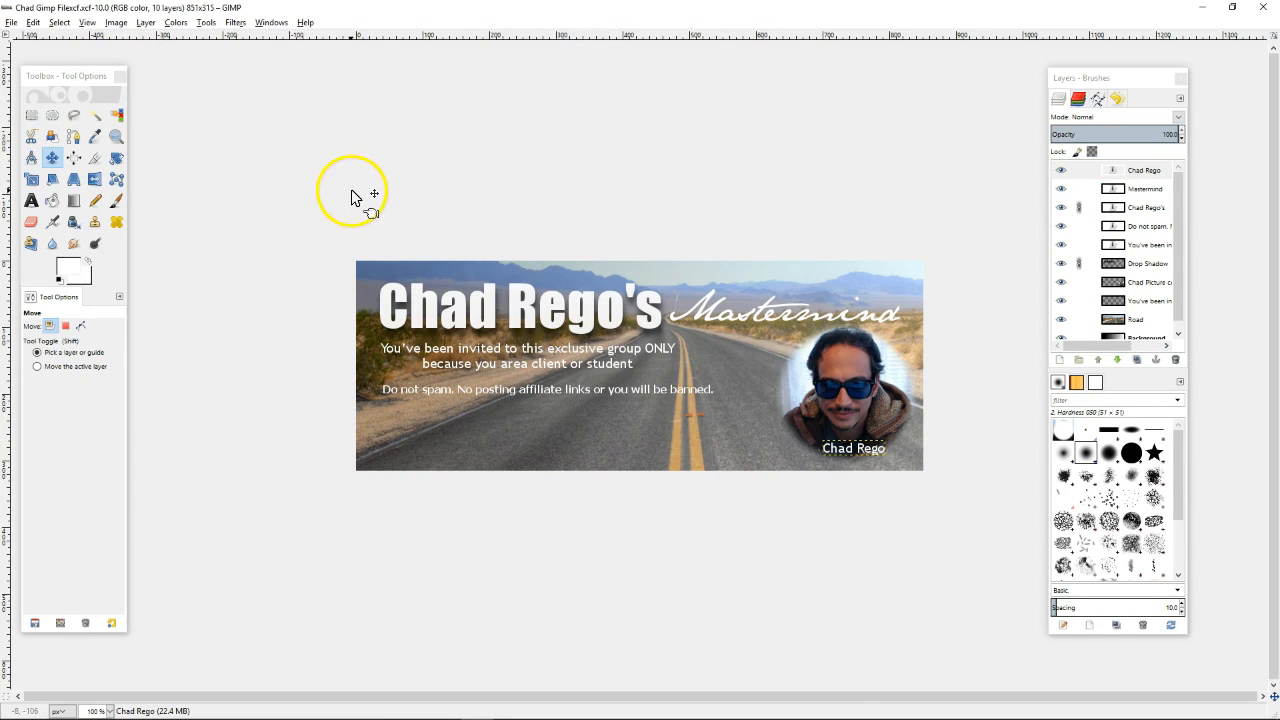
Start an Export As and choose PNG image as the file type
click(11, 22)
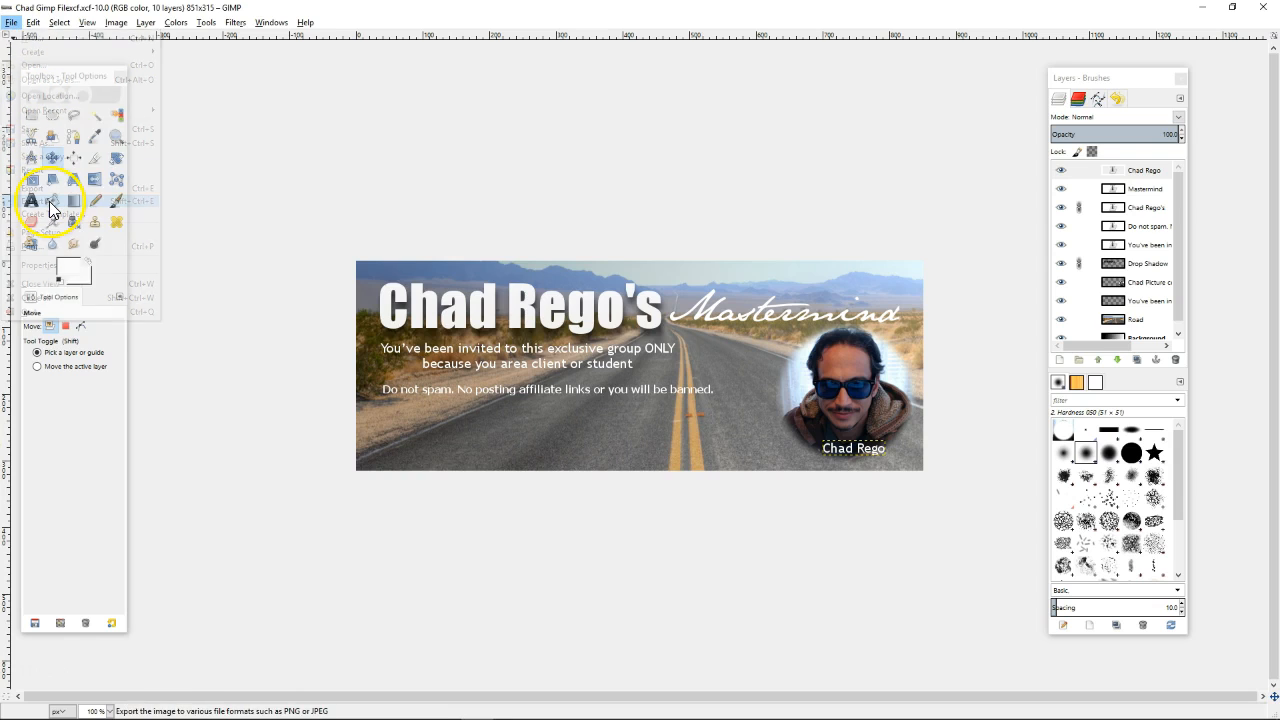
click(48, 202)
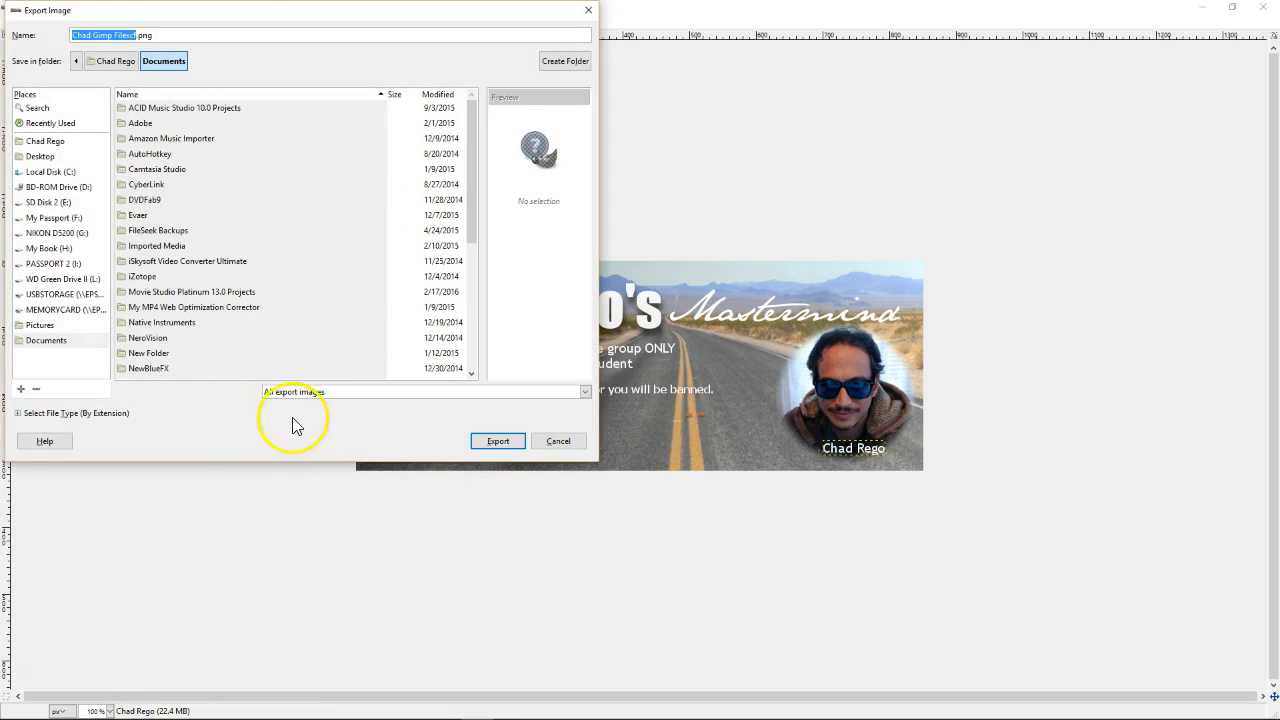
click(37, 415)
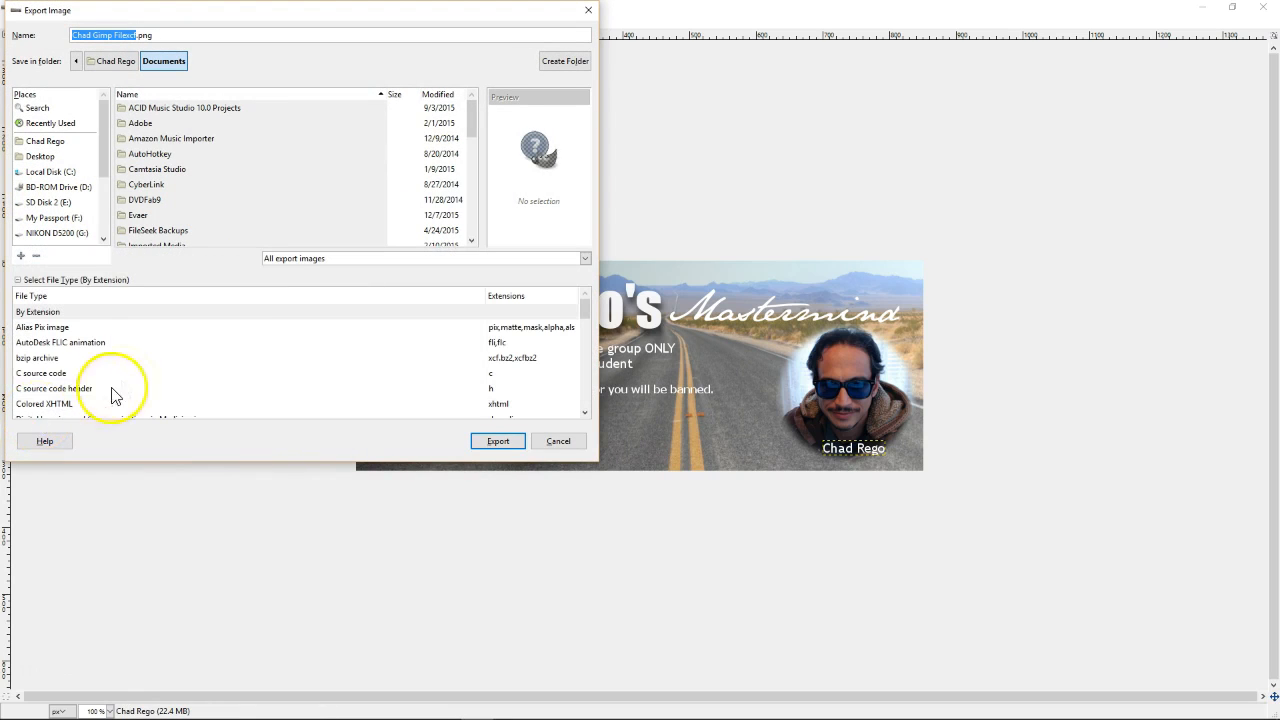
scroll(580, 328, down, 5)
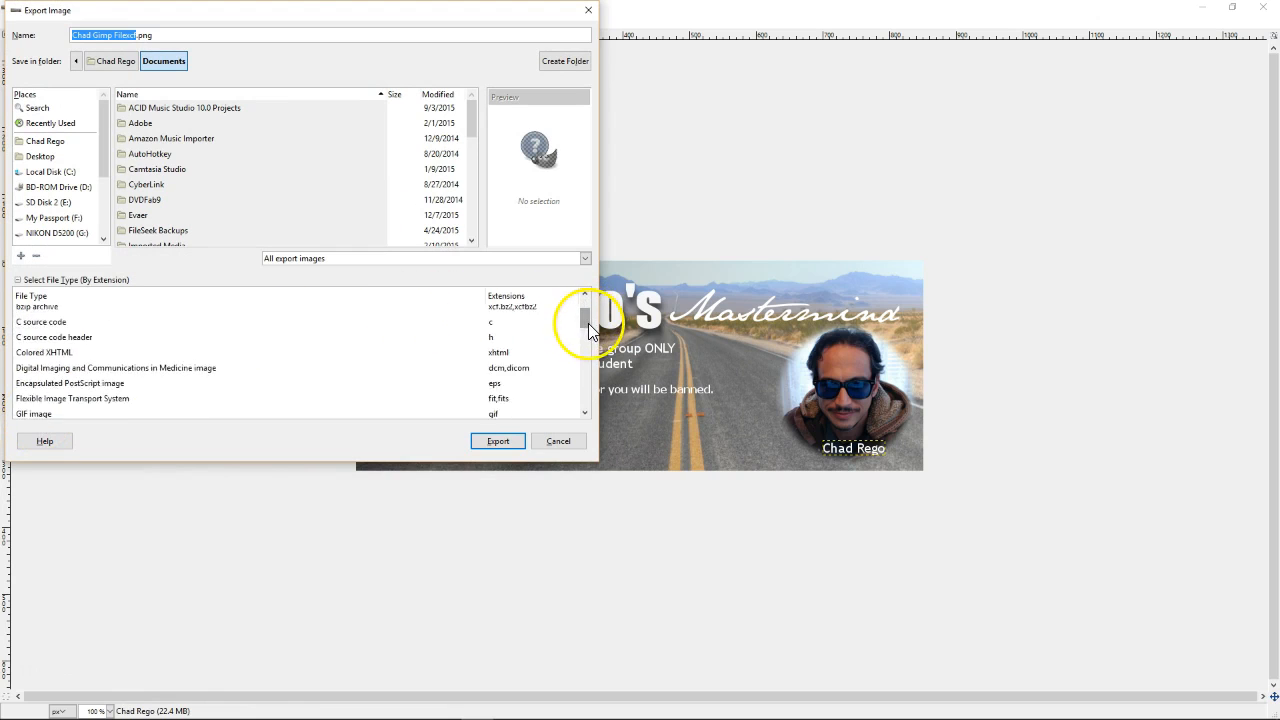
drag(592, 339, 594, 378)
click(129, 326)
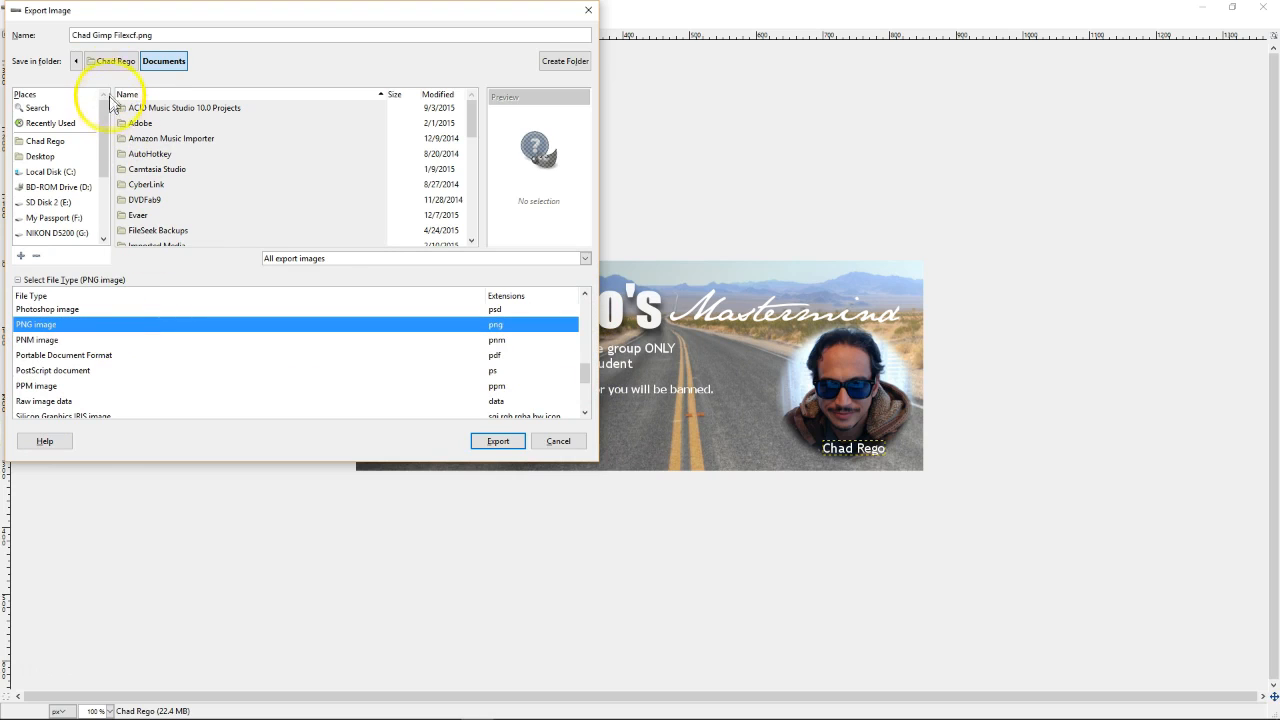
Export as chadmastermindfacebookcover.png into Google Drive/Heart Projects/InComesSuccess.com/media
click(114, 63)
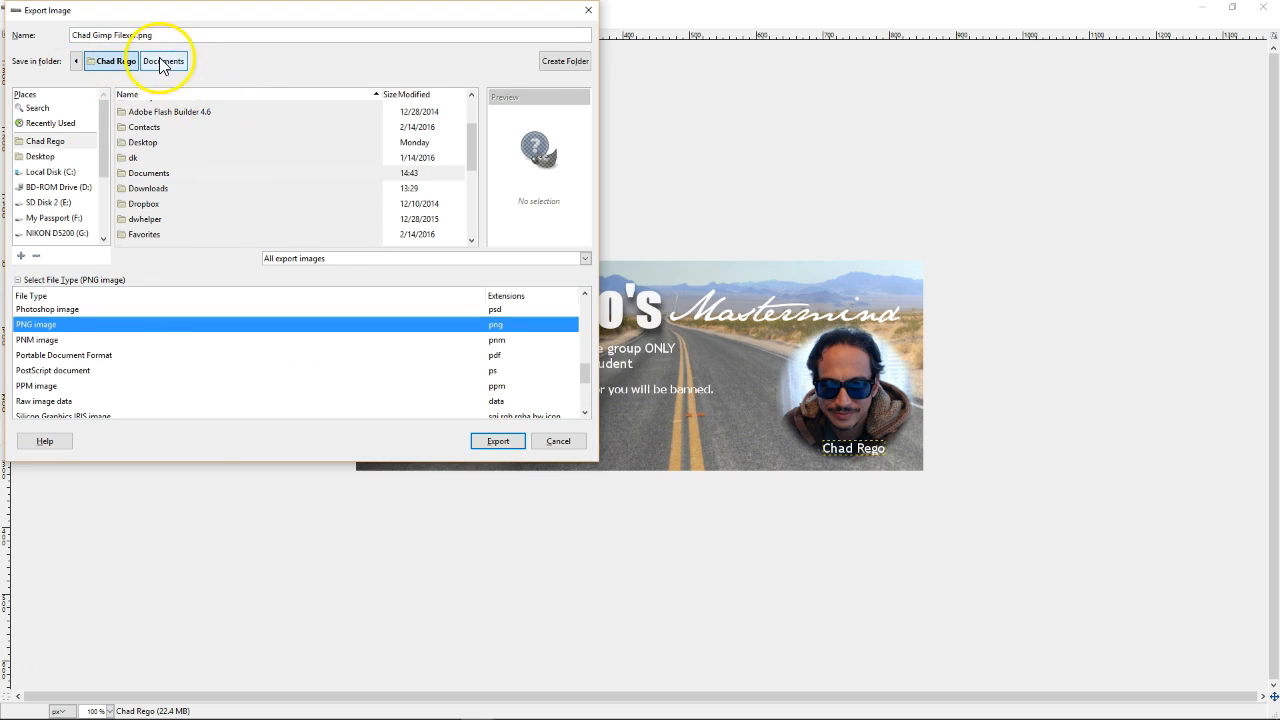
scroll(207, 163, down, 3)
scroll(207, 163, up, 1)
double_click(157, 155)
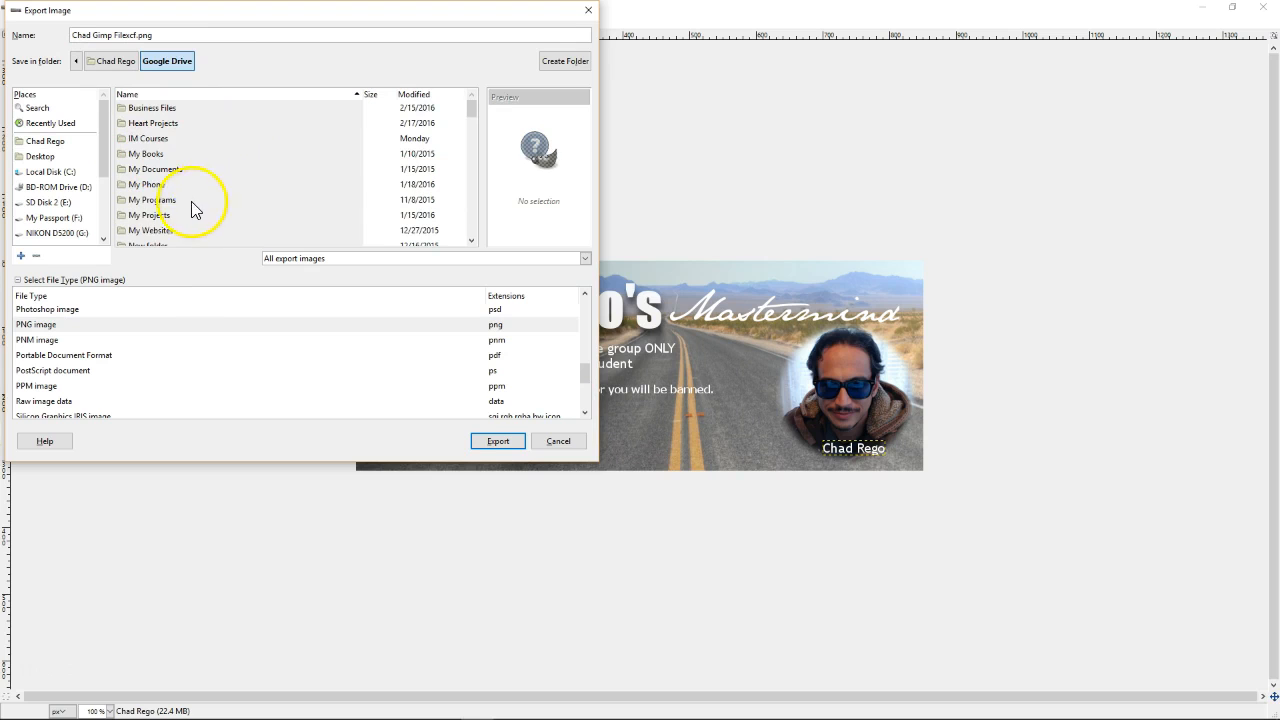
double_click(153, 124)
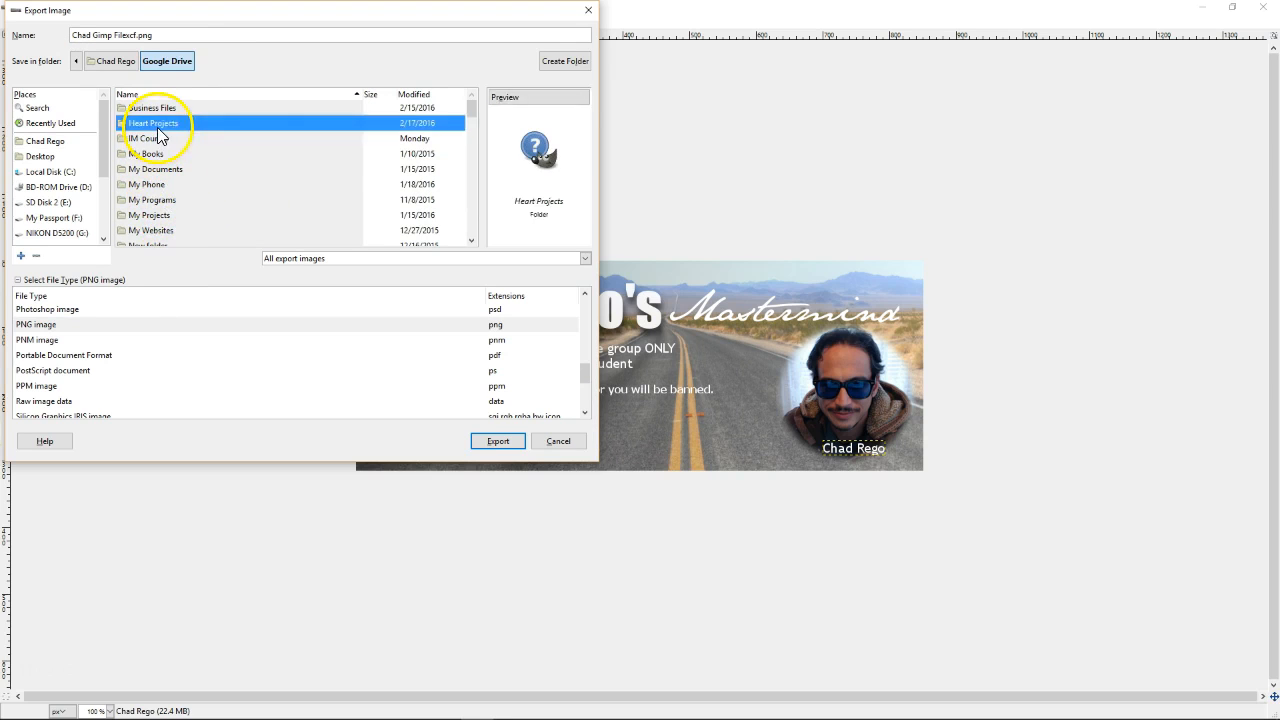
click(165, 110)
double_click(165, 113)
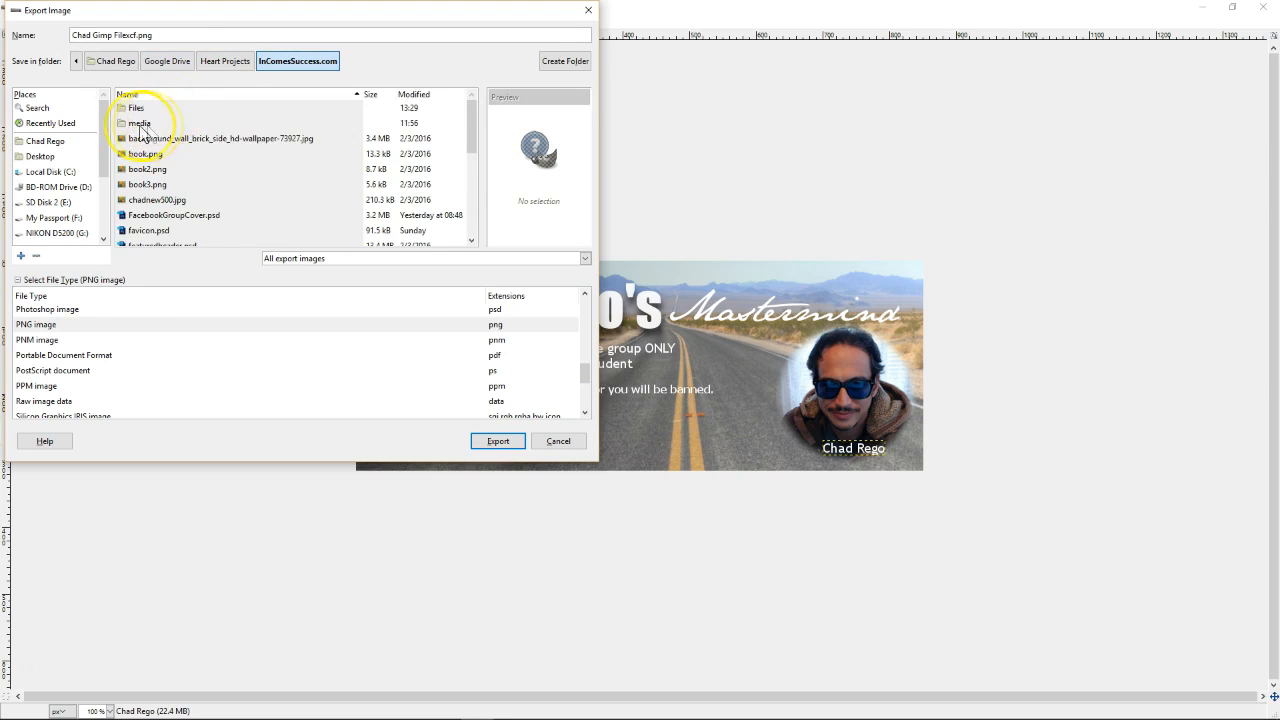
double_click(150, 123)
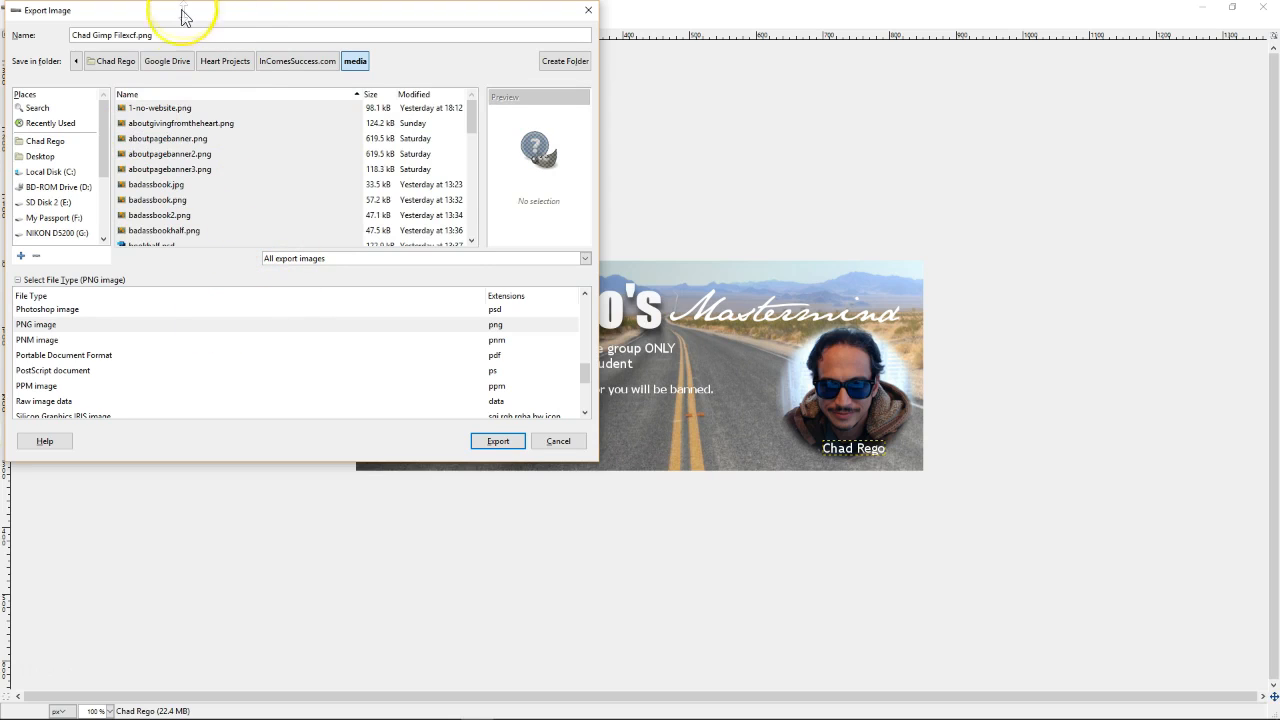
drag(137, 35, 72, 35)
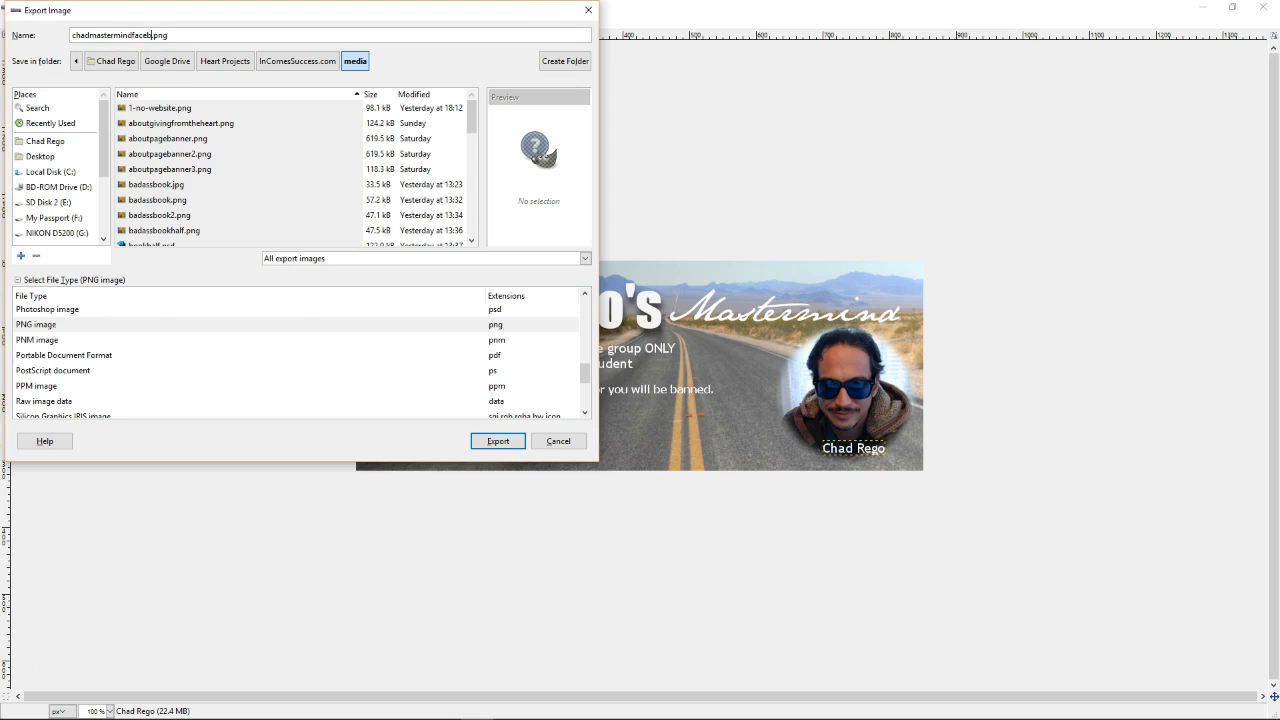
click(500, 441)
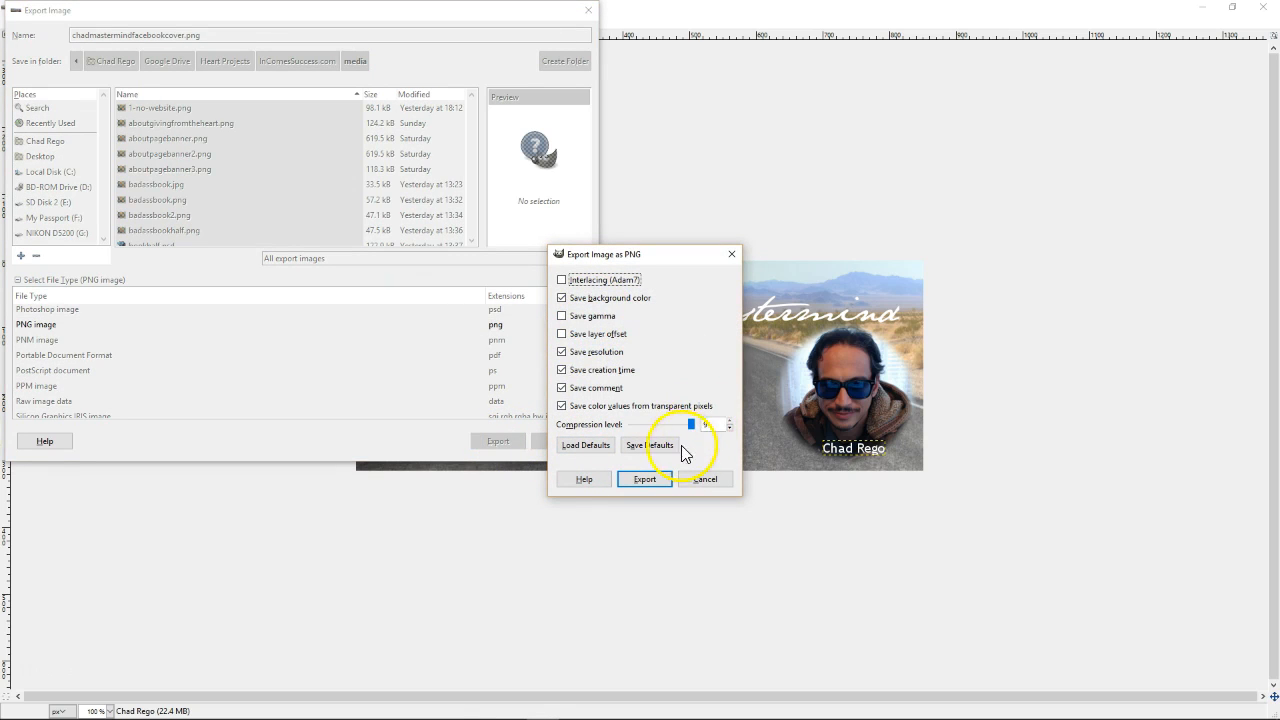
click(644, 479)
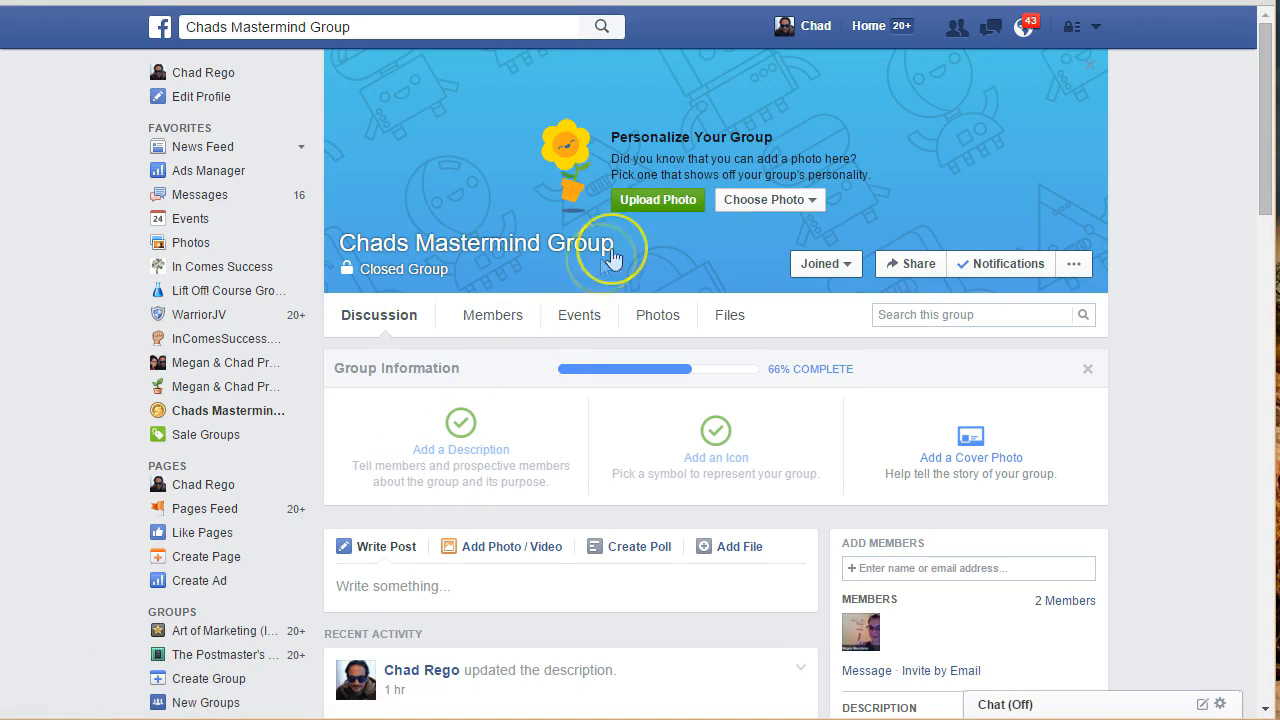
Upload chadmastermindfacebookcover.png from the media folder into the group's cover area
click(645, 203)
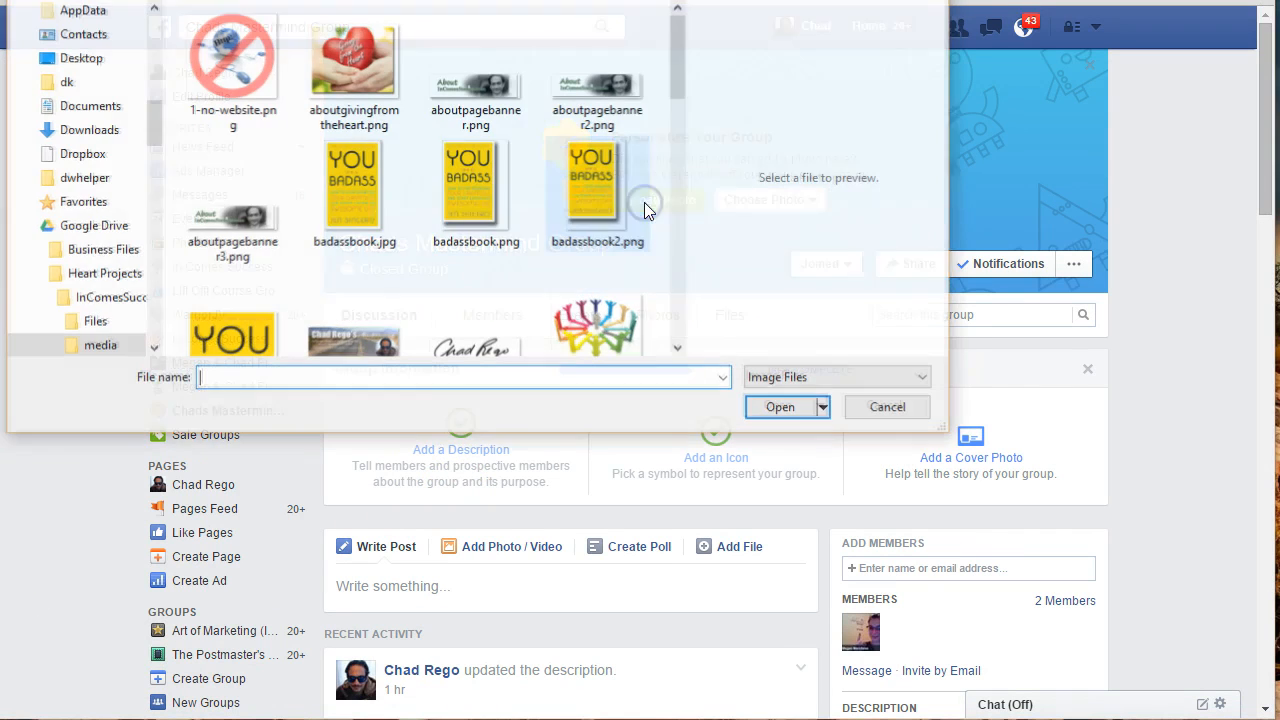
drag(678, 62, 674, 99)
click(376, 200)
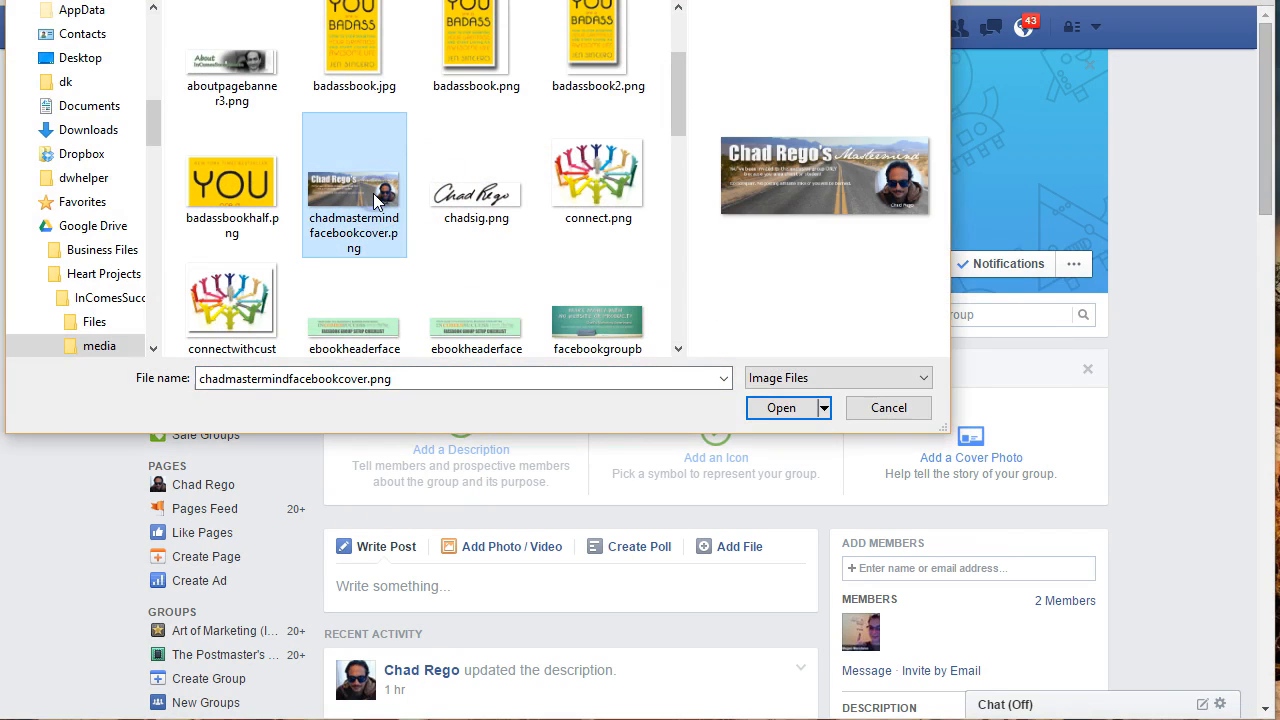
click(768, 410)
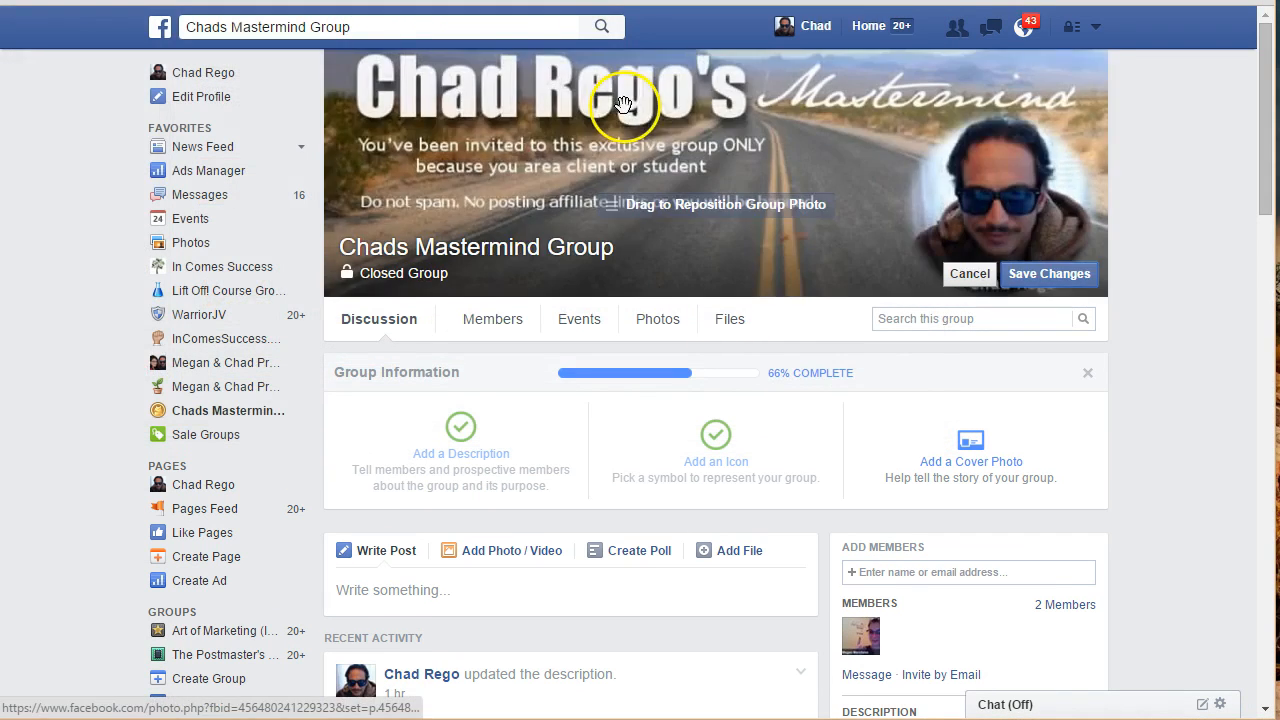
Drag the new cover into a suitable vertical position and save it as the group cover
mouse_move(708, 141)
mouse_down()
mouse_move(711, 158)
mouse_move(713, 126)
mouse_move(718, 150)
mouse_up()
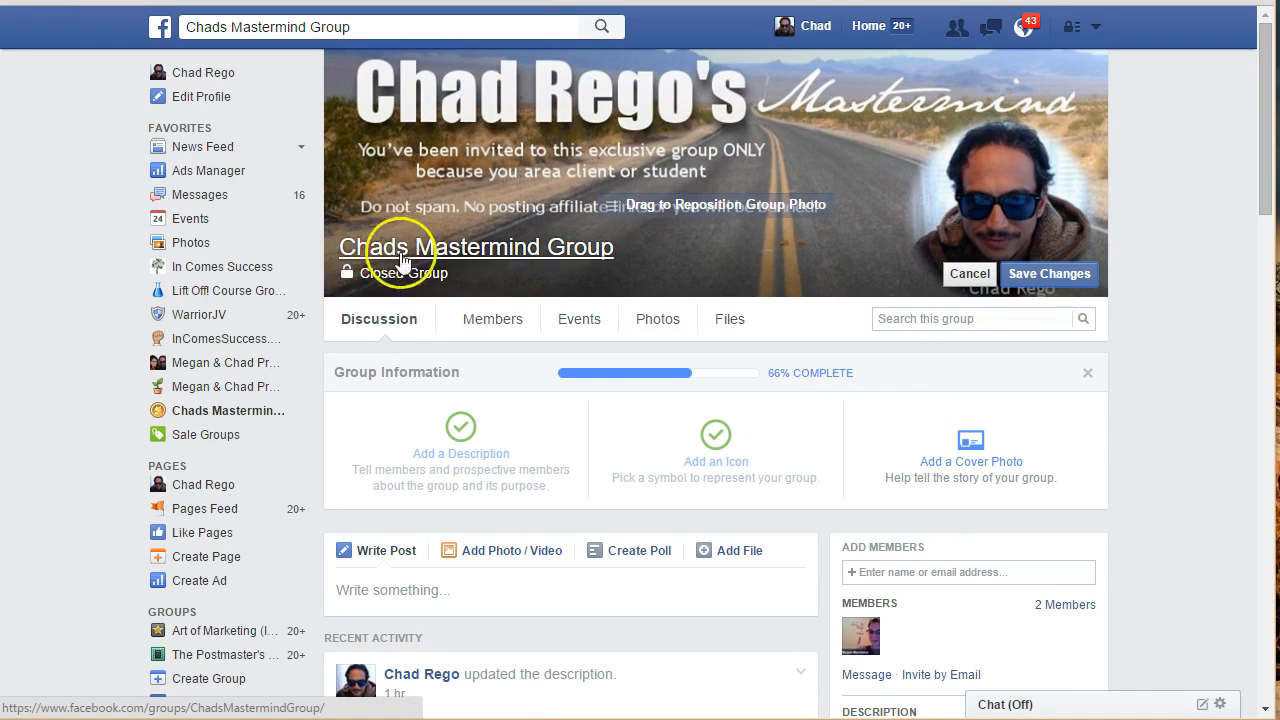
mouse_move(570, 145)
mouse_down()
mouse_move(571, 170)
mouse_move(572, 152)
mouse_up()
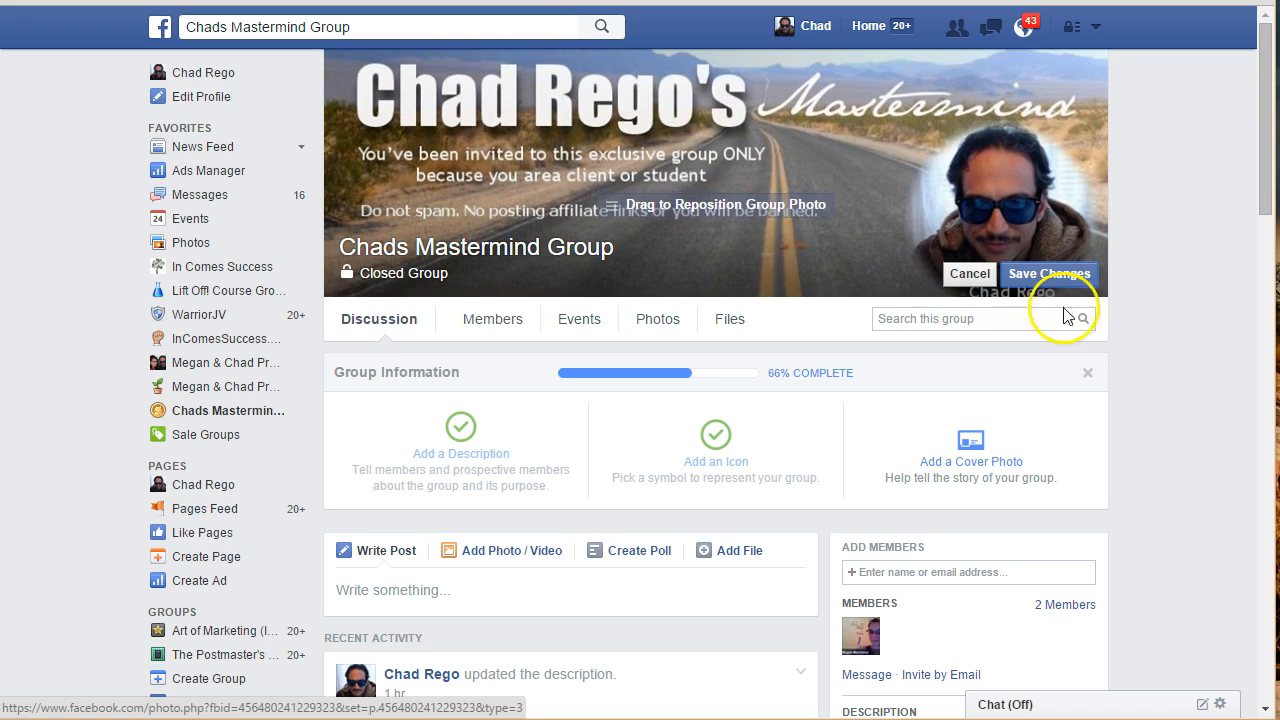
click(1058, 275)
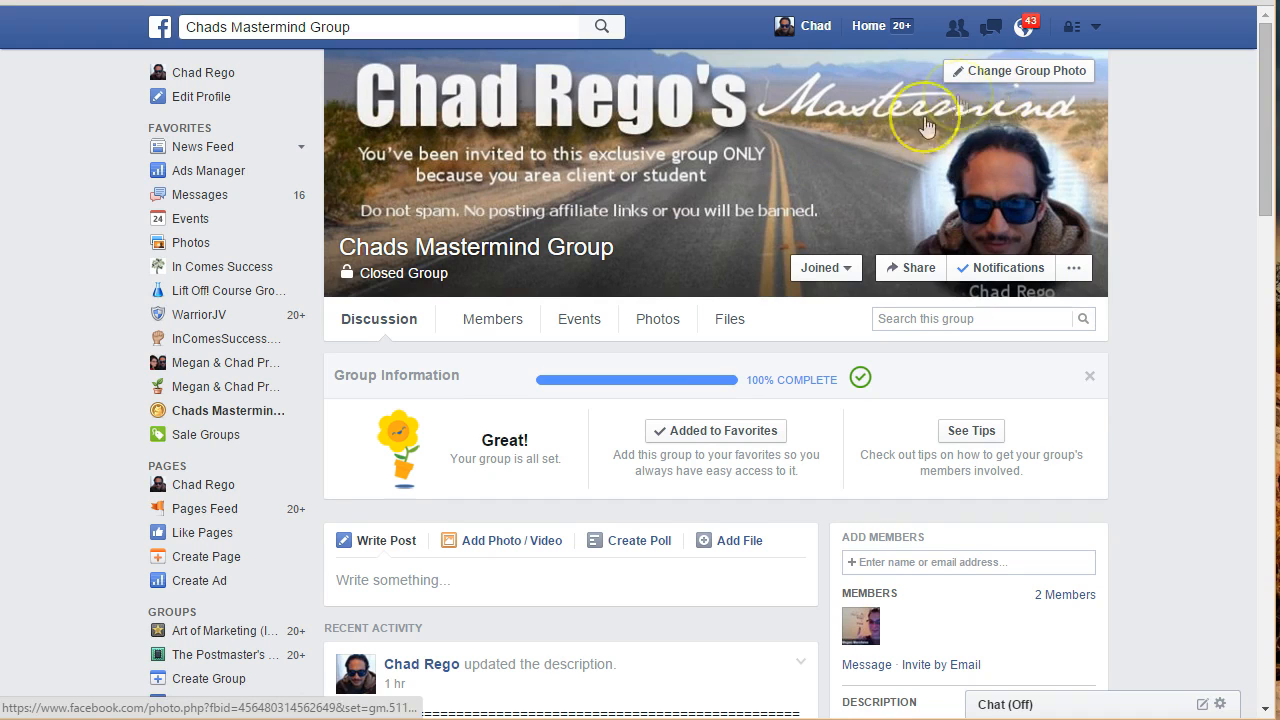
Reposition the saved cover slightly higher so the title shows fully, and save again
click(988, 74)
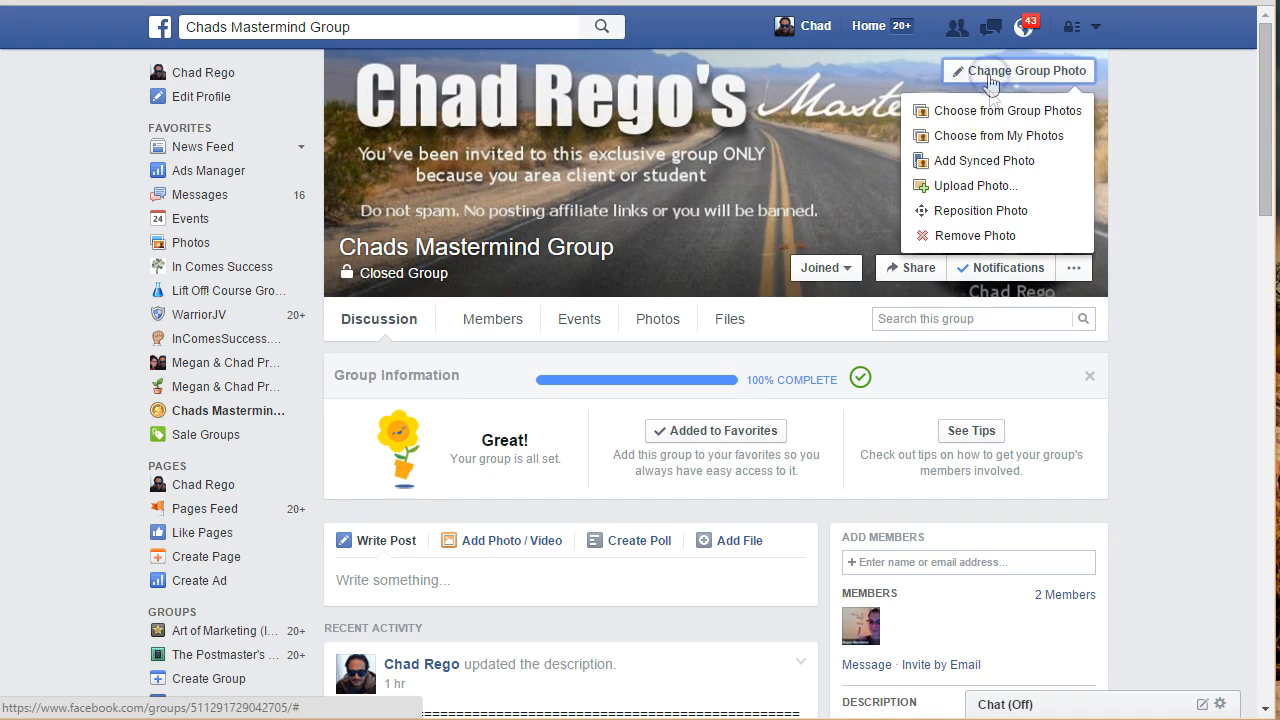
click(995, 221)
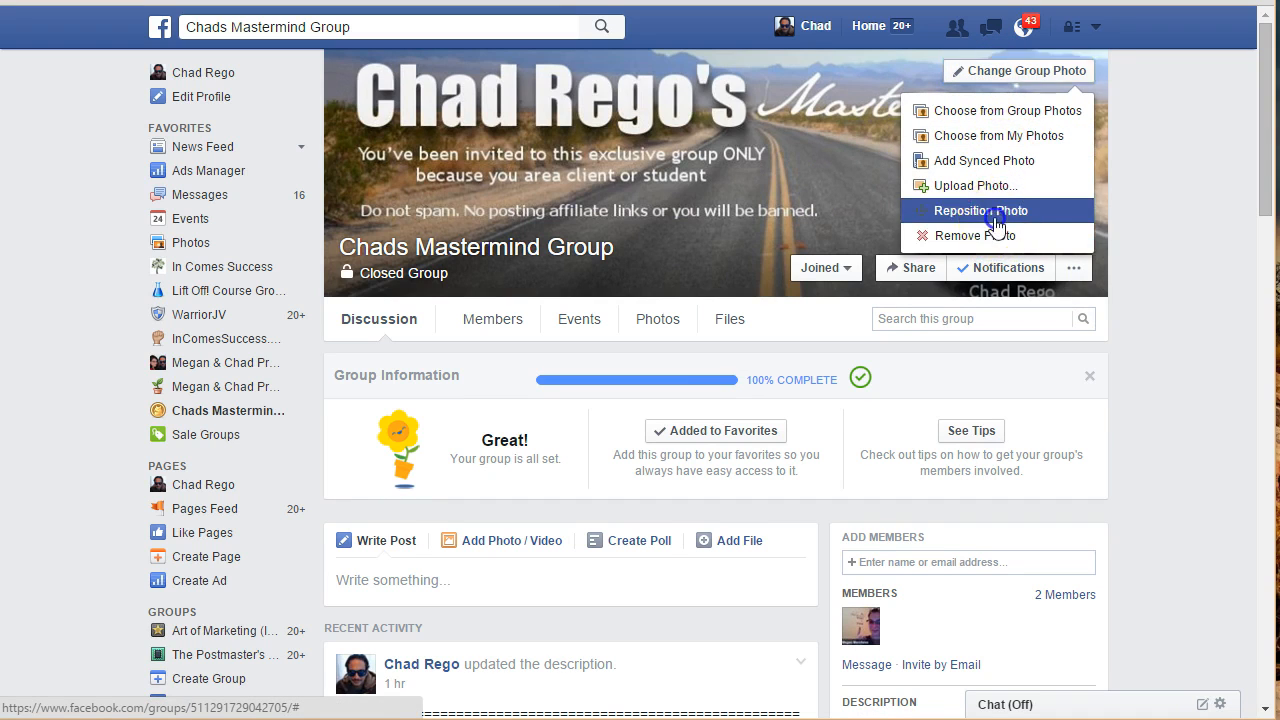
drag(741, 183, 732, 158)
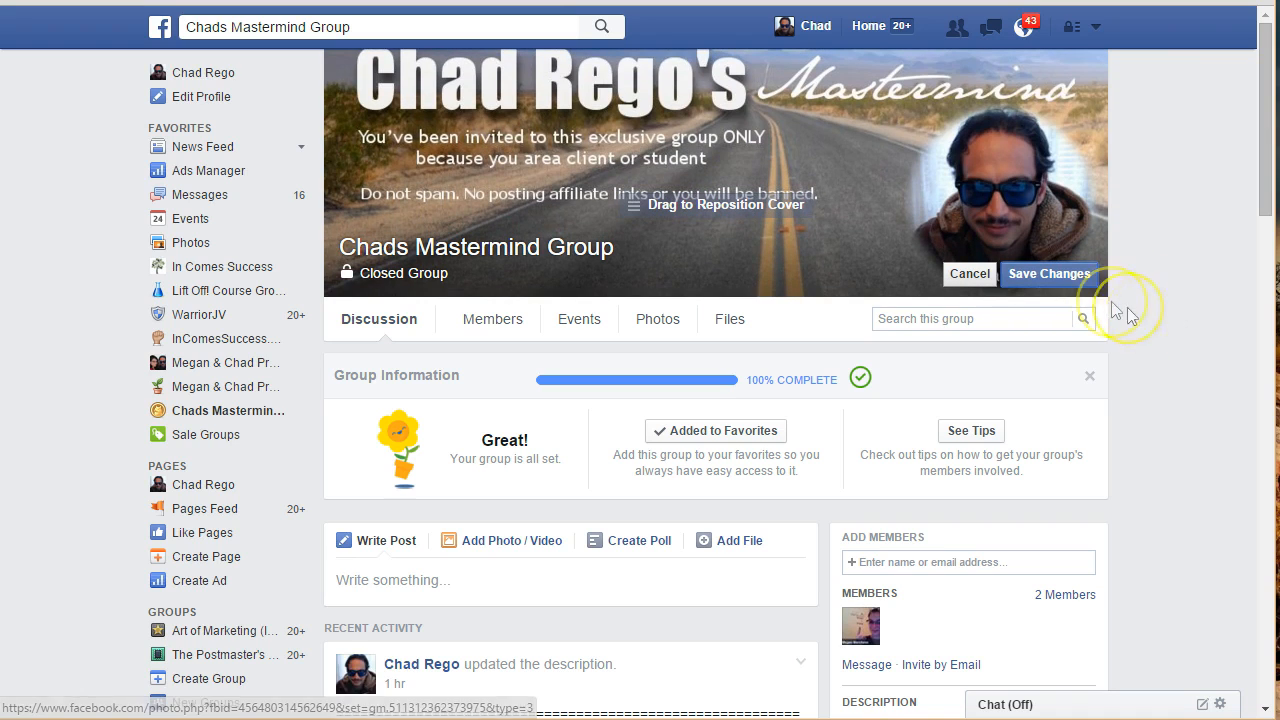
click(1049, 275)
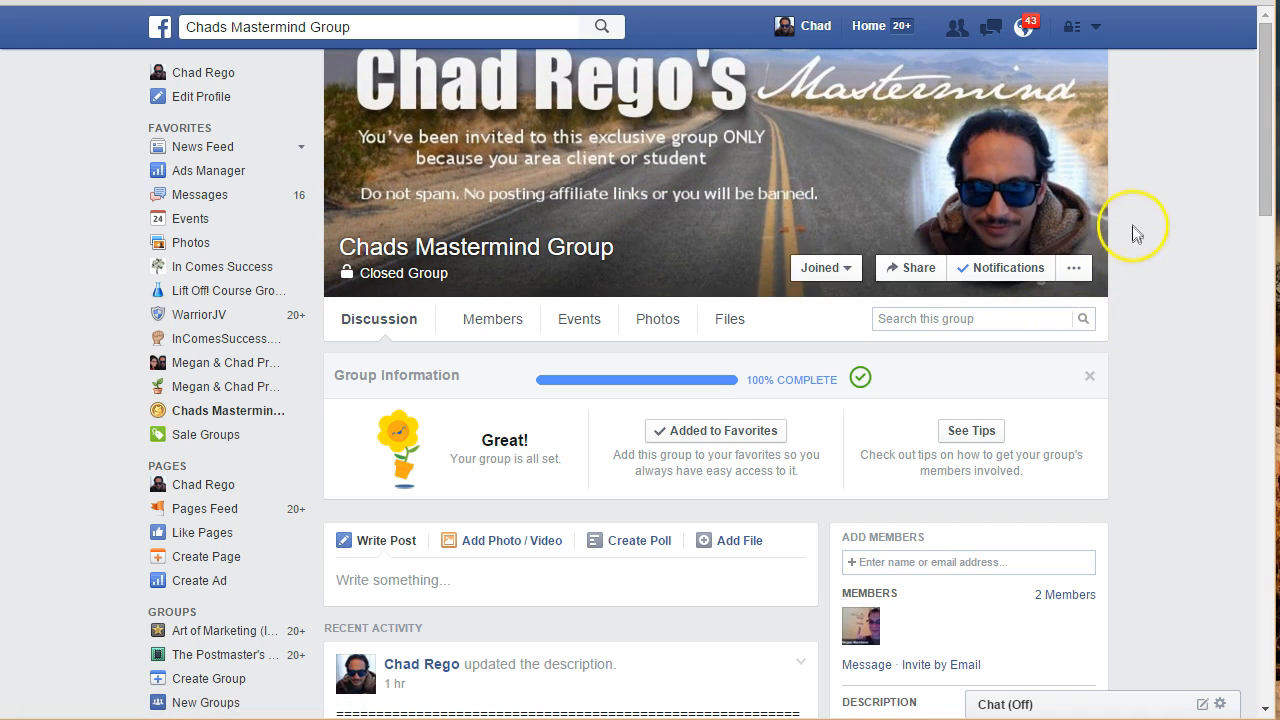